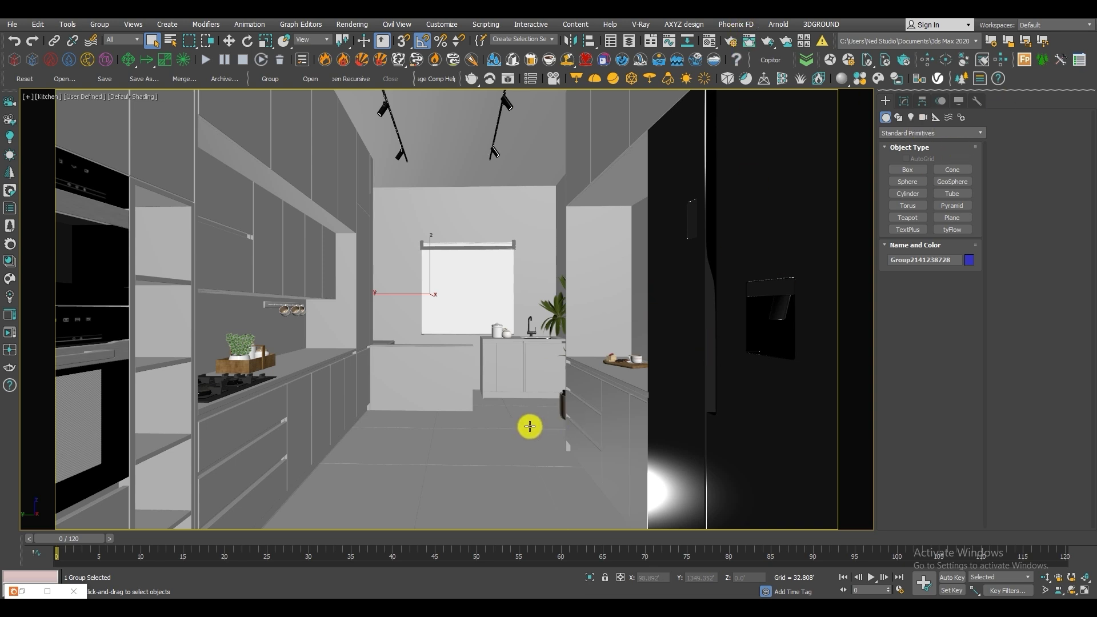
Step: In the Perspective view, hide the large ceiling slab that covers the apartment
key("alt+w")
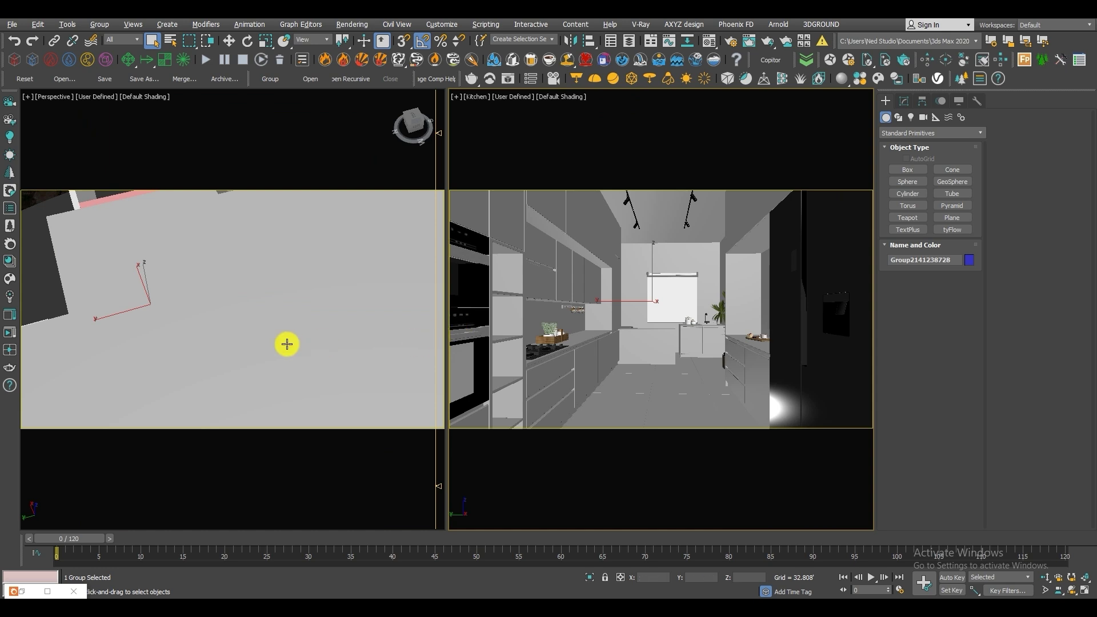
scroll(287, 344, "down", 8)
key("alt+w")
left_click(394, 328)
middle_click_drag(393, 328, 514, 315, "alt")
scroll(546, 269, "up", 6)
middle_click_drag(546, 269, 425, 235)
left_click(494, 268)
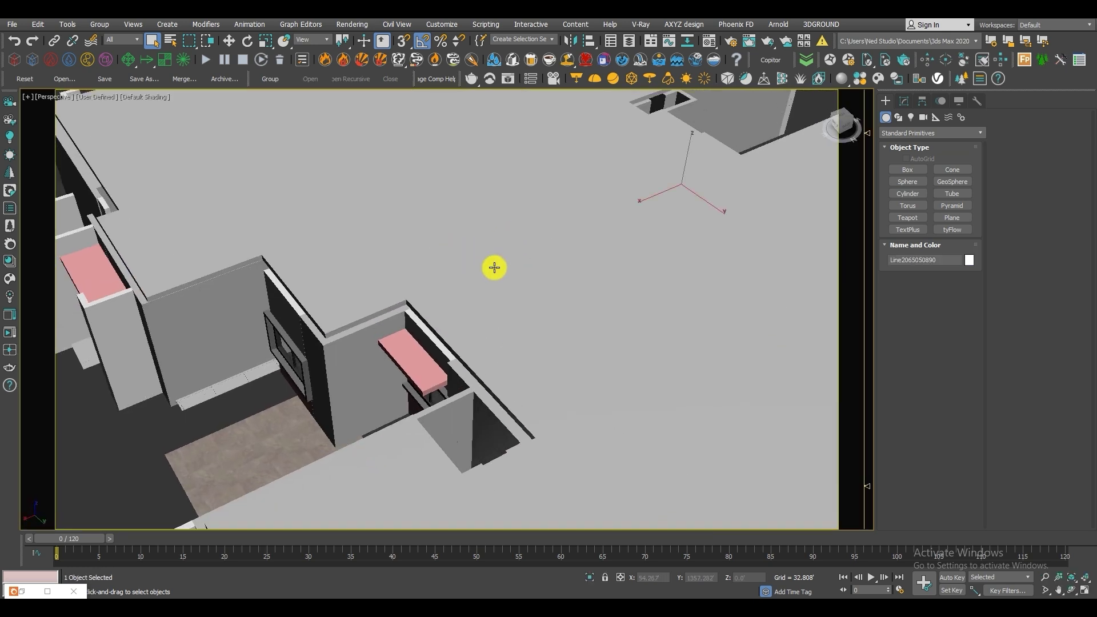
right_click(495, 271)
left_click(518, 224)
Step: Hide the remaining overhead object that covers the kitchen area in the Perspective view
middle_click_drag(487, 276, 534, 316, "alt")
middle_click_drag(452, 314, 700, 242)
left_click(445, 318)
right_click(444, 318)
left_click(467, 275)
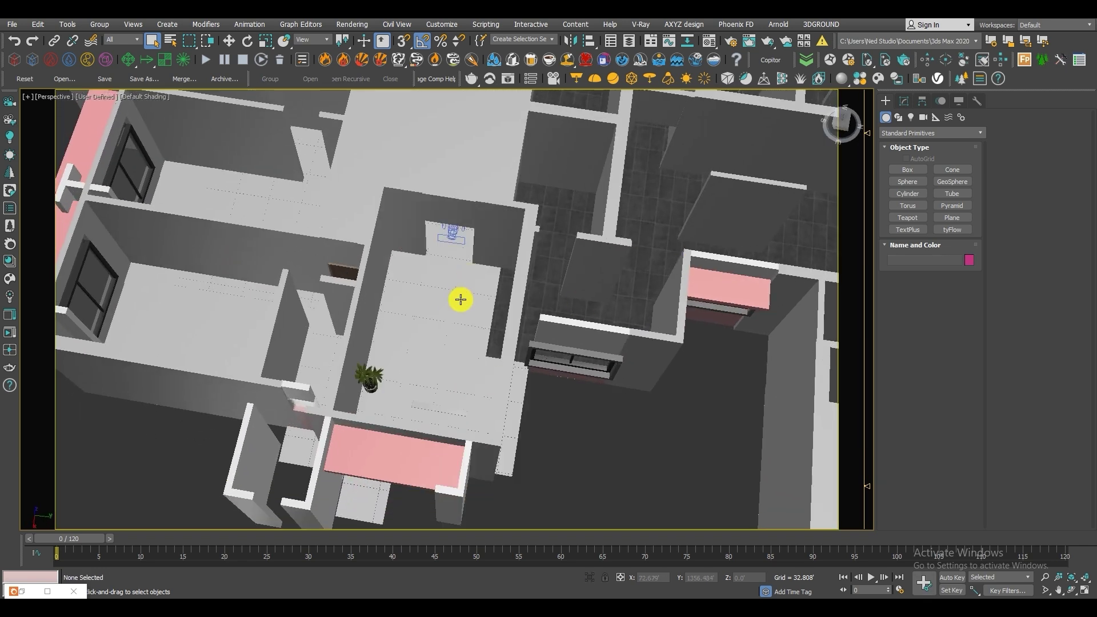
Step: Hide the ceiling section over the apartment's central room to expose the interior layout
left_click(369, 375)
key("w")
middle_click_drag(579, 348, 366, 353, "alt")
middle_click_drag(417, 405, 502, 215)
scroll(412, 279, "down", 5)
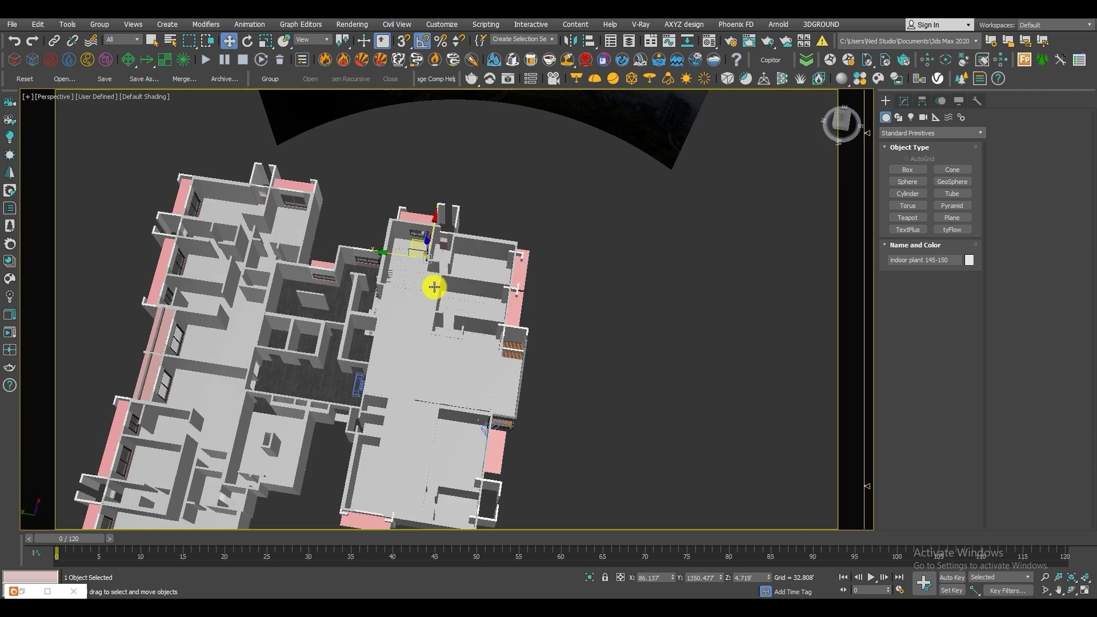
middle_click_drag(437, 286, 446, 279)
left_click(473, 373)
right_click(473, 373)
left_click(495, 329)
scroll(479, 371, "up", 5)
middle_click_drag(519, 244, 437, 439)
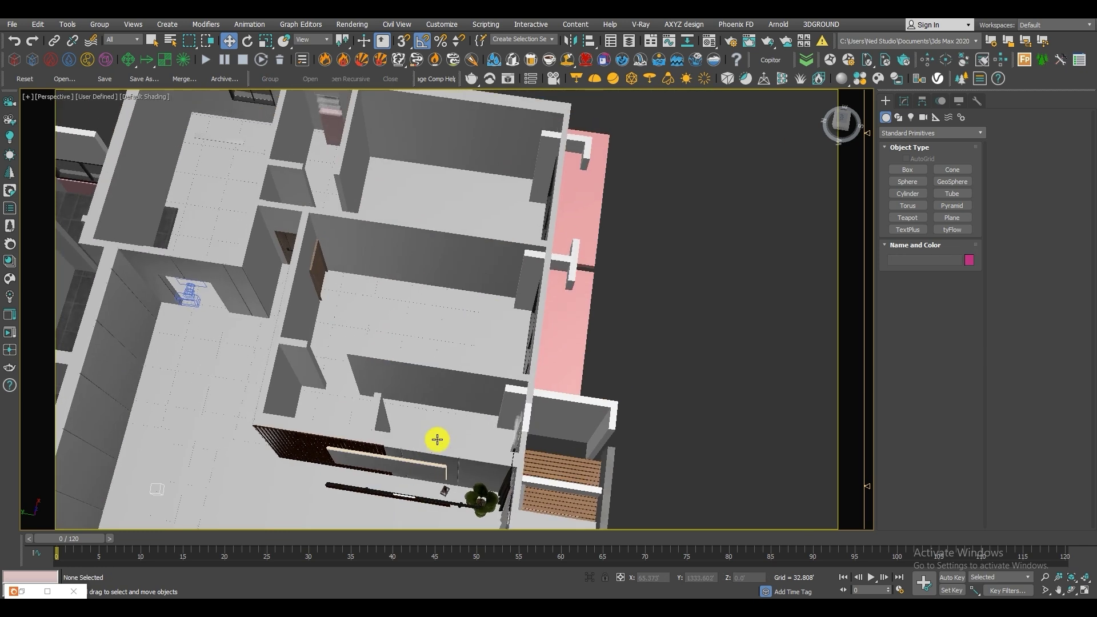
Step: Return to the kitchen view and unhide all objects
scroll(437, 439, "down", 5)
key("alt+w")
middle_click(629, 374)
key("alt+w")
right_click(629, 374)
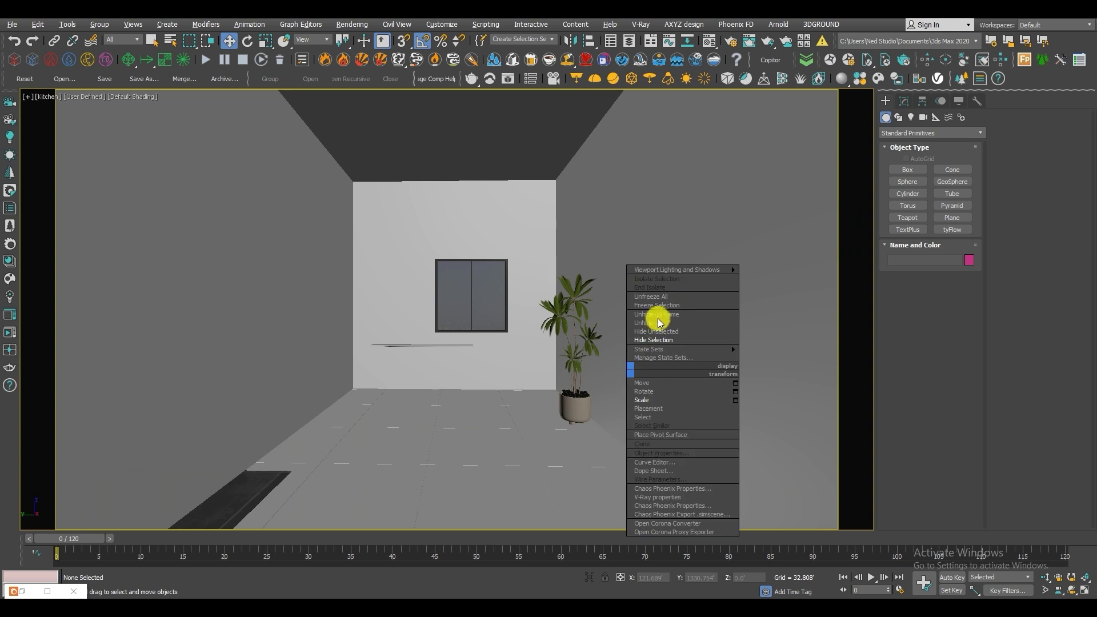
left_click(653, 321)
Step: Open the cabinet group along the kitchen's long wall and hide the two ceiling objects above the room
left_click(290, 410)
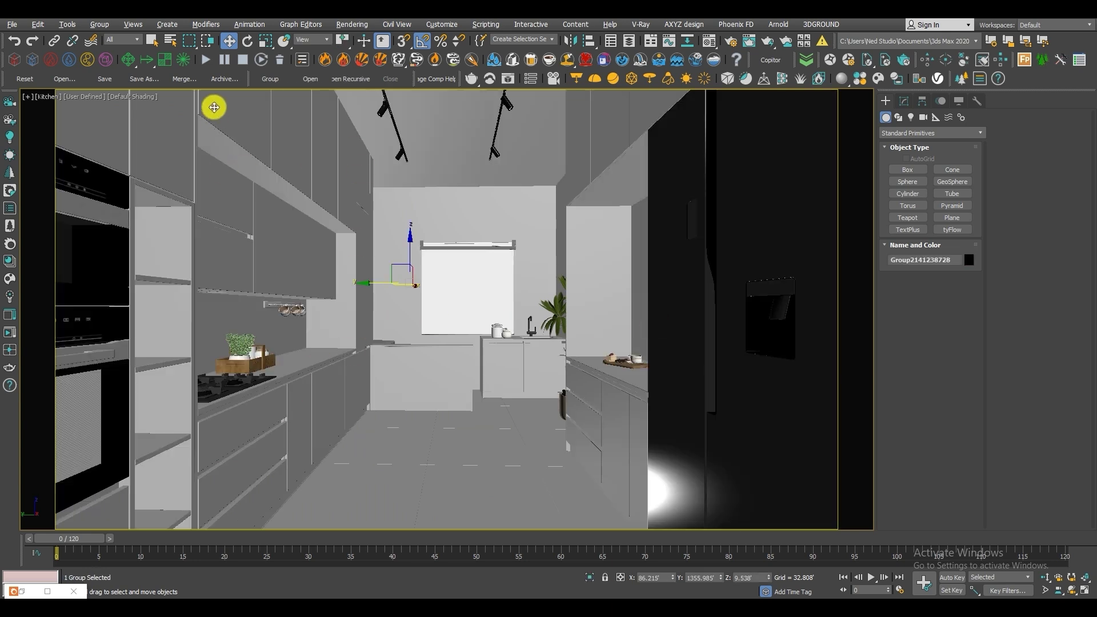
left_click(310, 80)
left_click(449, 155)
right_click(449, 142)
left_click(476, 103)
left_click(427, 159)
right_click(424, 153)
left_click(445, 113)
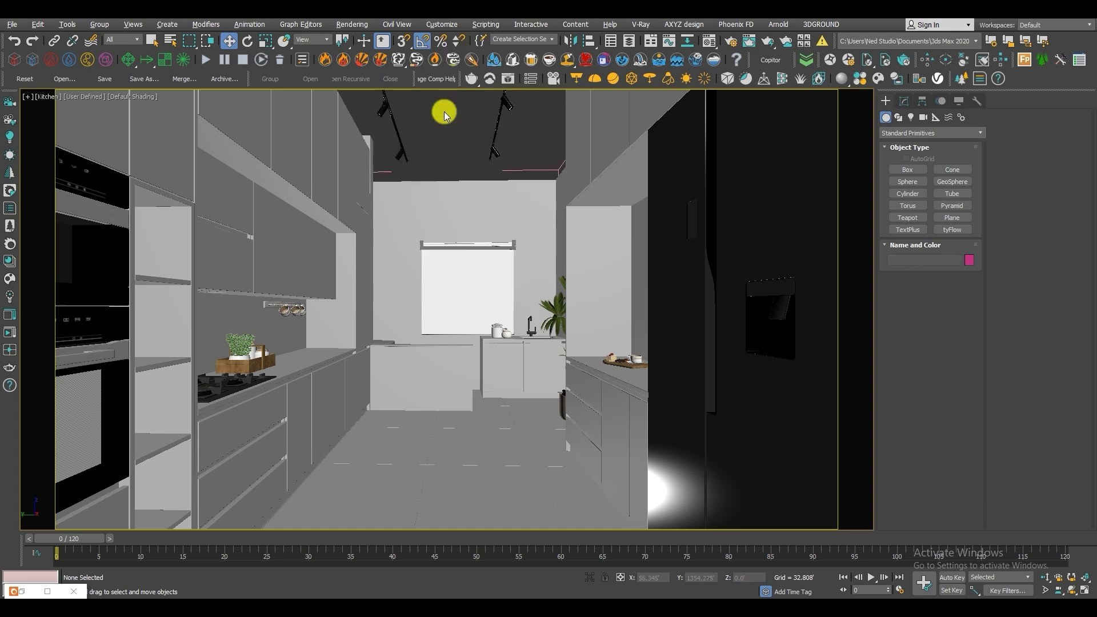
Step: Examine the kitchen cabinet group's geometry up close in the Perspective view with edged faces shown
left_click(314, 404)
key("alt+w")
middle_click(387, 368)
key("z")
key("alt+w")
middle_click_drag(379, 360, 324, 332, "alt")
key("F4")
mouse_move(630, 302)
middle_mouse_down()
mouse_move(558, 313)
mouse_move(614, 304)
mouse_move(586, 269)
mouse_move(551, 291)
mouse_move(587, 286)
mouse_move(542, 277)
middle_mouse_up()
scroll(586, 269, "up", 3)
middle_click_drag(542, 277, 549, 280)
middle_click_drag(465, 353, 543, 323)
mouse_move(526, 372)
middle_mouse_down("alt")
mouse_move(485, 365)
mouse_move(519, 335)
mouse_move(469, 356)
mouse_move(517, 355)
middle_mouse_up("alt")
key("alt+w")
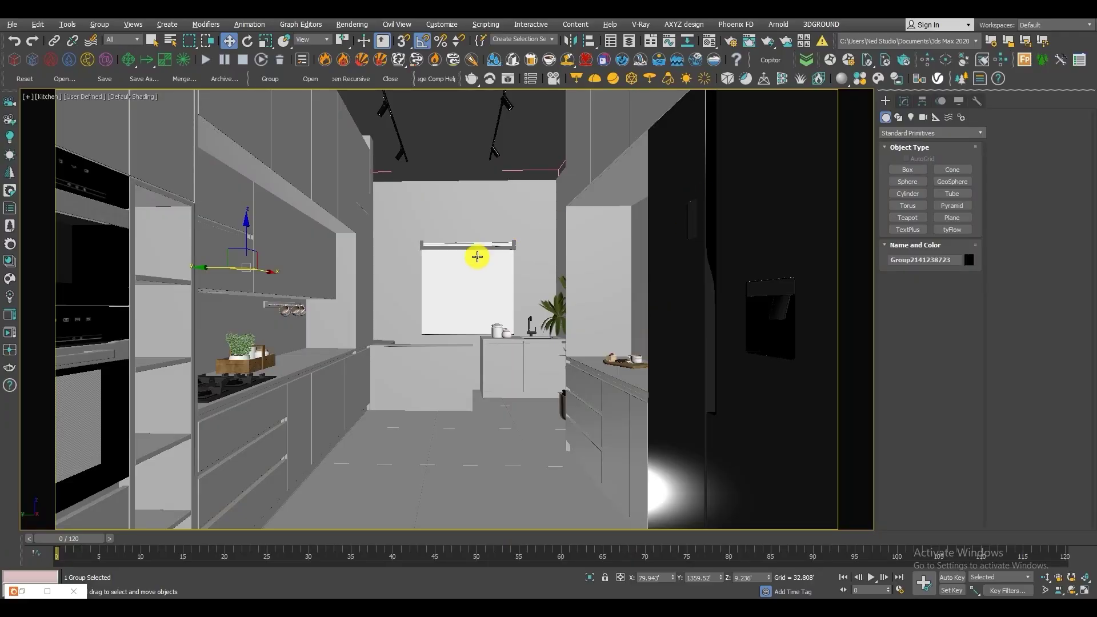
left_click(456, 165)
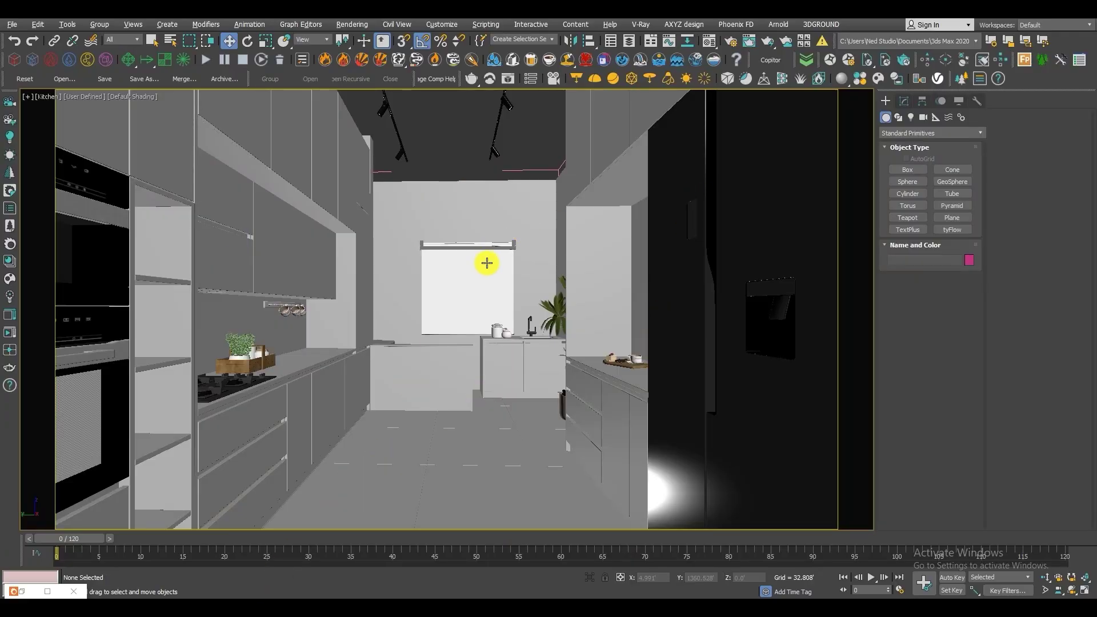
Step: Switch to the browser and look through the HDRIs offered on Poly Haven
left_click(288, 606)
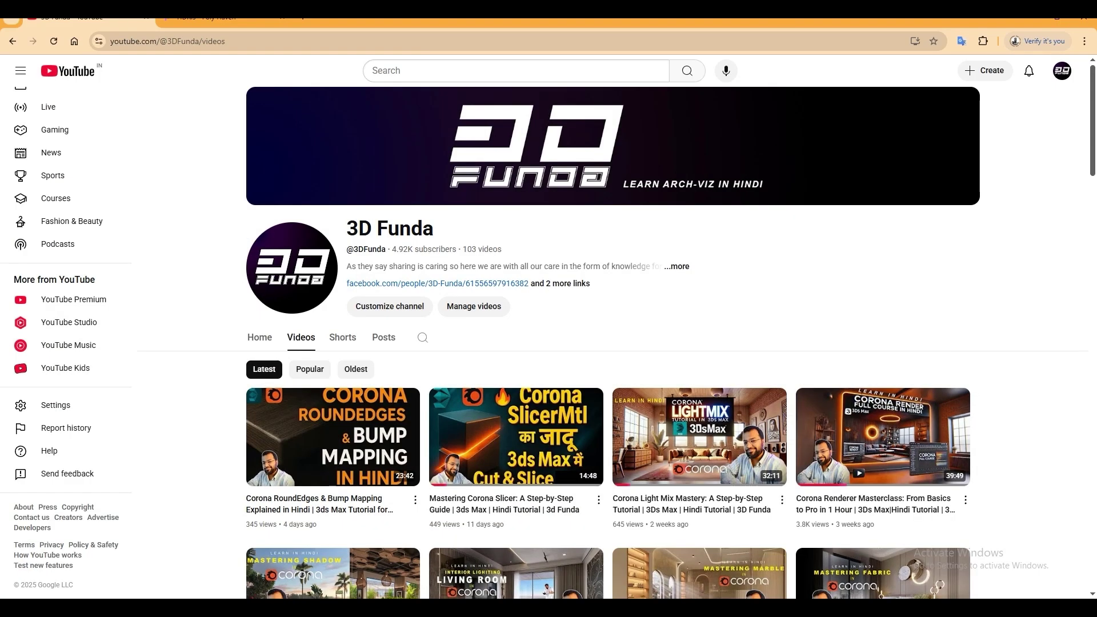
left_click(215, 20)
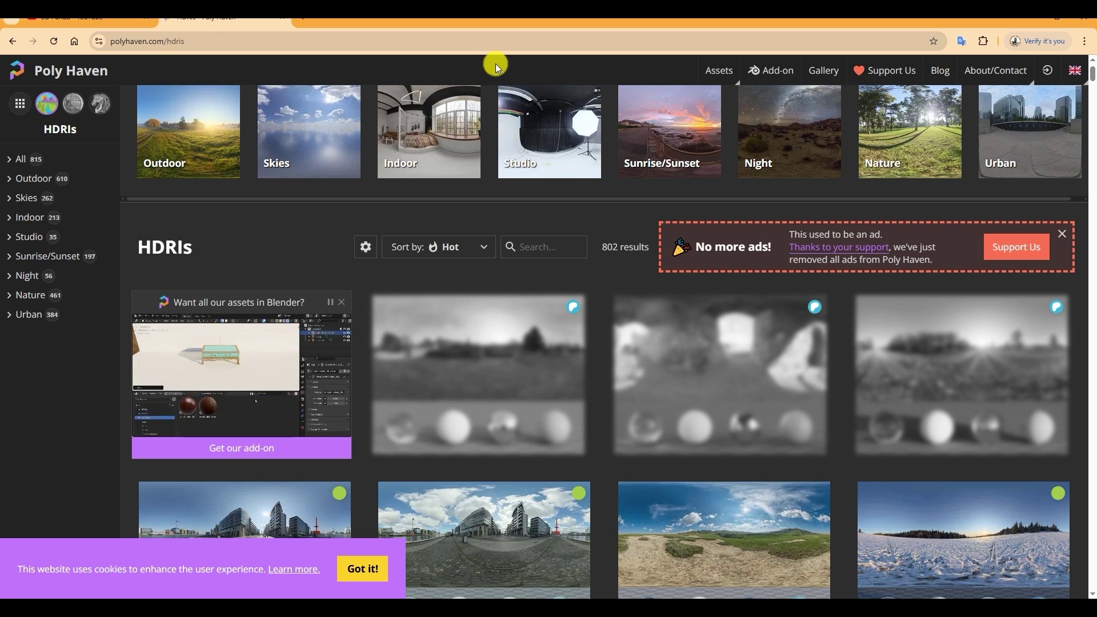
scroll(437, 411, "down", 3)
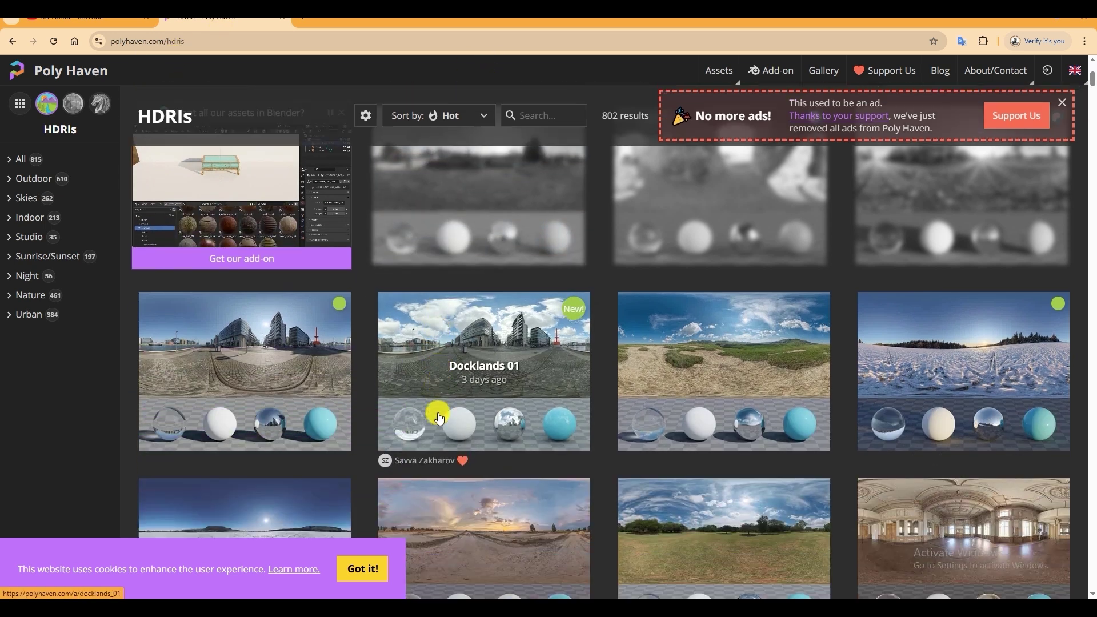
scroll(438, 419, "down", 1)
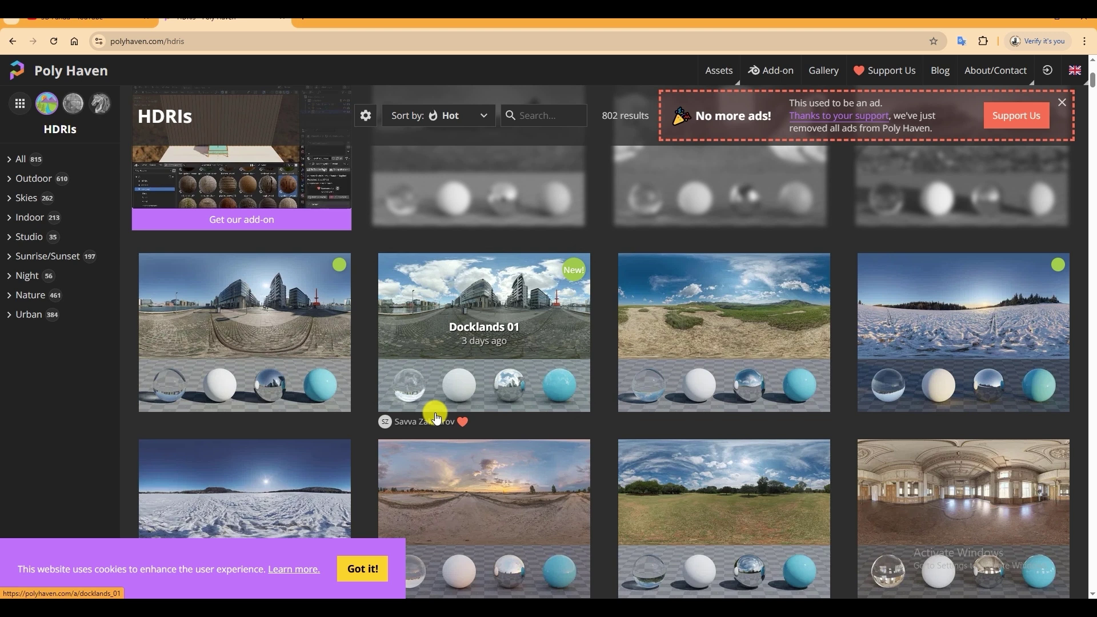
scroll(538, 384, "down", 5)
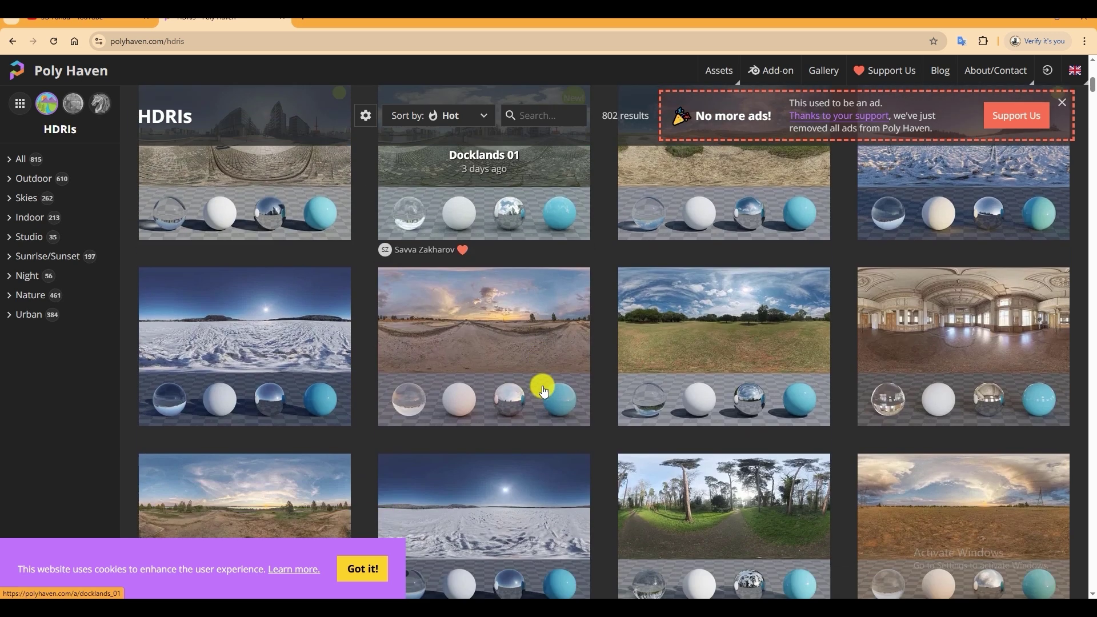
scroll(543, 392, "down", 3)
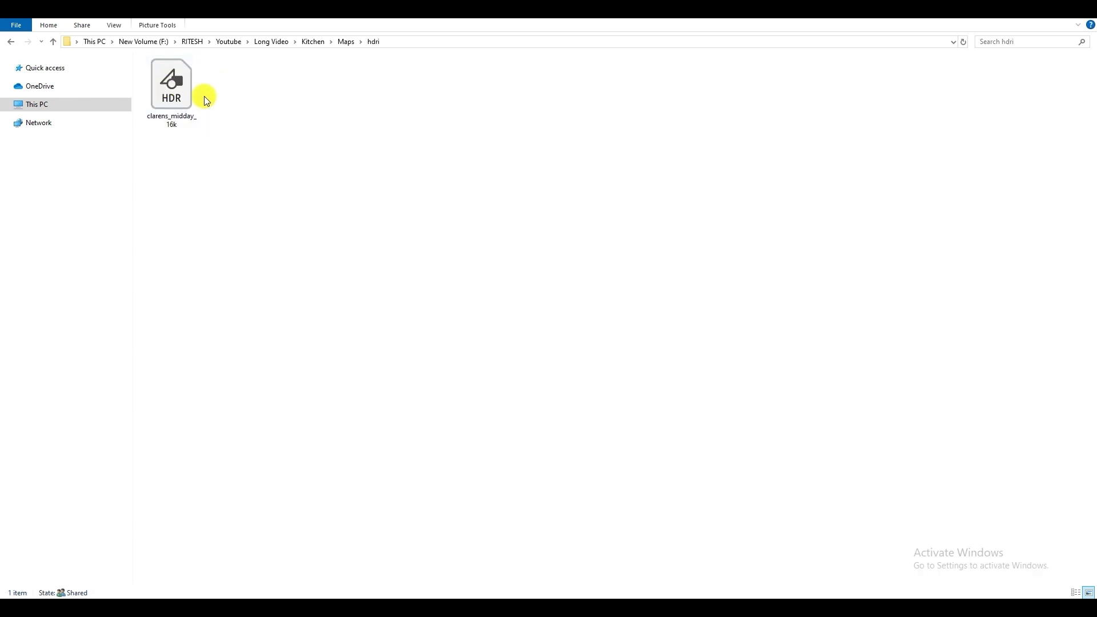
Step: Copy the name of the clarens_midday_16k HDR file in the hdri folder
left_click(190, 96)
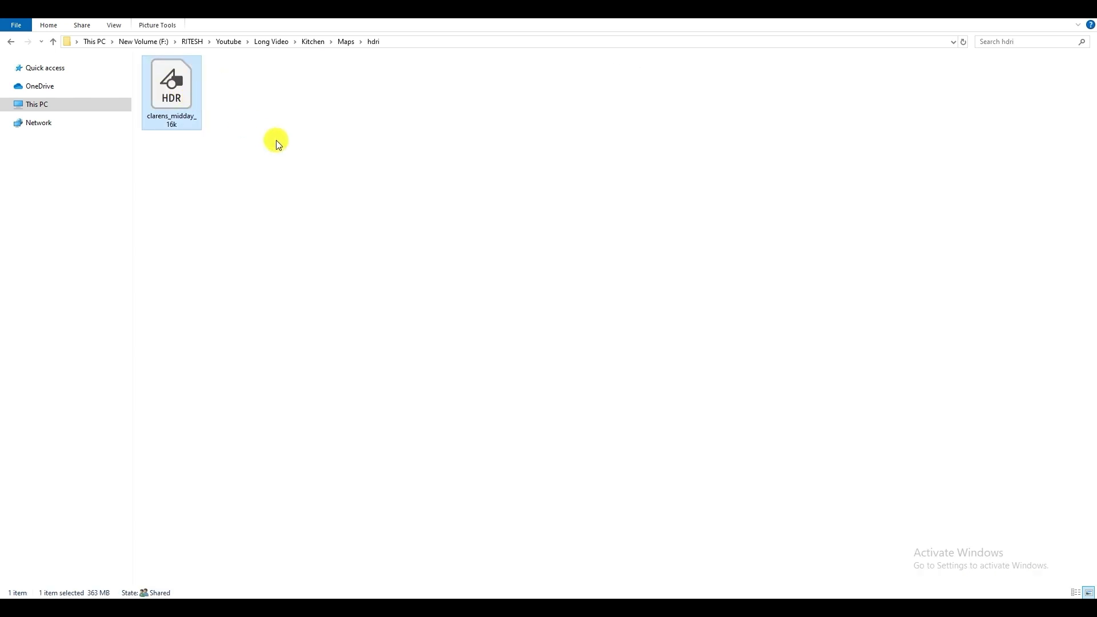
key("F2")
left_click(276, 140)
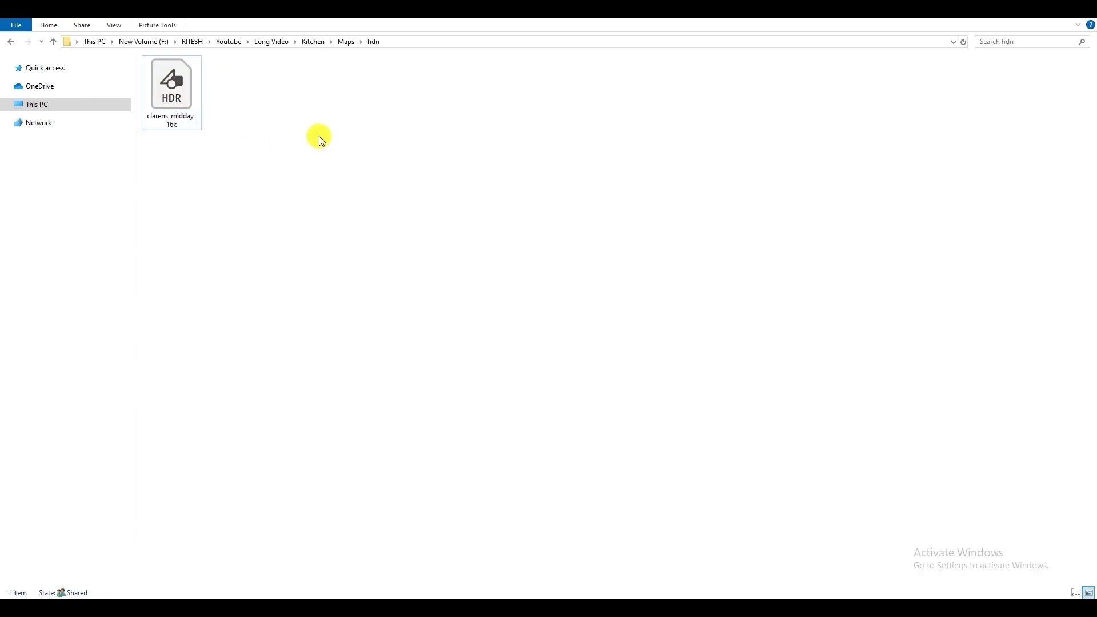
Step: Back in the browser, search the Poly Haven HDRIs for clarens_midday_ and open the Clarens Midday page
left_click(298, 609)
scroll(494, 178, "up", 12)
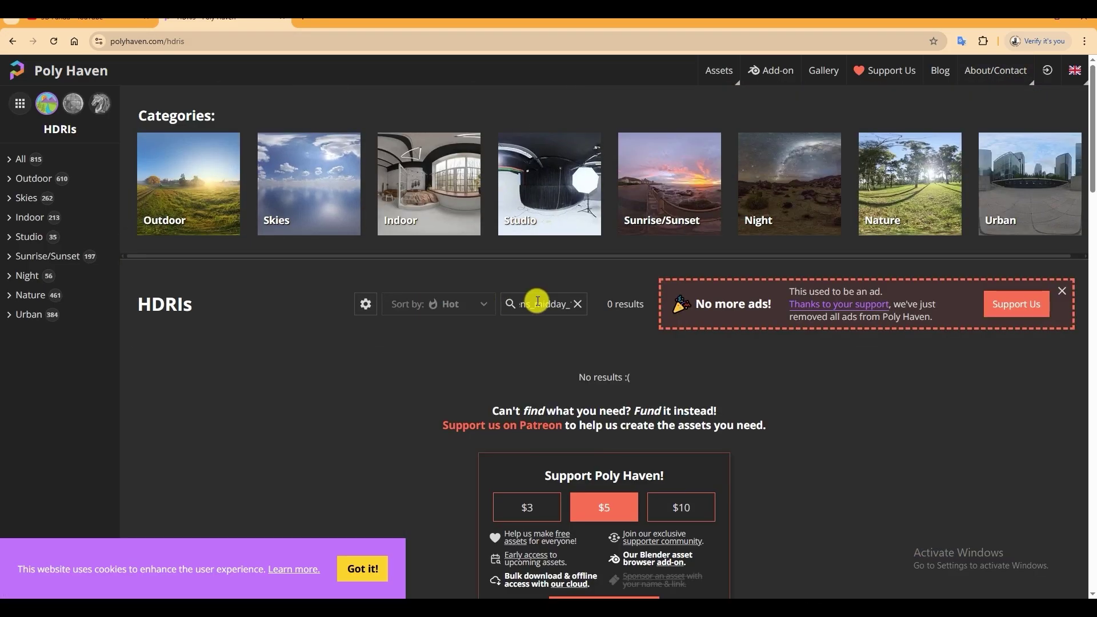
key("BackSpace")
key("BackSpace")
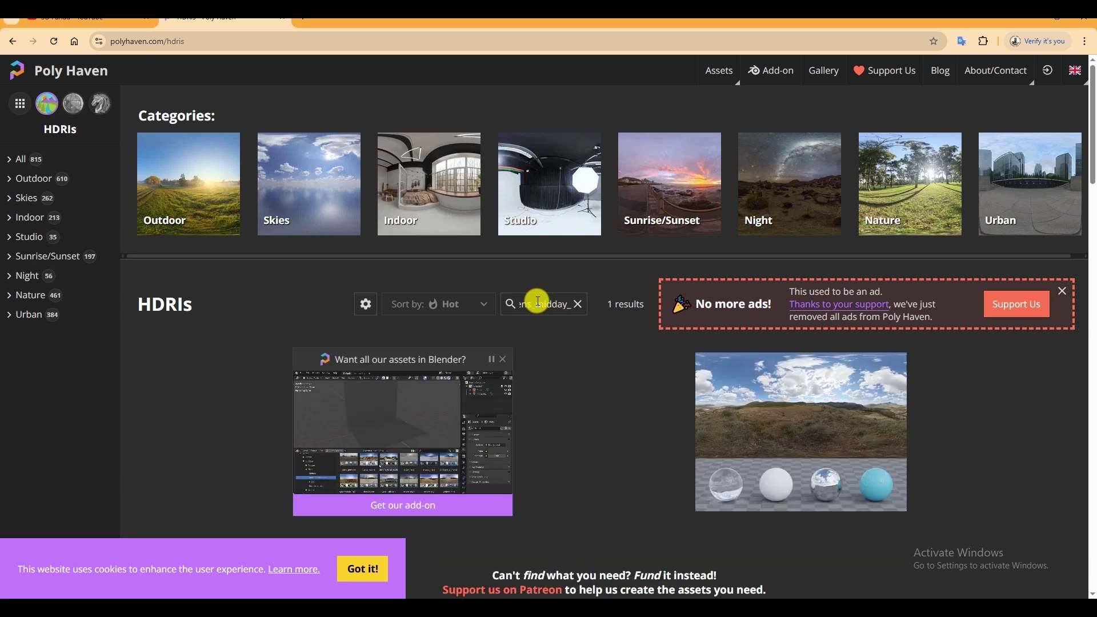
left_click(804, 408)
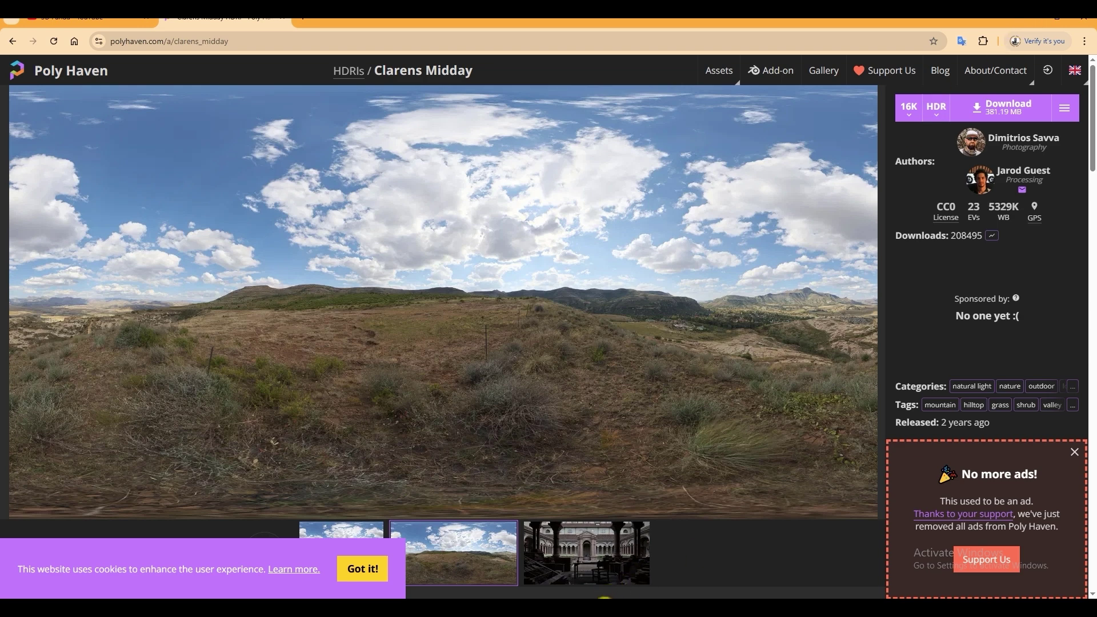
Step: Switch to 3ds Max and clear the scene with Prune Scene using all cleanup options
left_click(605, 609)
left_click(527, 232)
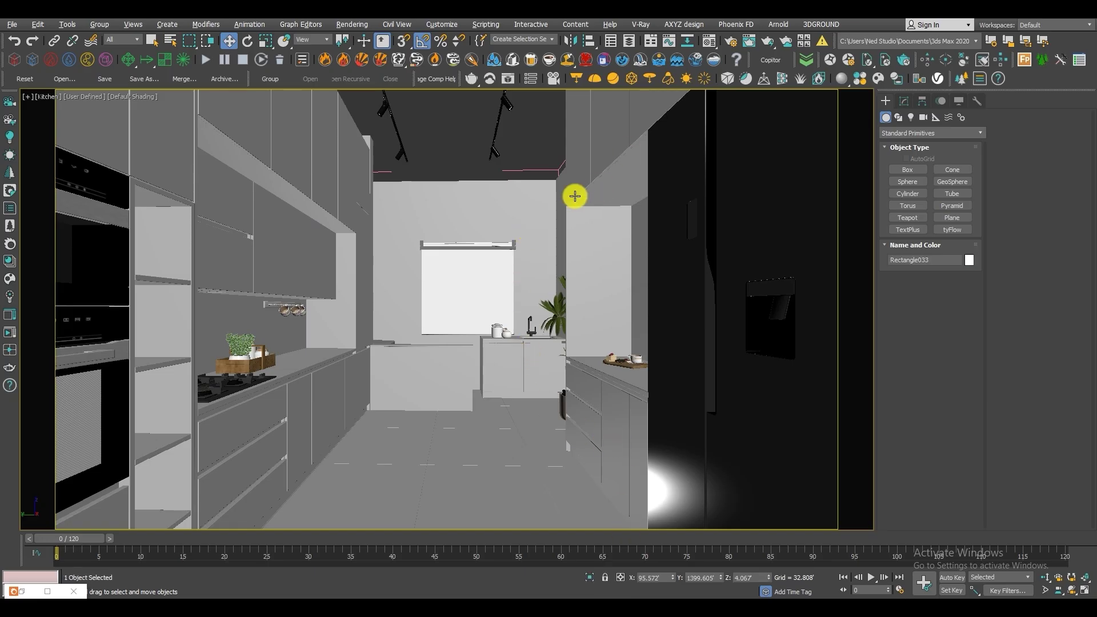
right_click(490, 289)
left_click(820, 42)
left_click(820, 43)
left_click(489, 238)
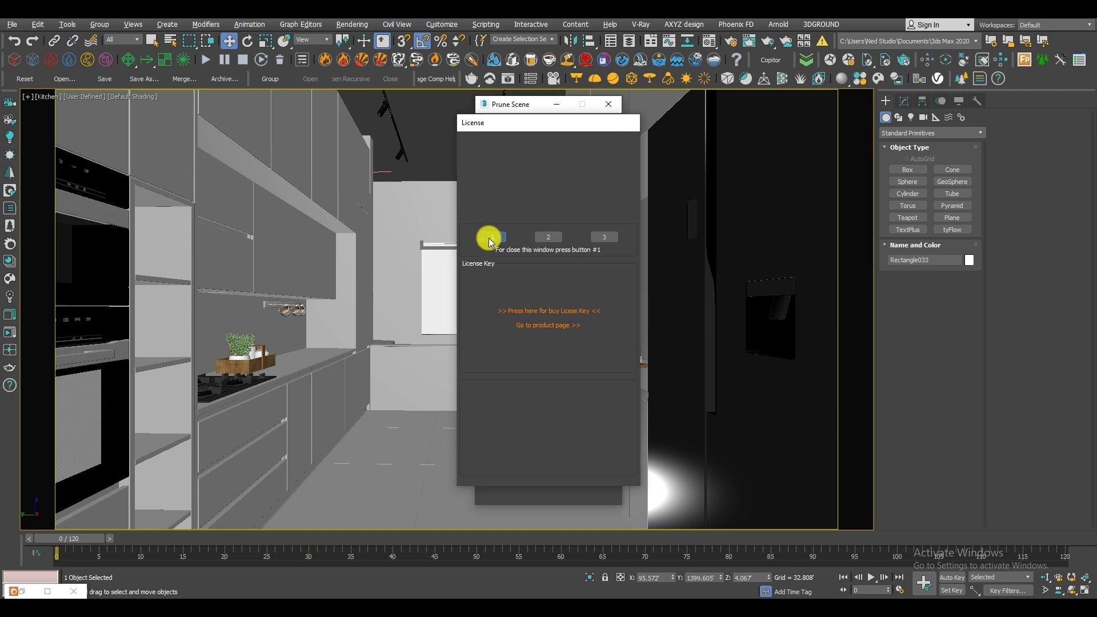
left_click(512, 365)
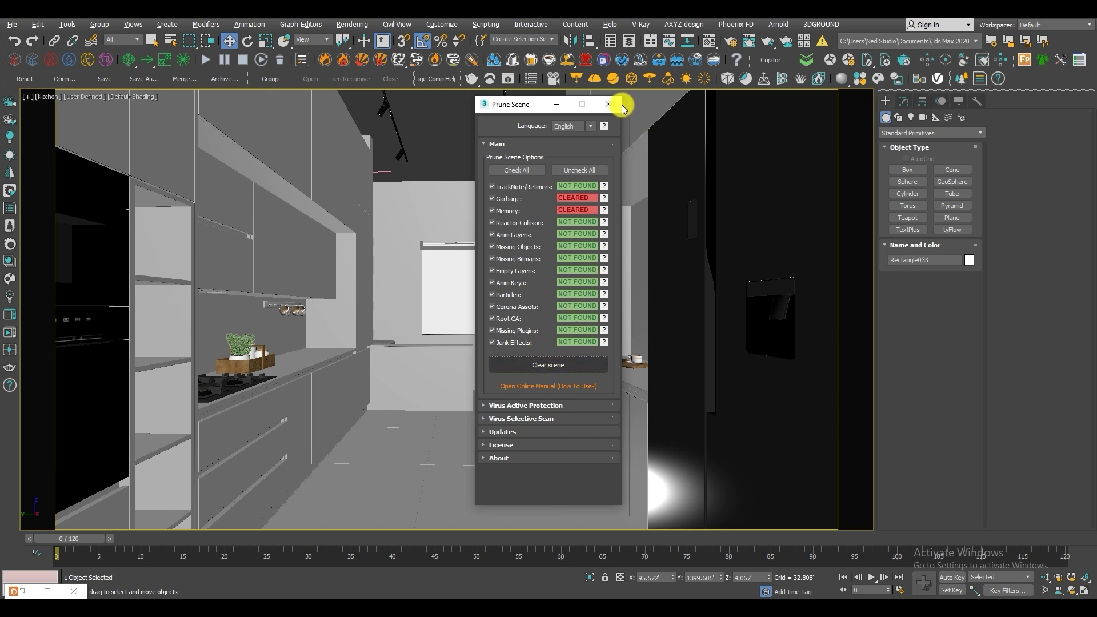
left_click(615, 105)
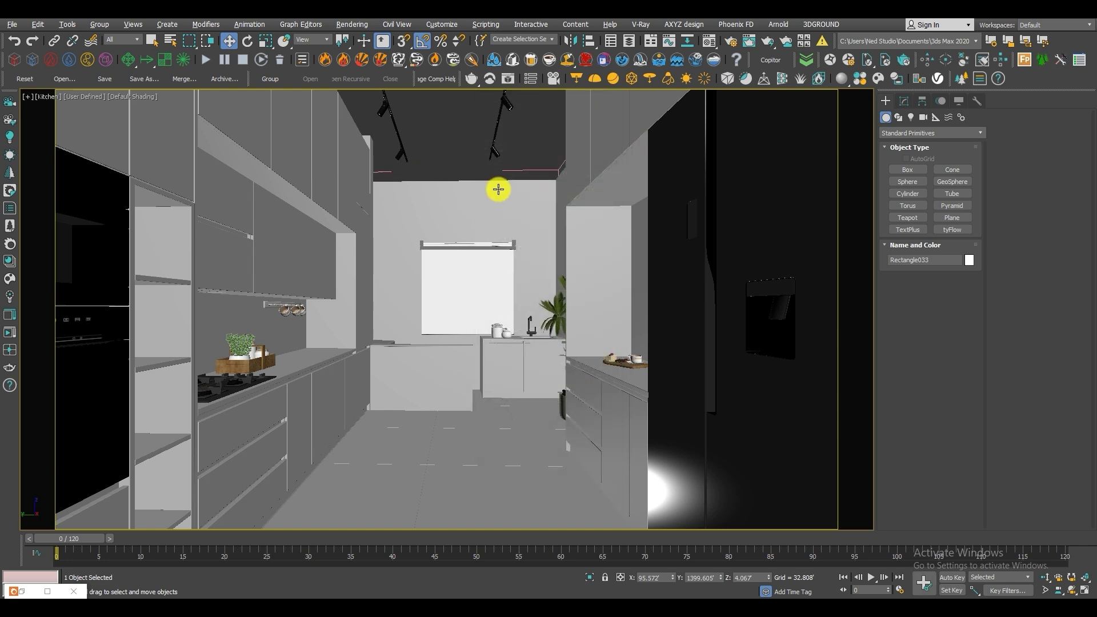
left_click(479, 140)
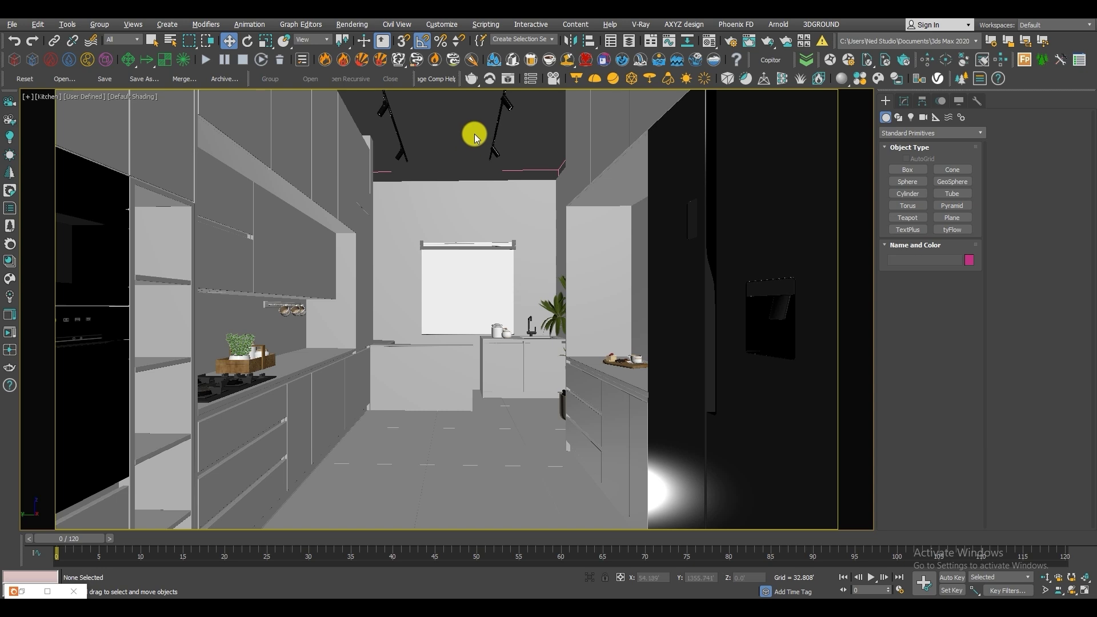
Step: Set the renderer to Corona in Render Setup
left_click(732, 43)
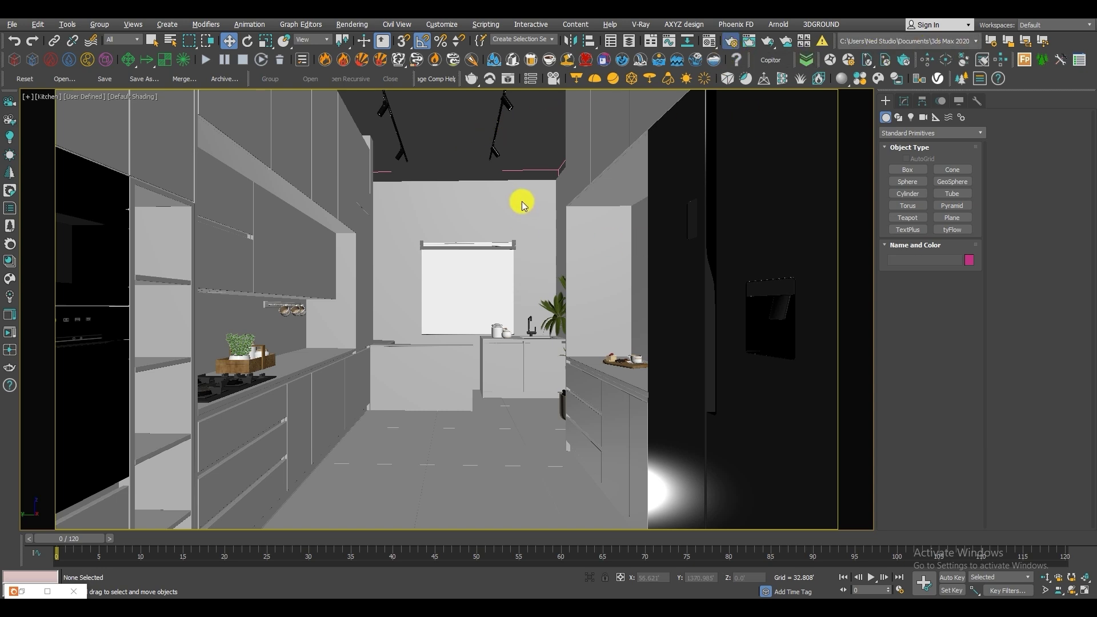
left_click_drag(745, 142, 468, 96)
left_click(471, 149)
left_click(451, 192)
left_click(454, 150)
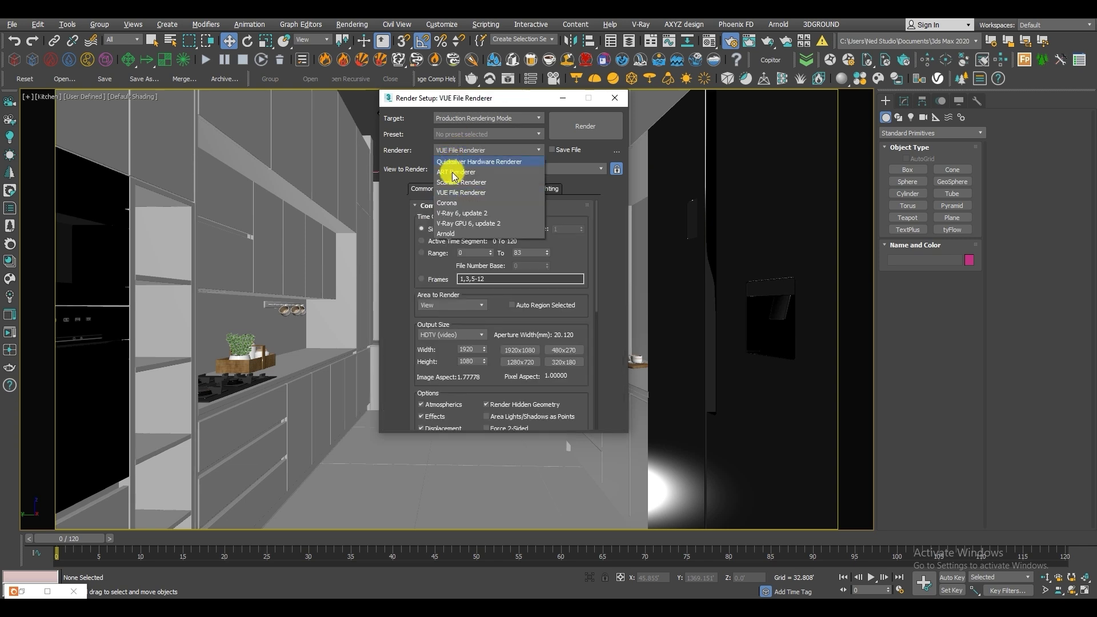
left_click(449, 203)
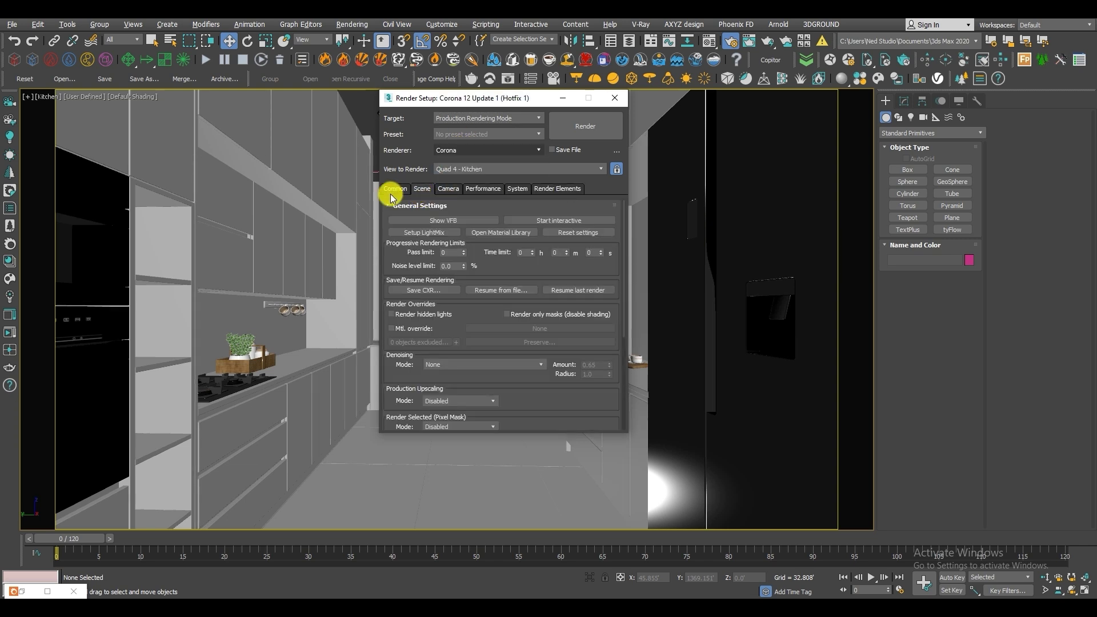
Step: Set the progressive rendering noise level limit to 3.0 % in the Corona scene settings
left_click_drag(465, 104, 472, 86)
left_click_drag(409, 285, 412, 192)
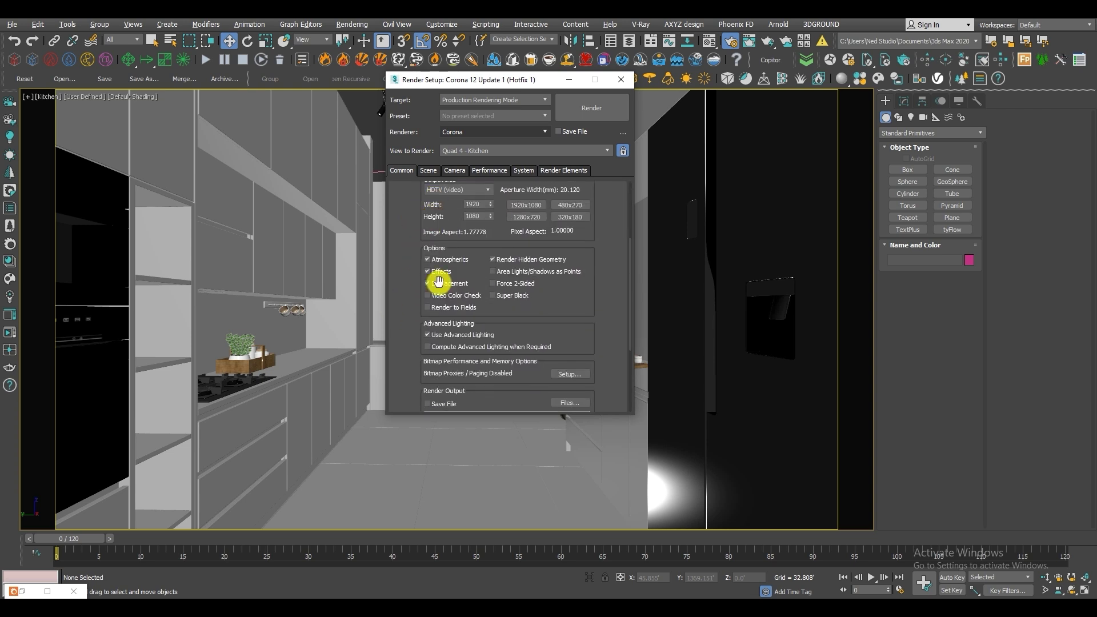
left_click(427, 170)
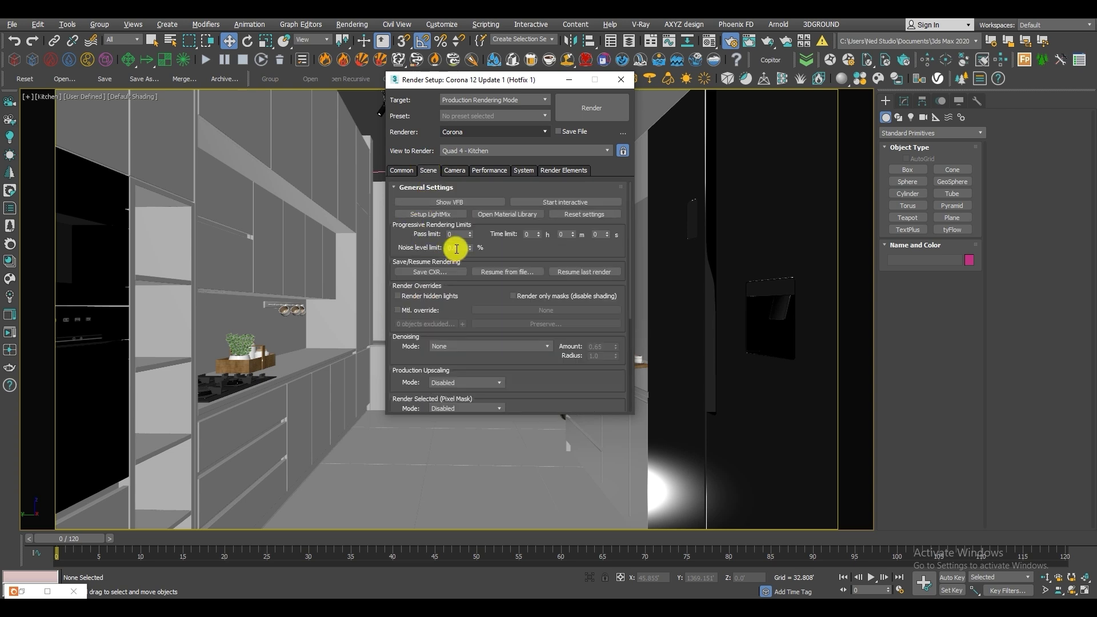
left_click_drag(418, 277, 421, 246)
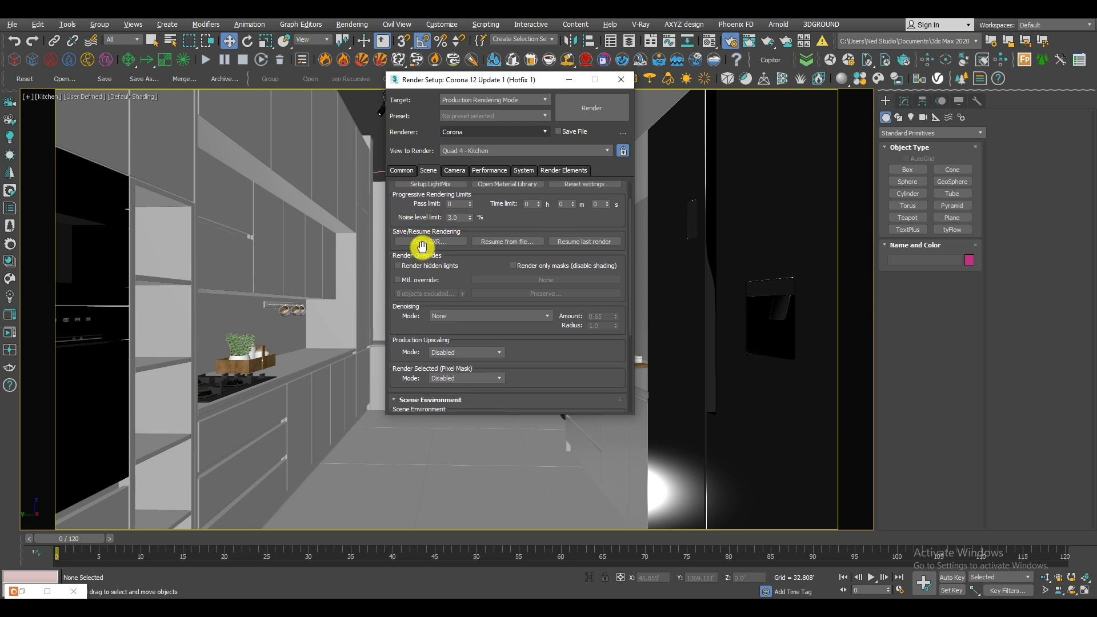
Step: Set the denoising mode to Corona High Quality and switch the scene environment to Single map
left_click_drag(404, 326, 419, 250)
left_click(478, 251)
left_click(469, 291)
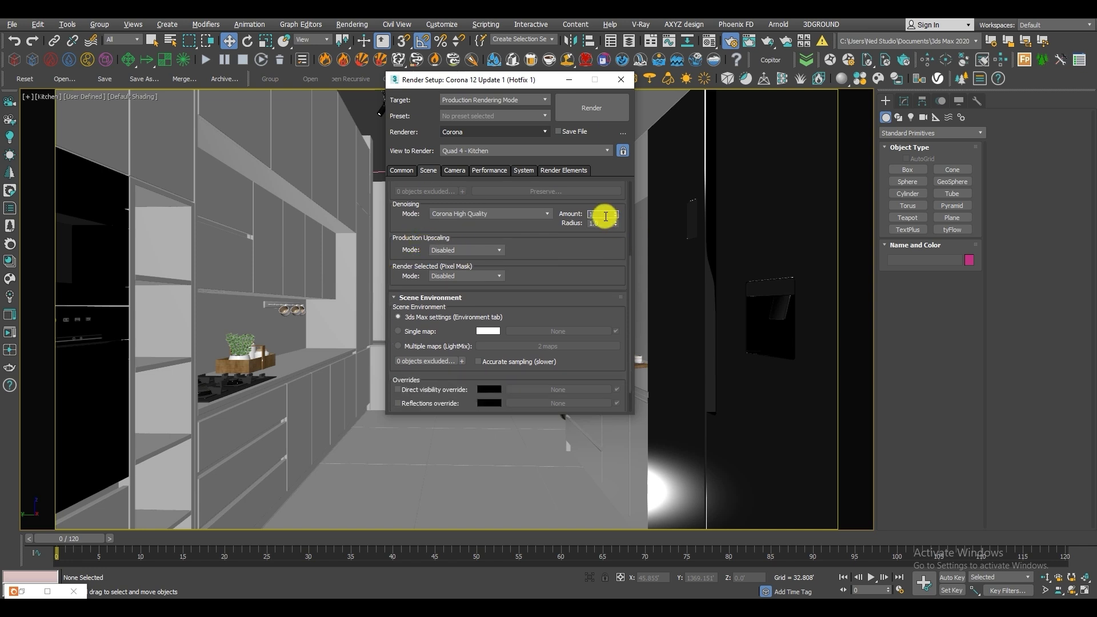
left_click_drag(414, 271, 412, 237)
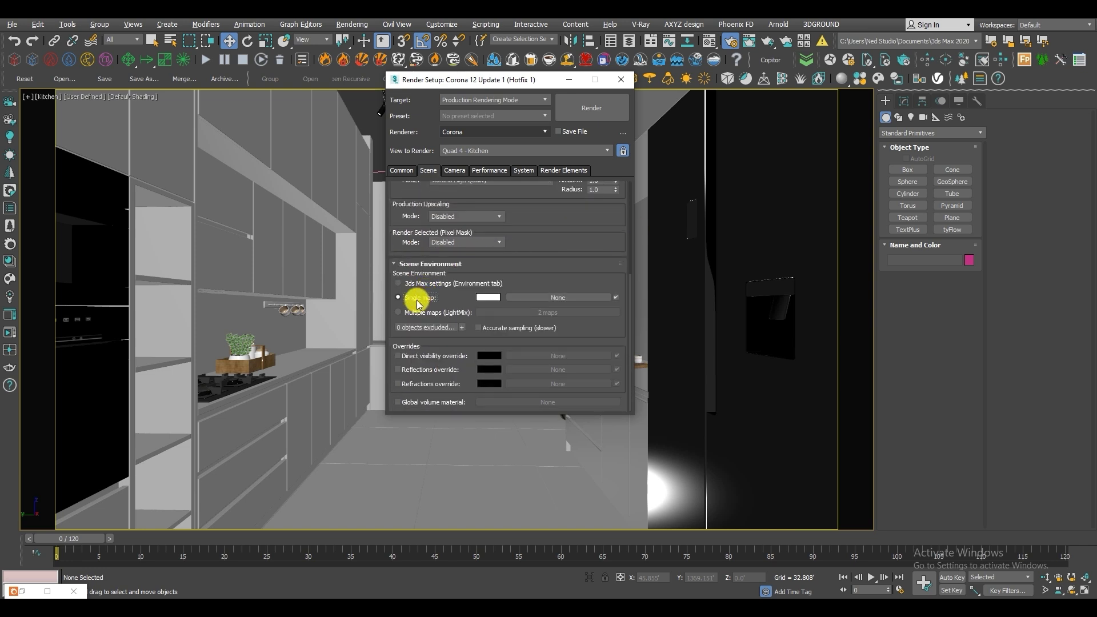
Step: Delete all existing render elements from the Corona render setup
left_click(456, 171)
left_click(488, 173)
left_click_drag(408, 374, 452, 221)
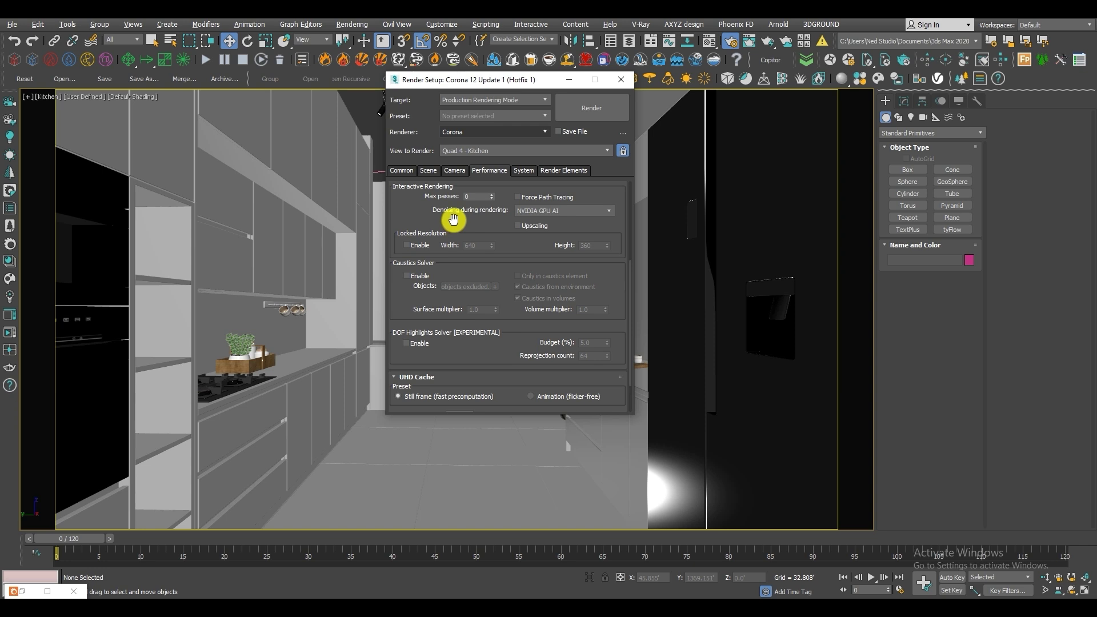
left_click(527, 174)
left_click(546, 173)
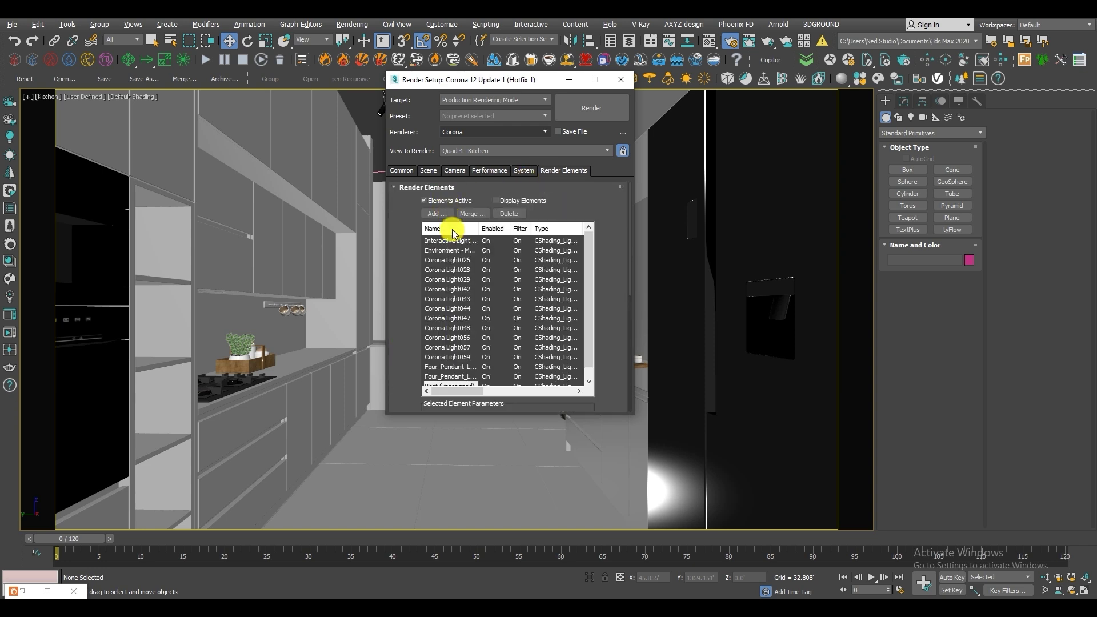
scroll(494, 331, "down", 1)
left_click(446, 376, "shift")
left_click(517, 215)
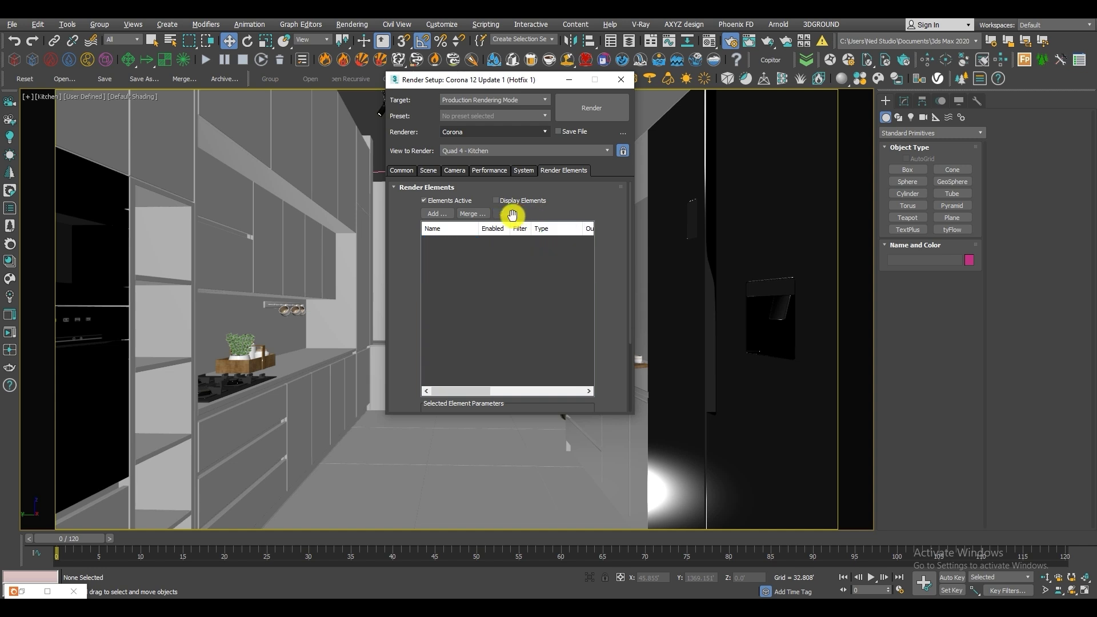
Step: Review the output size, render options and scene environment settings, and close the render setup
left_click(398, 174)
left_click_drag(411, 229, 509, 453)
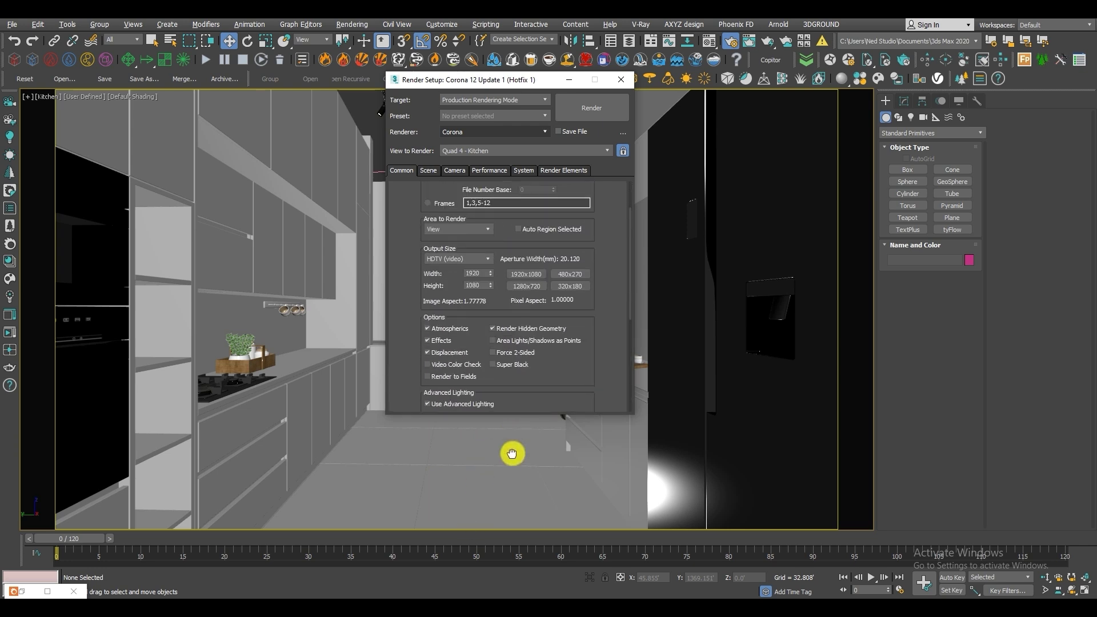
left_click(428, 170)
left_click(565, 299)
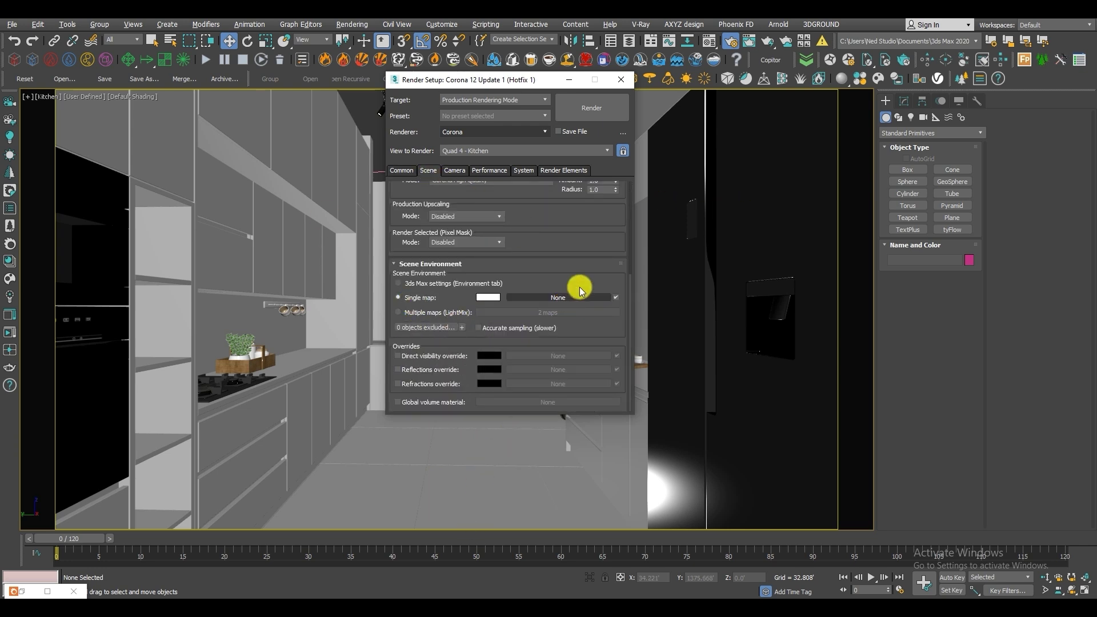
left_click(408, 170)
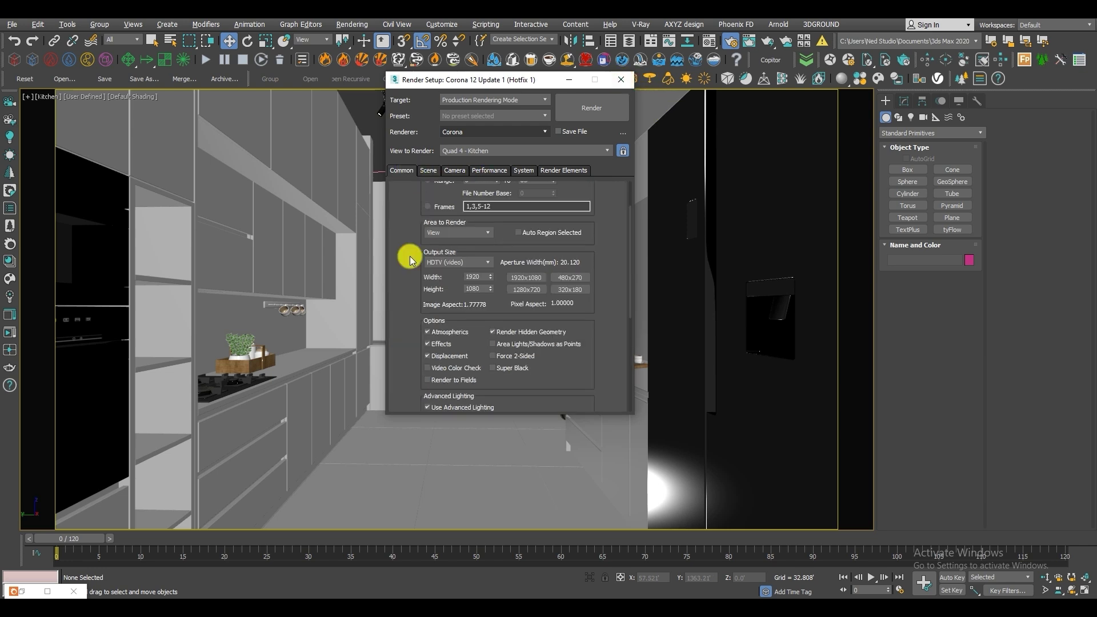
scroll(406, 252, "up", 1)
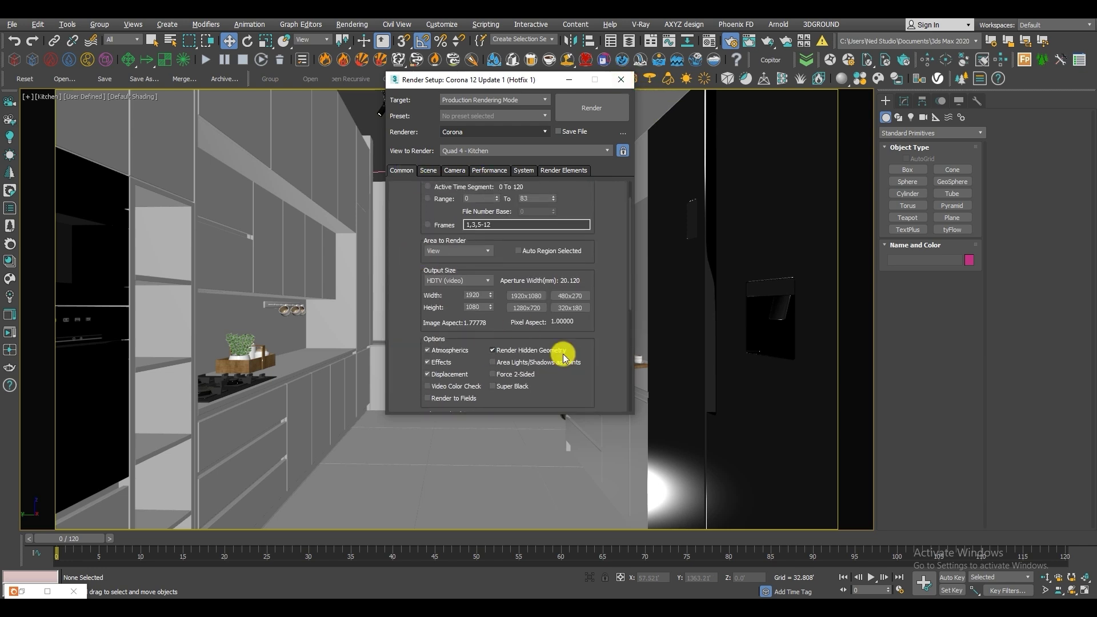
left_click(619, 83)
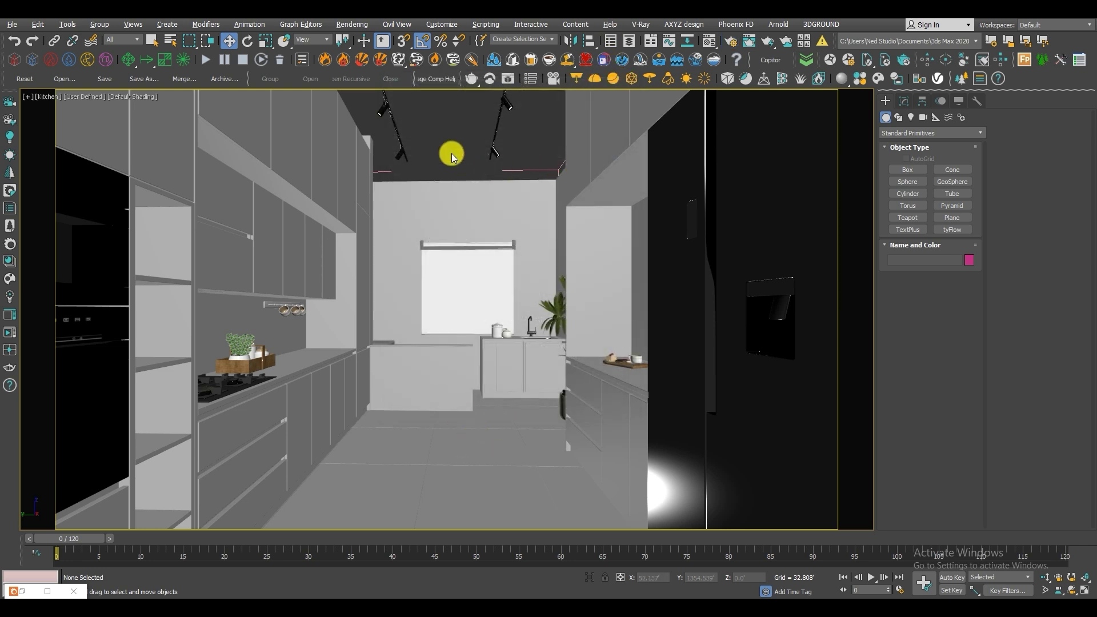
Step: Open the Material Editor and pick the base color material from the kitchen floor into the active sample slot
key("m")
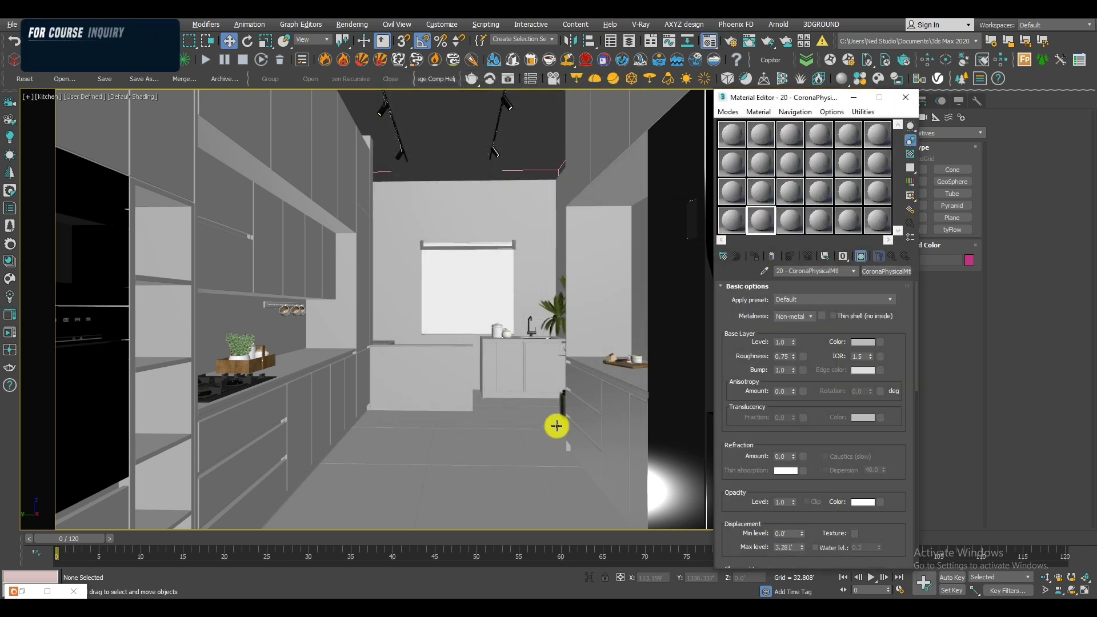
left_click(560, 427)
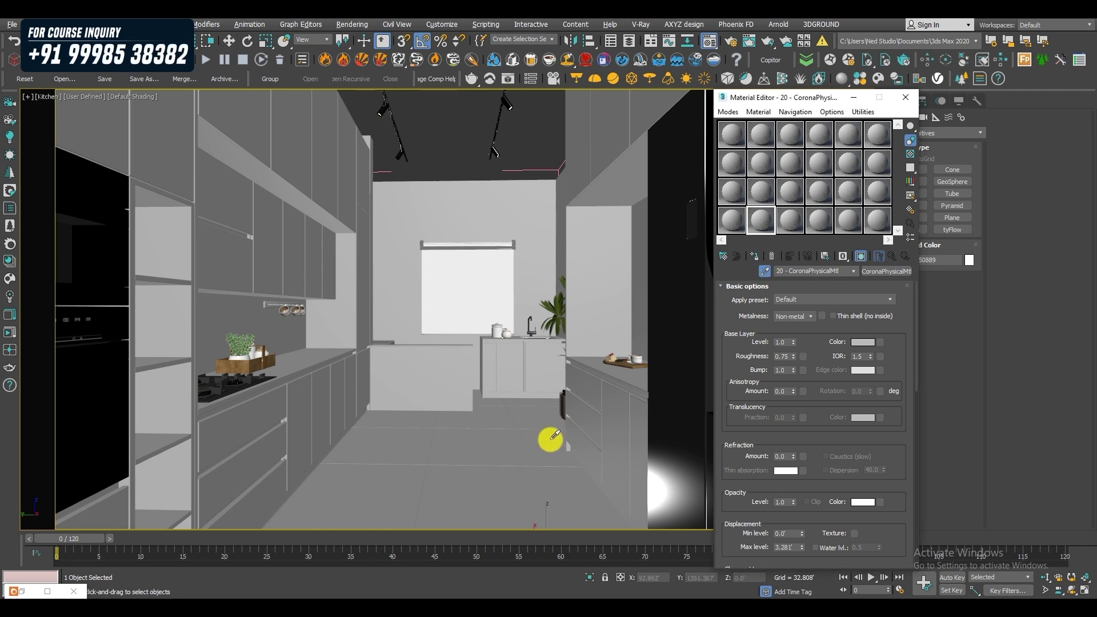
left_click(554, 436)
Step: Try yellow-green and blue shades as the material's base color, and discard the color change
left_click(863, 341)
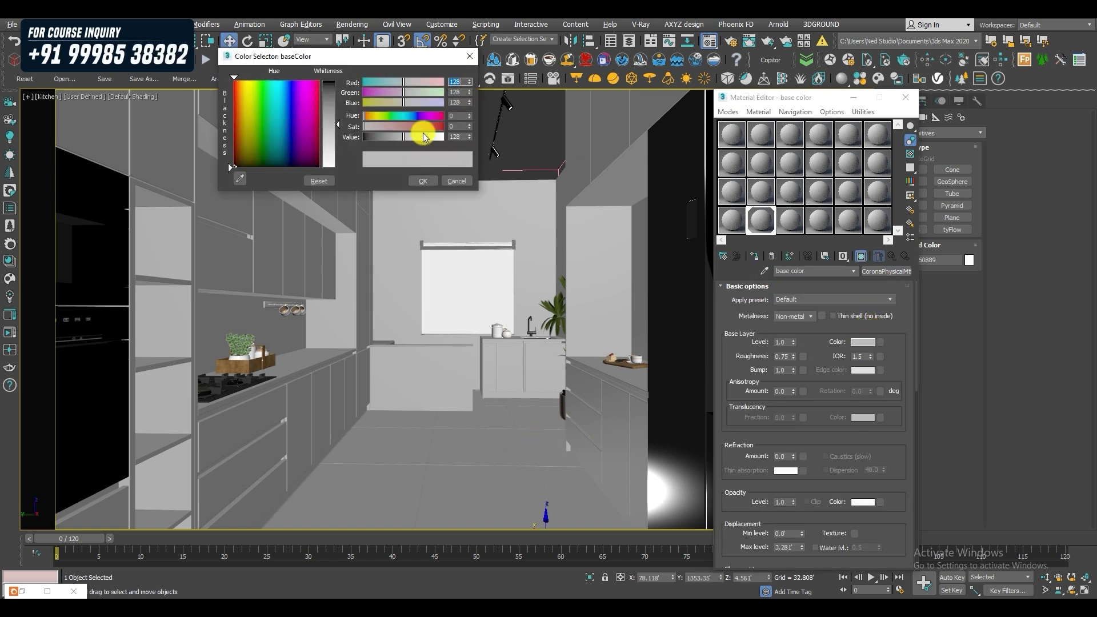
left_click_drag(392, 62, 778, 191)
left_click_drag(727, 258, 724, 209)
left_click(637, 219)
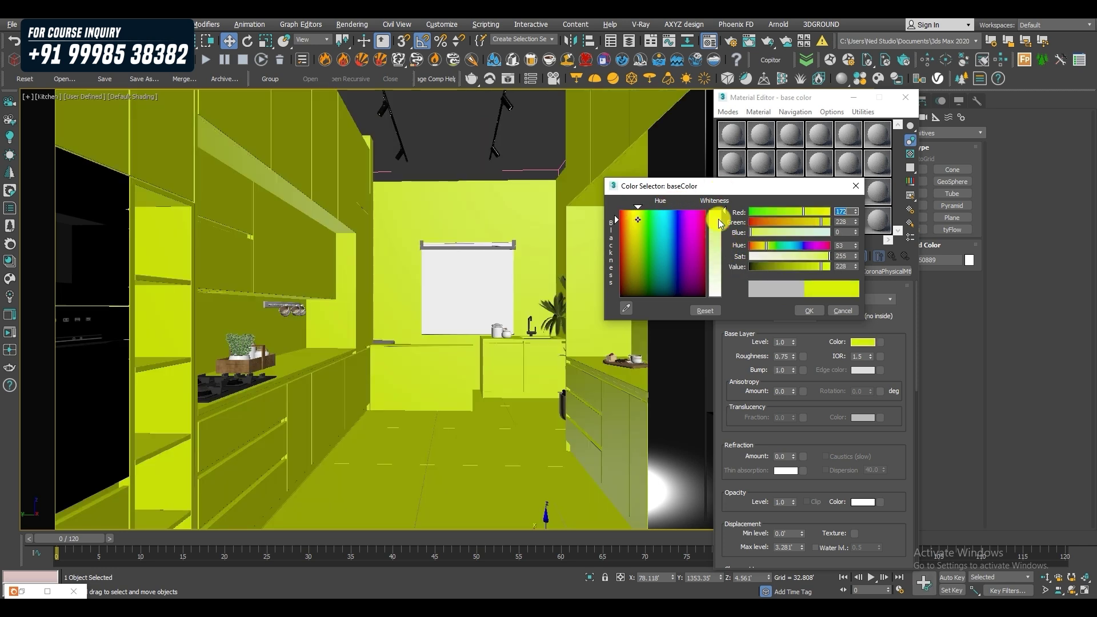
left_click(667, 250)
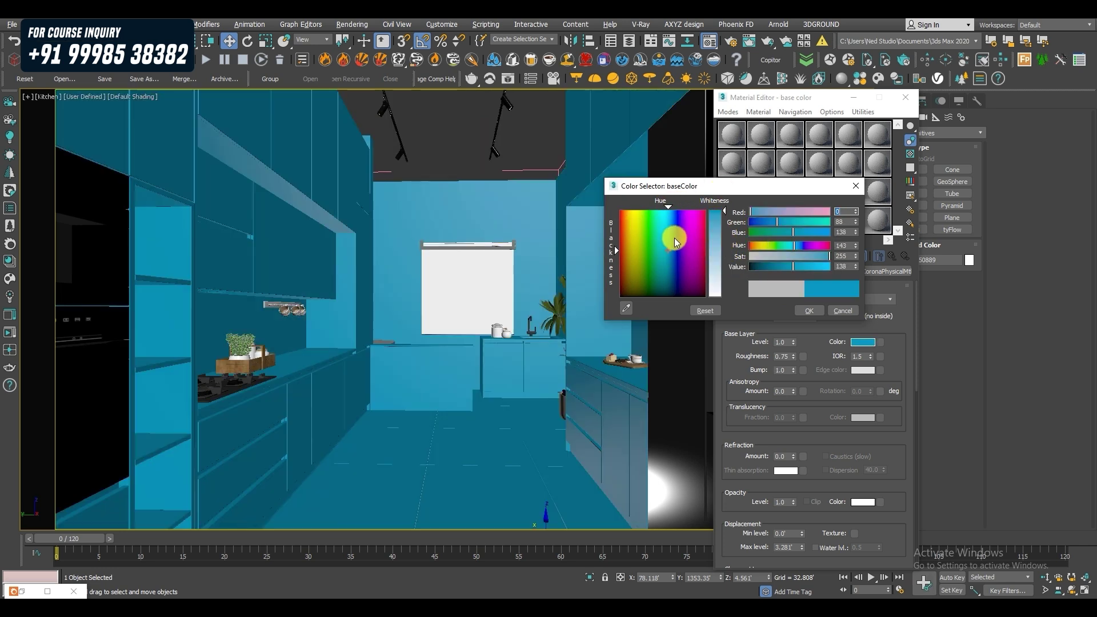
left_click_drag(803, 256, 766, 263)
left_click(794, 266)
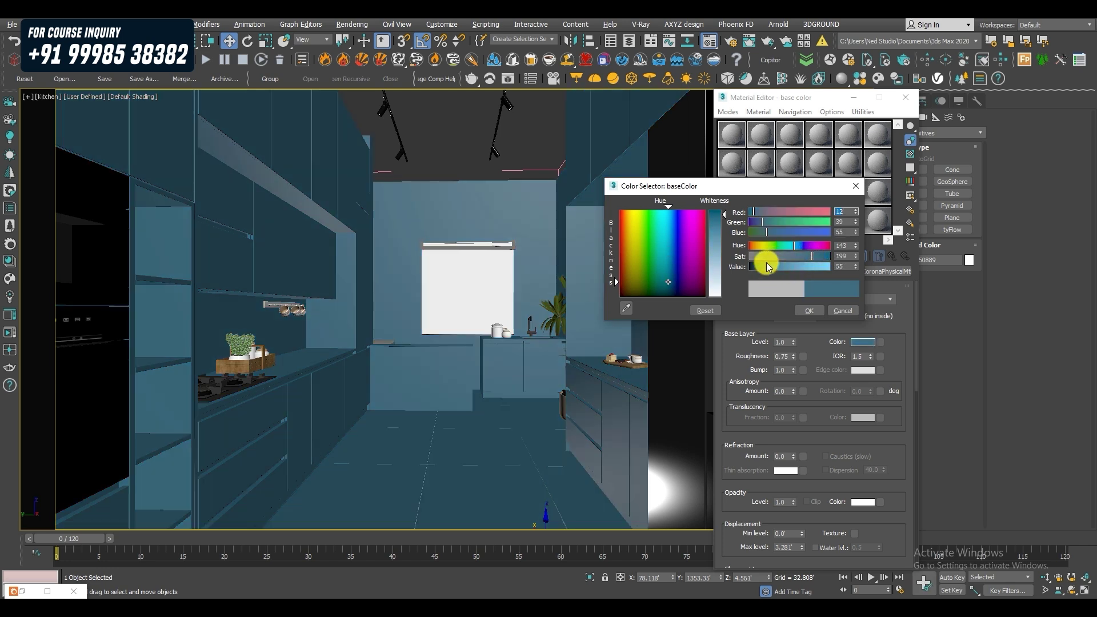
left_click(843, 310)
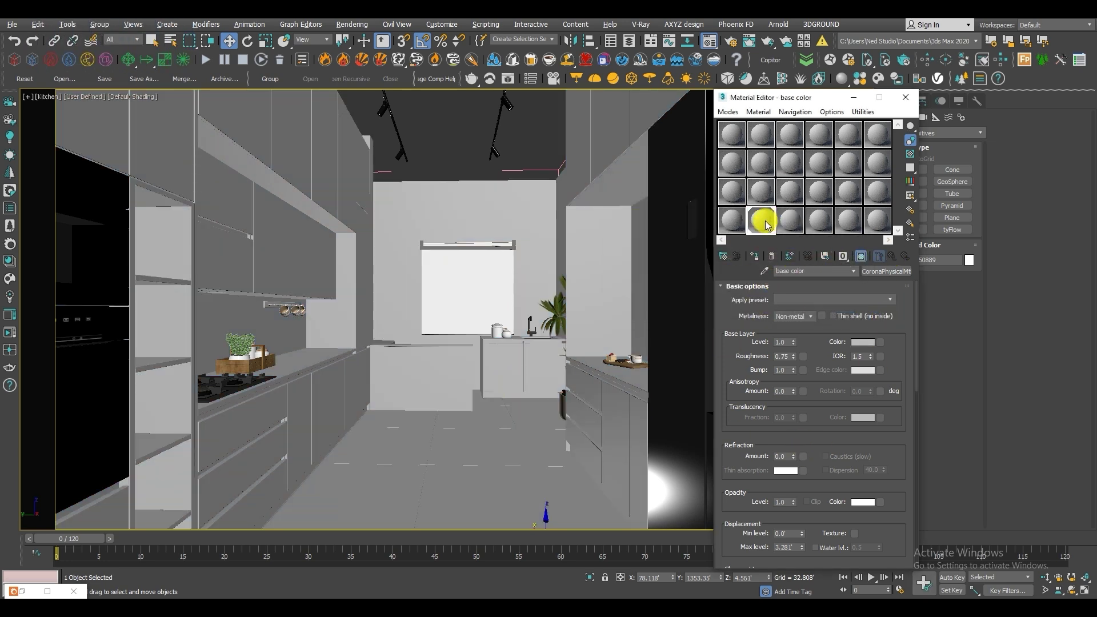
Step: Turn off the Renderable property of the blind covering the back window and hide the blind
left_click(473, 293)
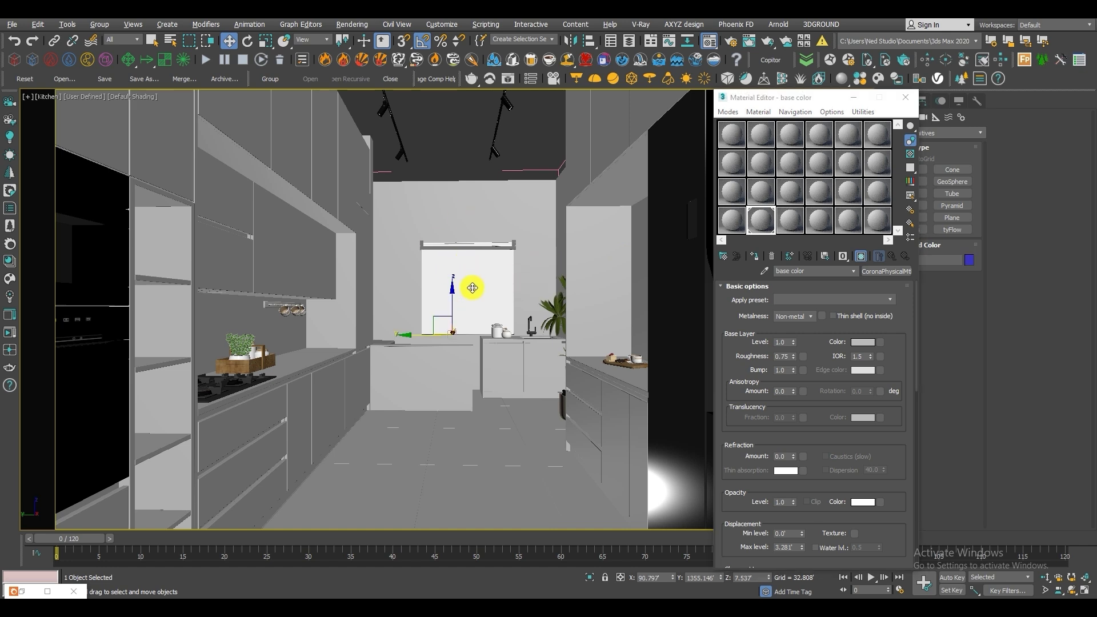
right_click(474, 191)
left_click(548, 275)
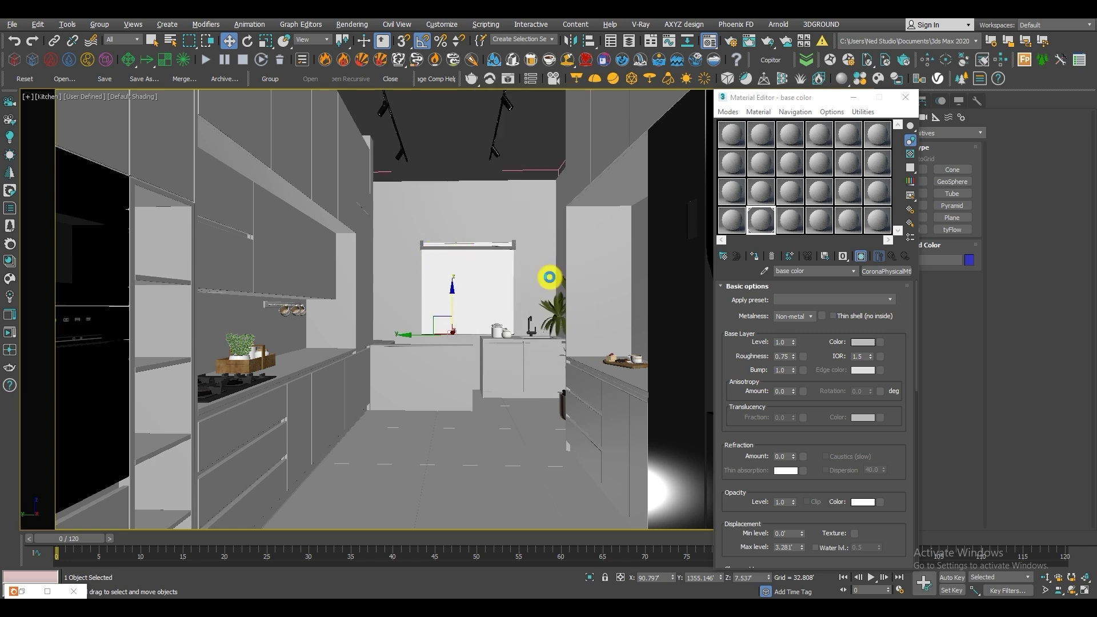
left_click(564, 287)
left_click(596, 467)
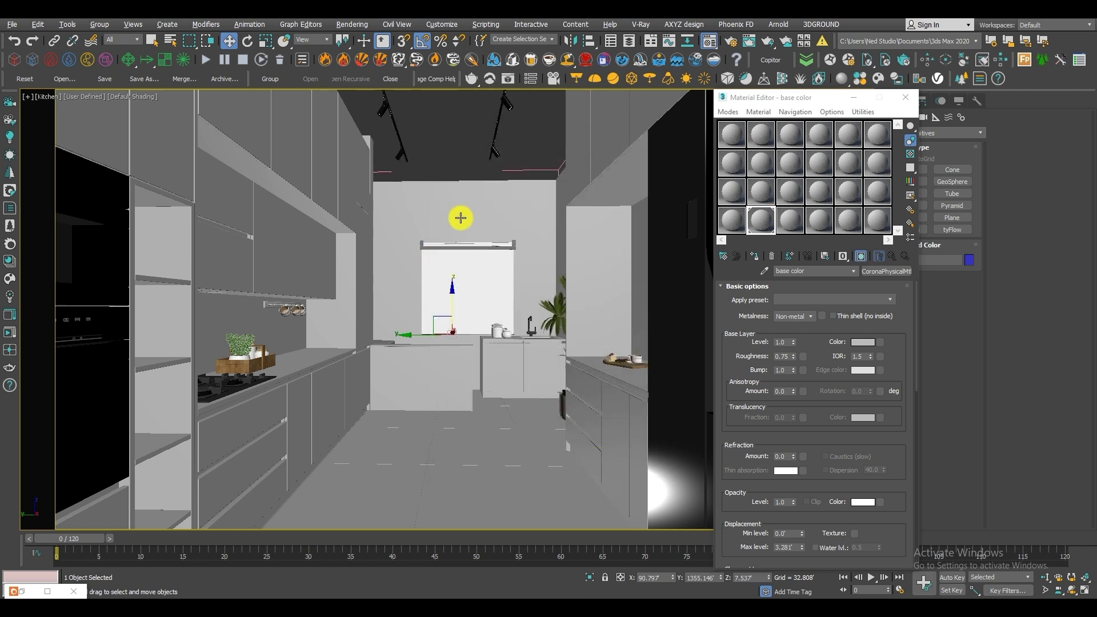
right_click(460, 218)
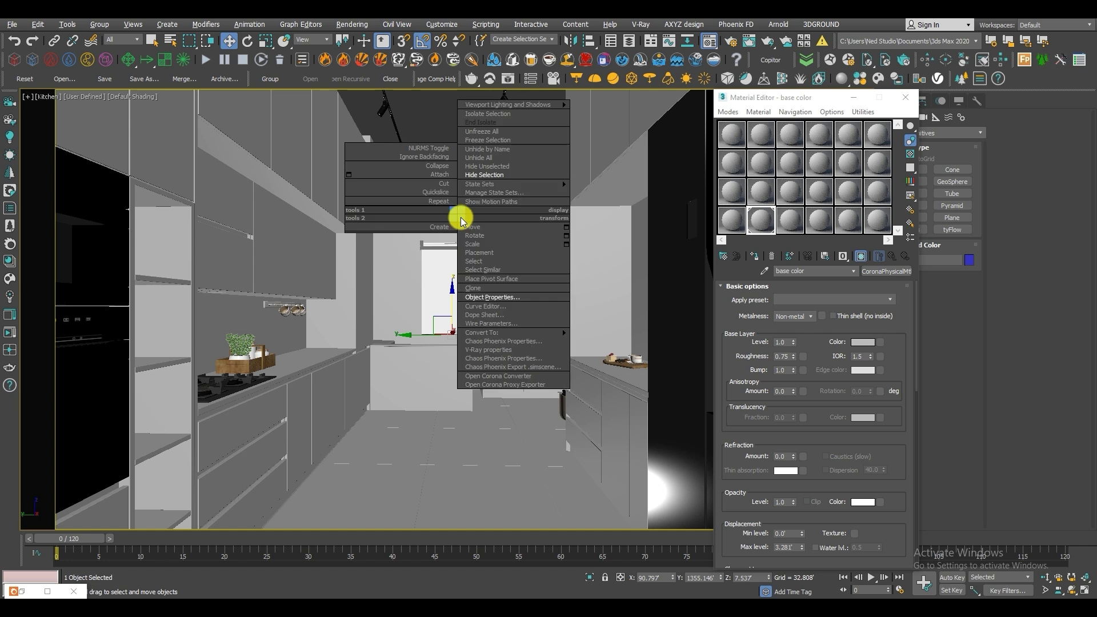
left_click(486, 299)
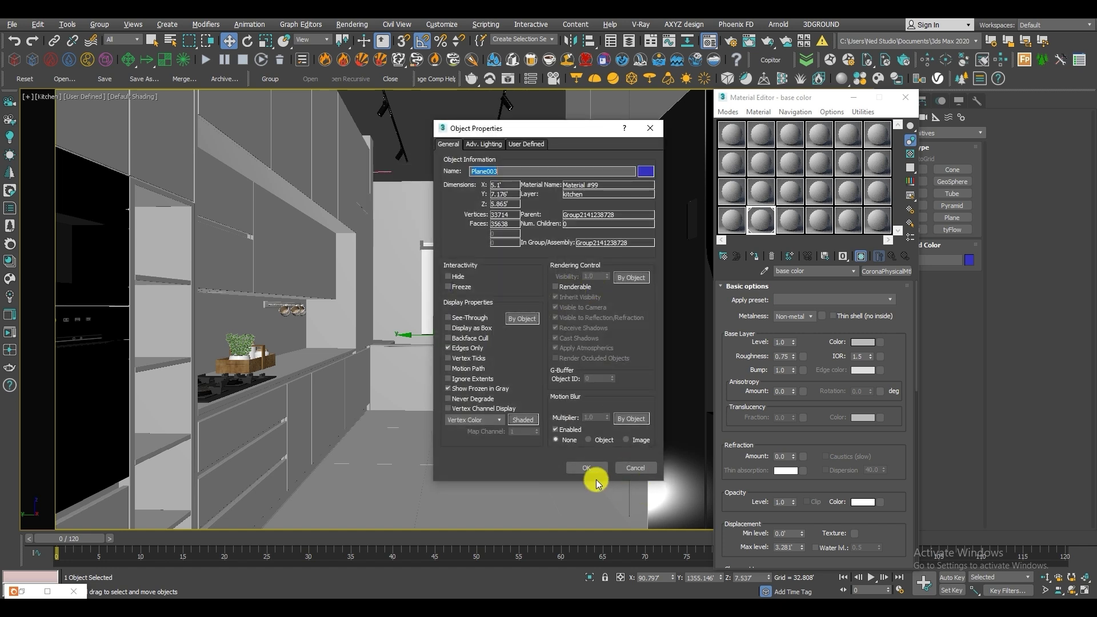
left_click(589, 467)
right_click(488, 352)
left_click(520, 318)
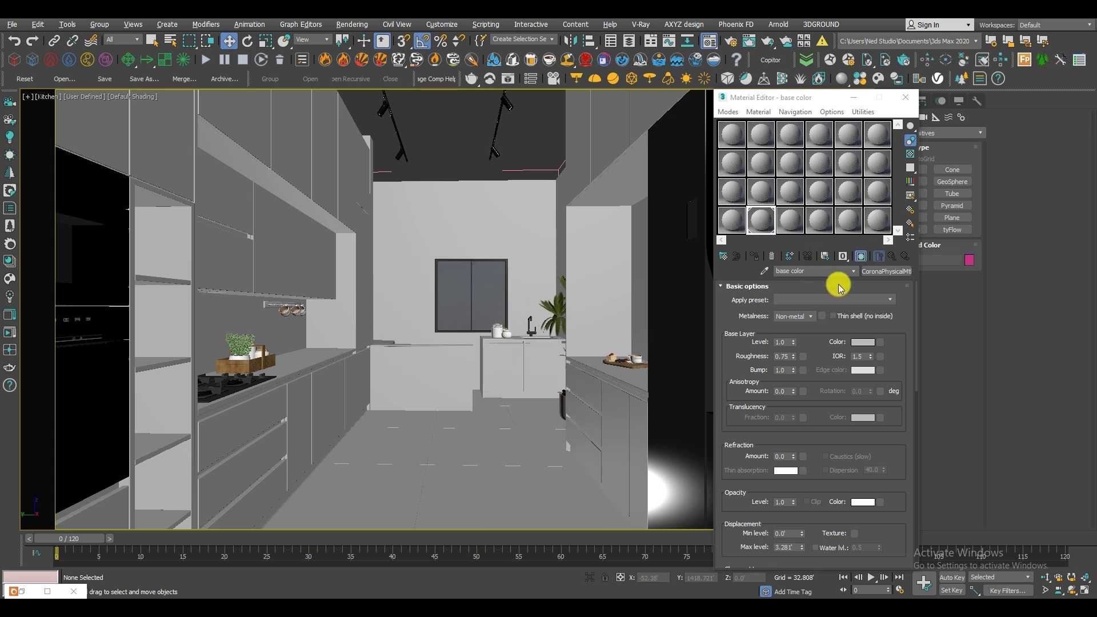
Step: Change the base color material's type to CoronaLegacyMtl and set its diffuse color to a grey with value 84
left_click_drag(811, 97, 781, 91)
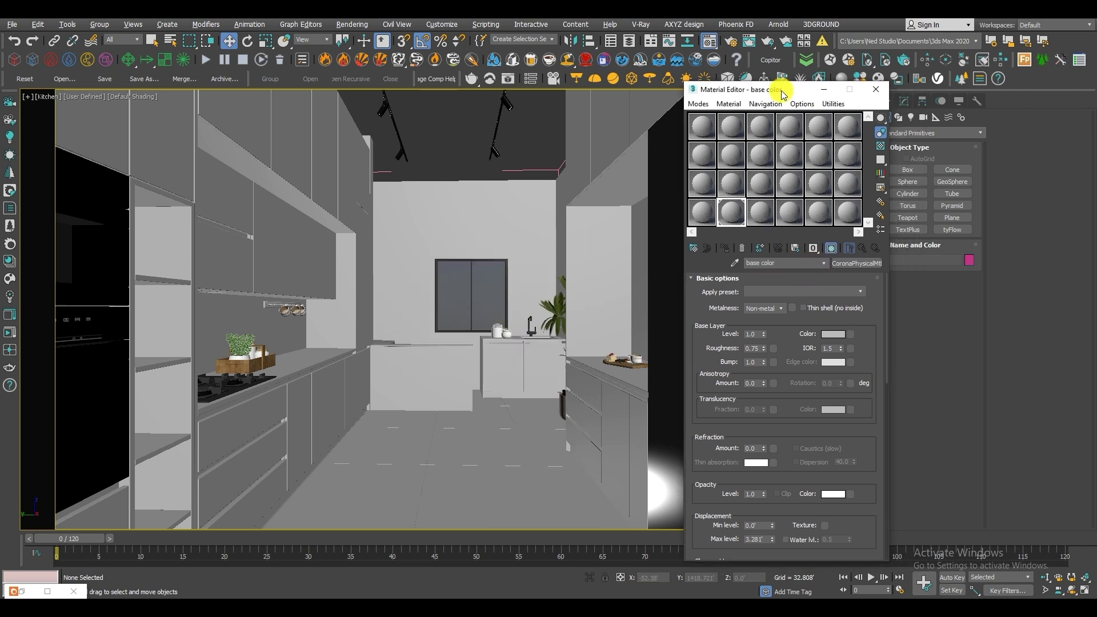
left_click(850, 265)
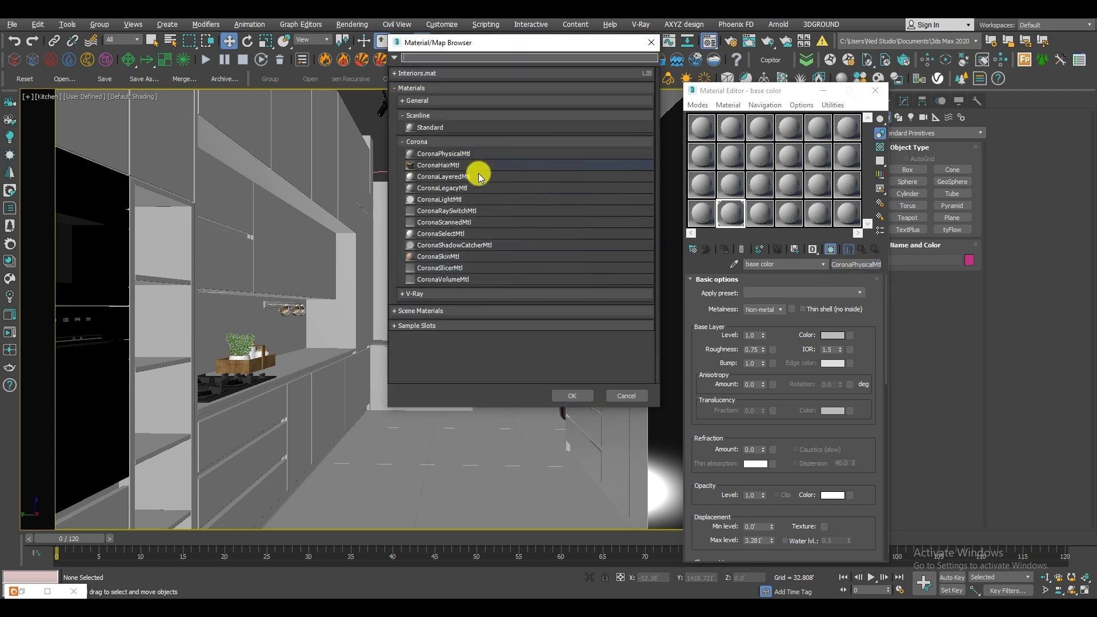
double_click(443, 188)
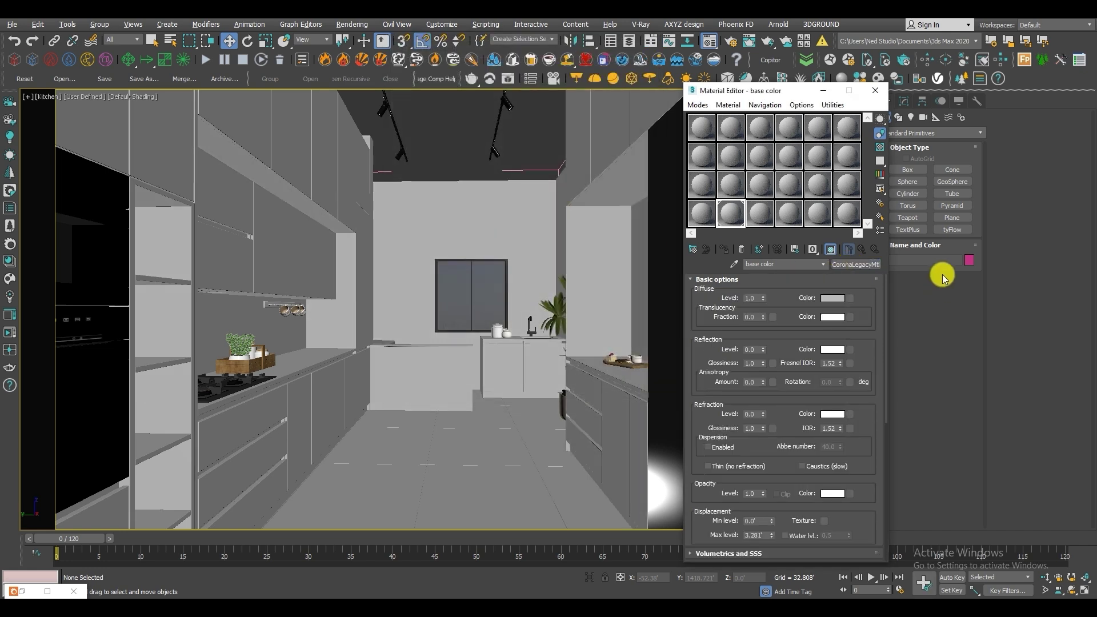
left_click(824, 300)
left_click_drag(787, 266, 777, 266)
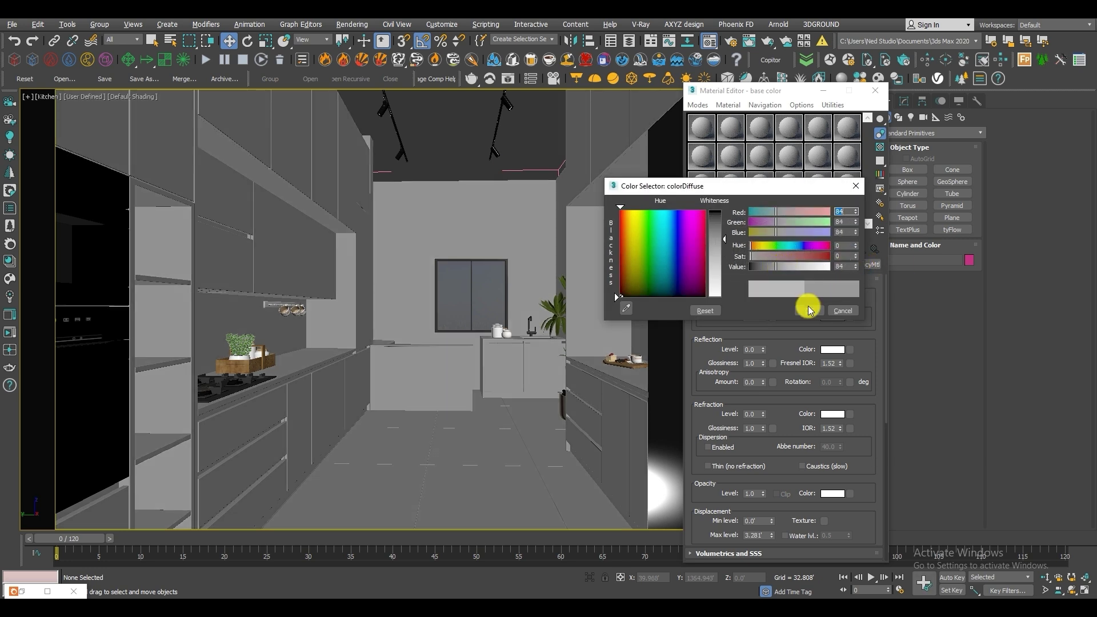
left_click(808, 309)
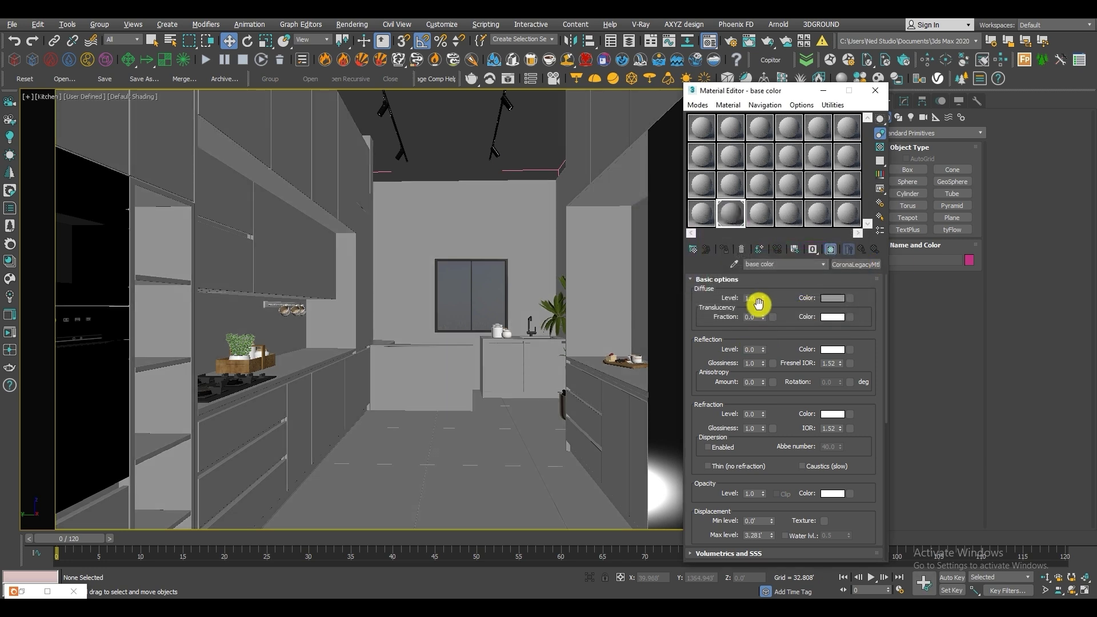
Step: Configure the base color material's reflection with a raised level, a light grey color and a glossiness of 0.6
left_click(754, 348)
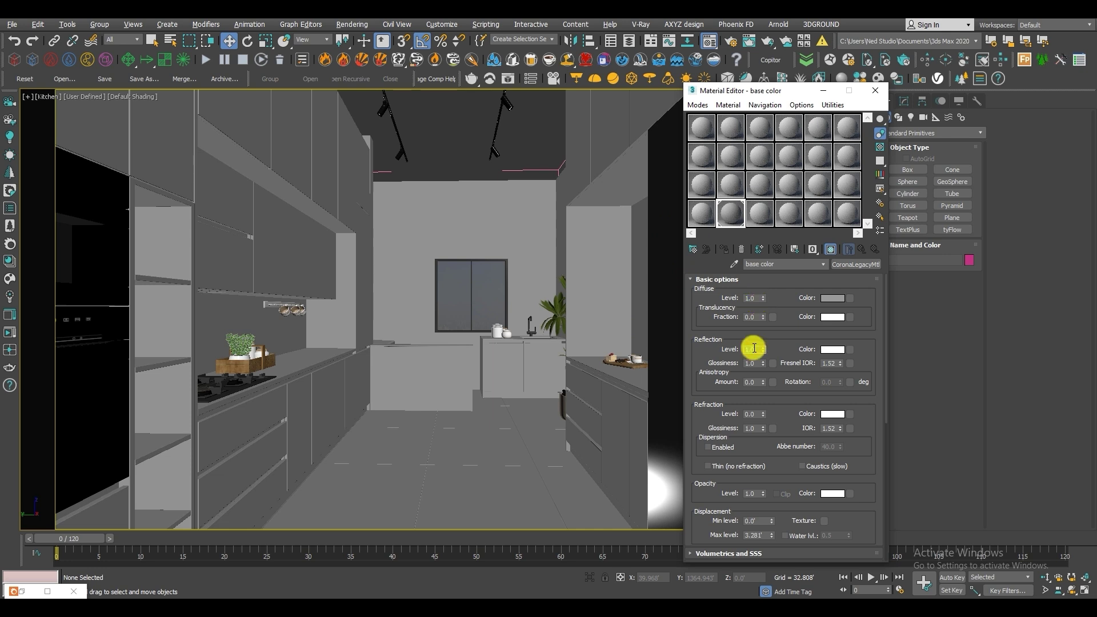
left_click(832, 350)
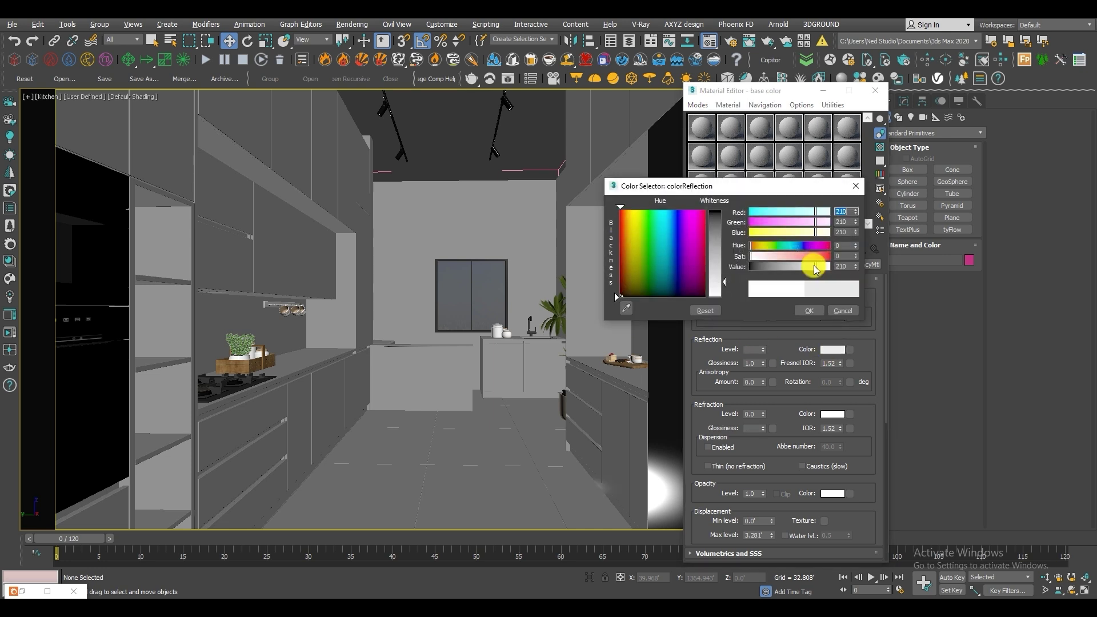
left_click_drag(814, 265, 800, 266)
left_click(808, 309)
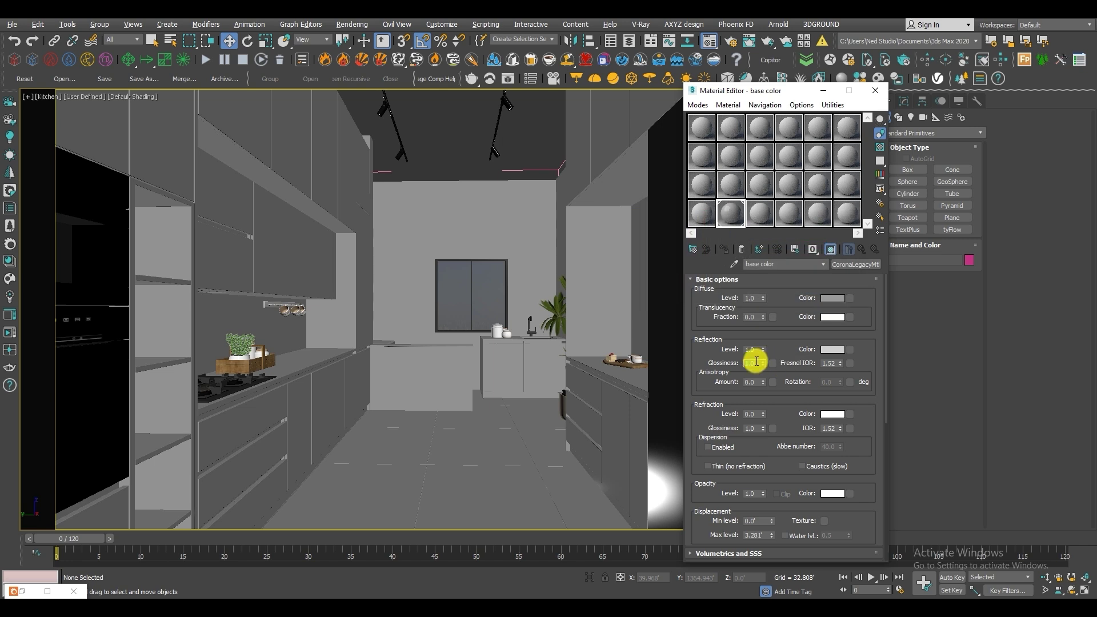
type("0.5")
key("Return")
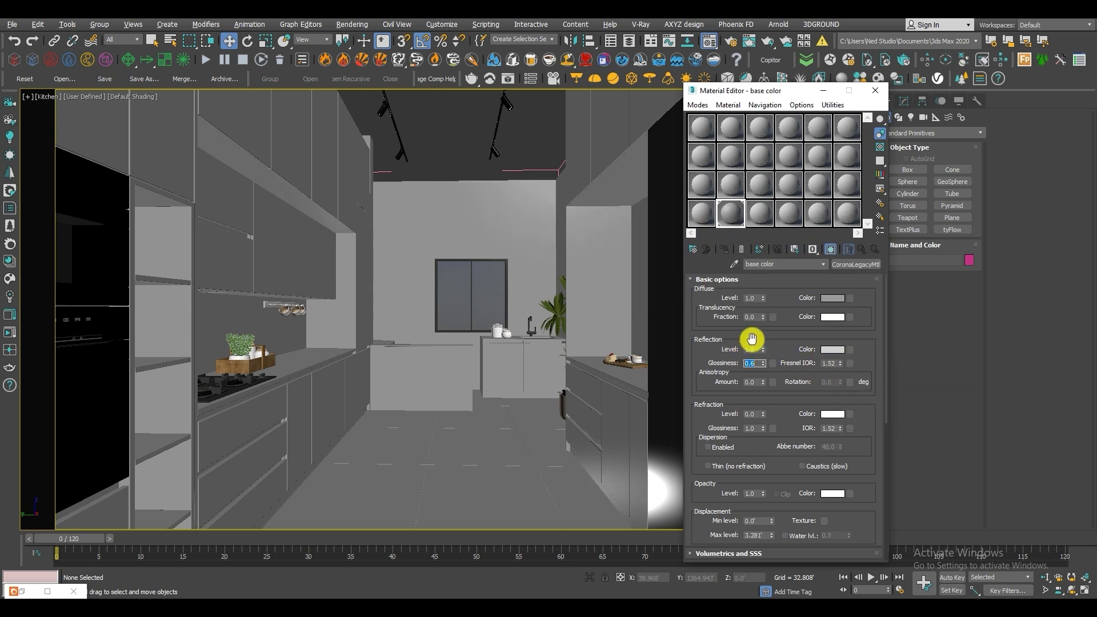
Step: Start interactive rendering of the Kitchen camera in a smaller frame buffer window and delete the ACES OT tone mapping operator
left_click(9, 334)
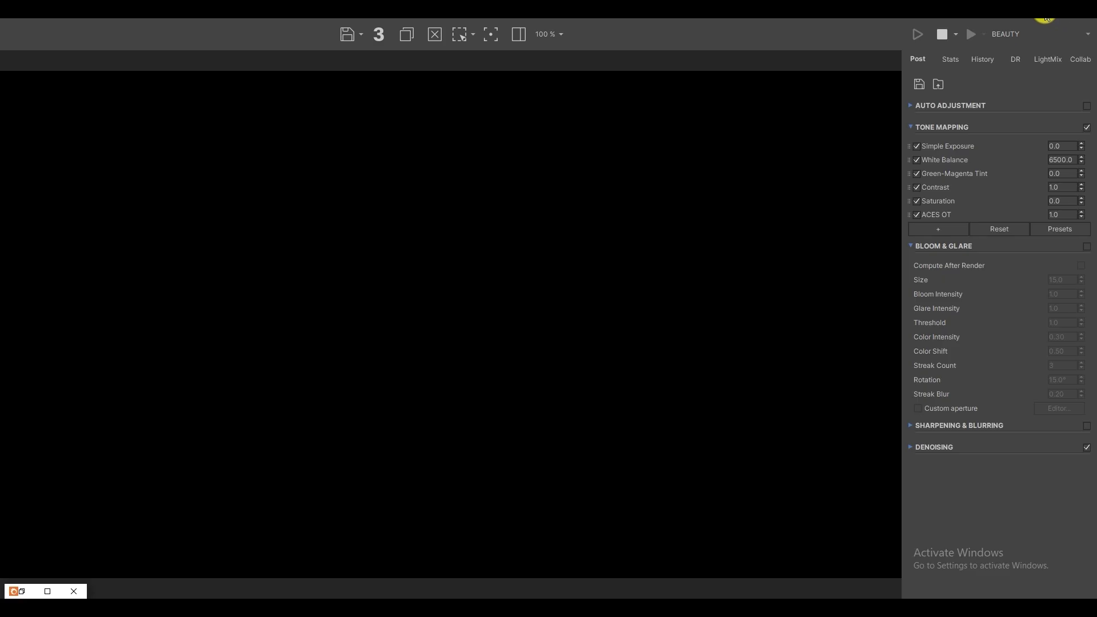
left_click(1052, 16)
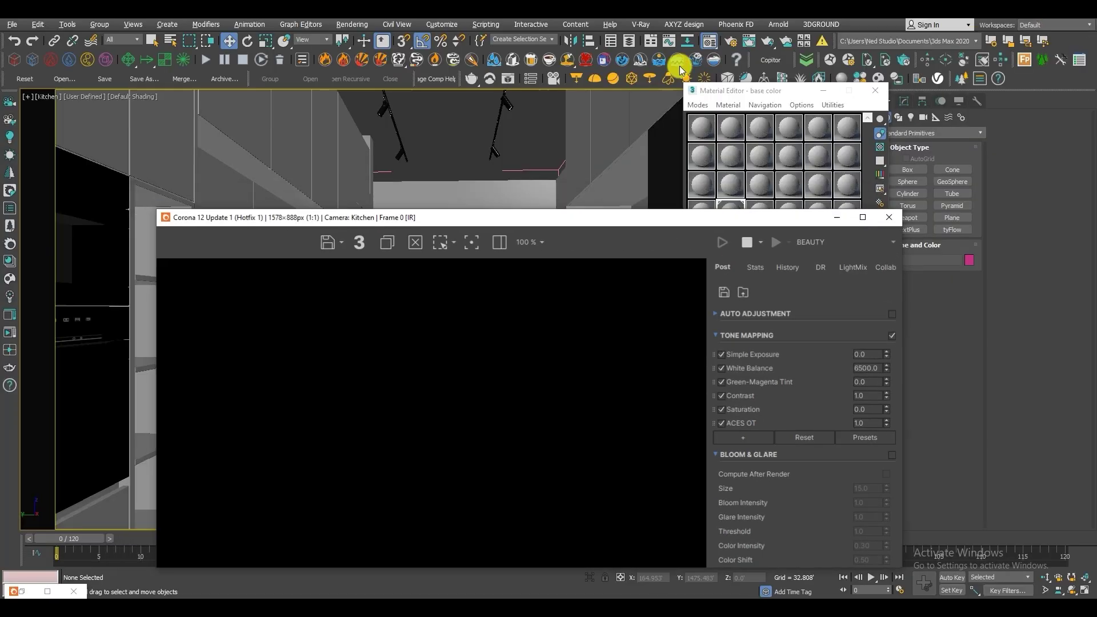
left_click_drag(552, 223, 499, 90)
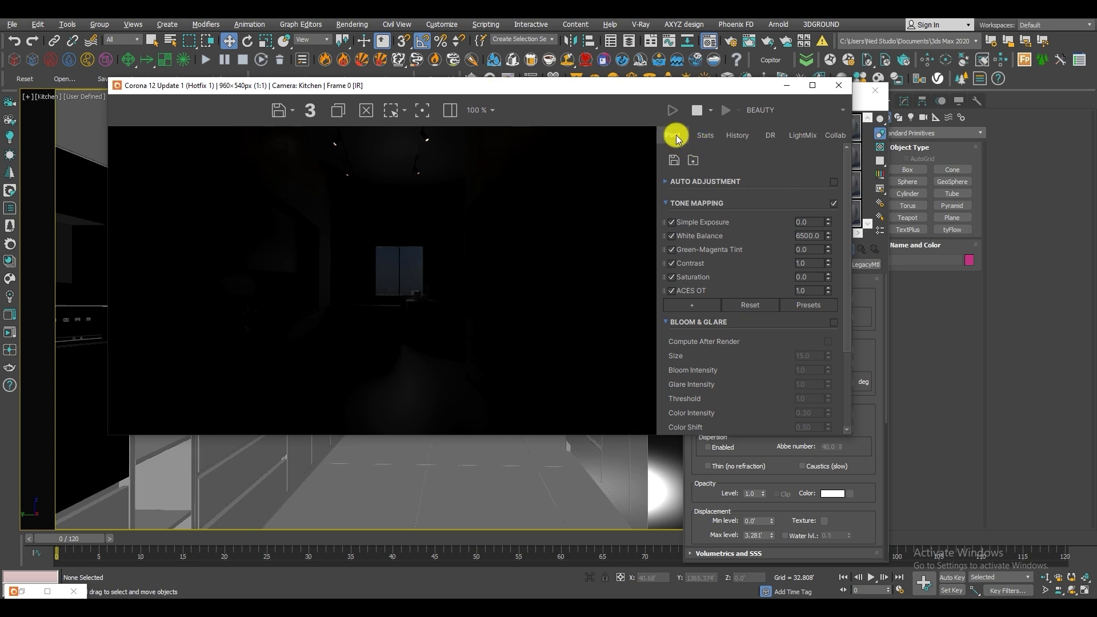
right_click(686, 293)
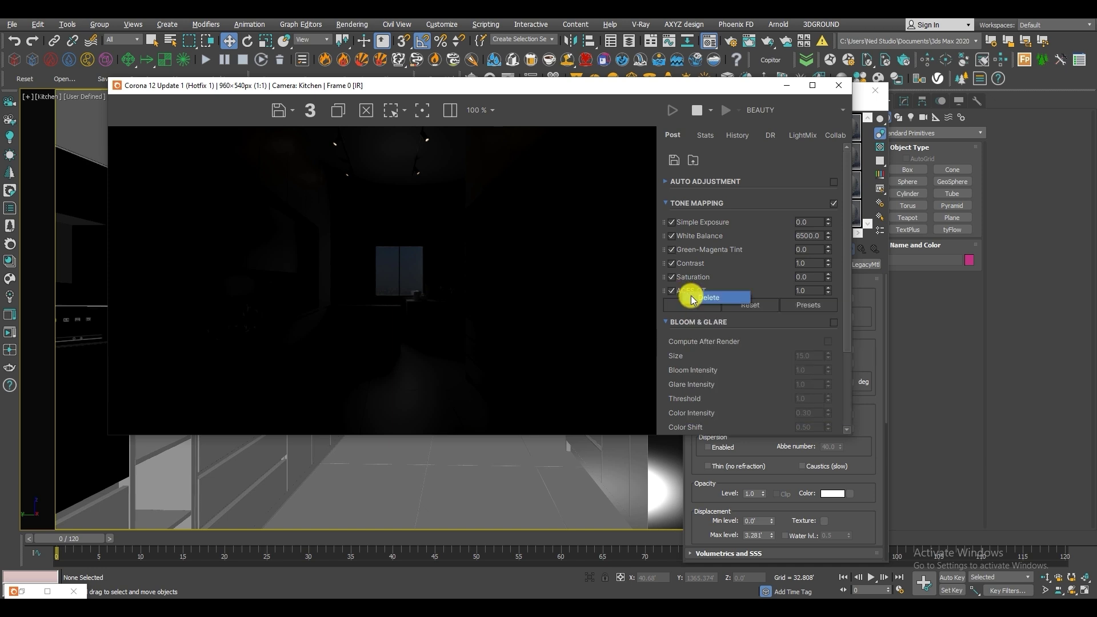
left_click(694, 298)
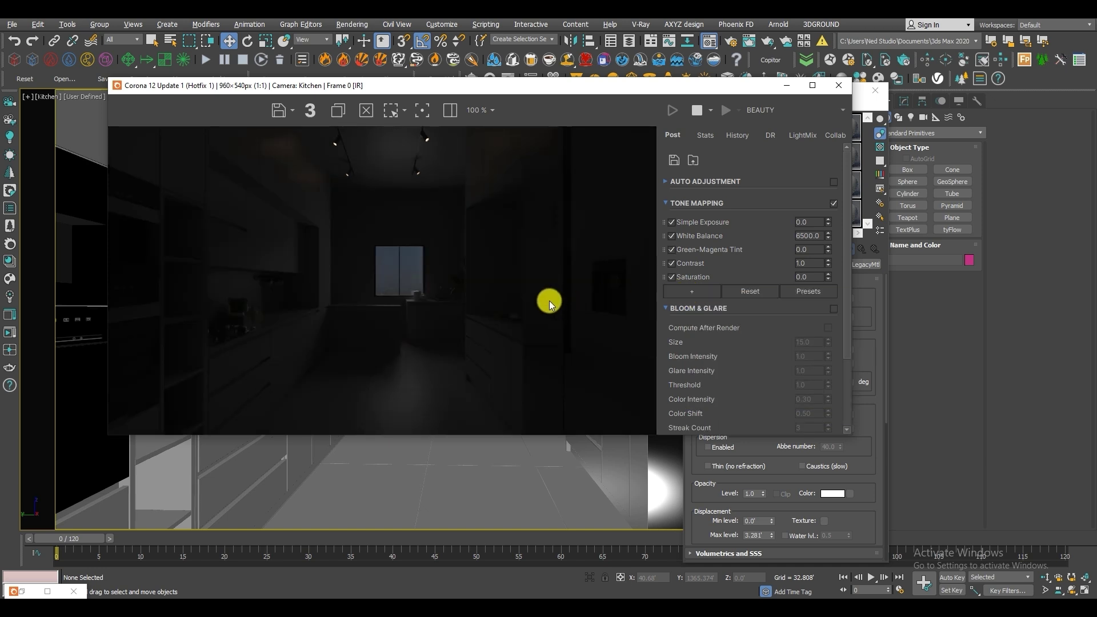
Step: Stop the interactive rendering of the Kitchen camera and close the frame buffer window
left_click(697, 457)
left_click(549, 226)
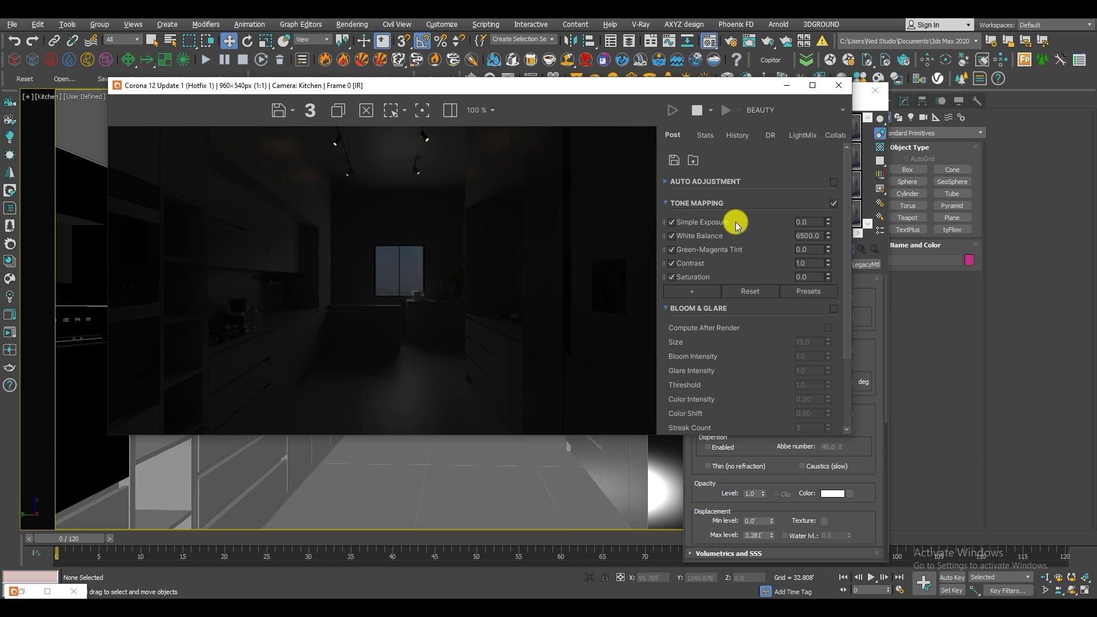
left_click_drag(725, 91, 702, 86)
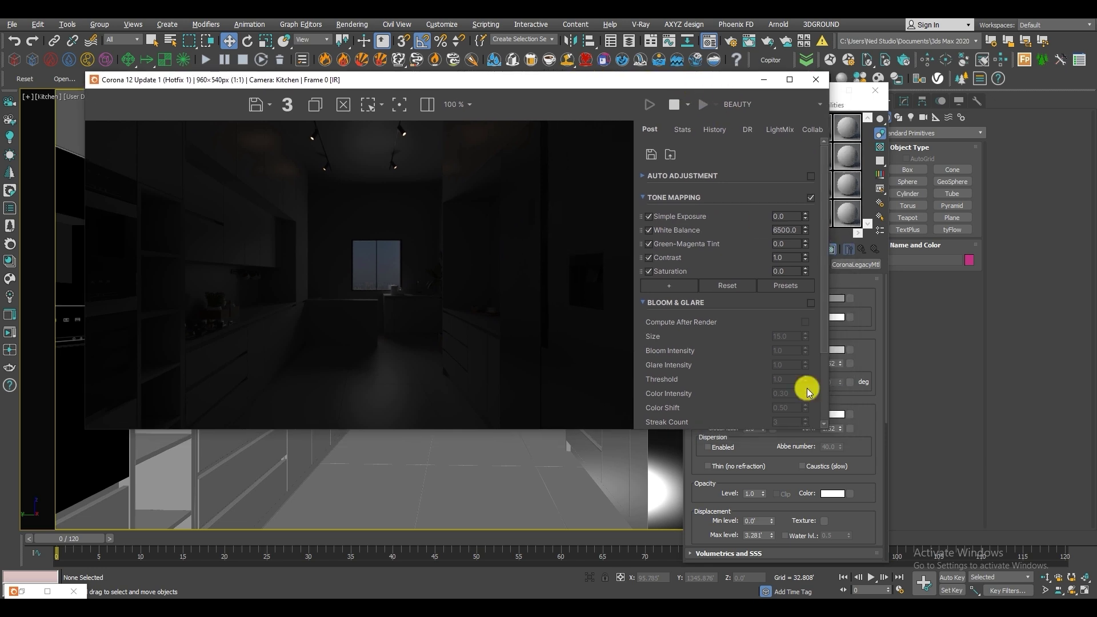
left_click(703, 453)
left_click_drag(744, 92, 839, 85)
left_click(676, 106)
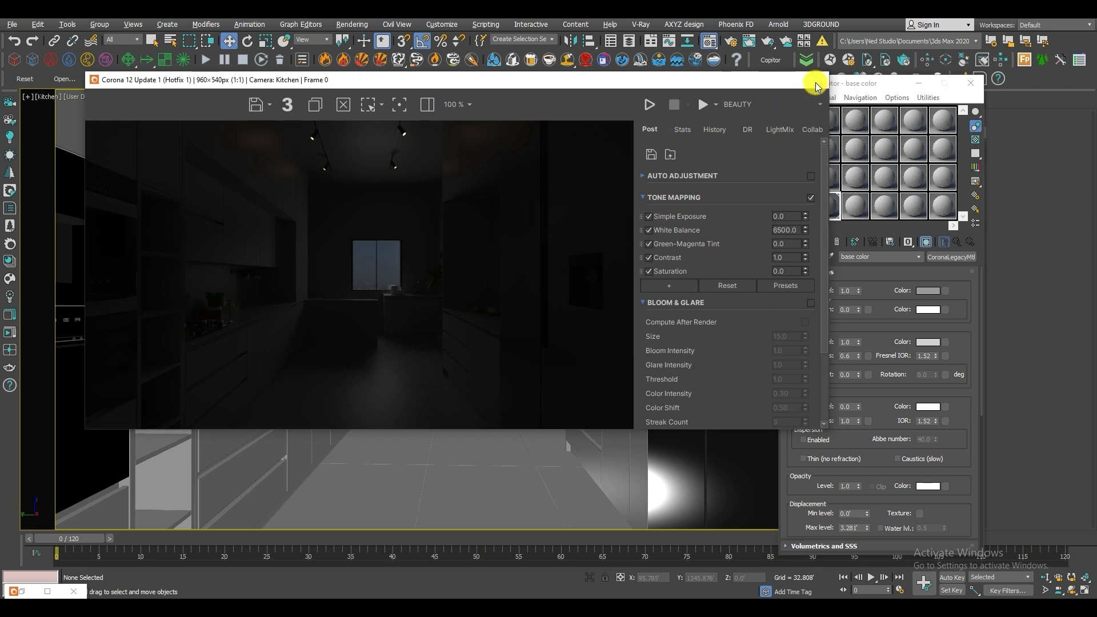
left_click(816, 84)
Step: Select the last unused material sample slot and name its material ENV
left_click(941, 206)
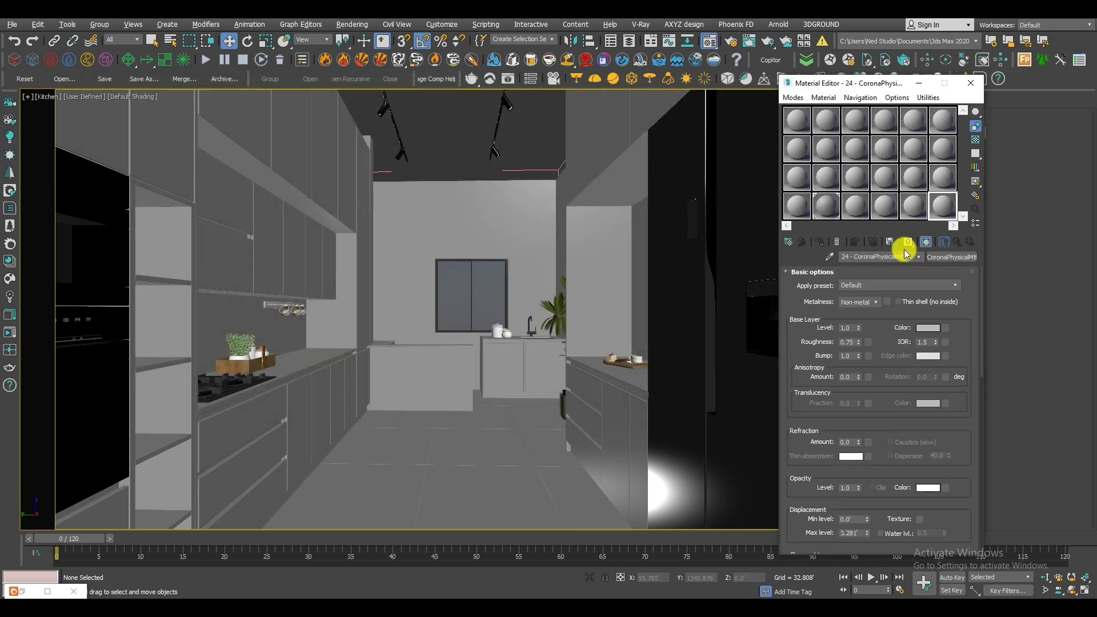
left_click(909, 257)
type("G")
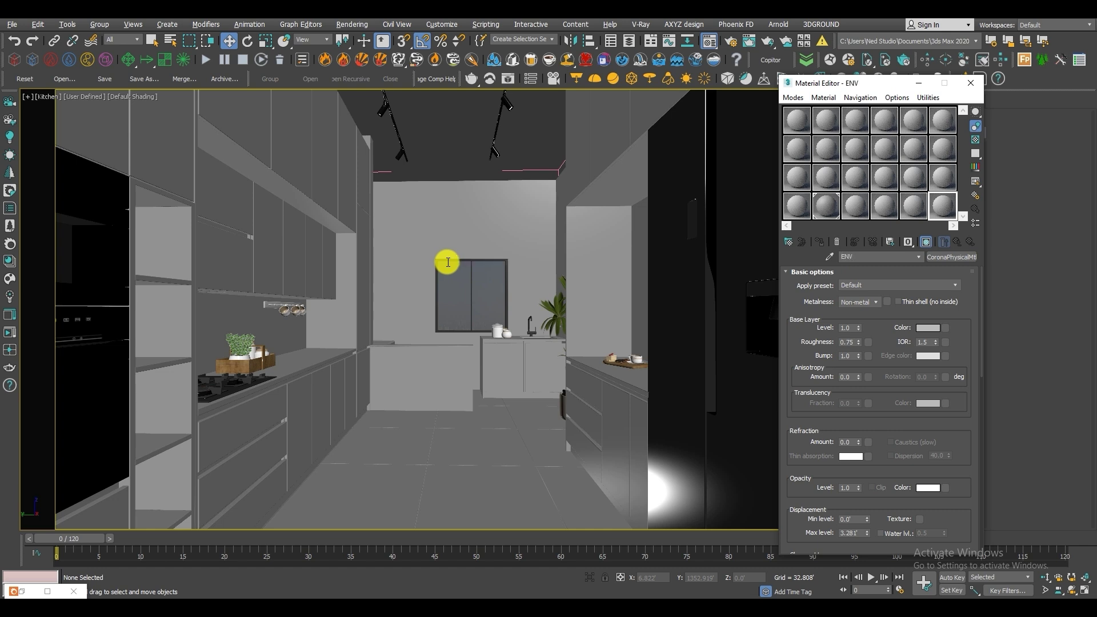
left_click(951, 256)
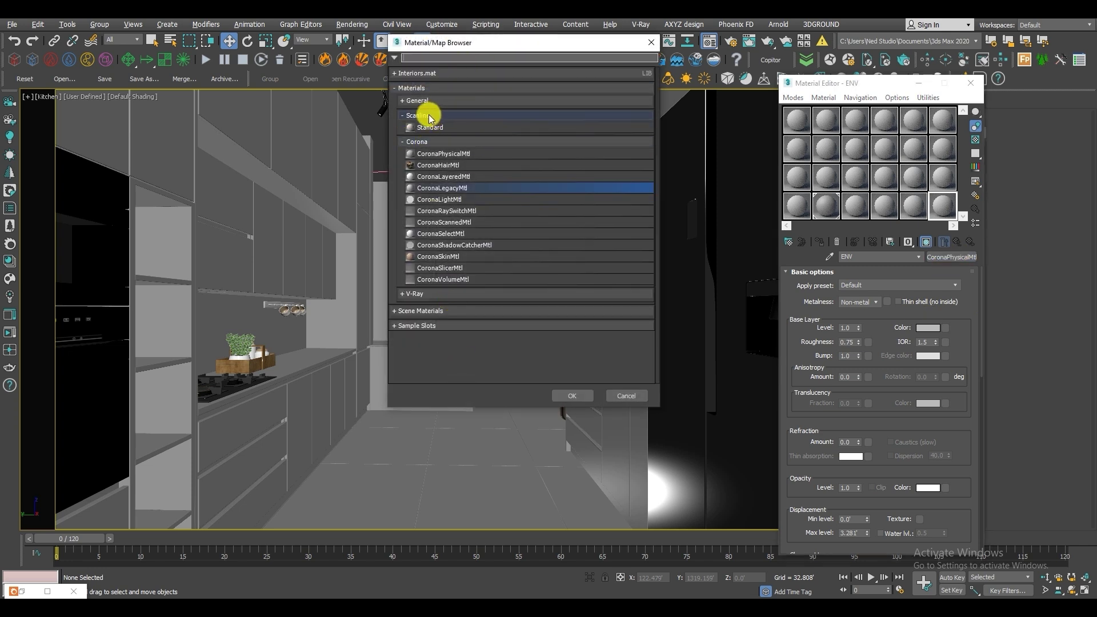
left_click(650, 43)
Step: Replace the material in the selected sample slot with a new CoronaColorCorrect map
left_click(788, 241)
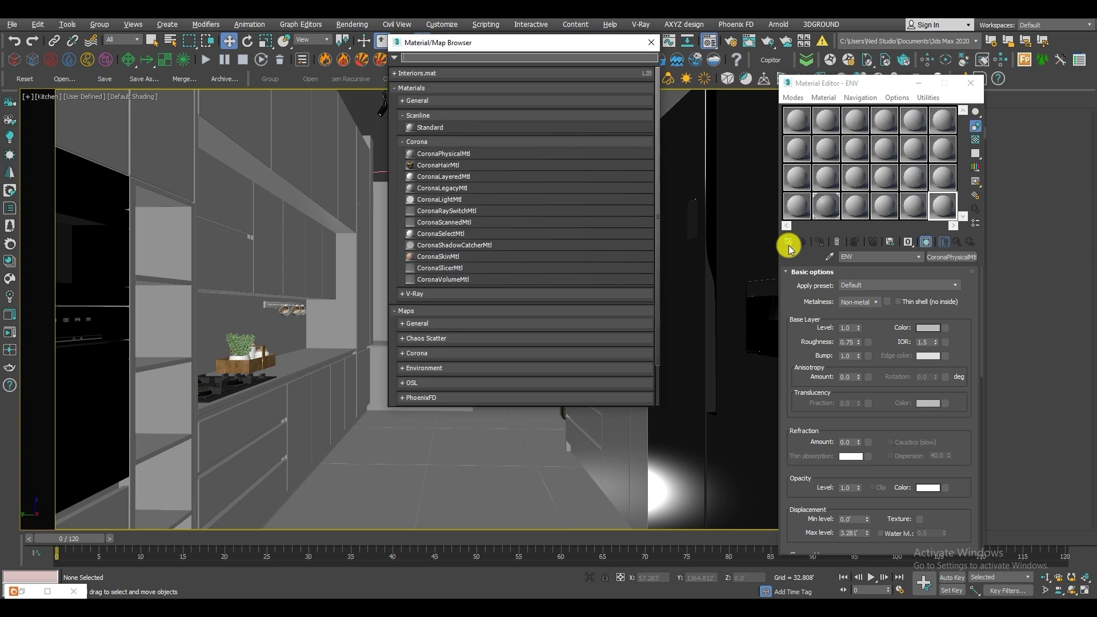
left_click(423, 355)
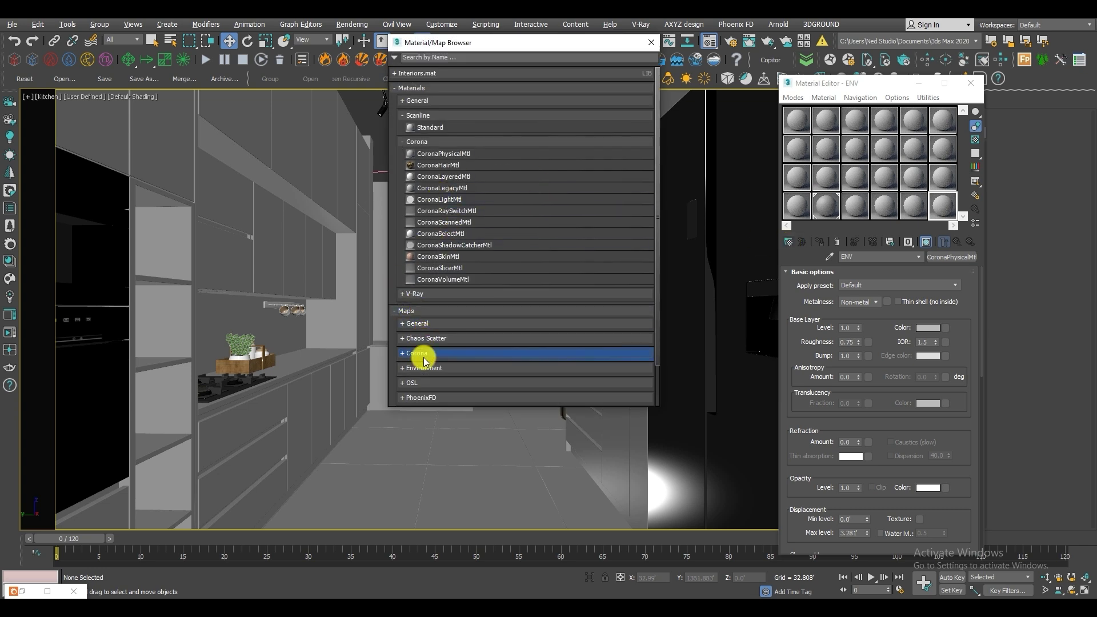
scroll(522, 395, "down", 5)
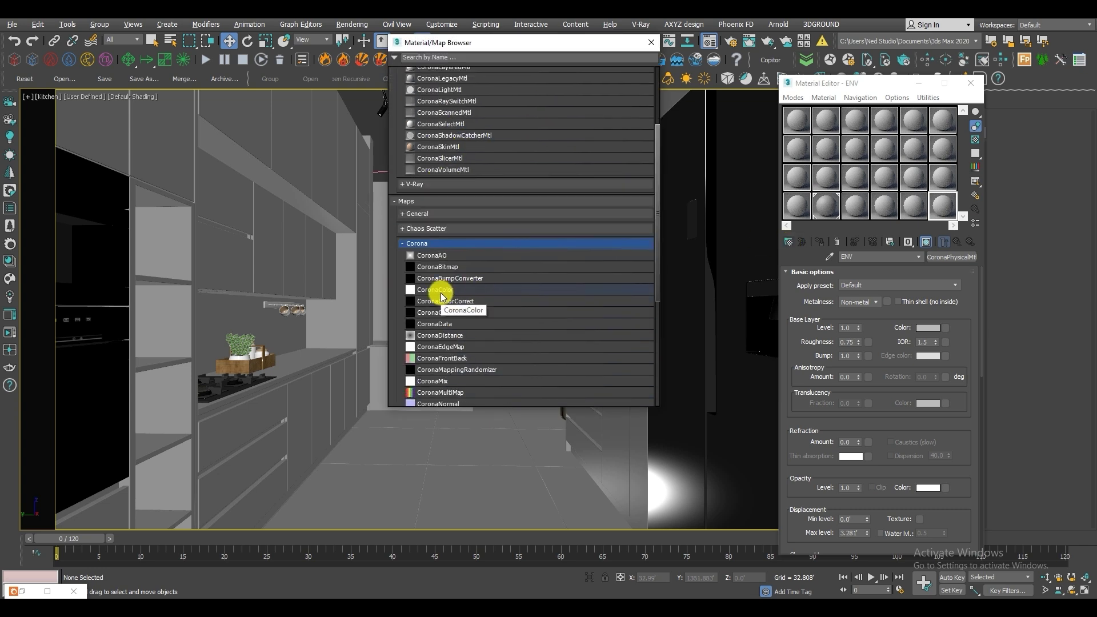
double_click(451, 301)
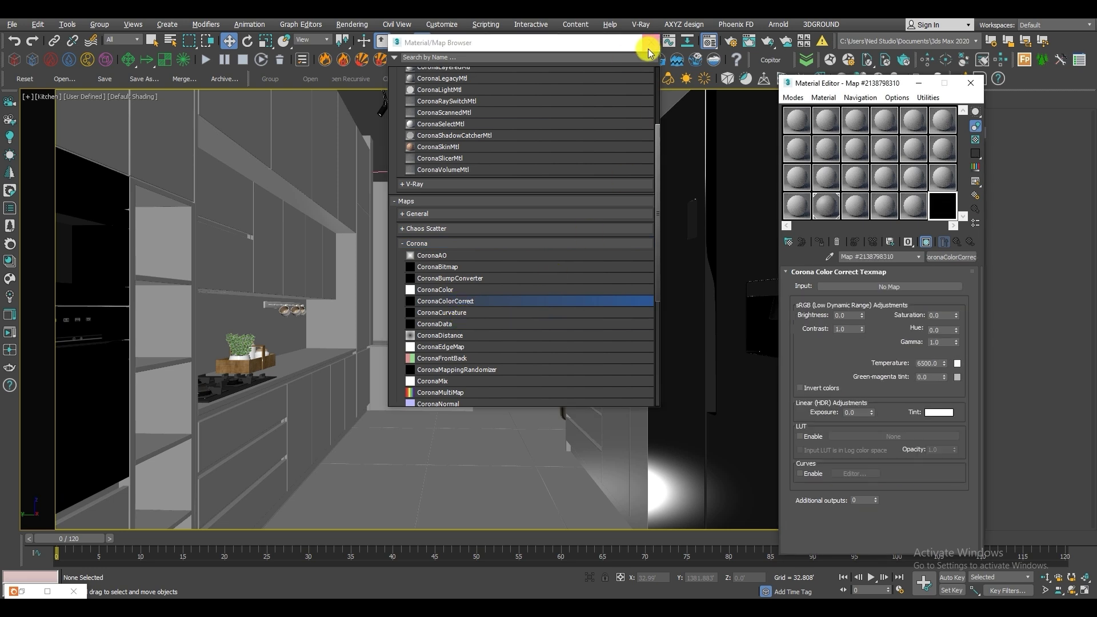
Step: Set a CoronaBitmap with darens_midday_16k.hdr from the hdri folder as the color correct map's input
left_click(899, 286)
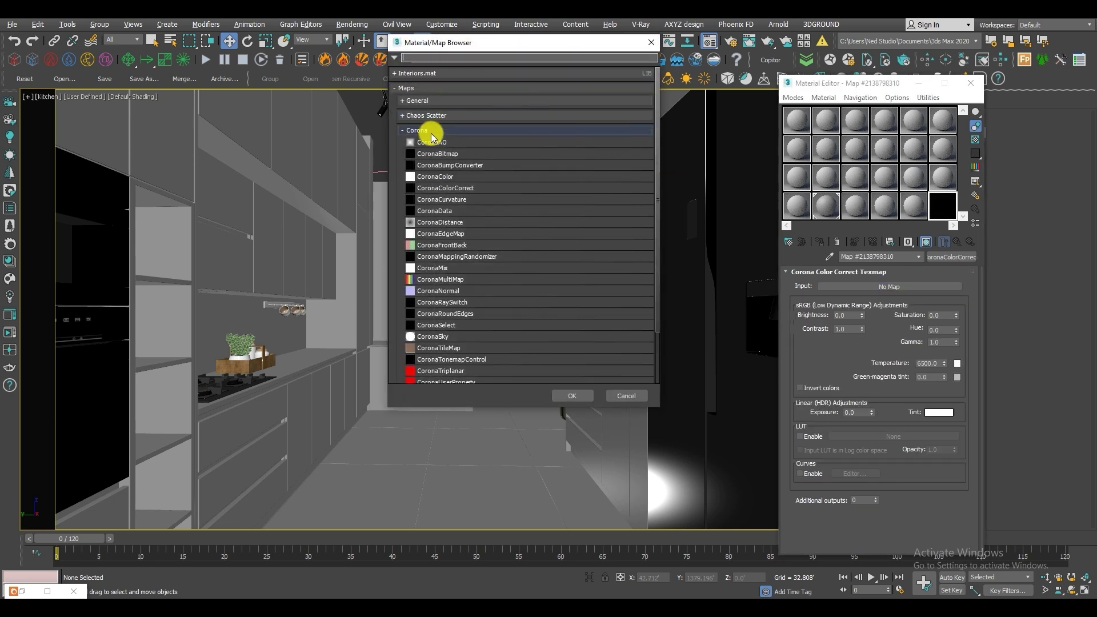
double_click(432, 155)
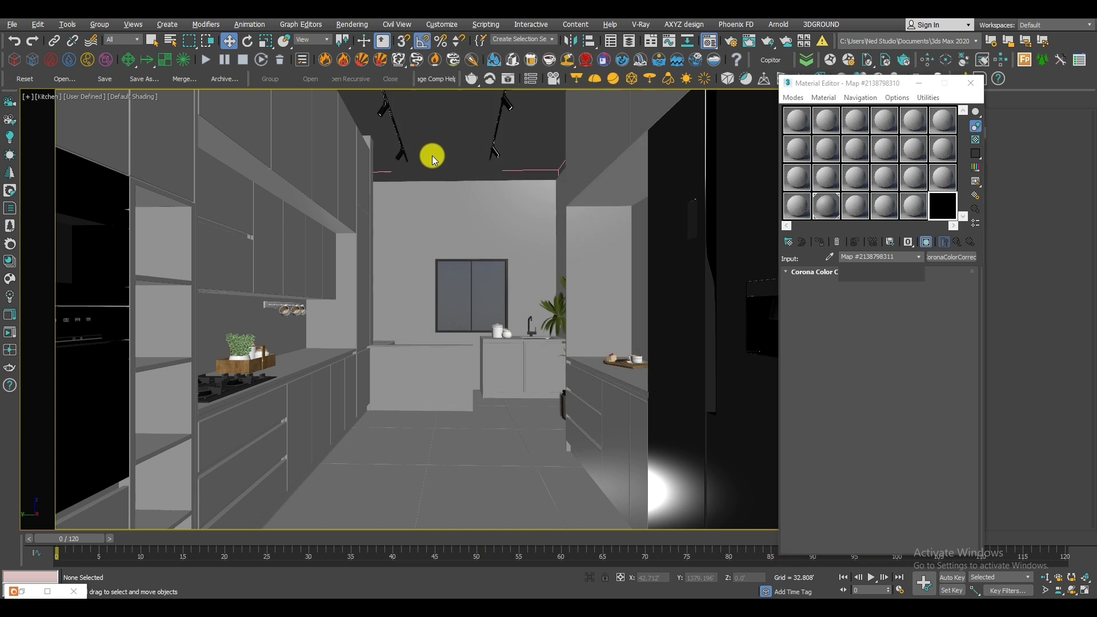
double_click(99, 110)
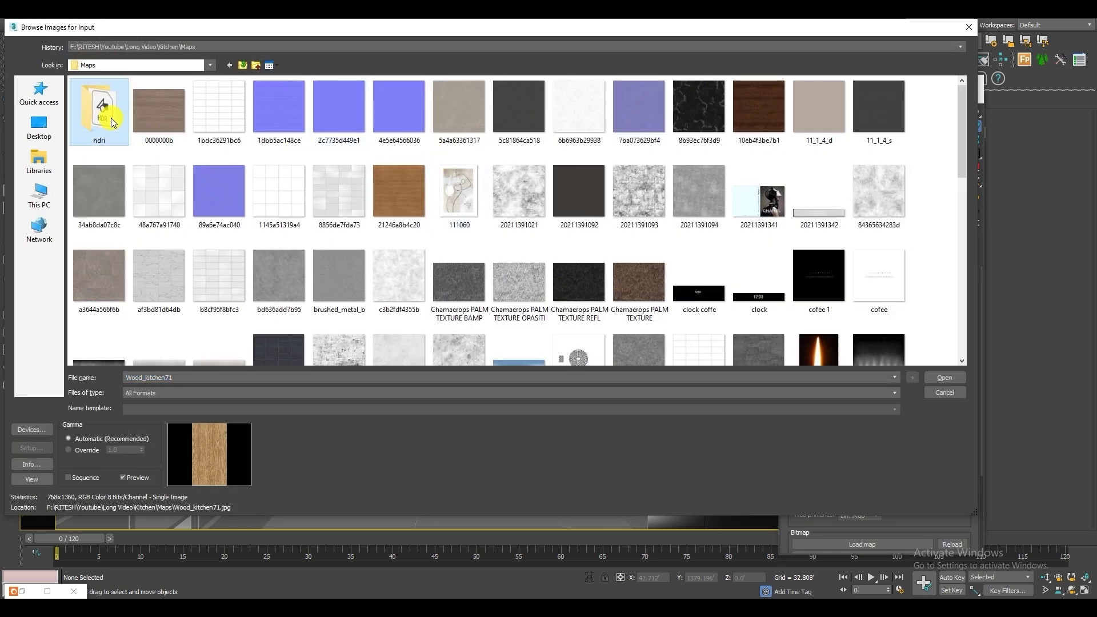
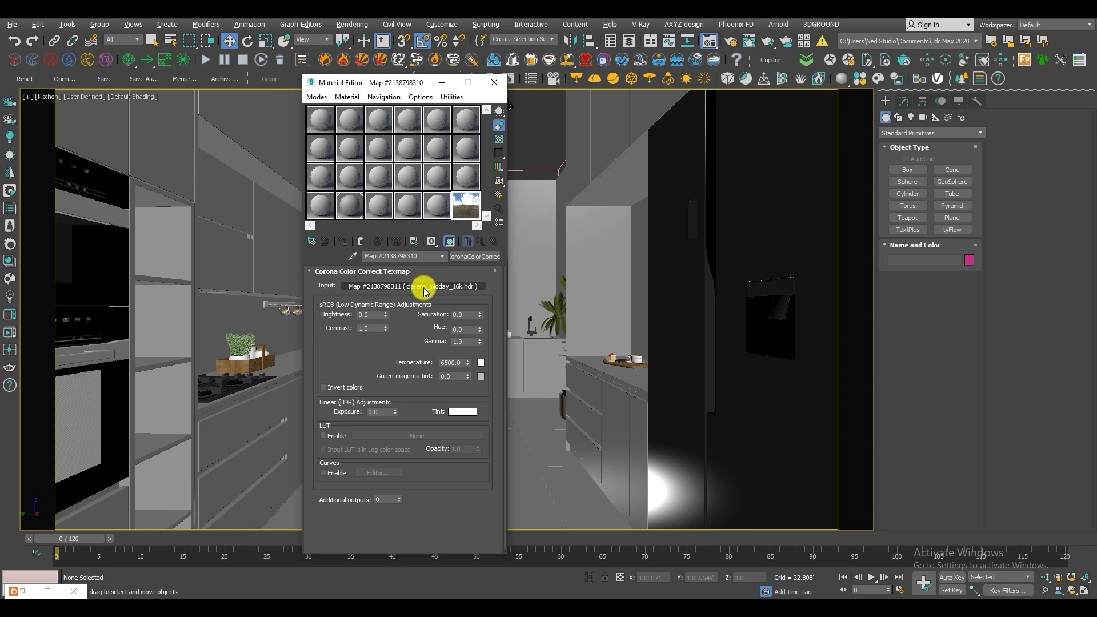
Step: Assign the color correct map as an instance to the Corona scene environment's single map in the render setup
left_click_drag(392, 81, 309, 75)
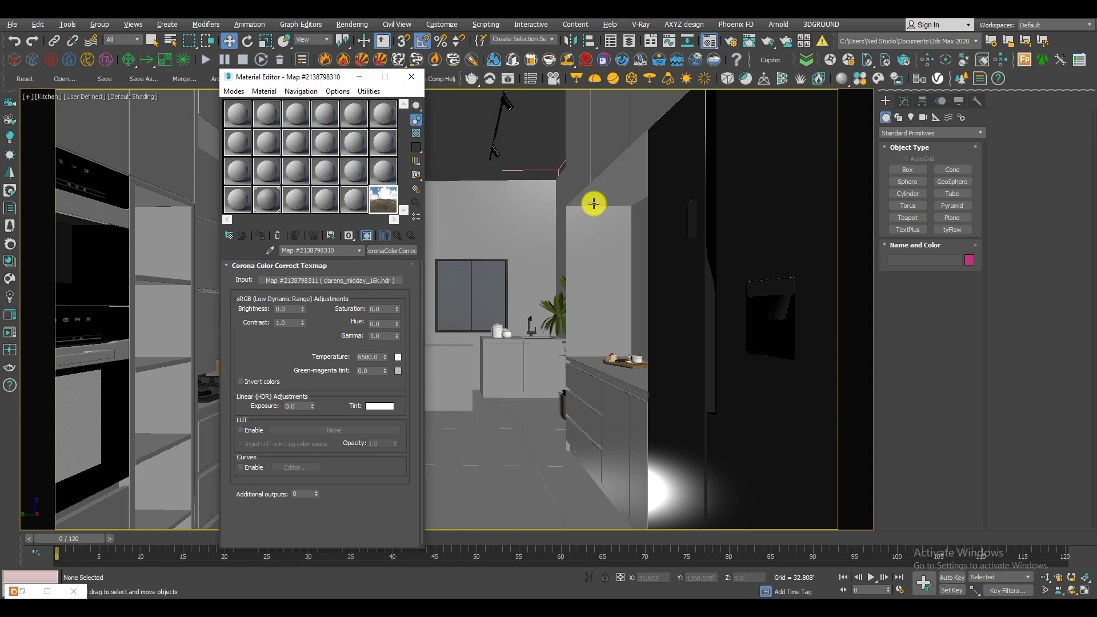
left_click(733, 42)
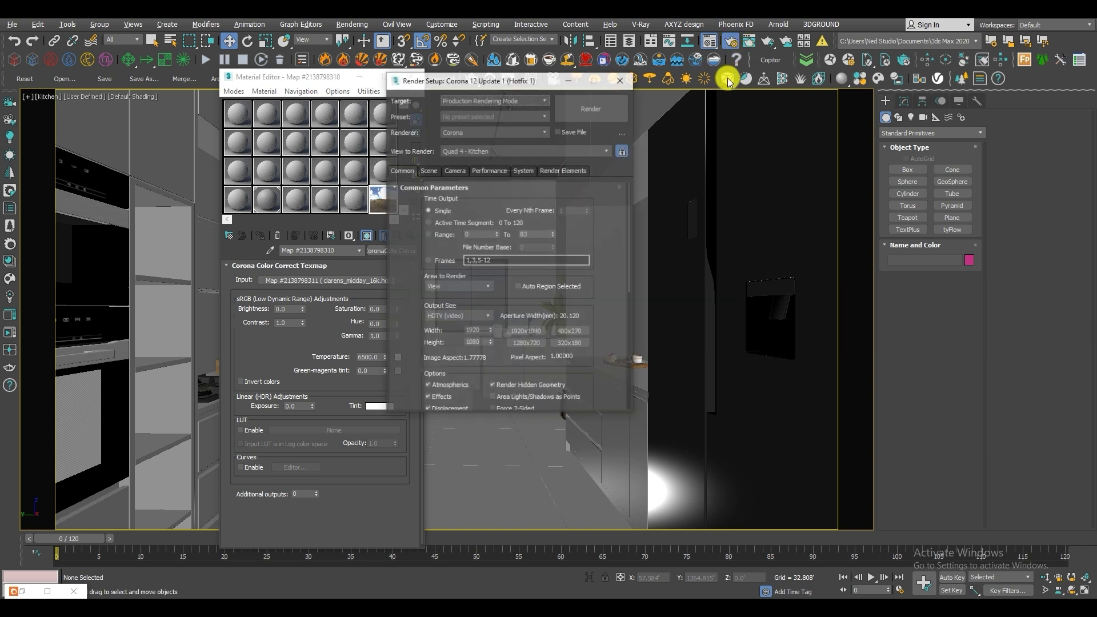
left_click_drag(481, 84, 600, 80)
left_click(646, 169)
left_click_drag(531, 364, 538, 216)
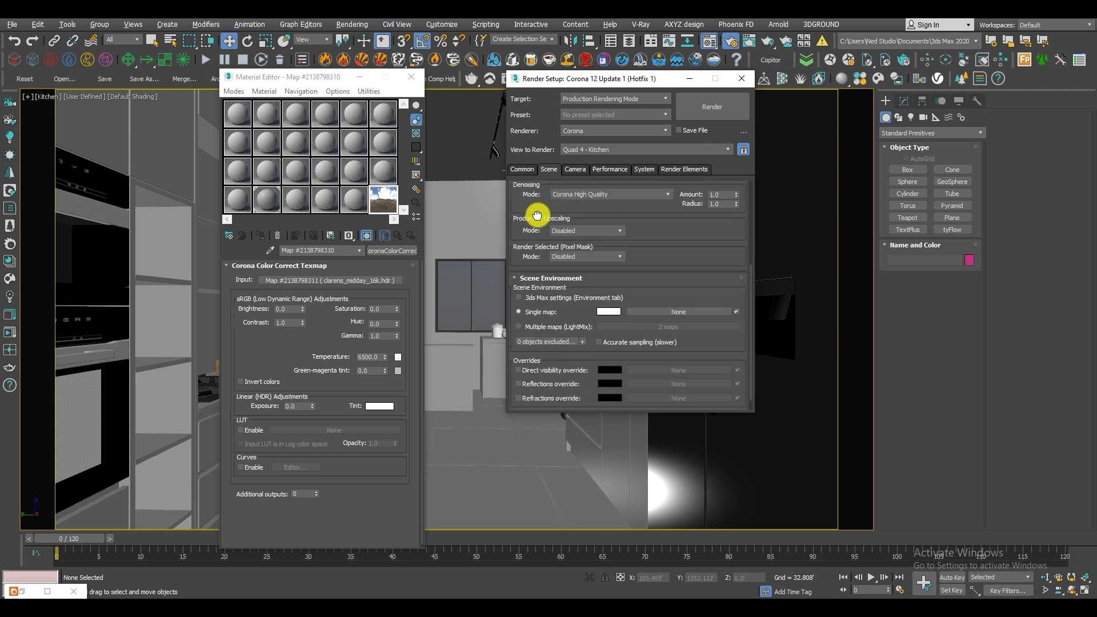
left_click(367, 236)
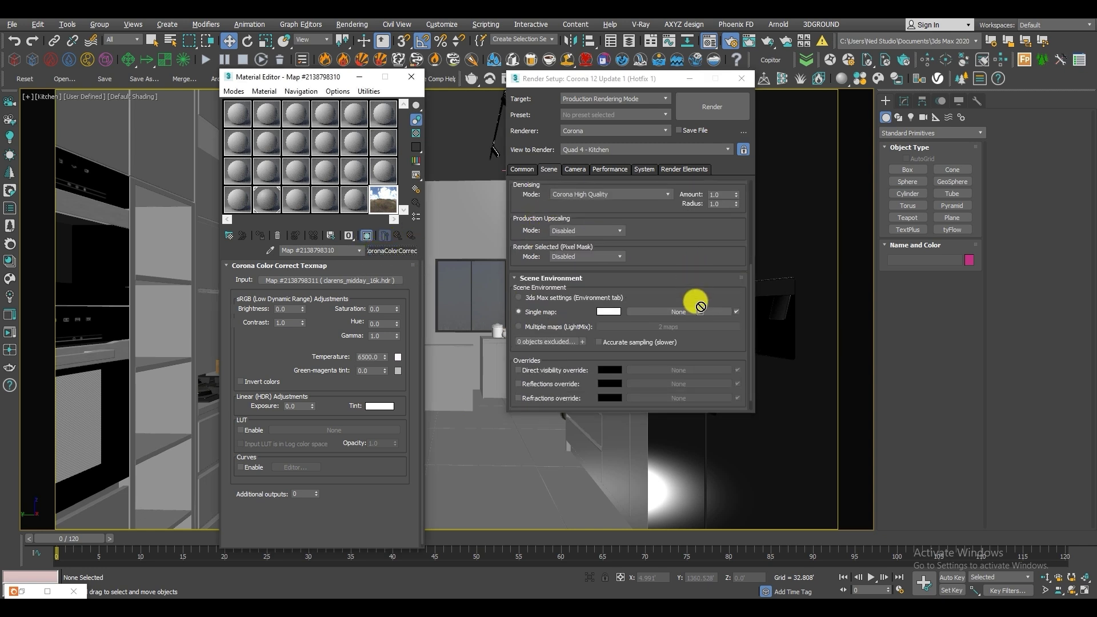
left_click_drag(392, 250, 697, 314)
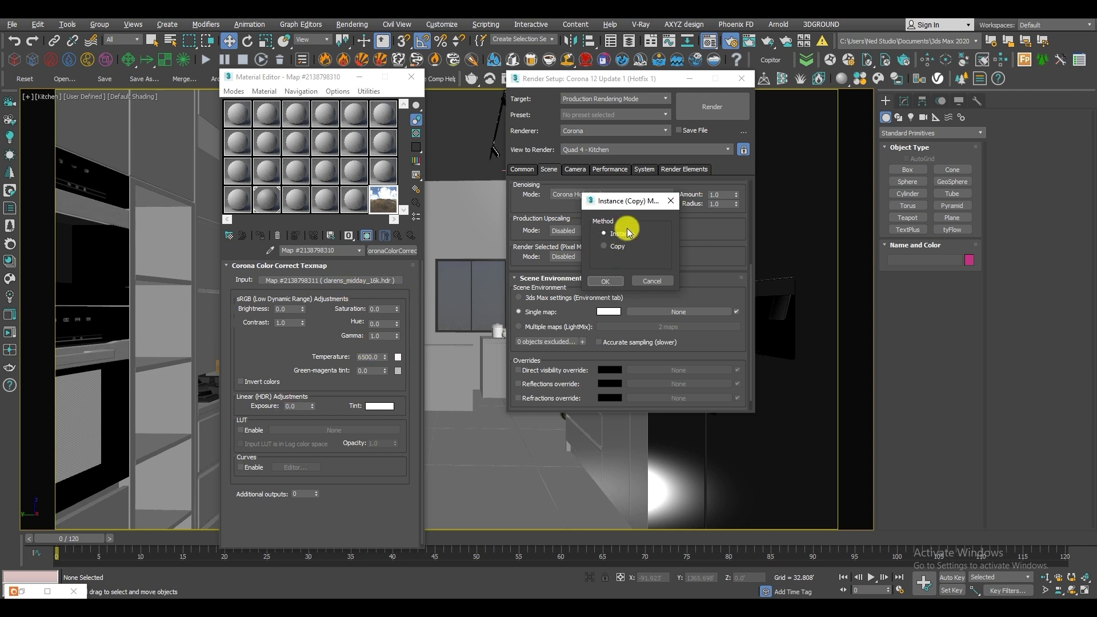
left_click(606, 281)
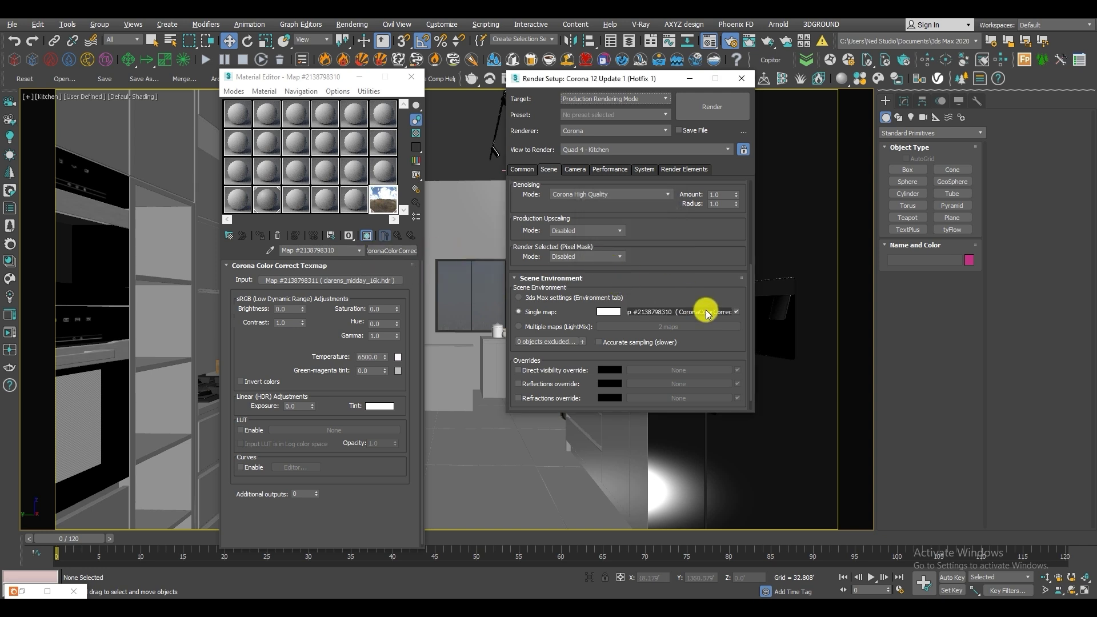
Step: Rename the color correct map ENV and assign it as an instance to the environment's single map again
left_click(337, 250)
type("ENV")
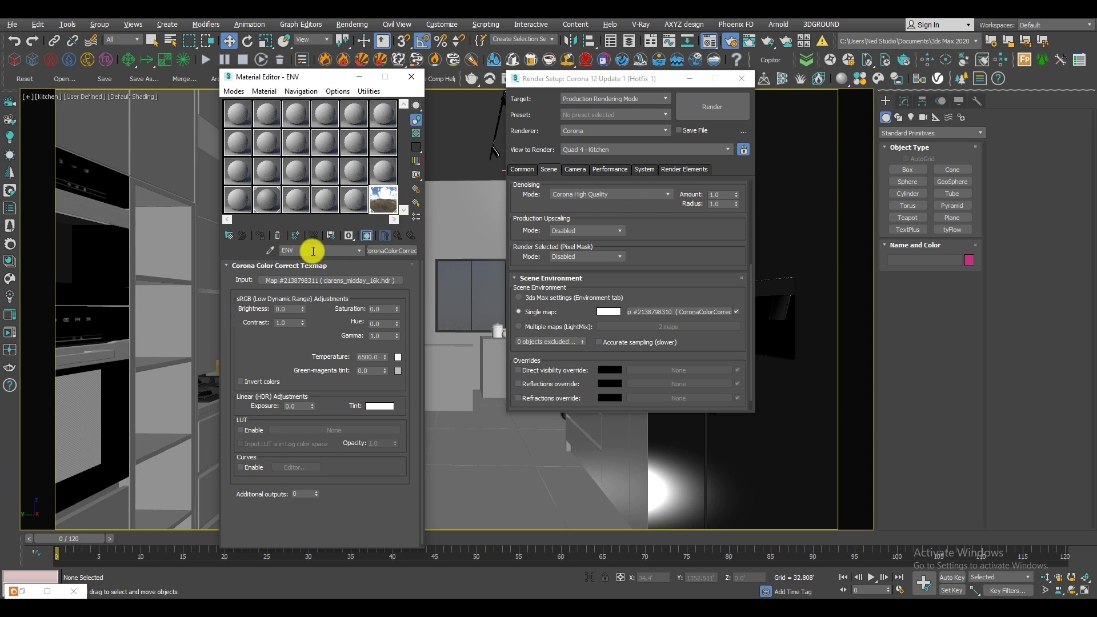
left_click_drag(401, 252, 705, 313)
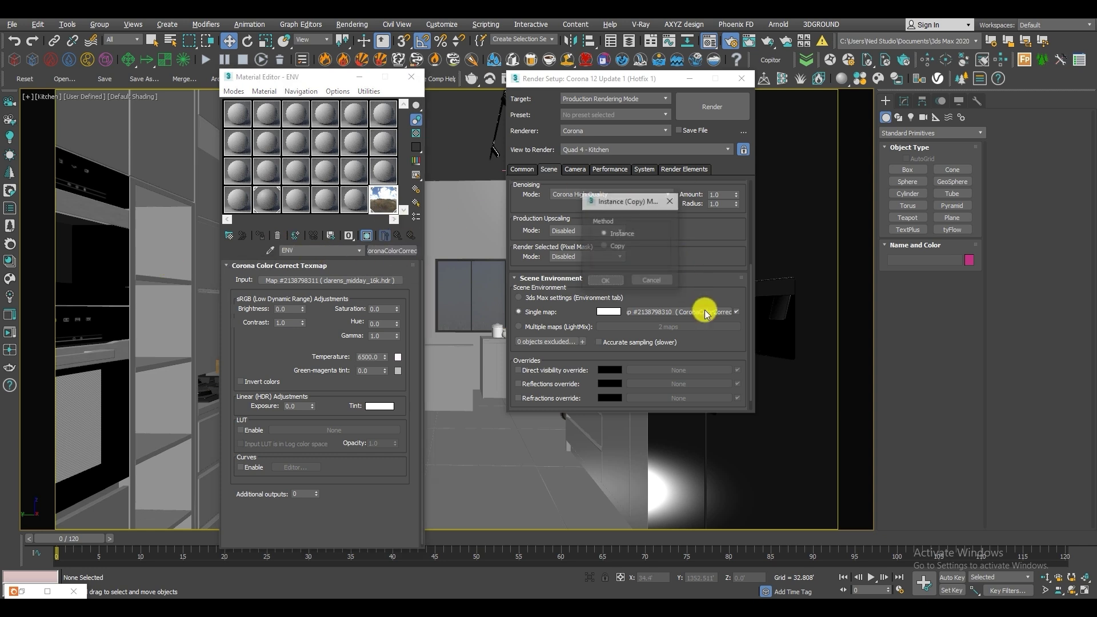
left_click(604, 281)
Step: Clear the environment's single map and assign the ENV map to it as an instance
right_click(709, 313)
left_click(737, 344)
left_click_drag(388, 250, 668, 312)
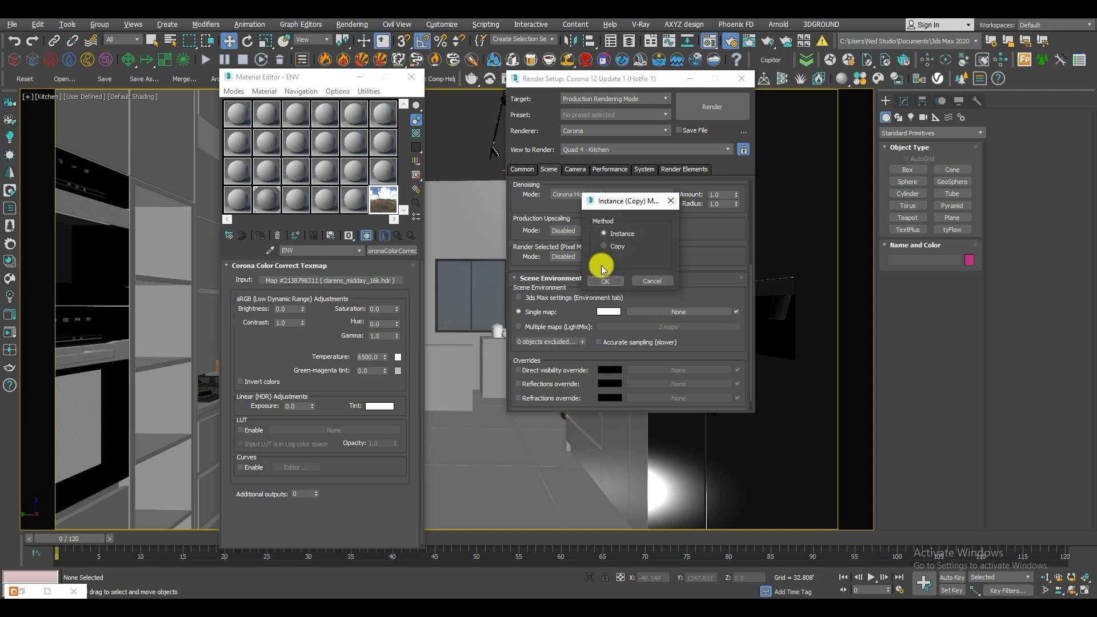
left_click(605, 279)
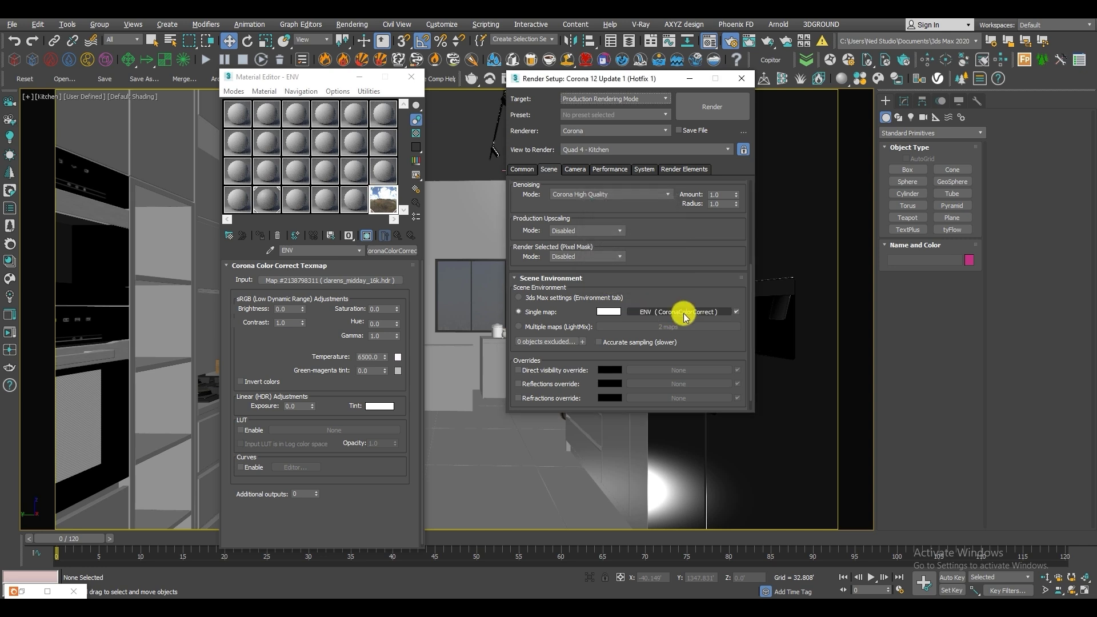
Step: Check the HDRI bitmap's settings, start interactive rendering and arrange the frame buffer beside the render setup window
left_click(365, 280)
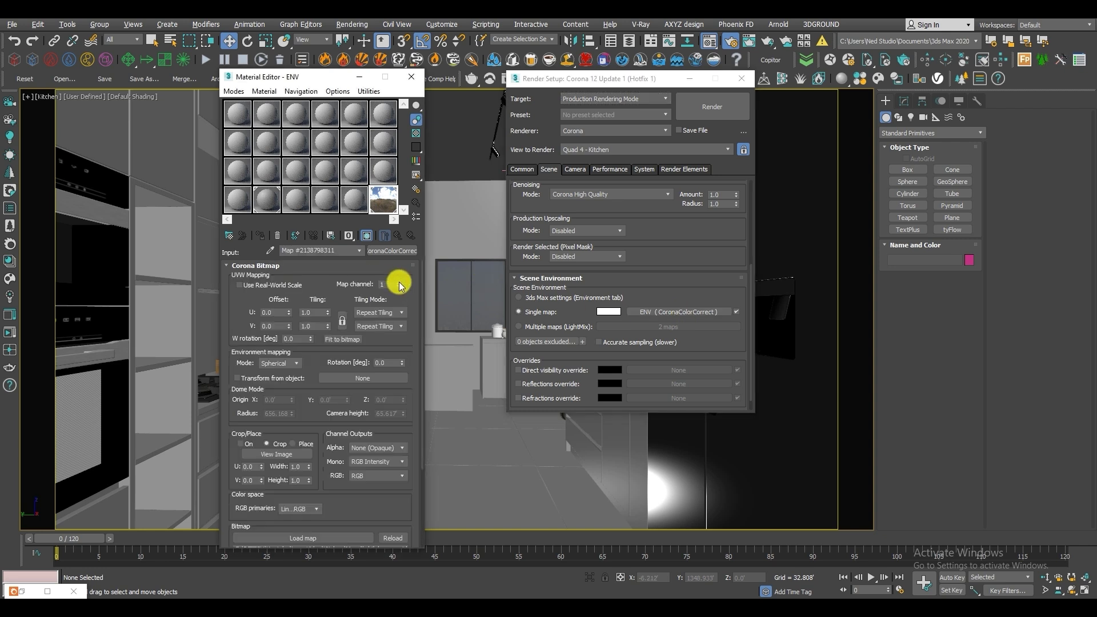
left_click(10, 333)
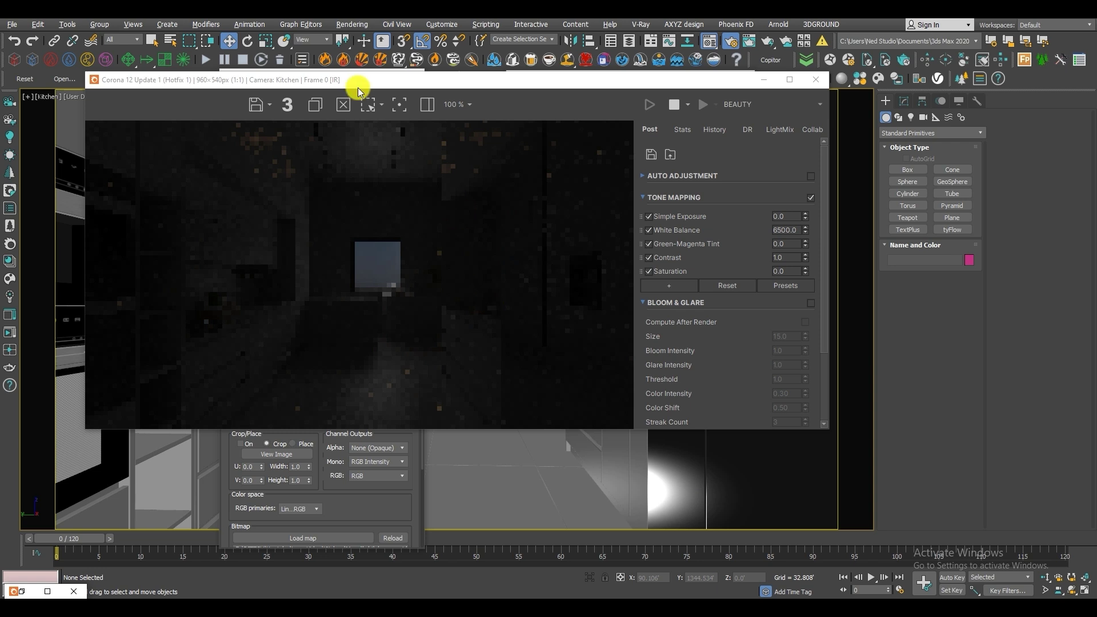
left_click_drag(379, 84, 498, 111)
left_click_drag(321, 84, 157, 90)
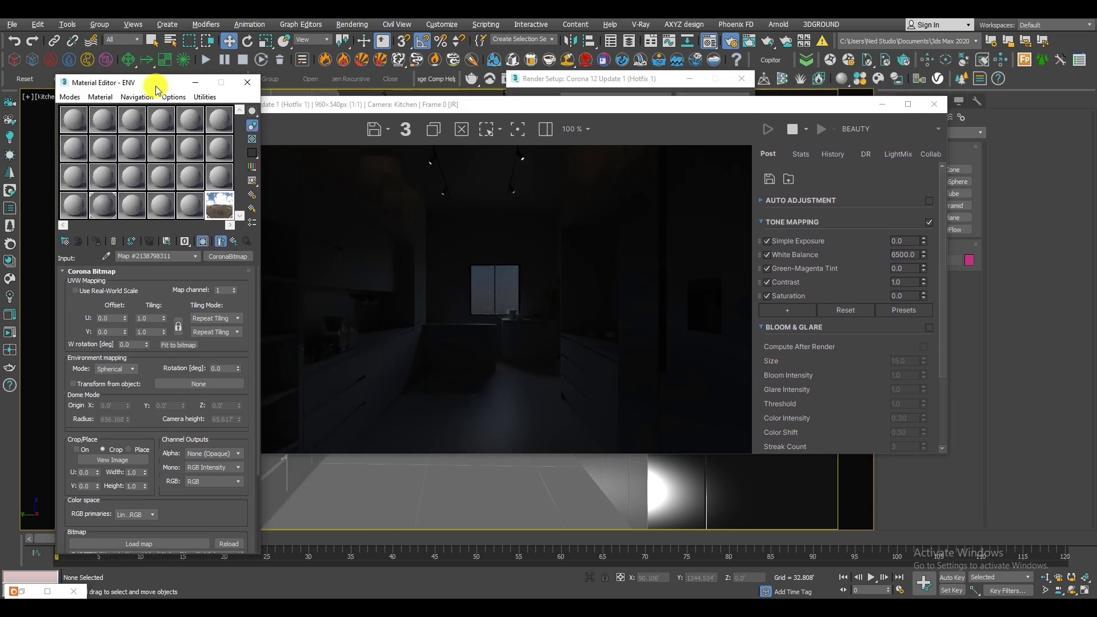
left_click(254, 84)
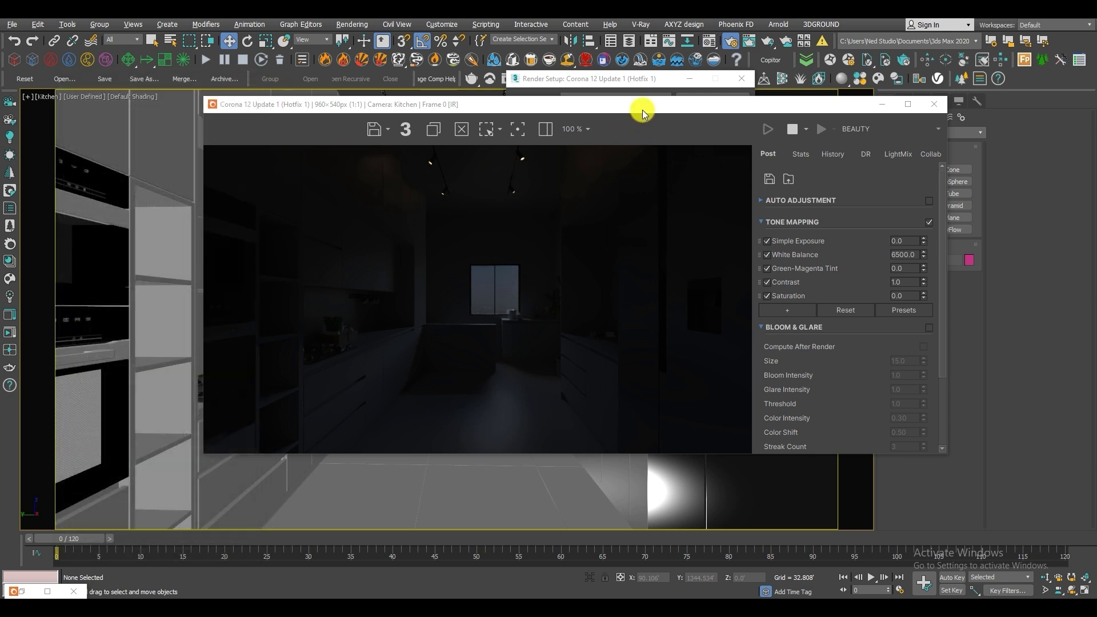
left_click_drag(642, 110, 499, 102)
left_click_drag(582, 84, 884, 97)
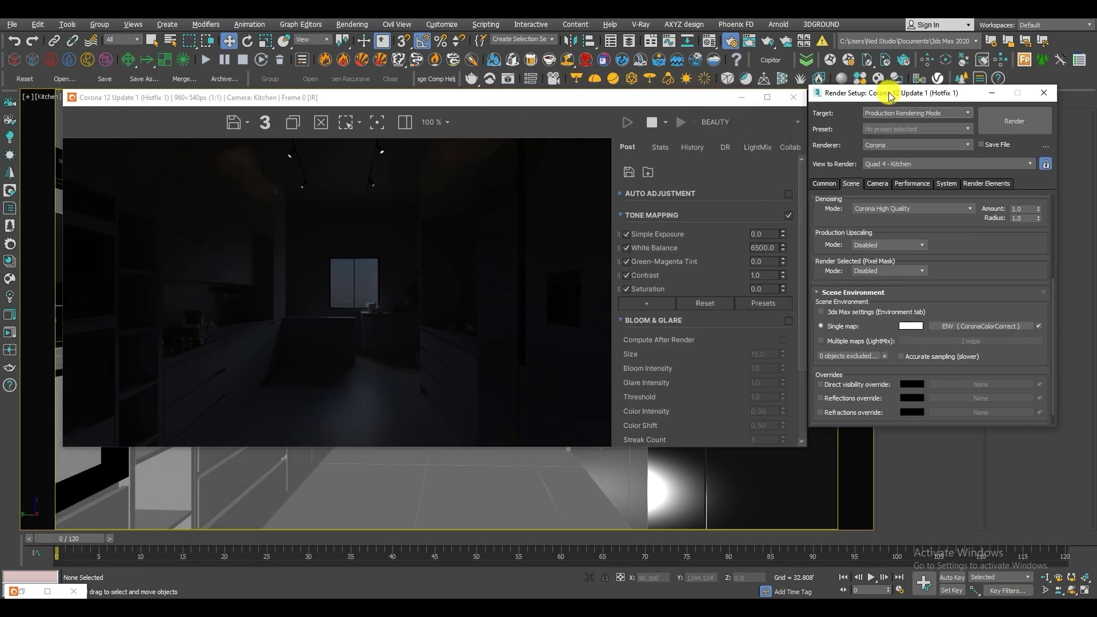
left_click_drag(510, 101, 484, 87)
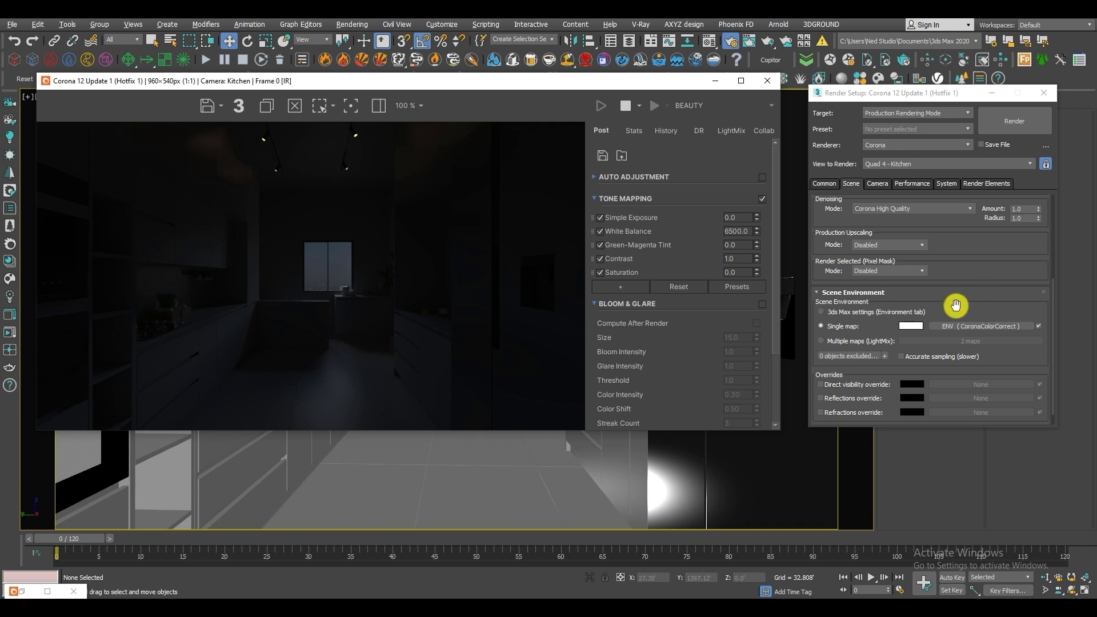
Step: Set the linear exposure of the ENV color correct map to 4.0
left_click(713, 45)
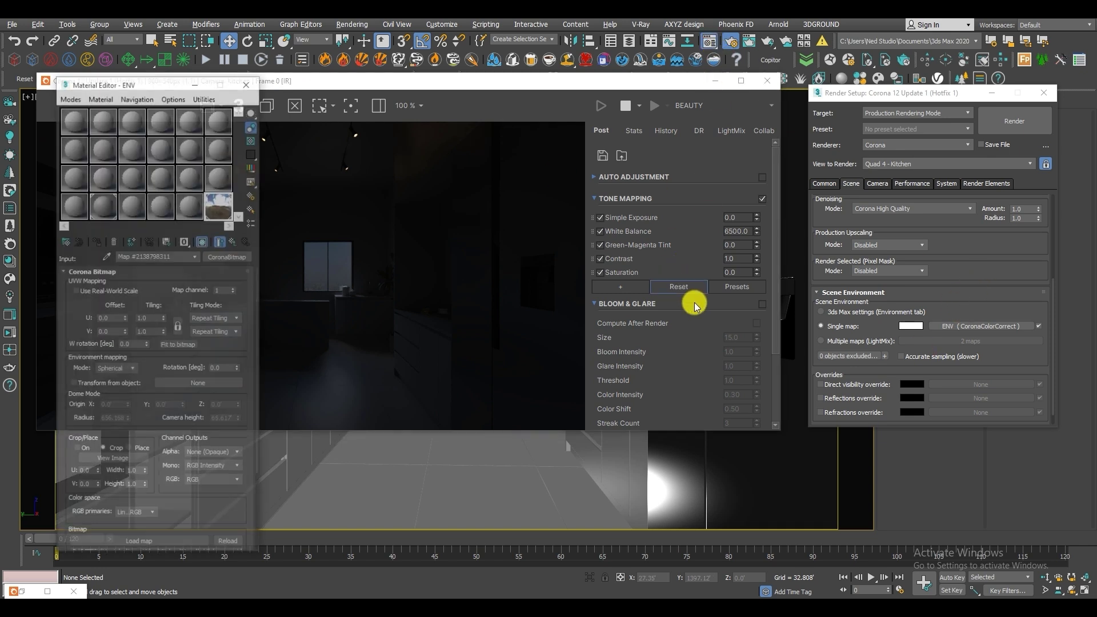
left_click_drag(120, 86, 195, 95)
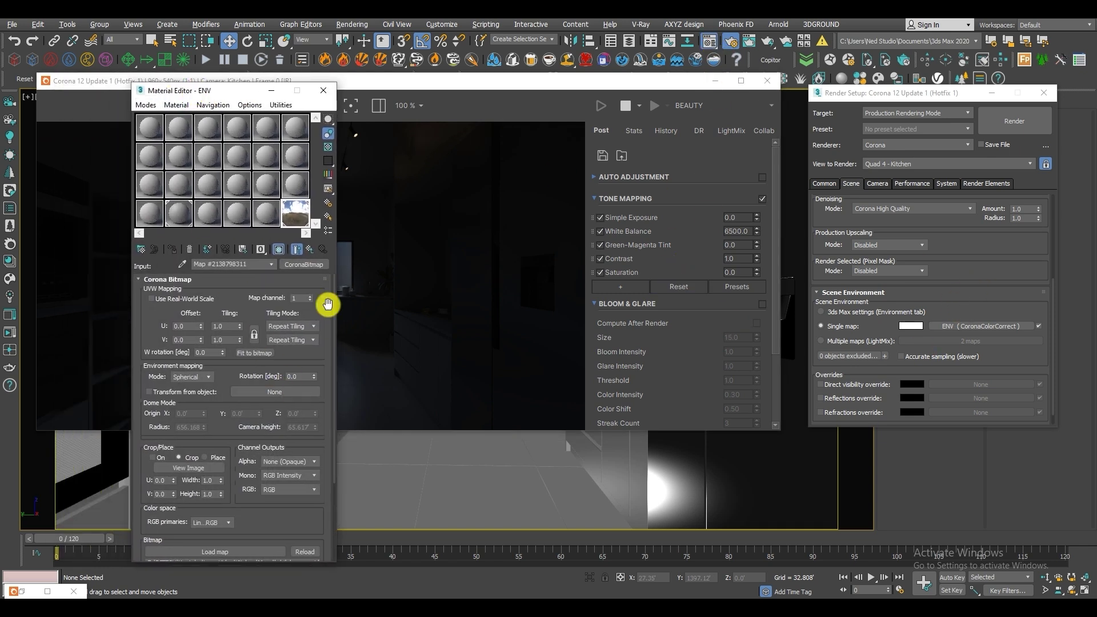
left_click(308, 252)
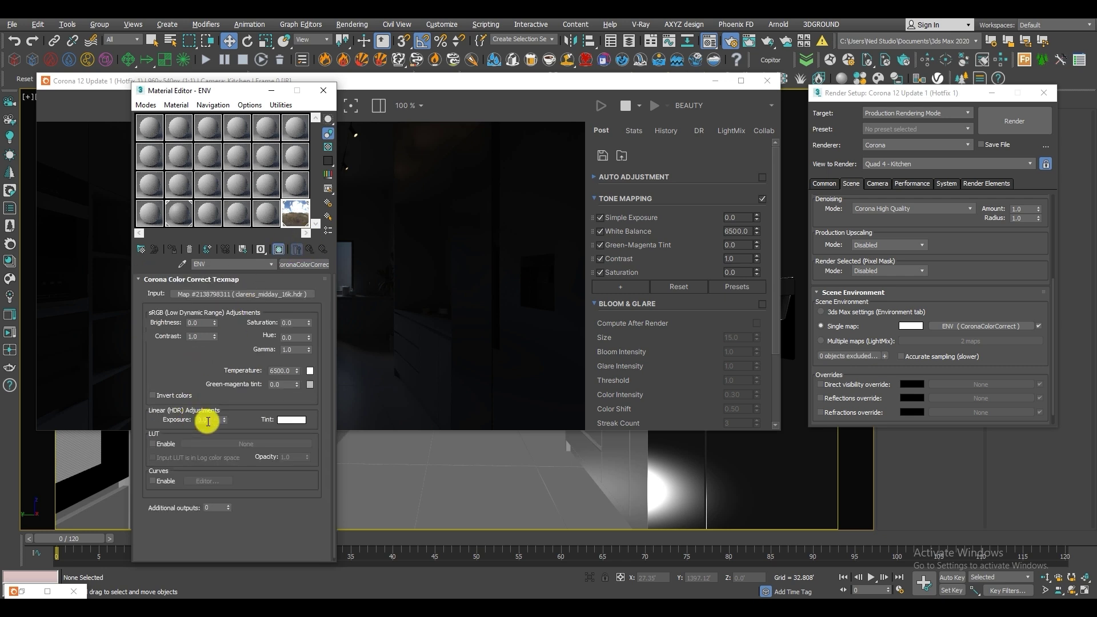
key("Return")
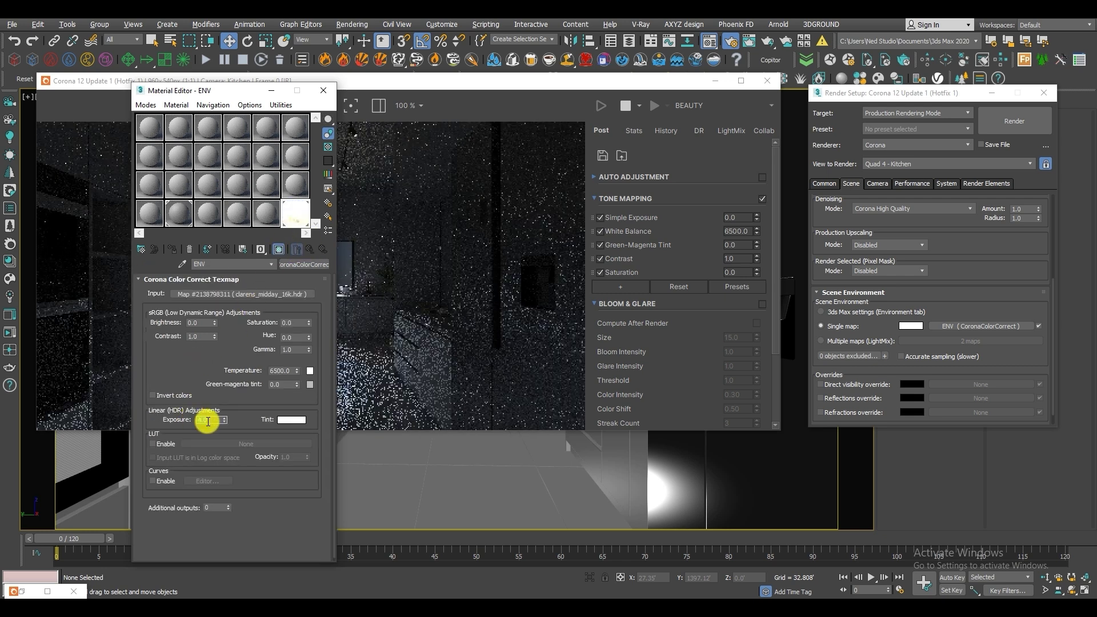
left_click_drag(208, 93, 397, 105)
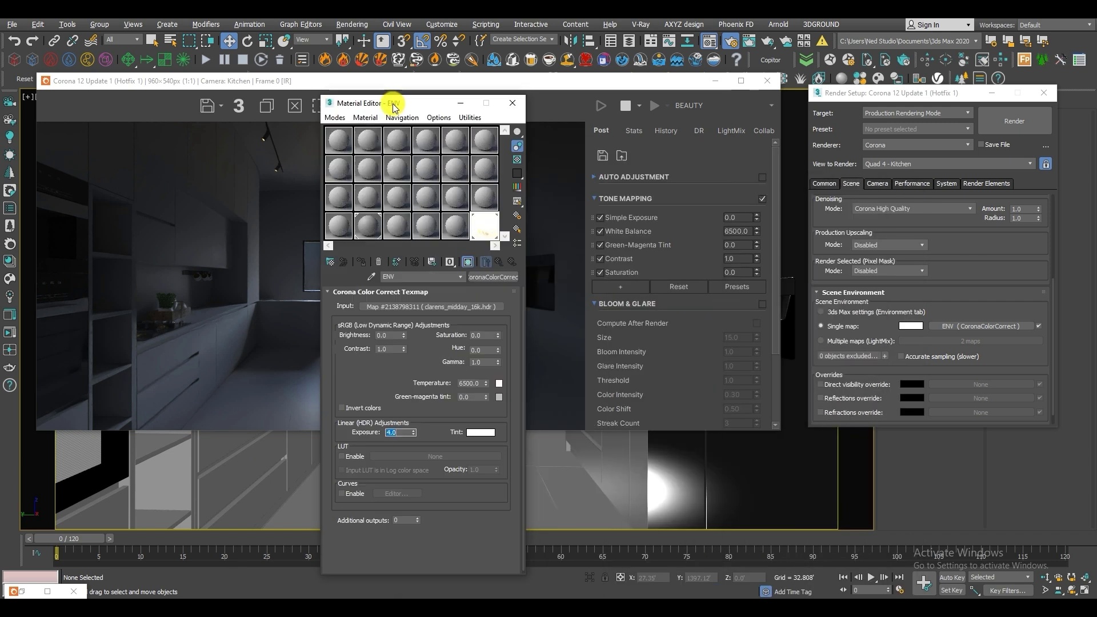
Step: Close the material editor and raise the tone mapping's Simple Exposure to about 4.32 in the frame buffer
left_click(512, 102)
left_click_drag(756, 217, 751, 99)
left_click_drag(755, 218, 746, 86)
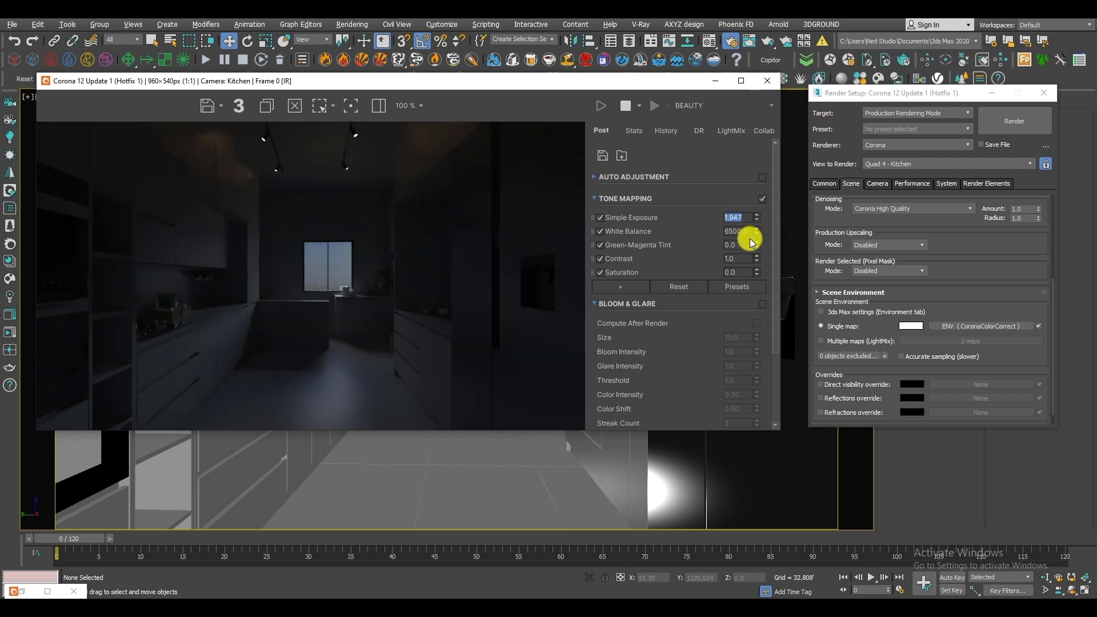
left_click_drag(756, 217, 757, 95)
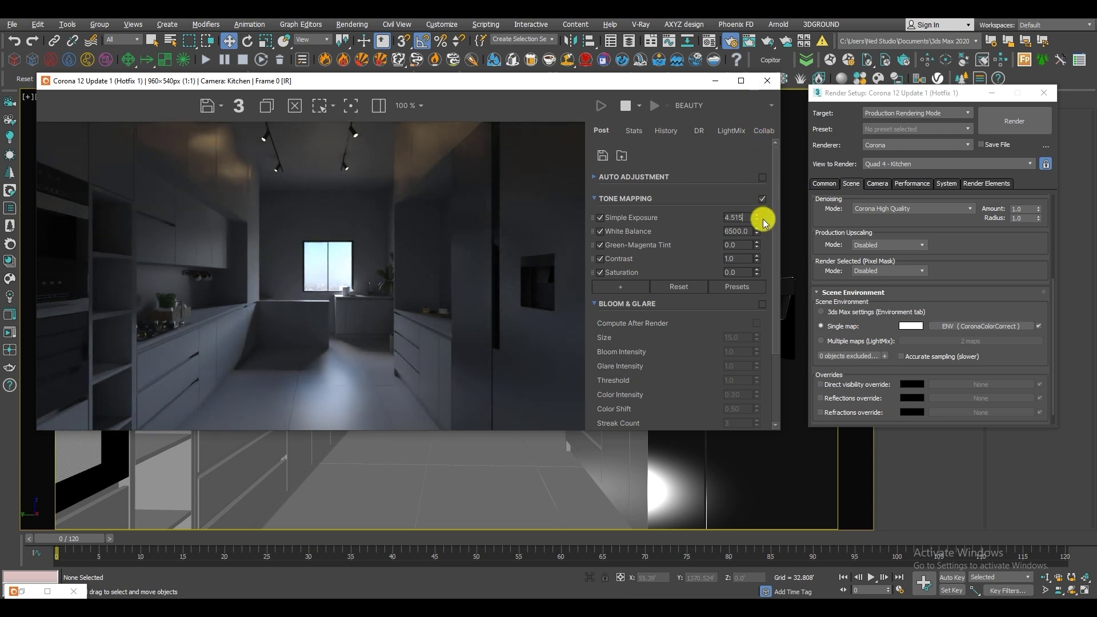
left_click_drag(755, 219, 763, 176)
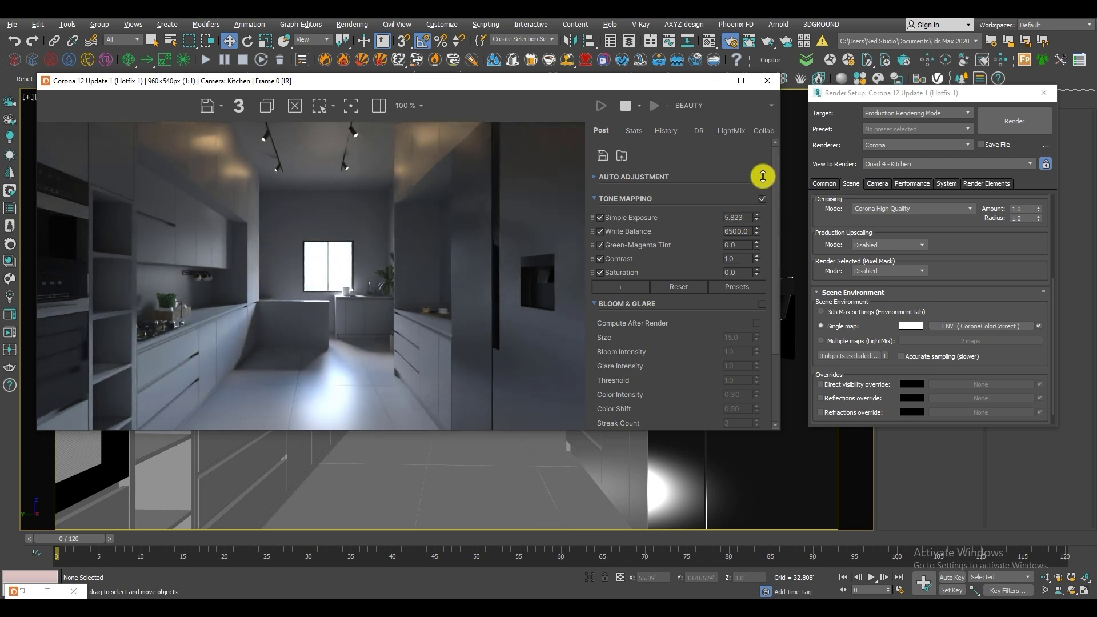
left_click_drag(762, 181, 762, 182)
left_click_drag(765, 177, 760, 254)
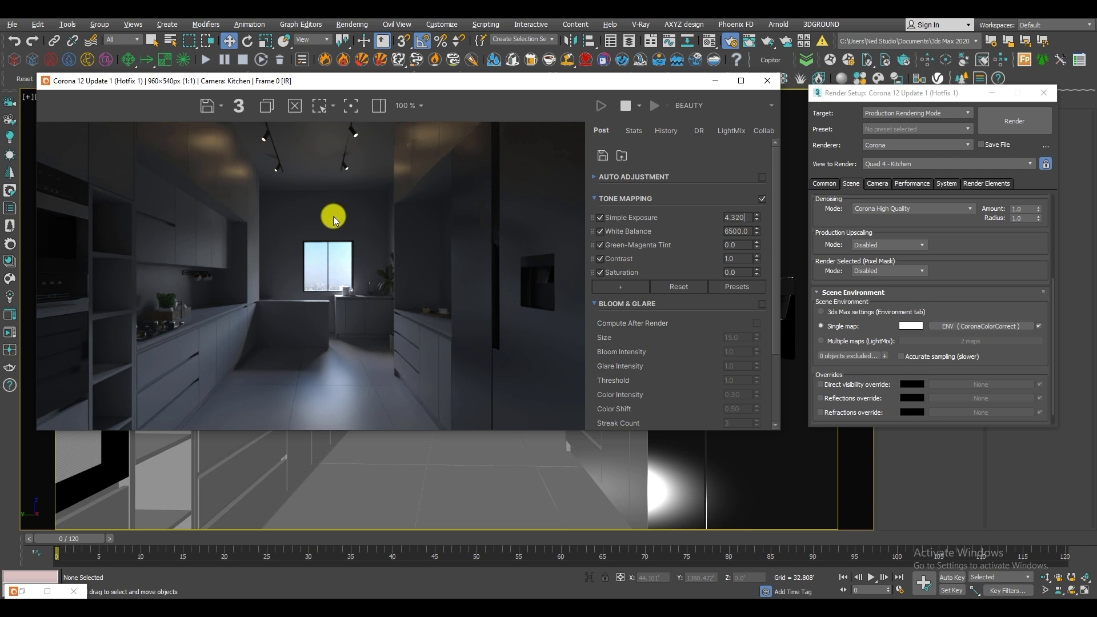
Step: Inspect the interactive kitchen render up close and view the Performance settings in the render setup
scroll(372, 153, "up", 1)
scroll(372, 153, "down", 1)
scroll(242, 185, "up", 1)
middle_click_drag(245, 188, 330, 280)
scroll(307, 201, "down", 1)
left_click(912, 183)
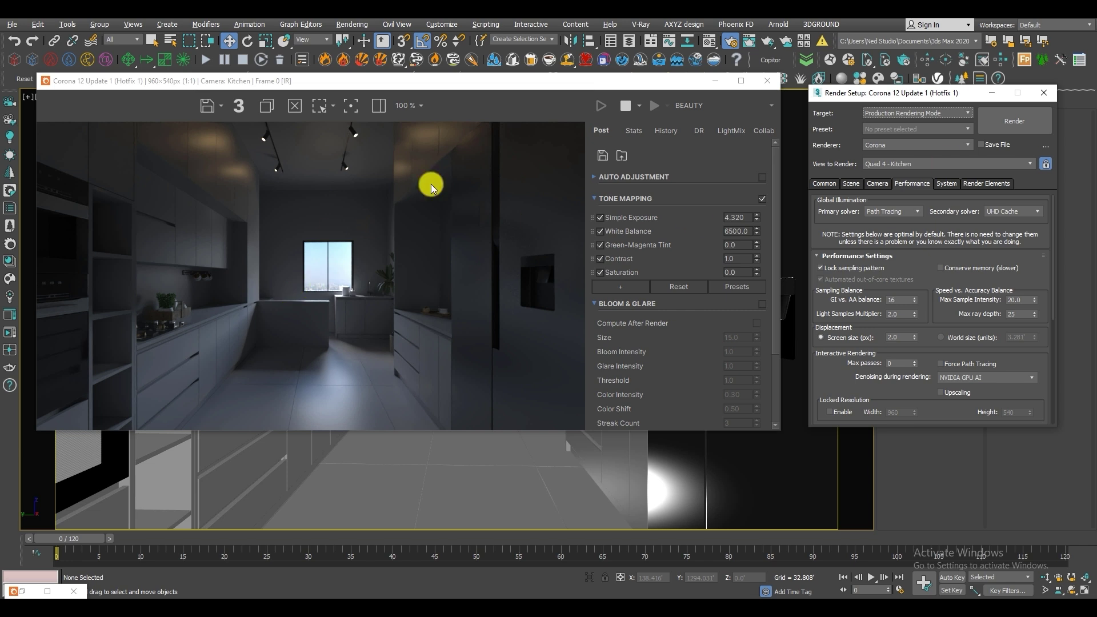
Step: Close the render setup and open the ENV map's HDRI bitmap in the material editor, placed beside the frame buffer
left_click_drag(433, 85, 554, 115)
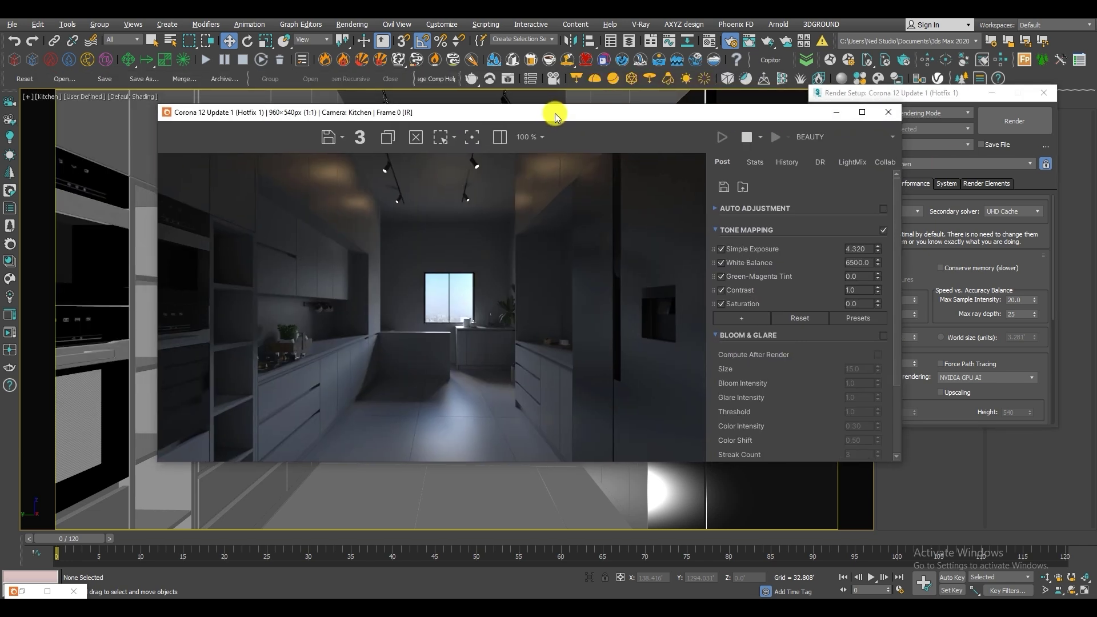
left_click_drag(707, 119, 652, 98)
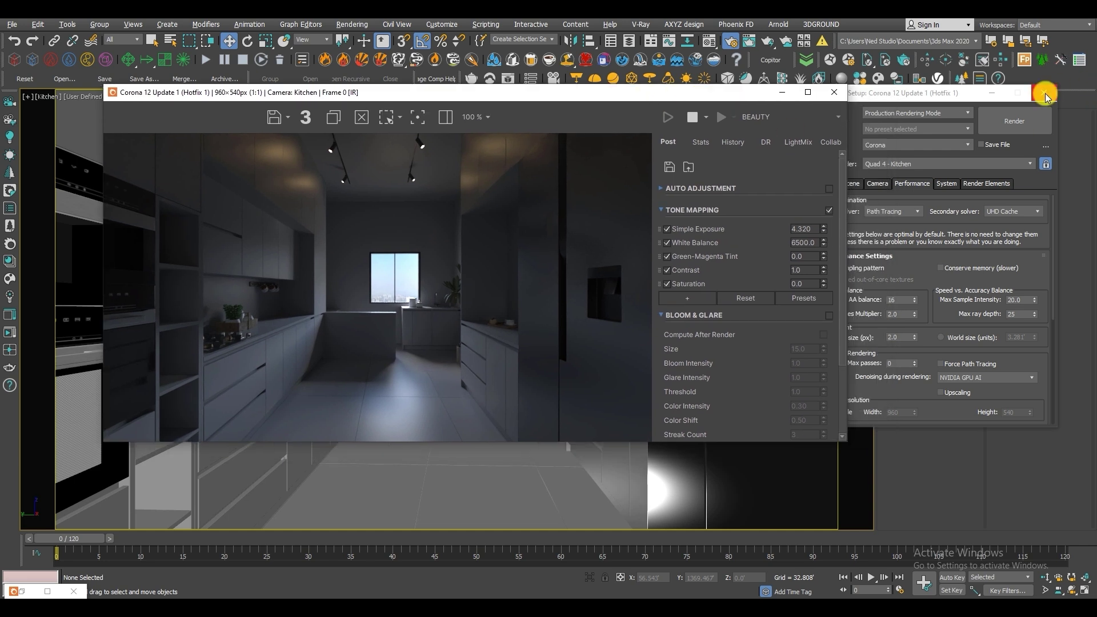
left_click(1045, 94)
left_click(710, 41)
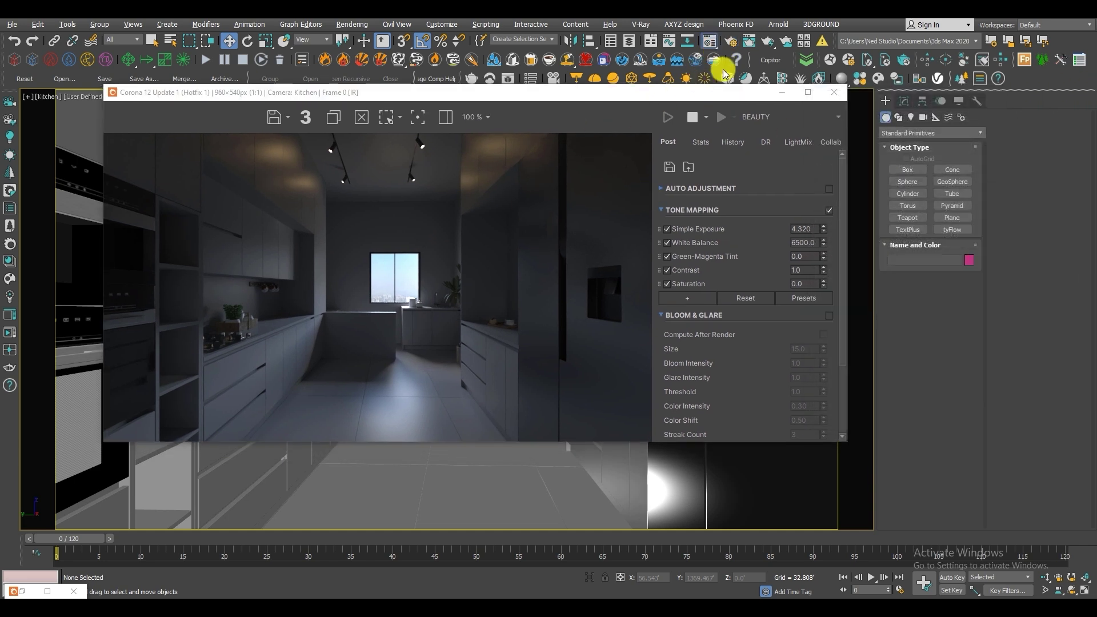
left_click_drag(357, 107, 803, 85)
left_click_drag(632, 93, 542, 82)
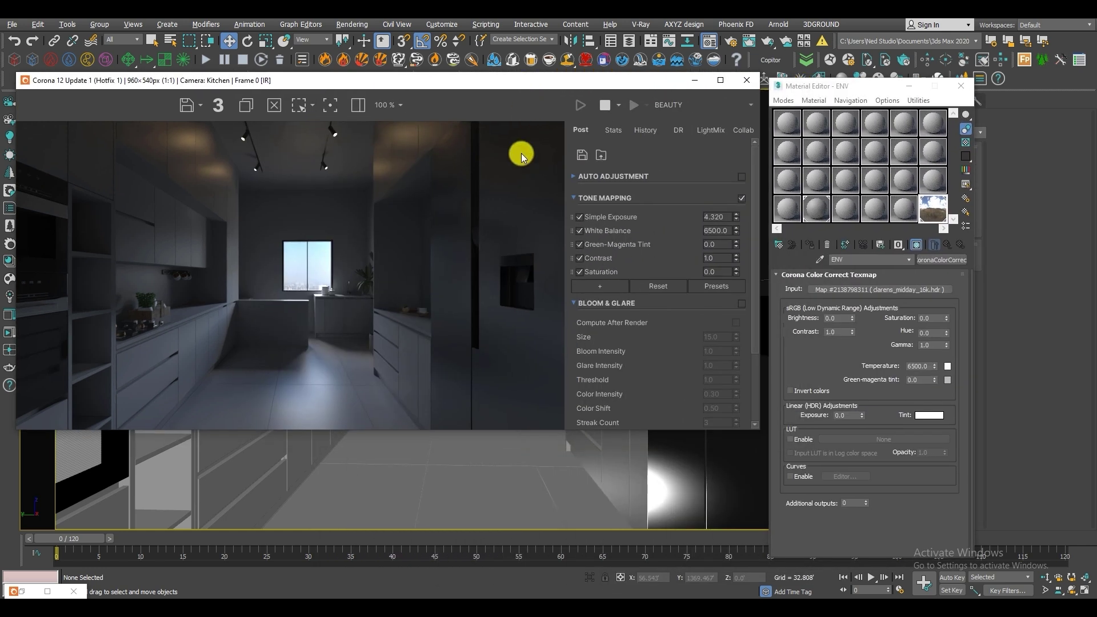
left_click(944, 212)
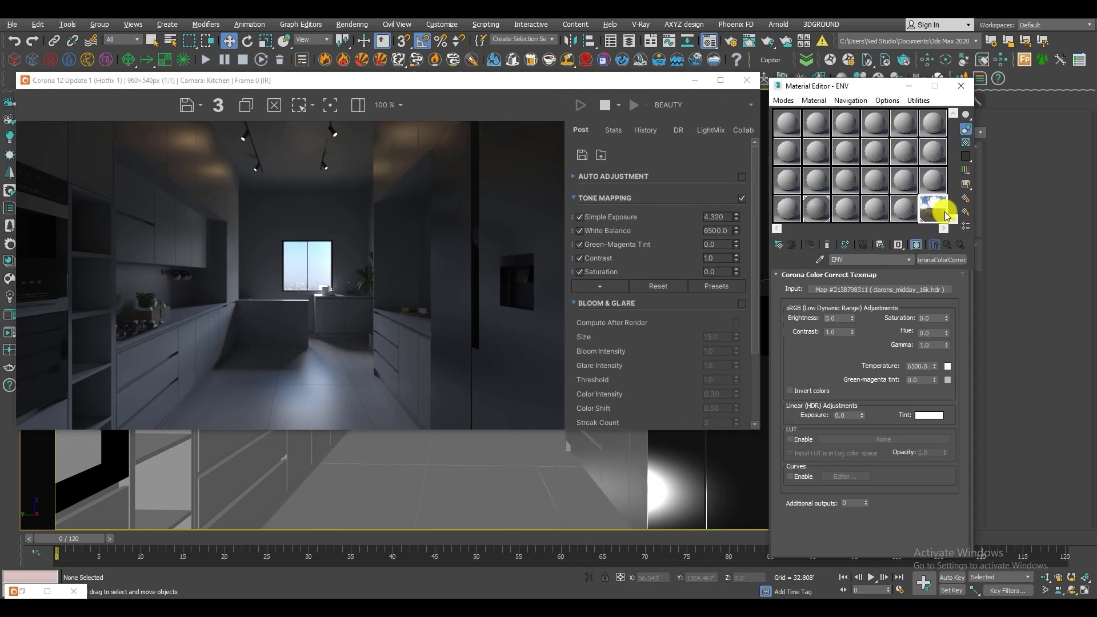
left_click(908, 289)
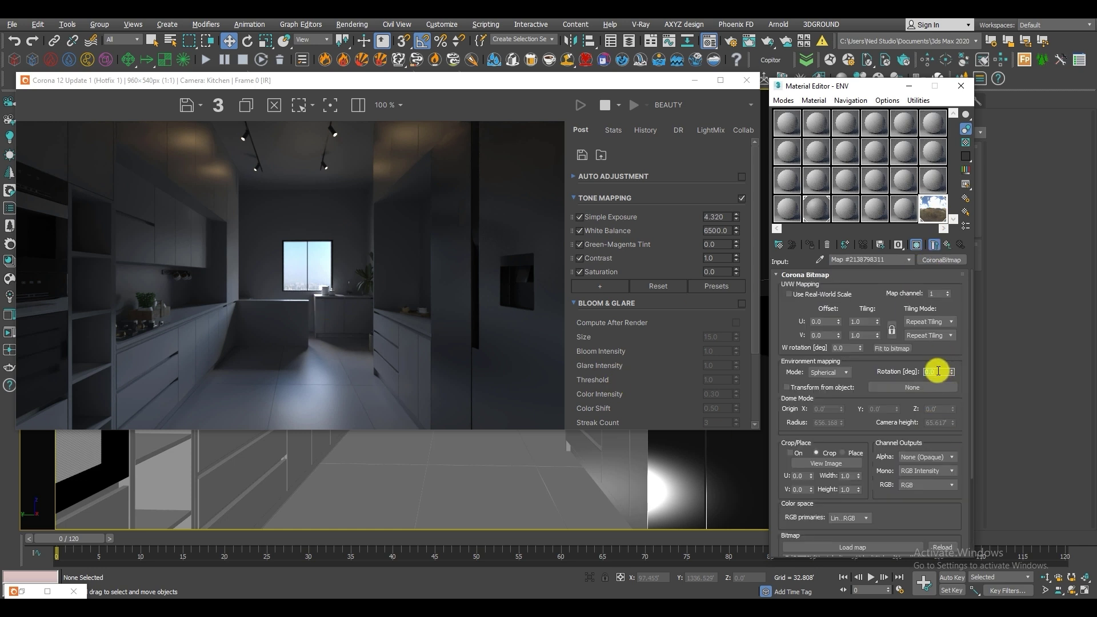
Step: Try an environment rotation of 30 degrees on the HDRI bitmap and set it back to 0
type("30")
key("Return")
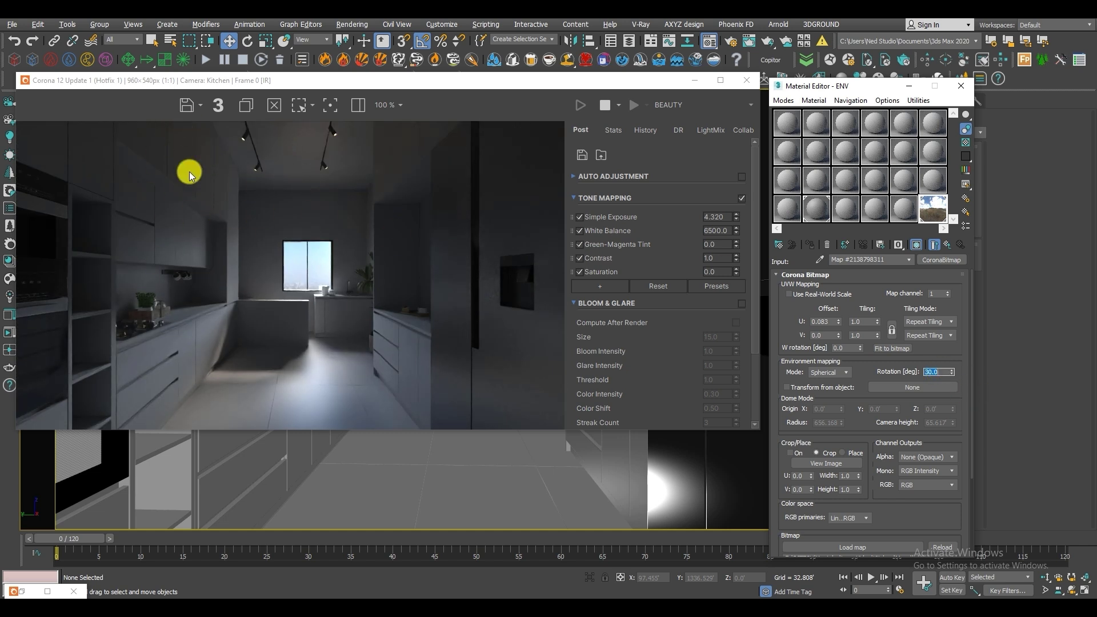
key("Return")
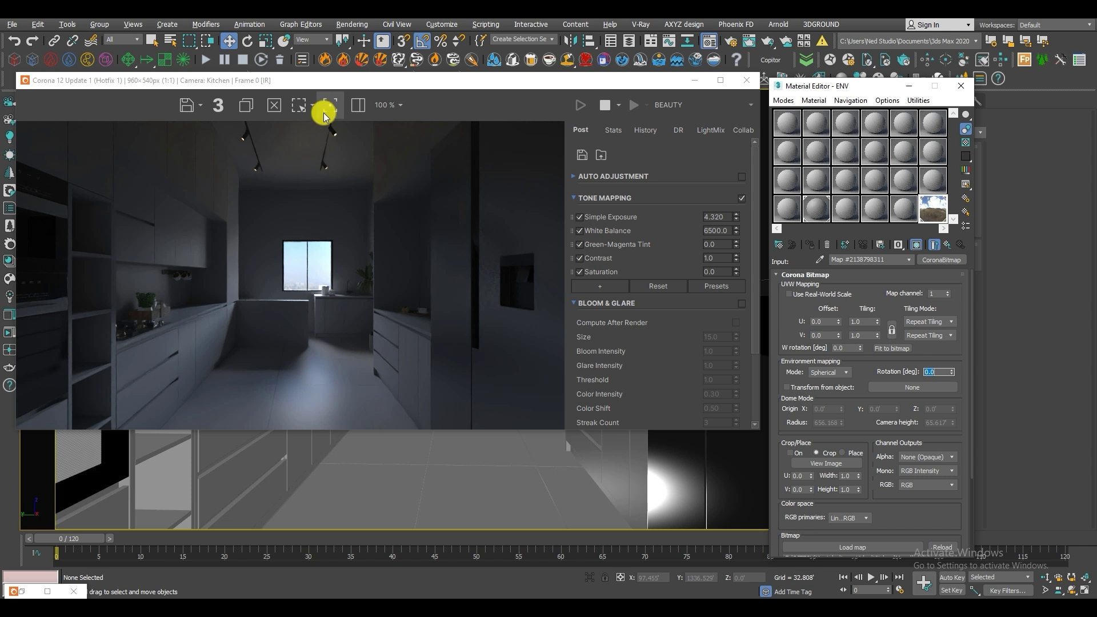
Step: Mark a render region over the ceiling and wall above the left-hand kitchen cabinets, inspect it and clear the region
left_click(296, 111)
left_click_drag(270, 208, 143, 116)
scroll(197, 162, "up", 1)
middle_click_drag(197, 162, 236, 309)
scroll(235, 306, "down", 1)
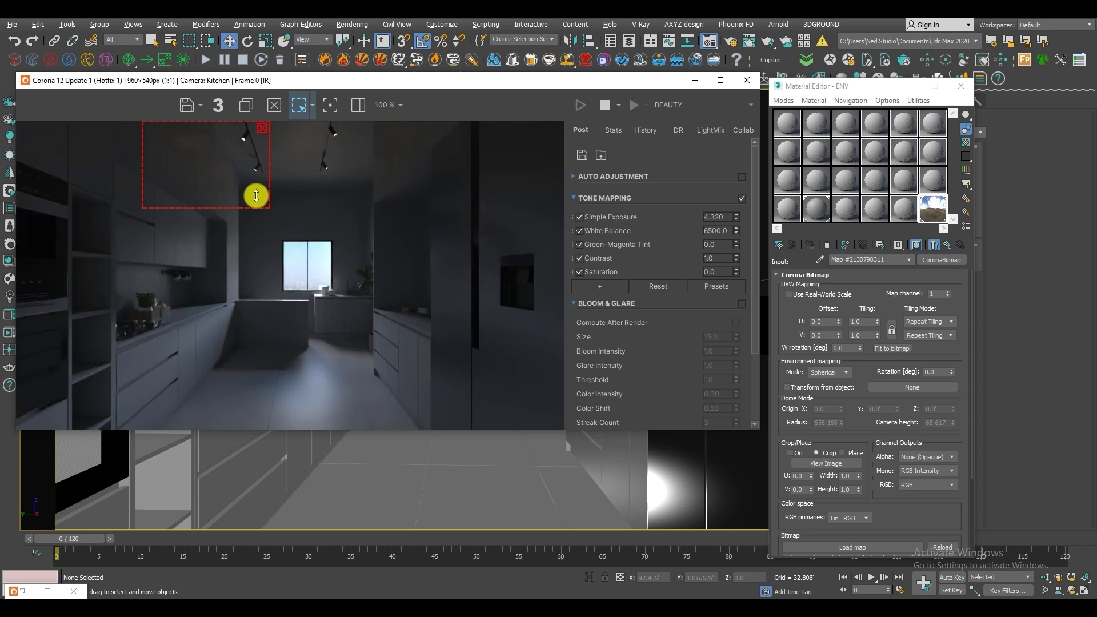
left_click_drag(215, 165, 215, 151)
left_click(260, 129)
Step: Mark a render region over the upper part of the right-hand cabinets, clear it and reposition the frame buffer
left_click_drag(373, 210, 460, 84)
left_click_drag(389, 160, 370, 149)
left_click(436, 129)
left_click_drag(371, 87, 416, 105)
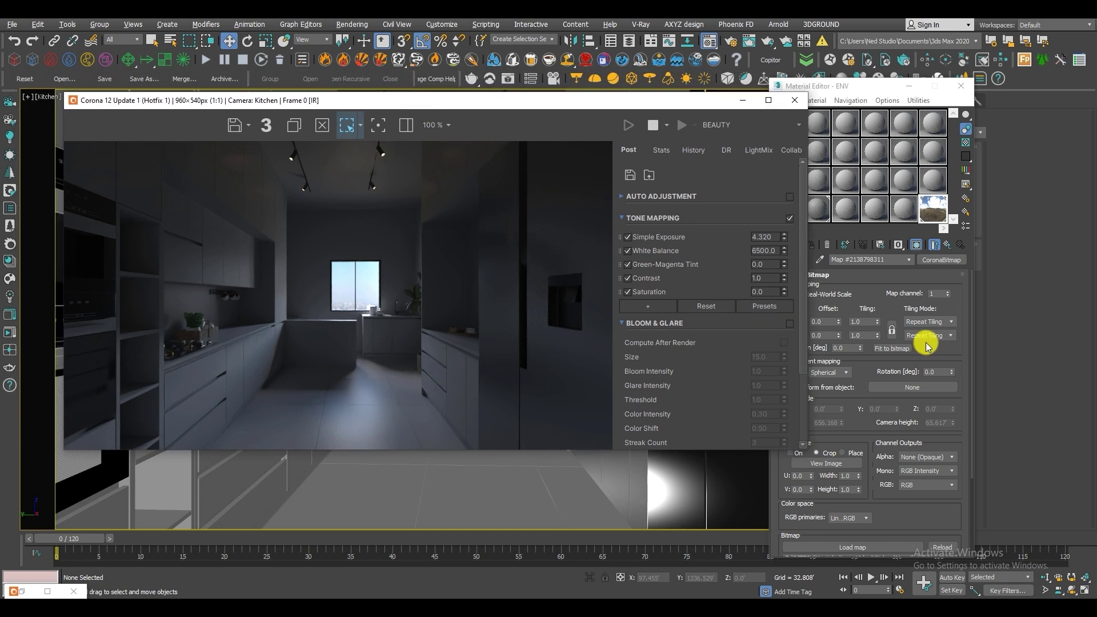
Step: Set the HDRI bitmap's environment rotation to 90 degrees and check the lower oven cabinets with a temporary render region
double_click(939, 370)
type("90")
key("Return")
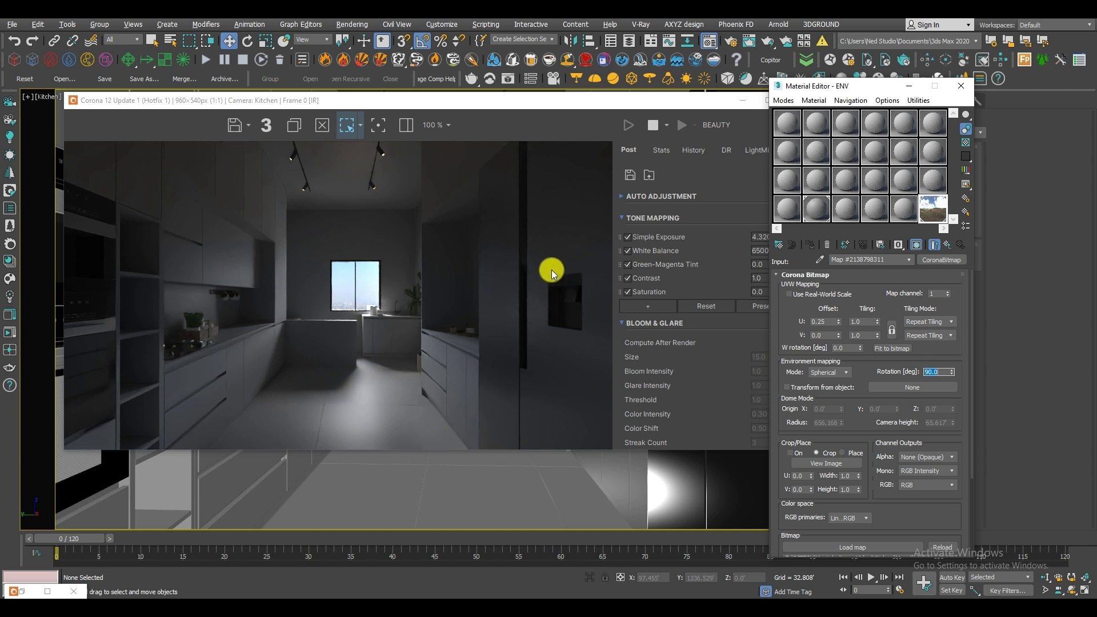
left_click_drag(100, 321, 143, 401)
left_click(138, 327)
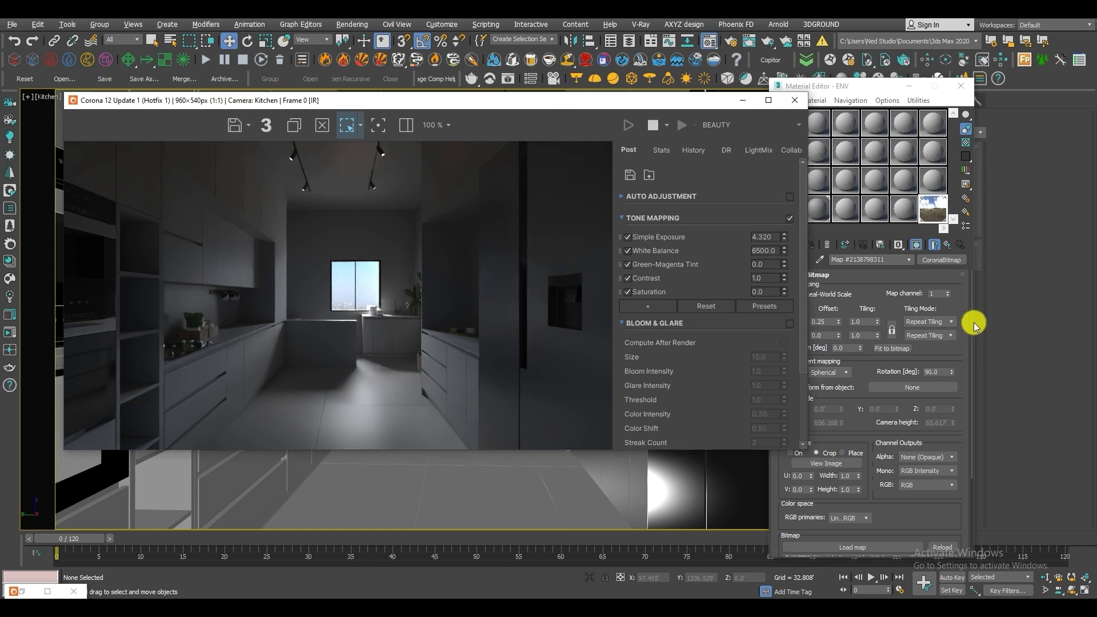
Step: Preview the HDRI map enlarged, then switch to Poly Haven in the browser and view Clarens Midday's sphere preview render
double_click(932, 209)
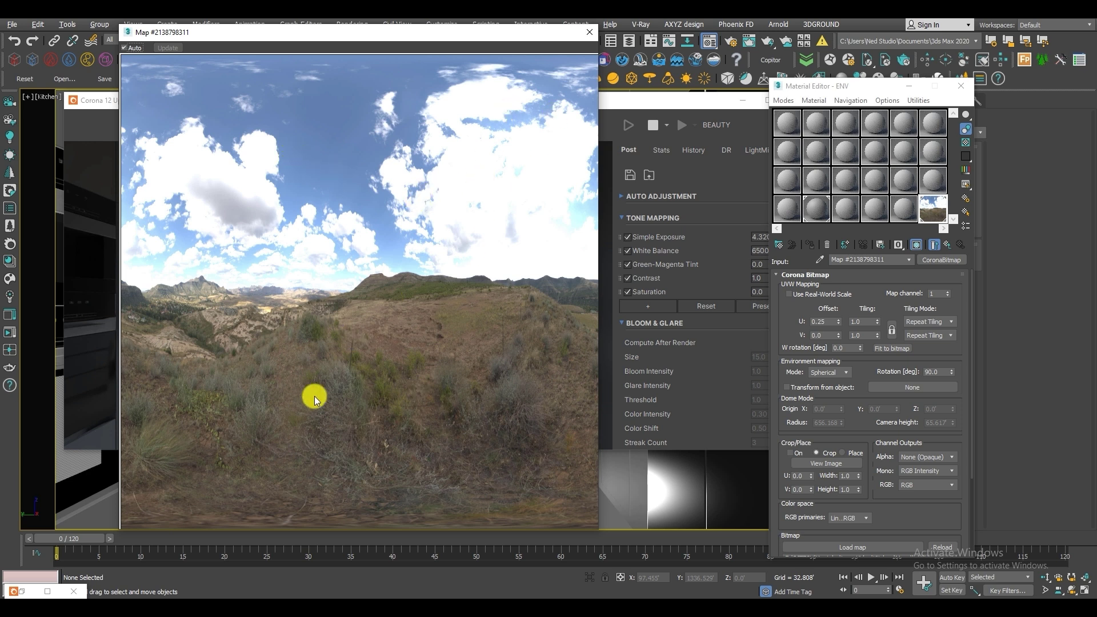
left_click(589, 32)
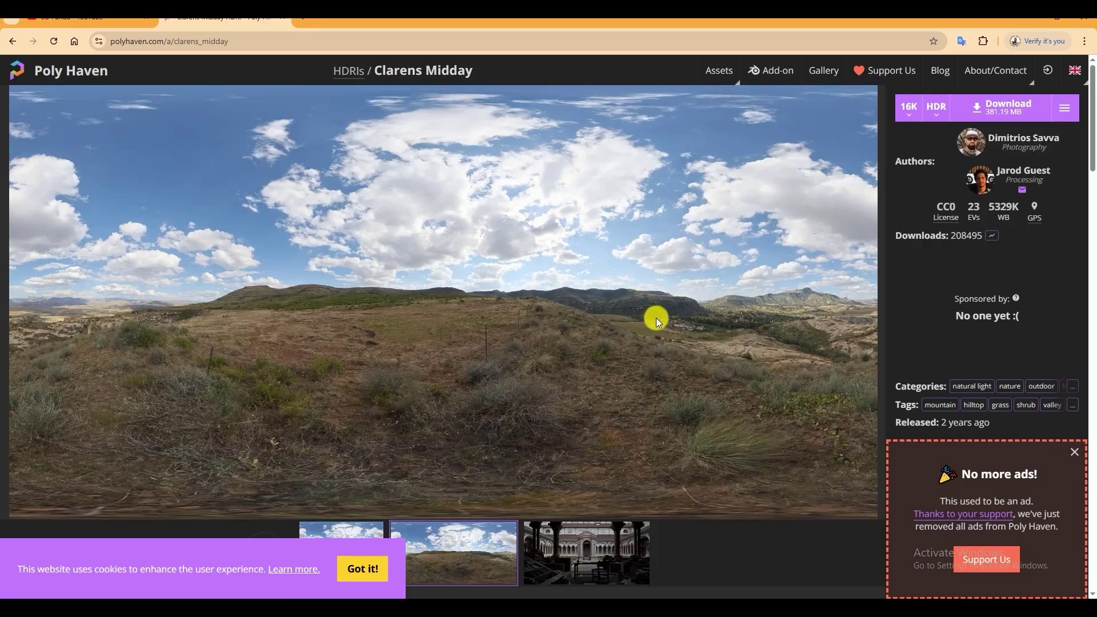
scroll(637, 309, "down", 5)
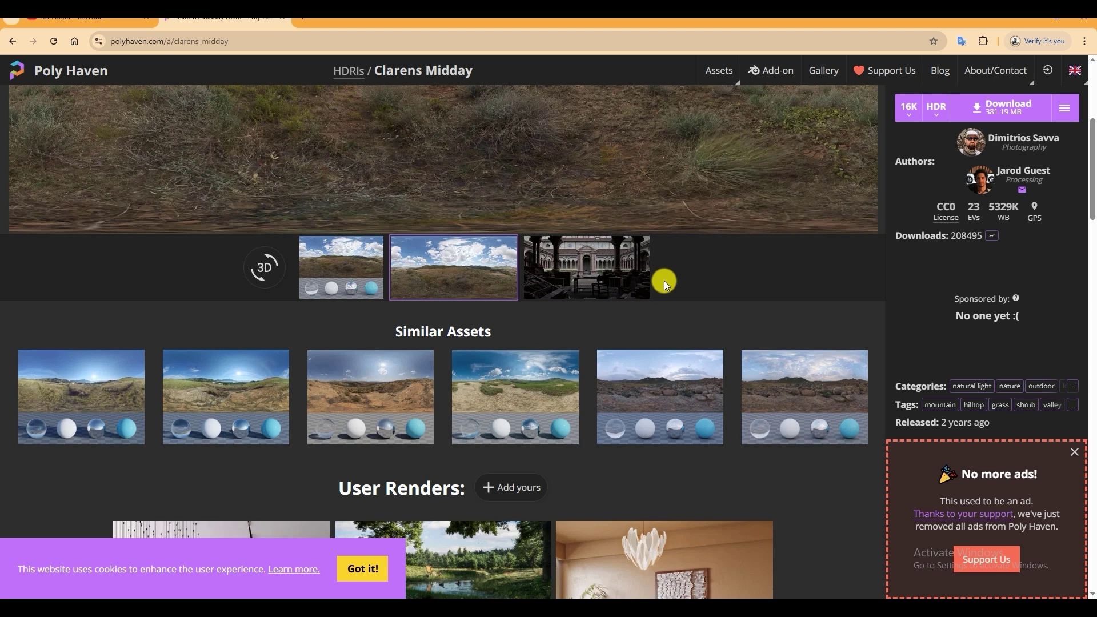
left_click(348, 284)
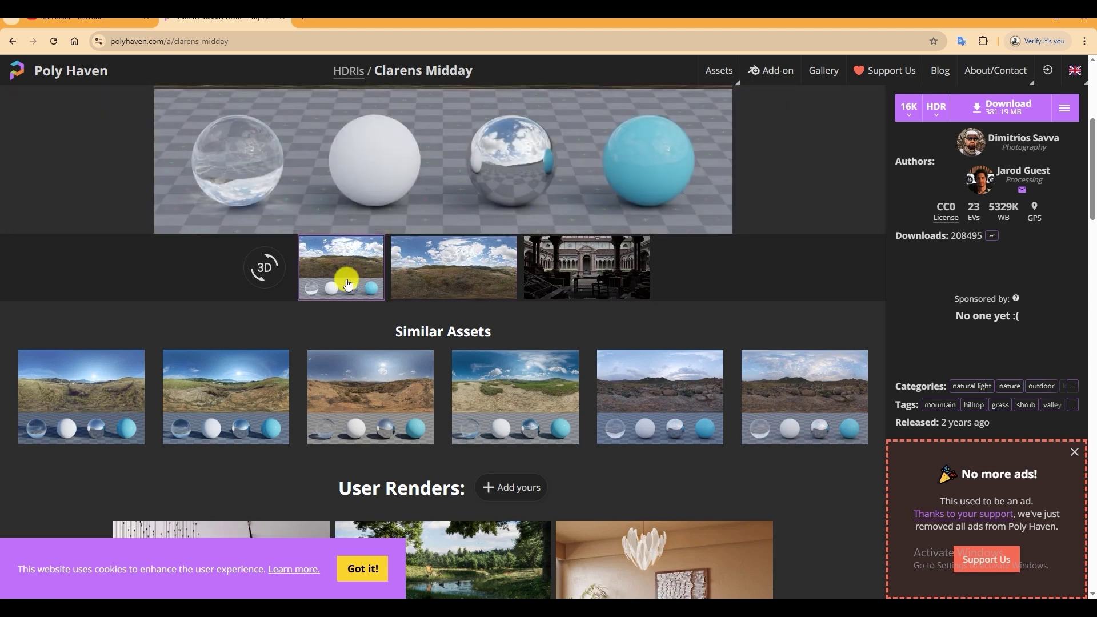
scroll(779, 272, "up", 2)
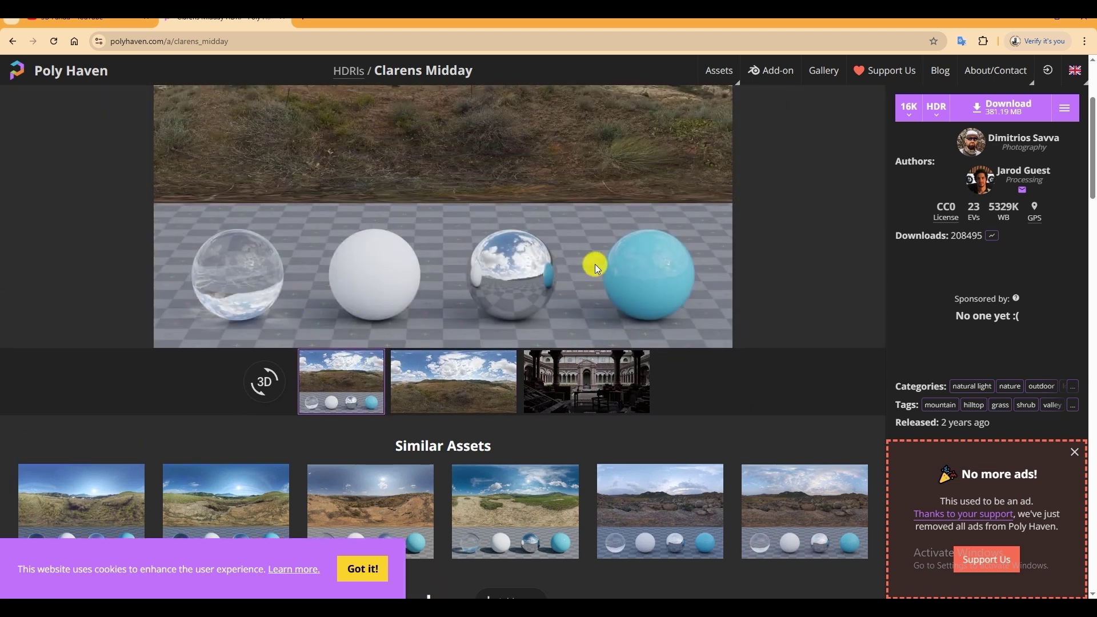
scroll(632, 278, "up", 2)
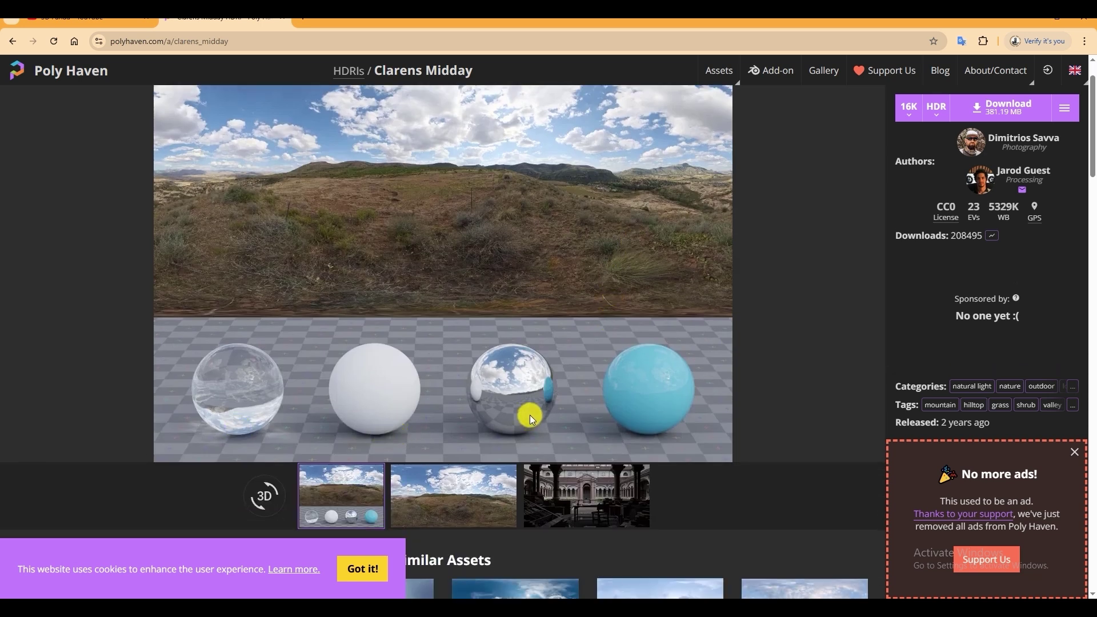
Step: Open the similar Golden Gate Hills HDRI on Poly Haven and view the shadows in its sphere preview render
scroll(698, 365, "down", 5)
left_click(550, 359)
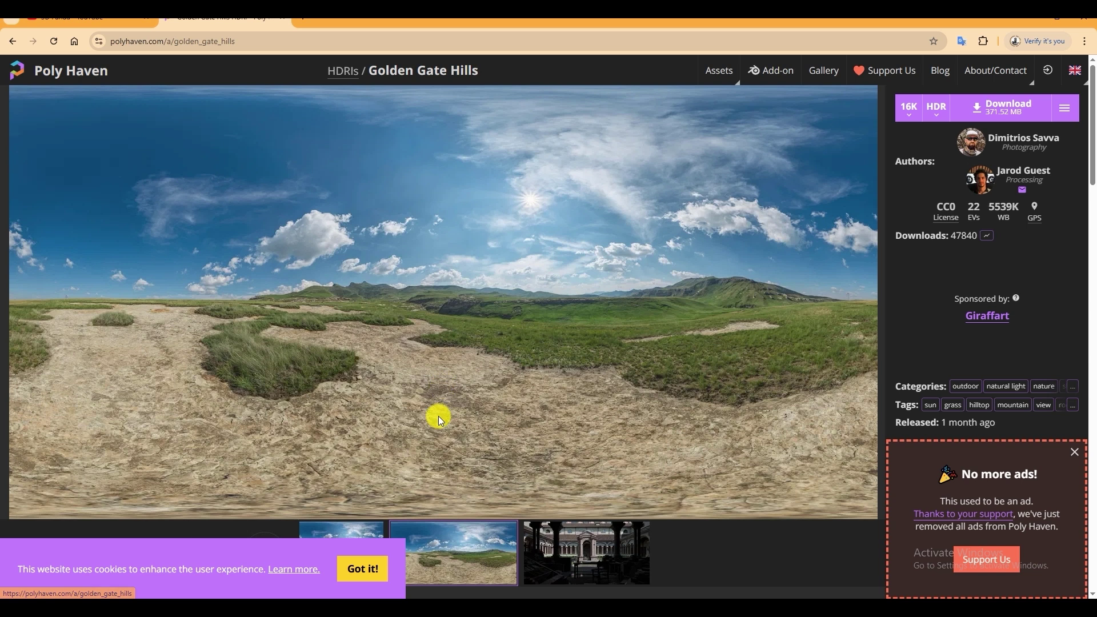
scroll(736, 300, "down", 5)
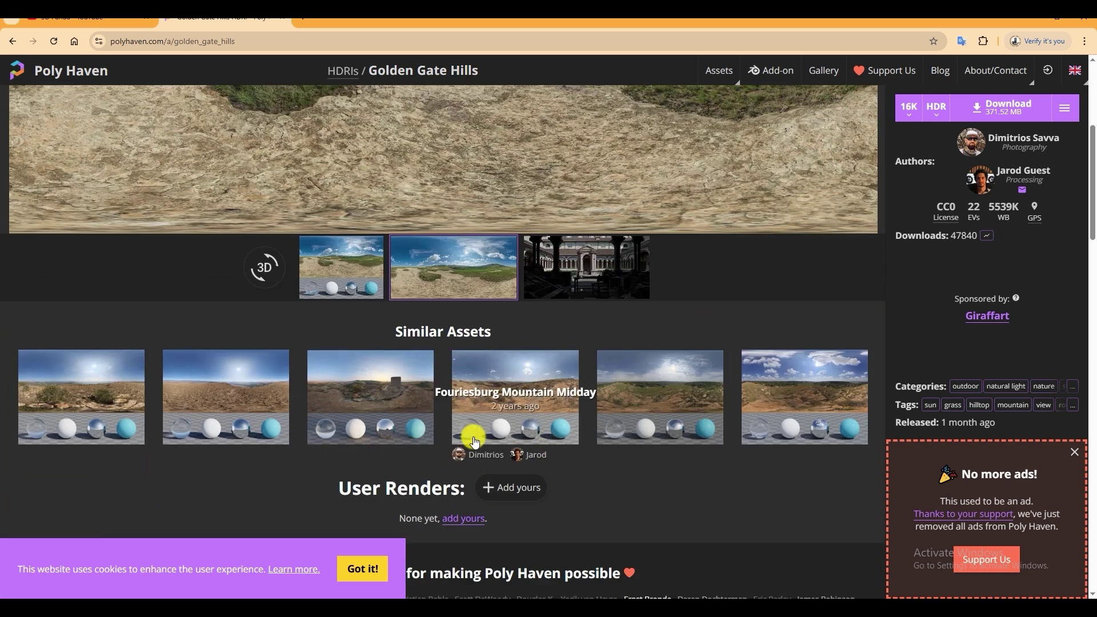
left_click(329, 289)
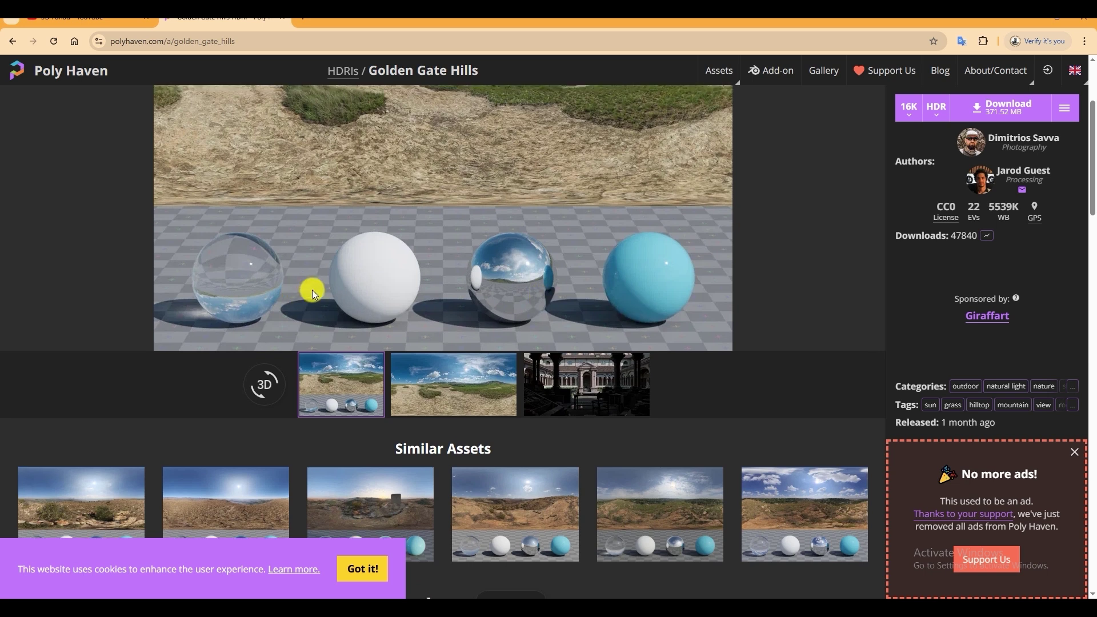
scroll(477, 291, "up", 3)
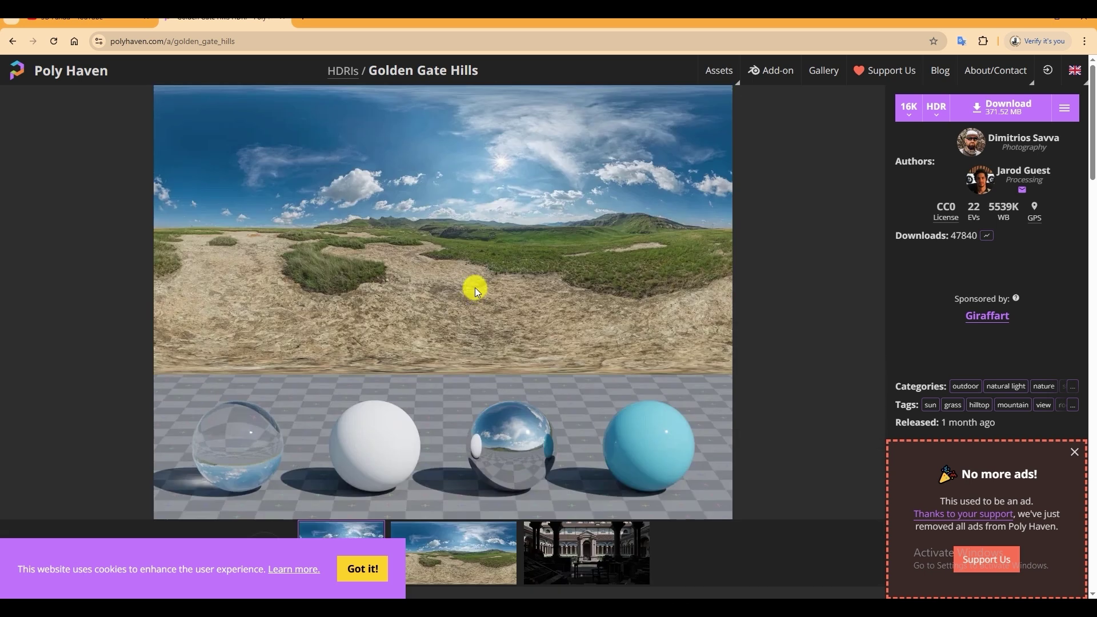
Step: Return to the Clarens Midday page, view its sphere preview render again and switch back to 3ds Max
left_click(13, 42)
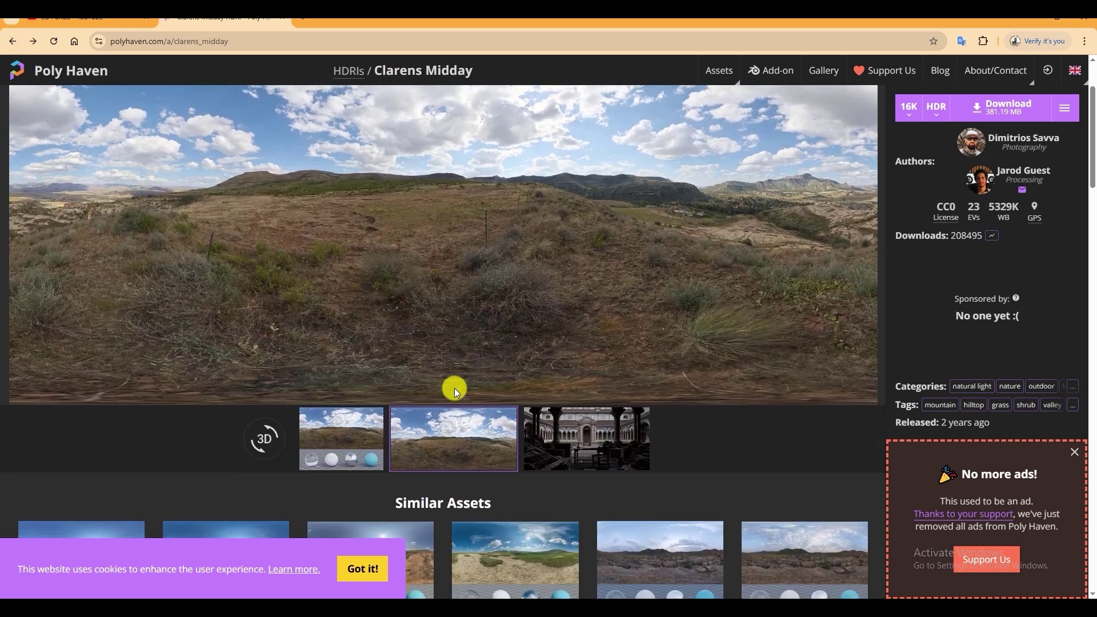
left_click(357, 440)
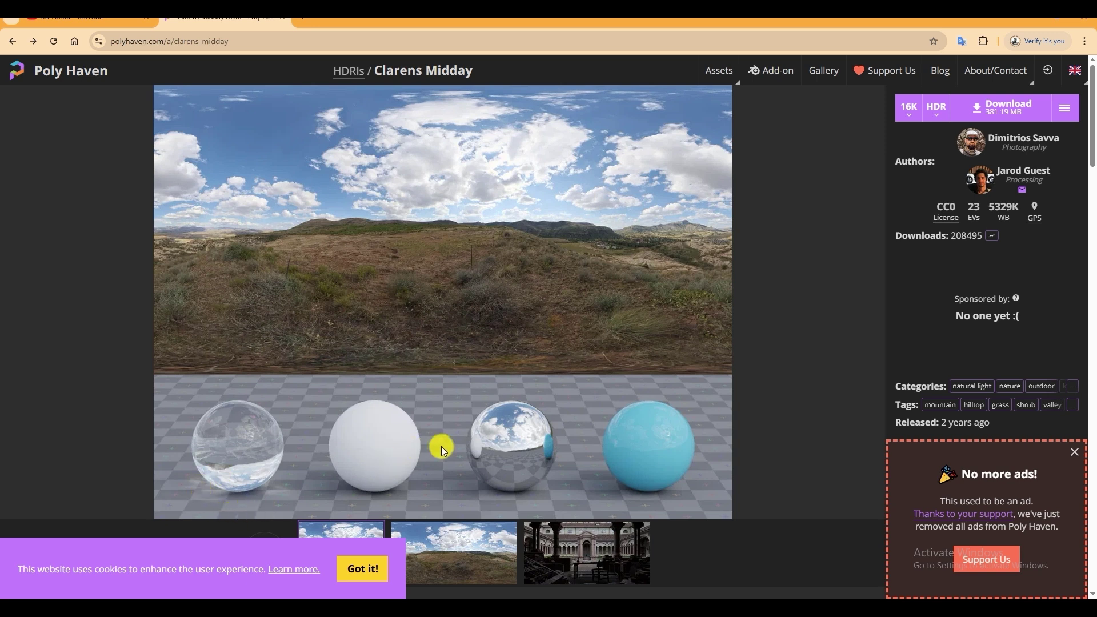
left_click(1033, 17)
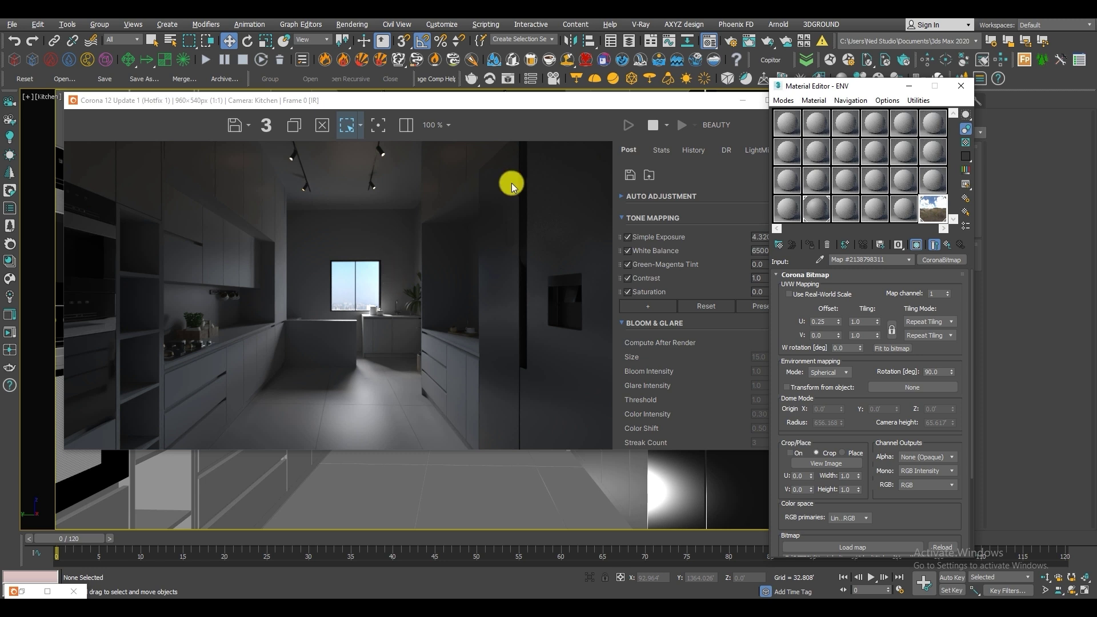
Step: Collapse the Bloom & Glare settings and rearrange the frame buffer and material editor windows
left_click_drag(601, 105, 590, 93)
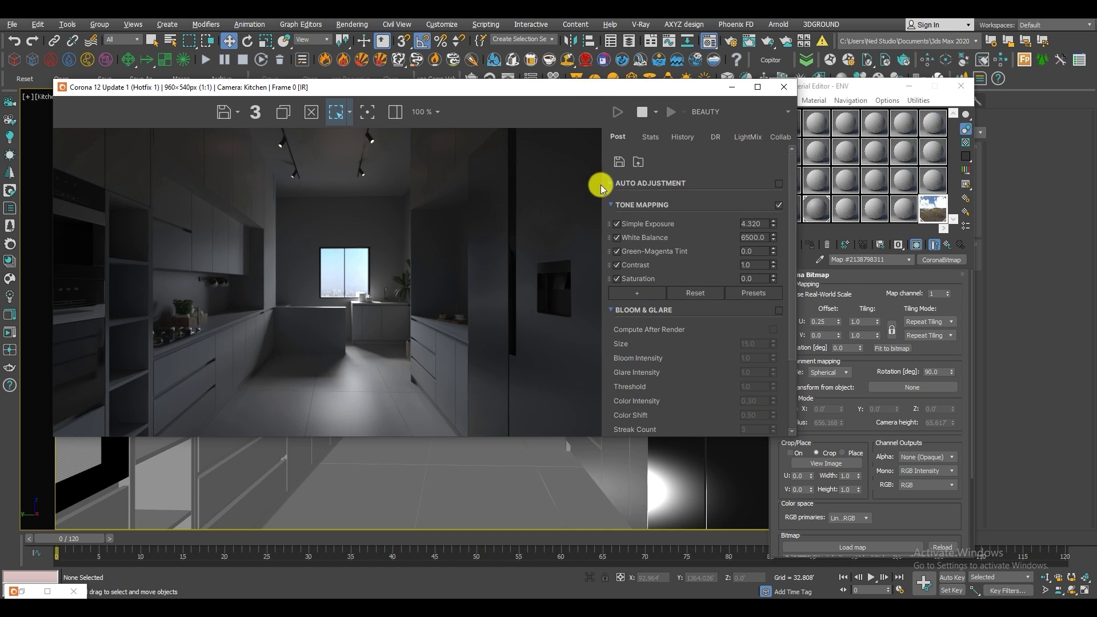
left_click(609, 309)
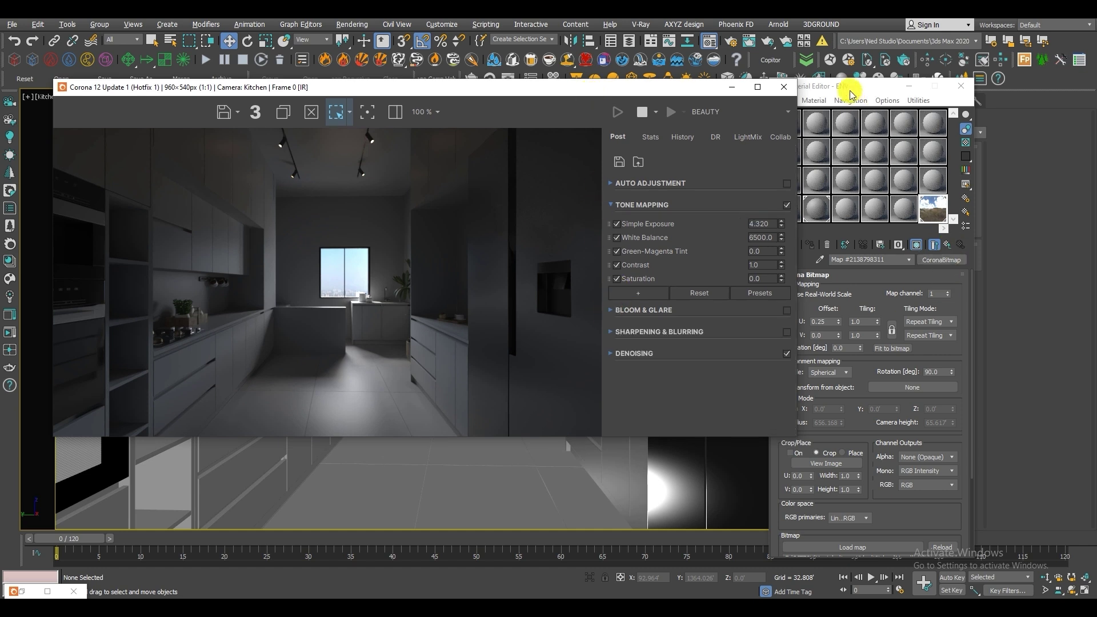
left_click_drag(851, 93, 858, 76)
Step: Try an environment rotation of 120 degrees on the HDRI bitmap, then set it to 180 degrees
left_click(950, 355)
type("120")
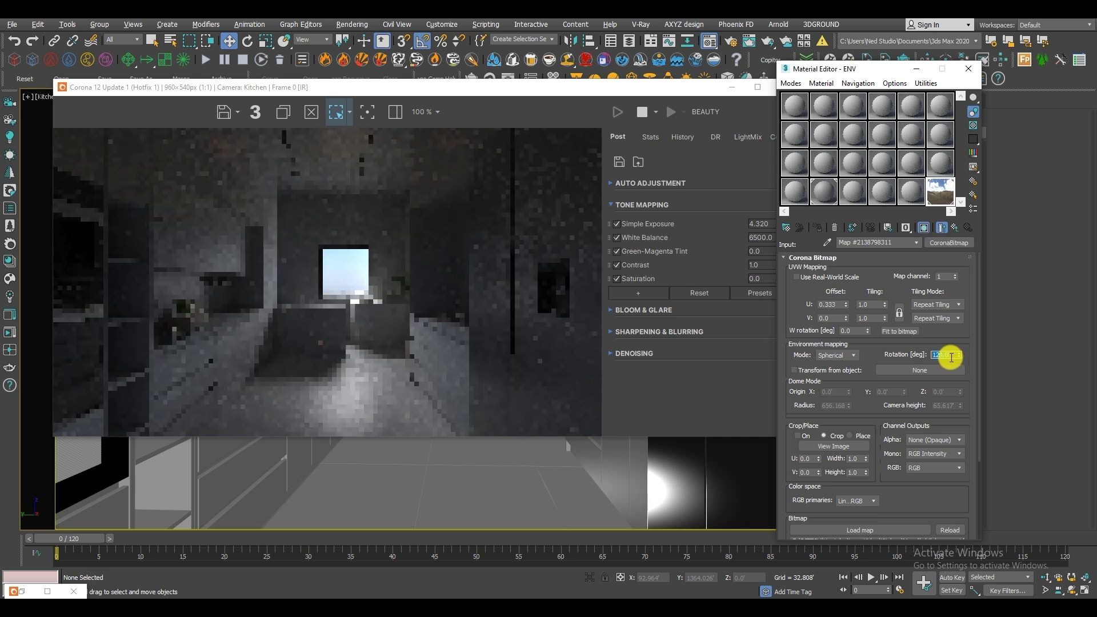
key("Return")
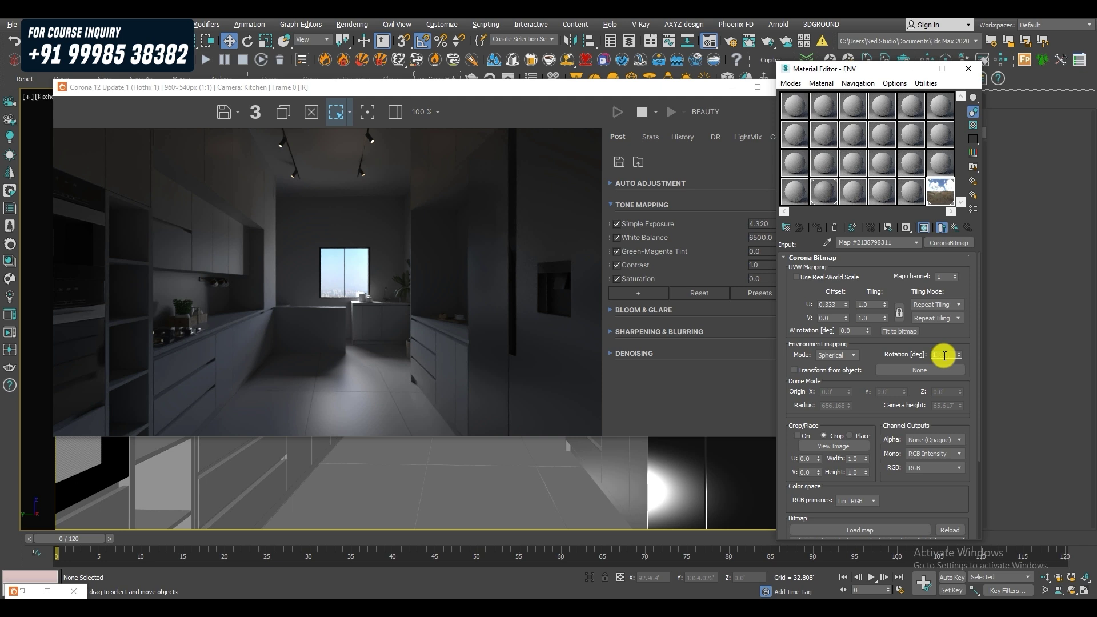
key("Return")
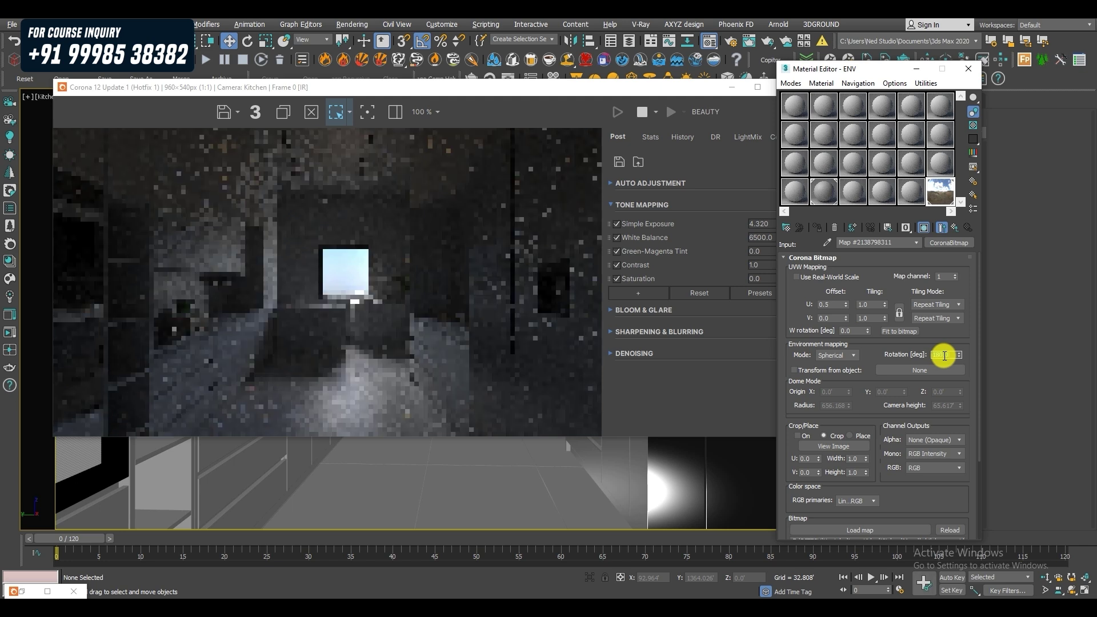
Step: Examine the kitchen render in the enlarged frame buffer, checking the floor light and window view, and restore its size
left_click_drag(506, 89, 507, 85)
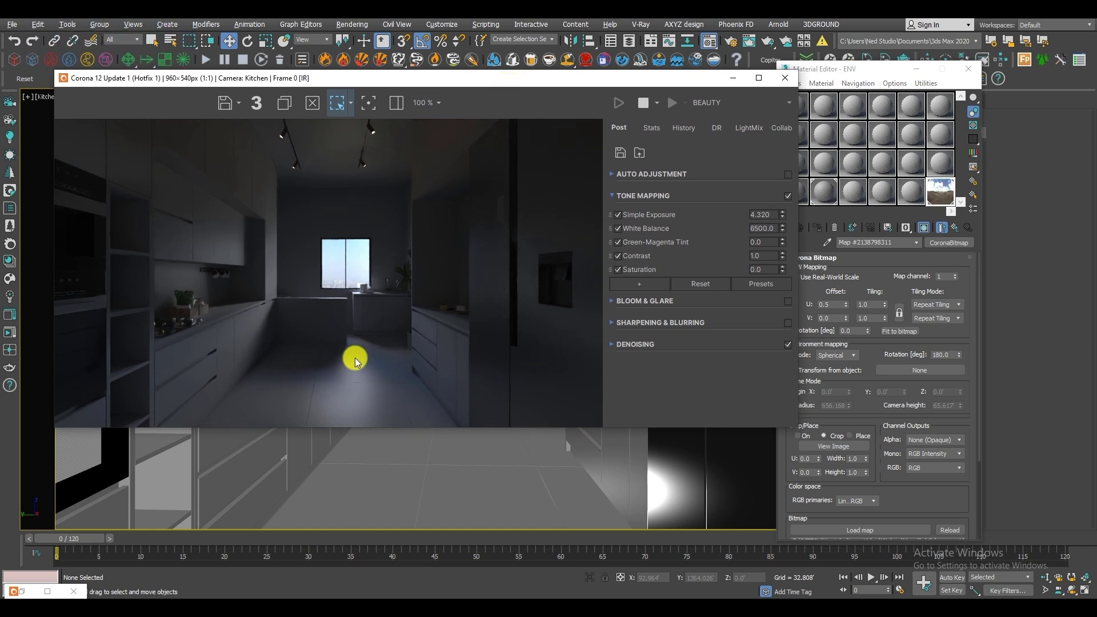
scroll(354, 357, "up", 2)
scroll(474, 369, "down", 3)
scroll(474, 370, "up", 1)
scroll(429, 337, "down", 1)
left_click(760, 79)
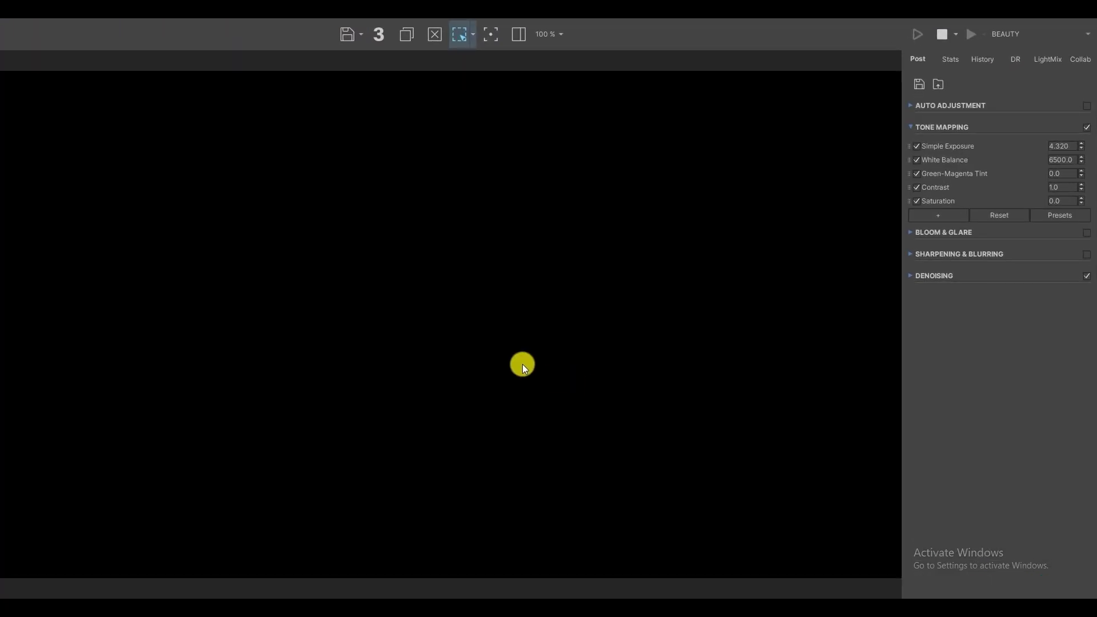
scroll(522, 364, "up", 2)
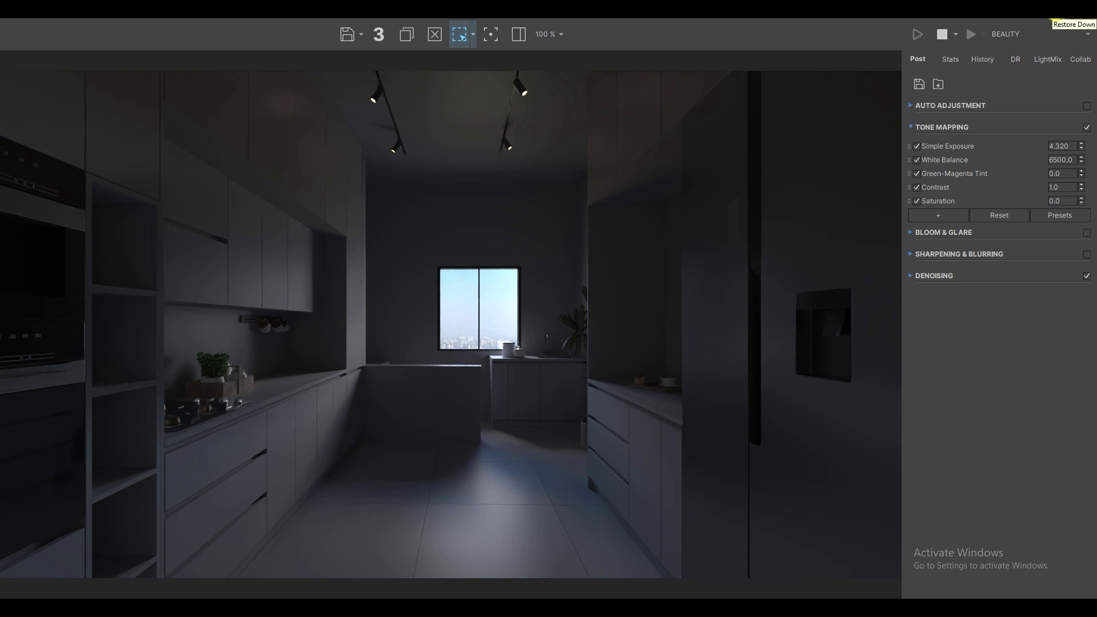
left_click(1056, 10)
left_click_drag(429, 82, 557, 235)
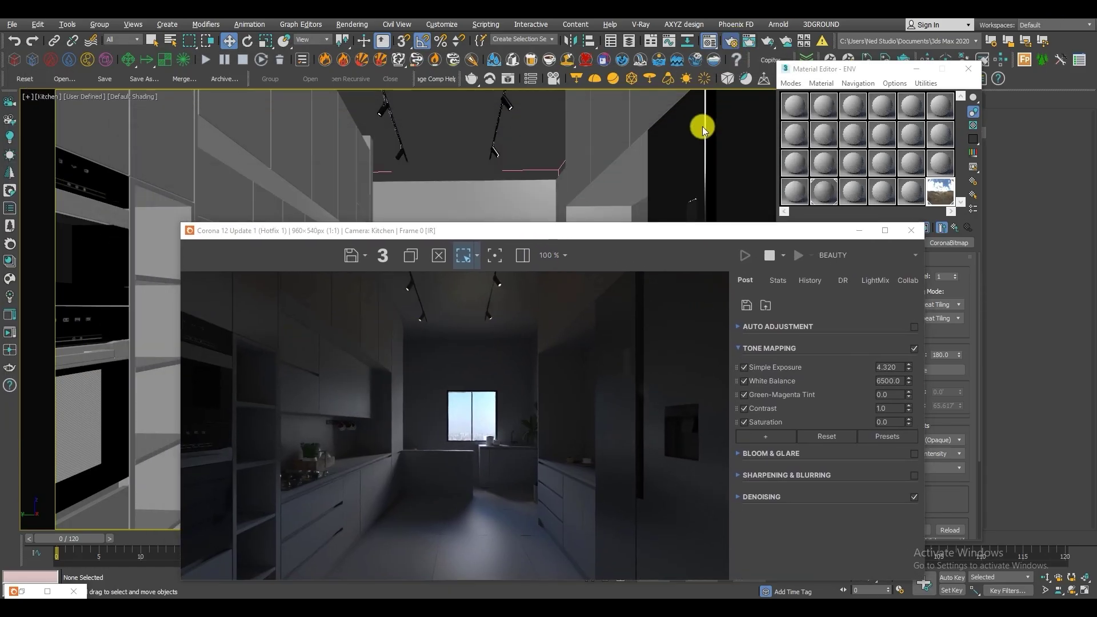
key("F10")
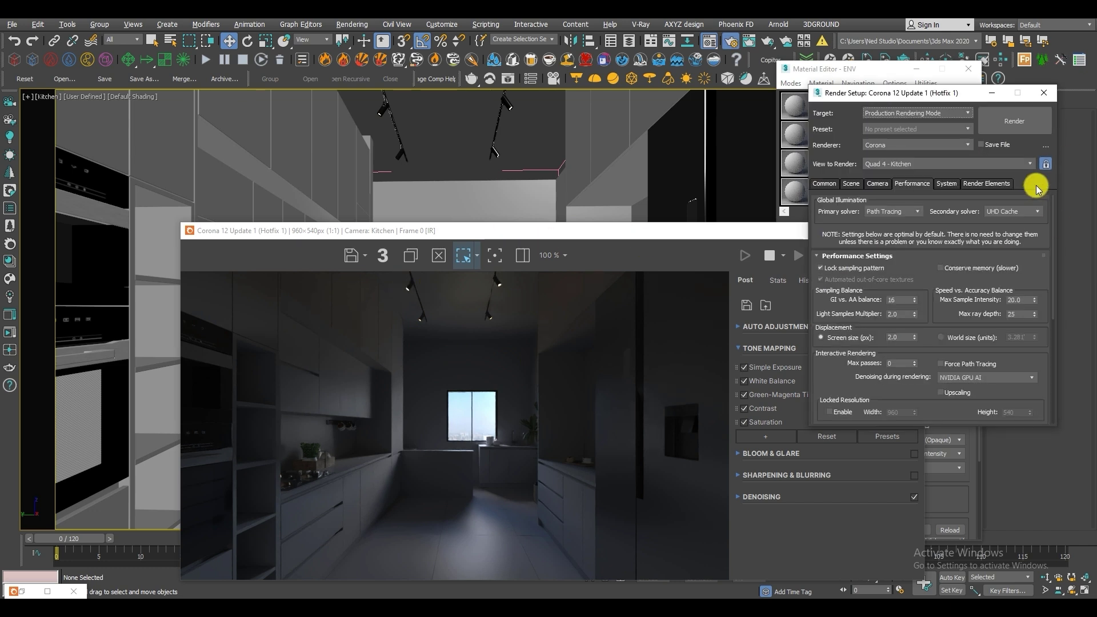
left_click(1046, 93)
Step: Move the frame buffer aside and show the kitchen window from outside in the maximized Perspective viewport
left_click_drag(436, 232, 609, 290)
middle_click(529, 221)
key("alt+w")
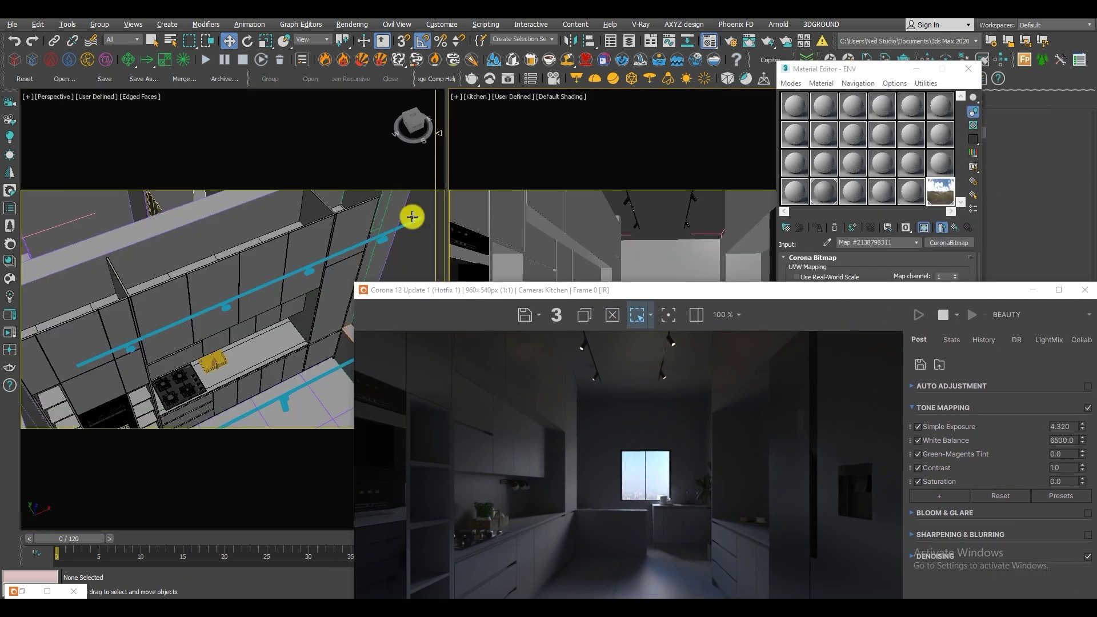
middle_click(260, 259)
key("alt+w")
middle_click_drag(519, 214, 313, 206)
scroll(379, 210, "down", 5)
middle_click_drag(463, 220, 292, 232, "alt")
scroll(249, 235, "up", 5)
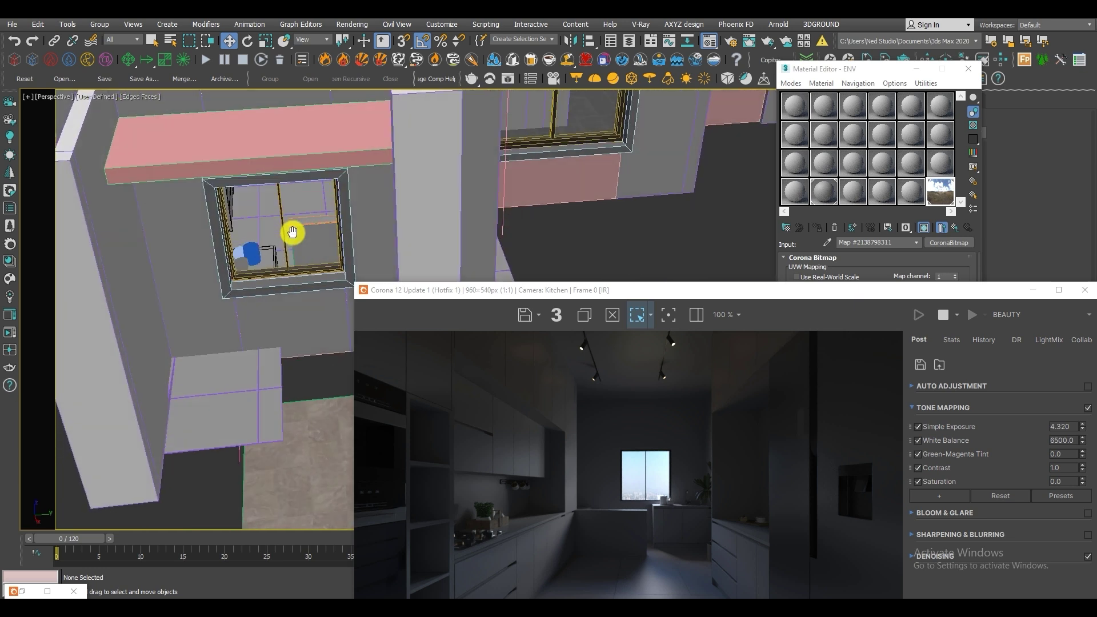
Step: Close the Material Editor and set up a new Corona light with a Rectangle shape and AutoGrid enabled
left_click(983, 72)
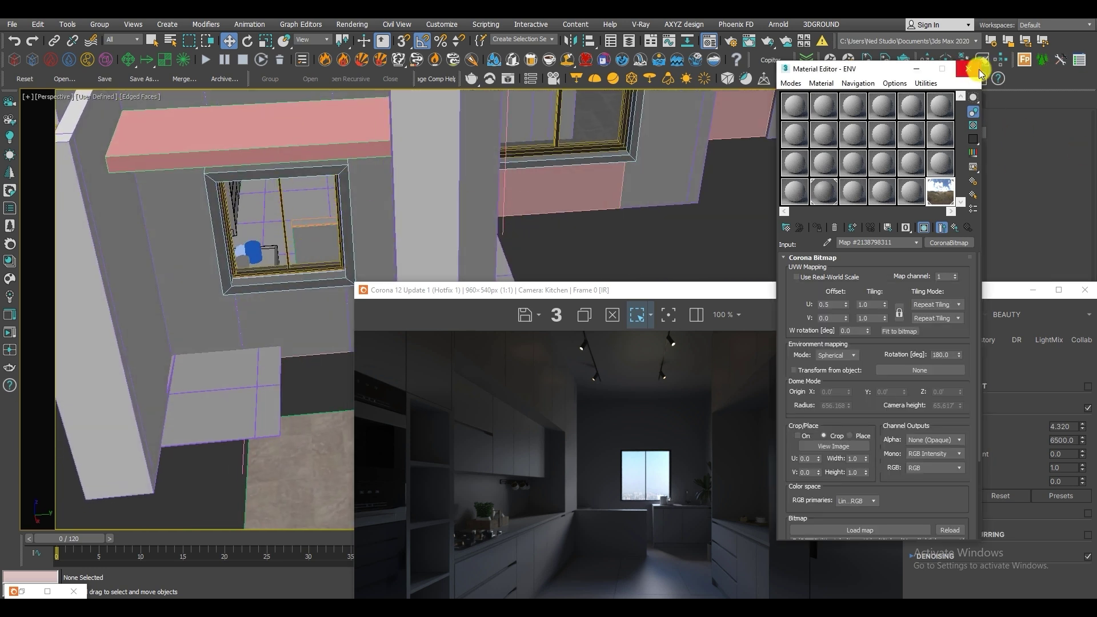
left_click(971, 69)
left_click(911, 117)
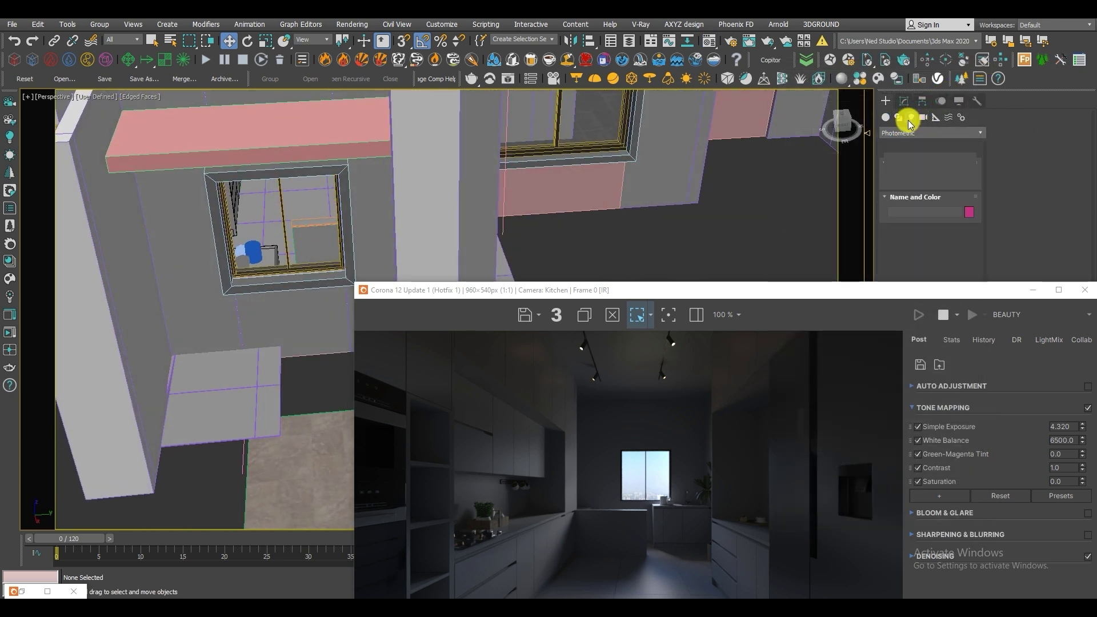
left_click(904, 133)
left_click(902, 163)
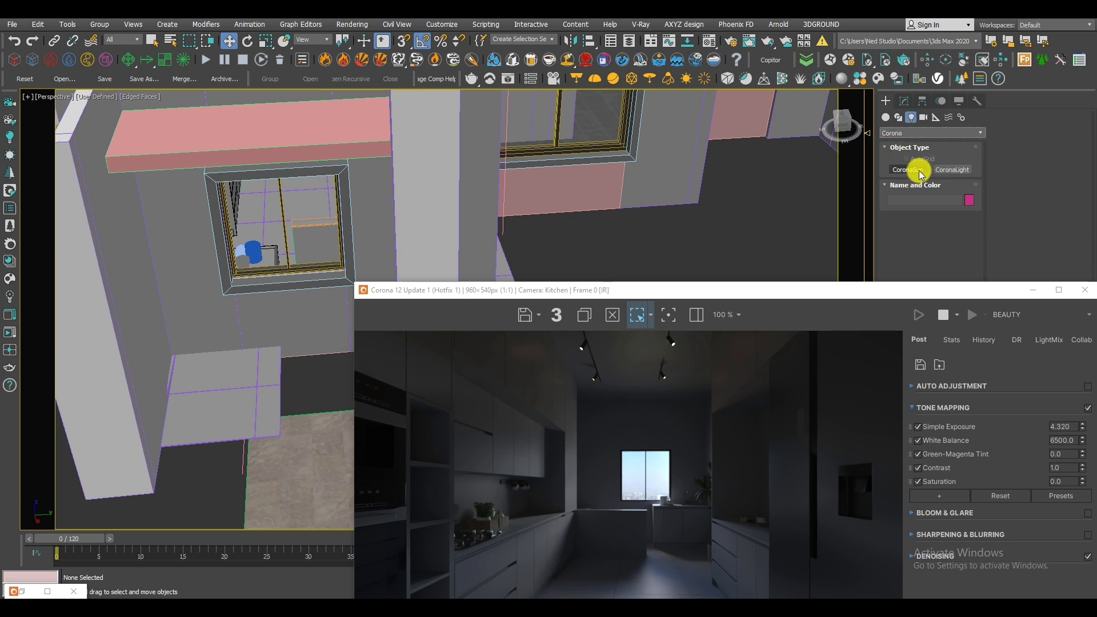
left_click(955, 169)
left_click_drag(889, 298, 845, 390)
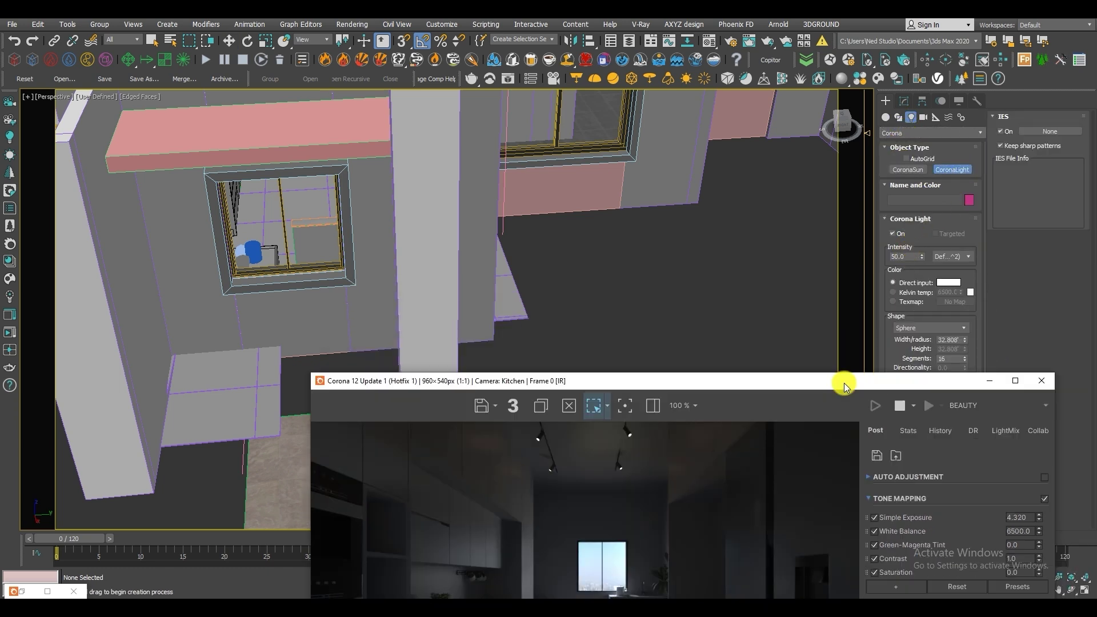
left_click(914, 327)
left_click(914, 345)
left_click(906, 158)
Step: Place a rectangular Corona light about 5.1' by 5.2' over the kitchen window's exterior and offset it outward from the wall
middle_click_drag(221, 194, 221, 181, "alt")
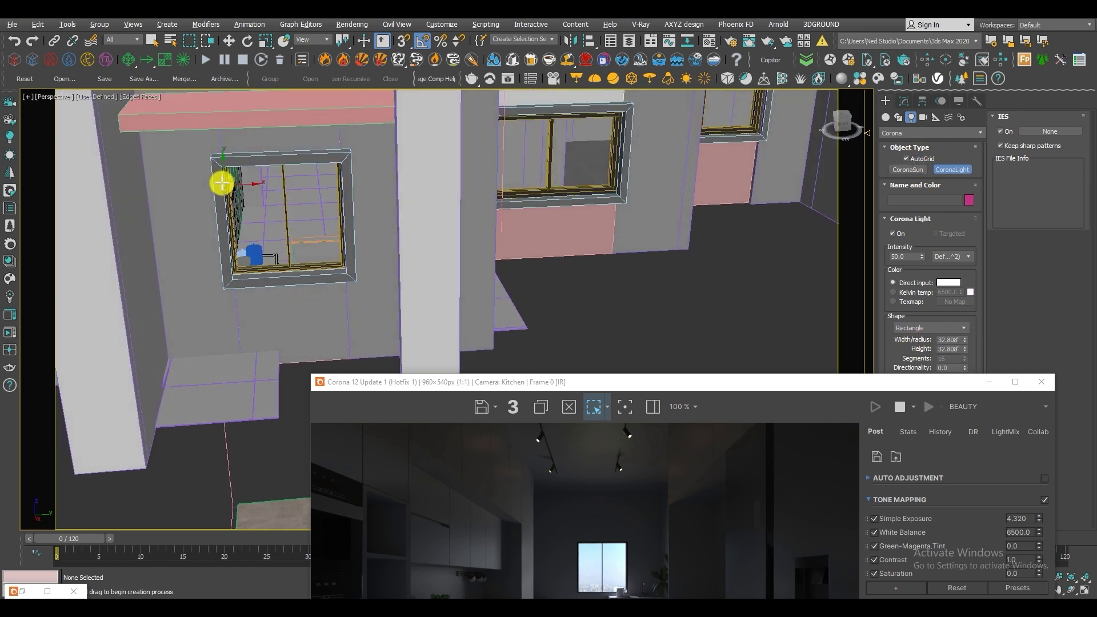
left_click_drag(205, 151, 358, 284)
key("w")
middle_click_drag(292, 228, 318, 256, "alt")
left_click_drag(310, 242, 323, 255)
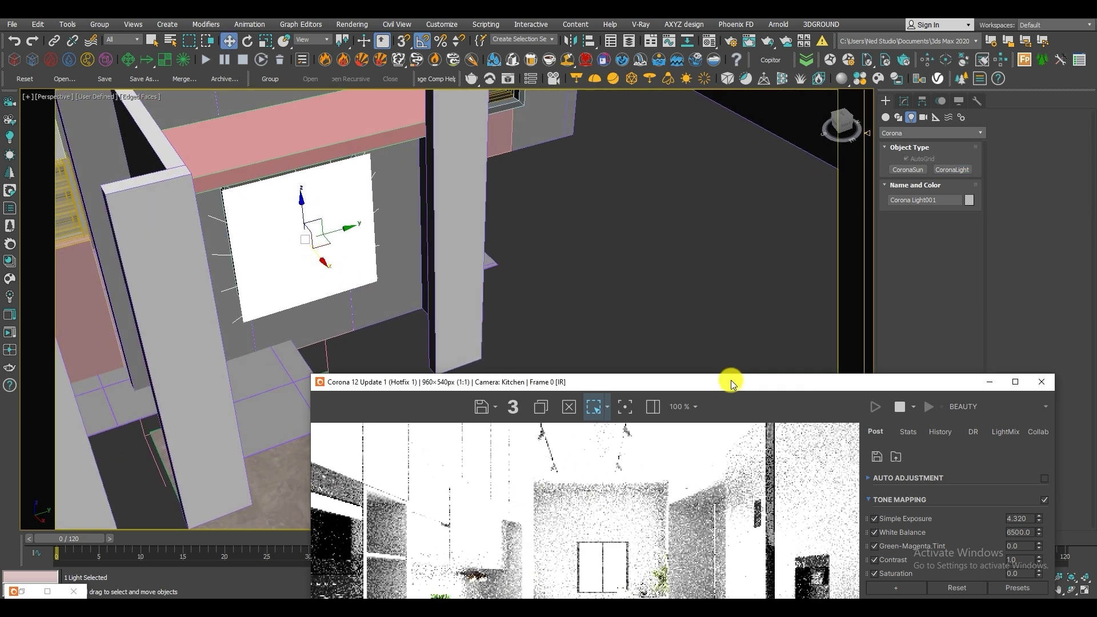
left_click_drag(731, 380, 508, 77)
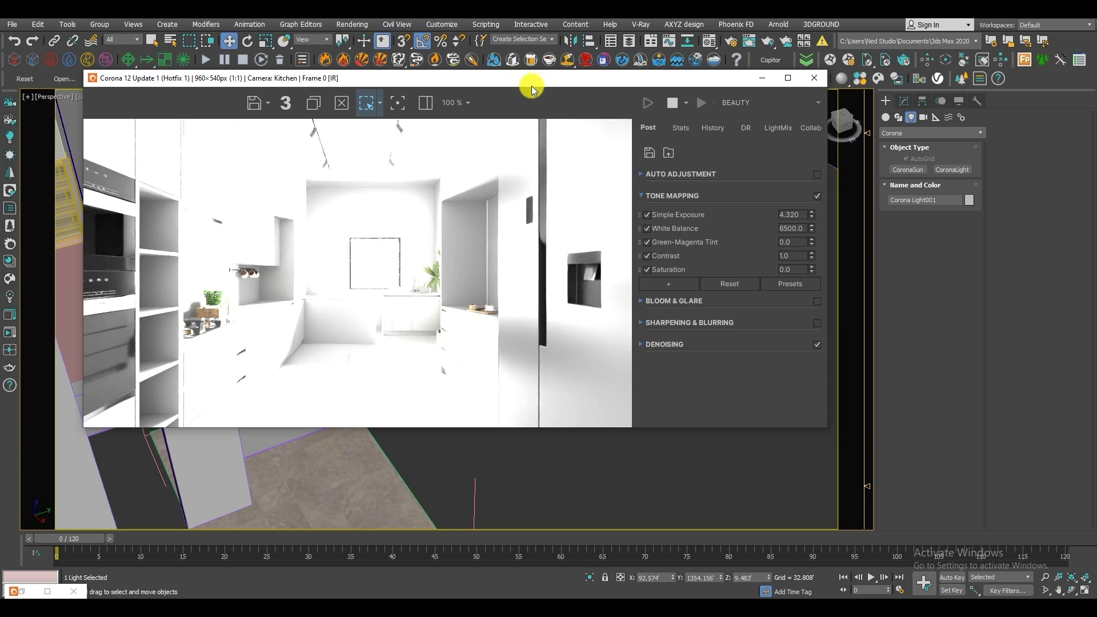
left_click_drag(680, 81, 663, 77)
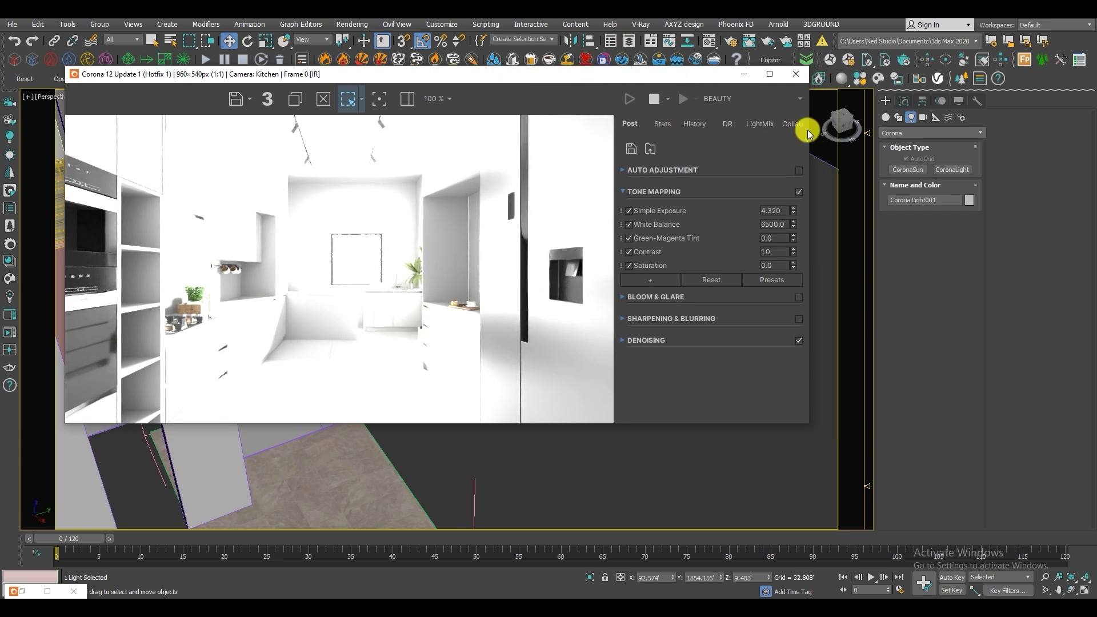
Step: Disable the window light's direct, reflection and refraction visibility, caustics generation and occlusion of other lights
left_click(903, 102)
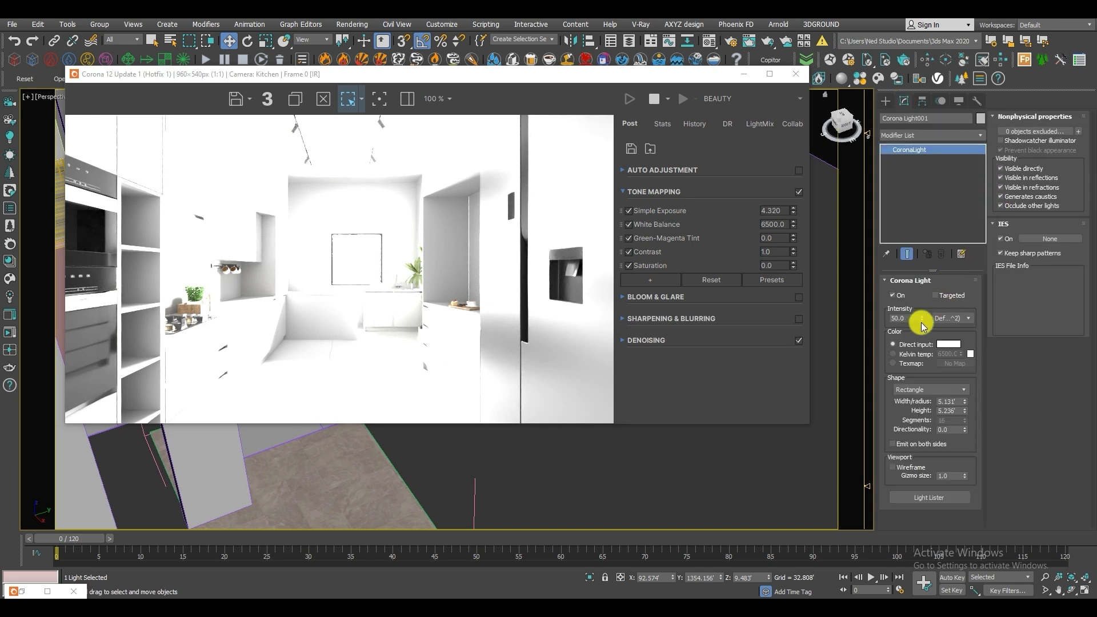
left_click(1017, 170)
left_click(1016, 177)
left_click(1013, 188)
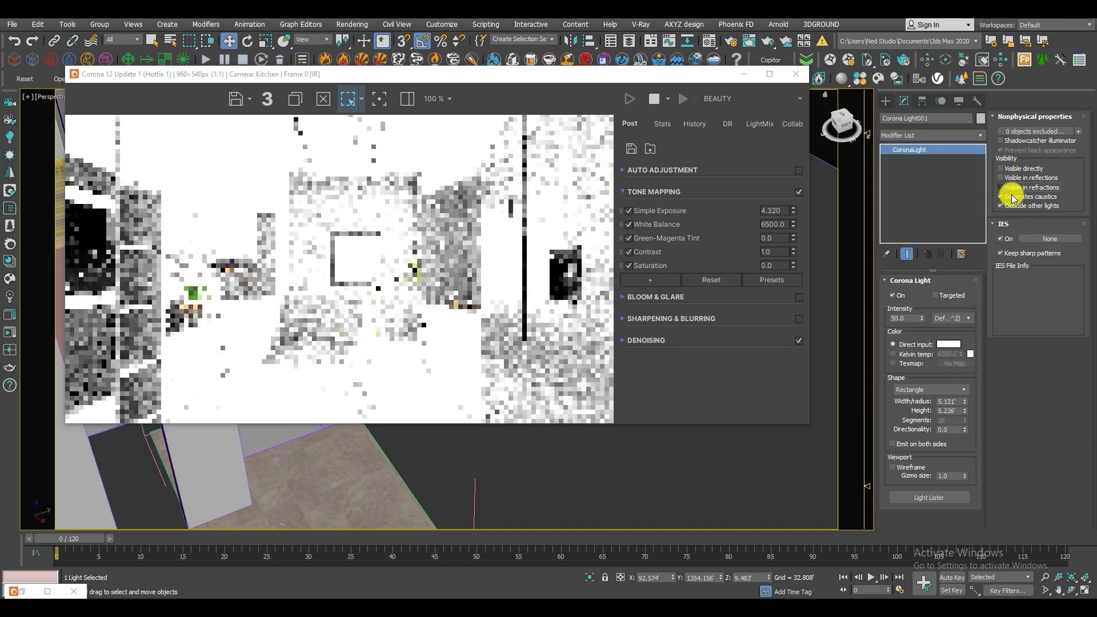
left_click(1002, 205)
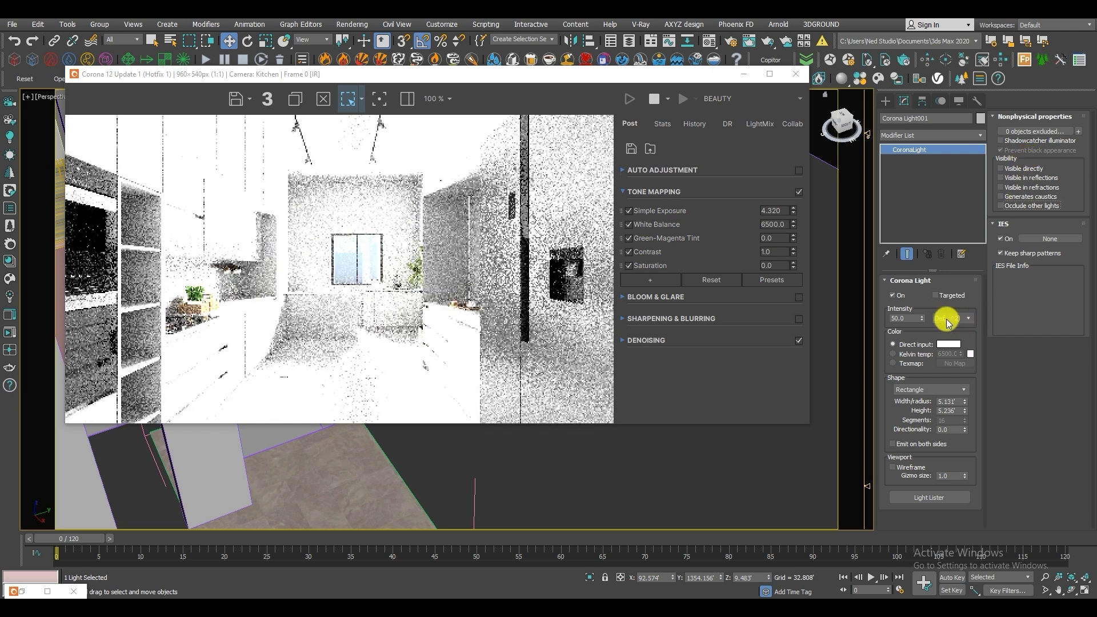
Step: Try an intensity of 1 on the window light, then set it to 2
type("1")
key("Return")
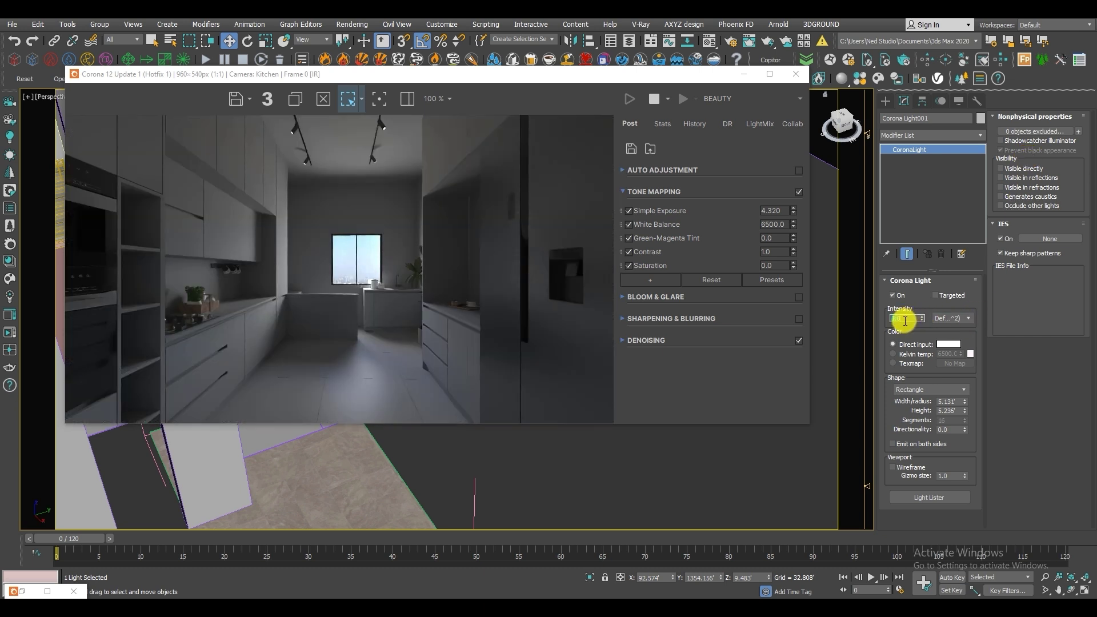
left_click_drag(430, 80, 439, 77)
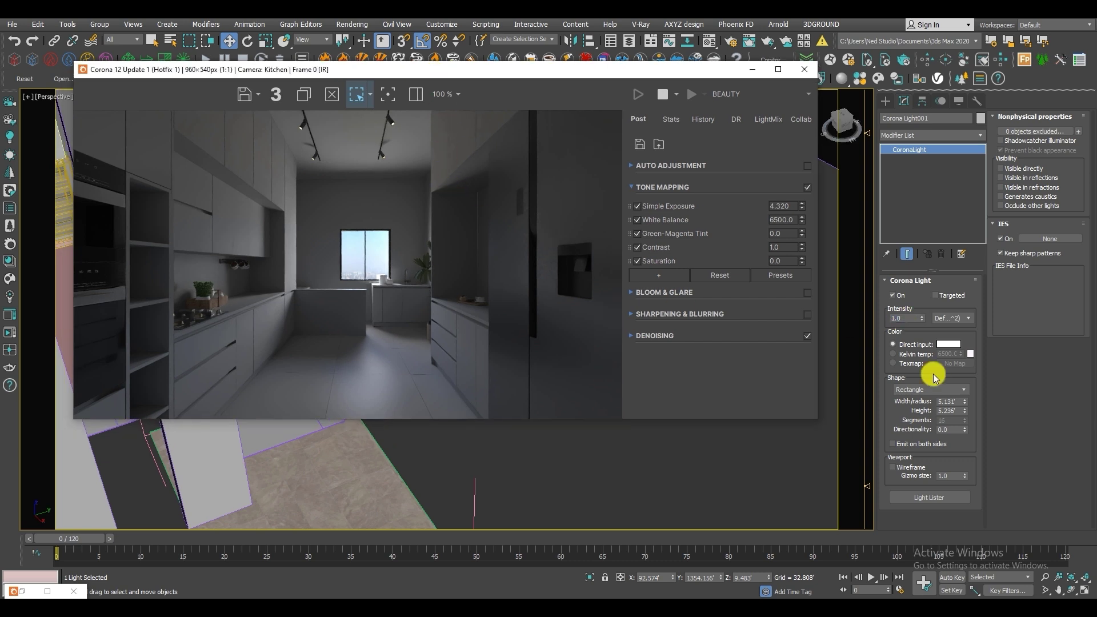
type("2")
key("Return")
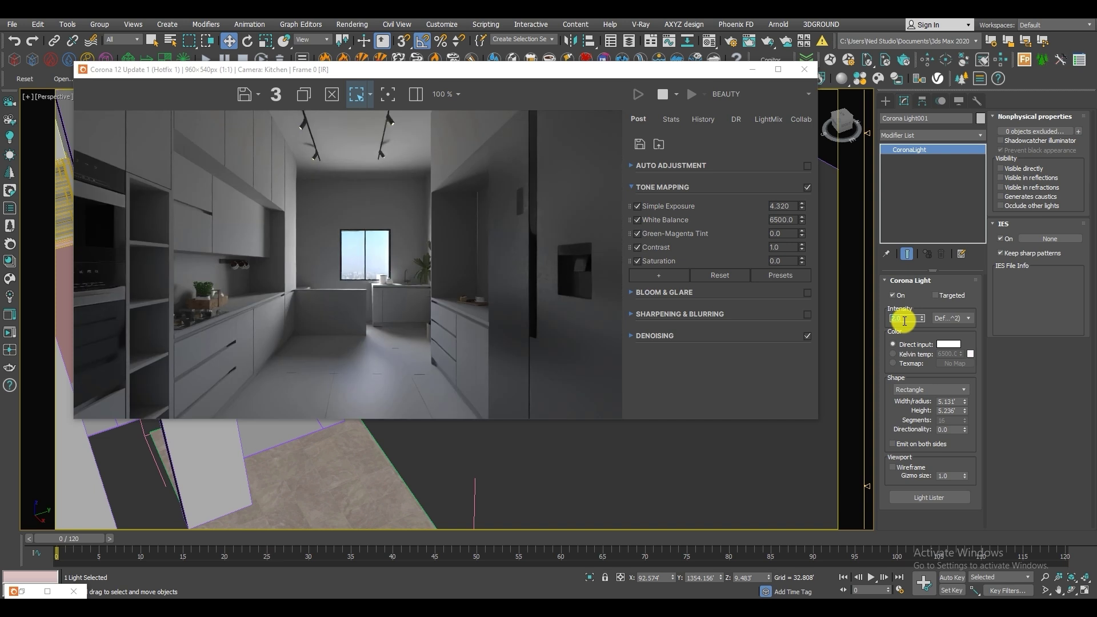
Step: Make the window light visible in reflections and compare how the cabinets and floor look in the render
left_click(1032, 179)
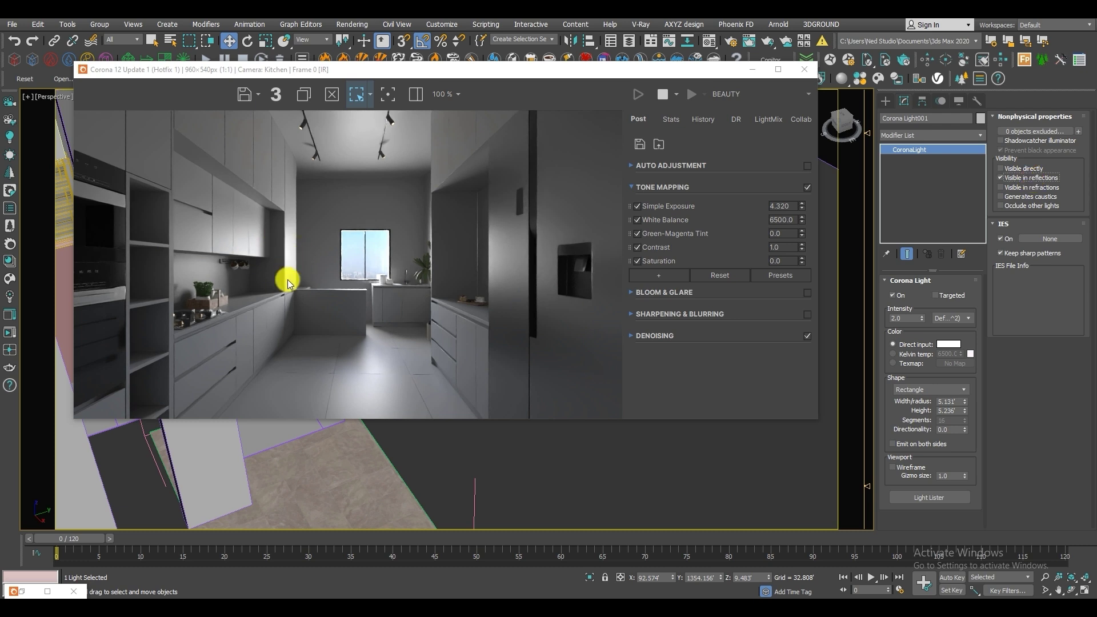
scroll(289, 265, "up", 2)
middle_click_drag(289, 265, 417, 224)
scroll(432, 265, "down", 1)
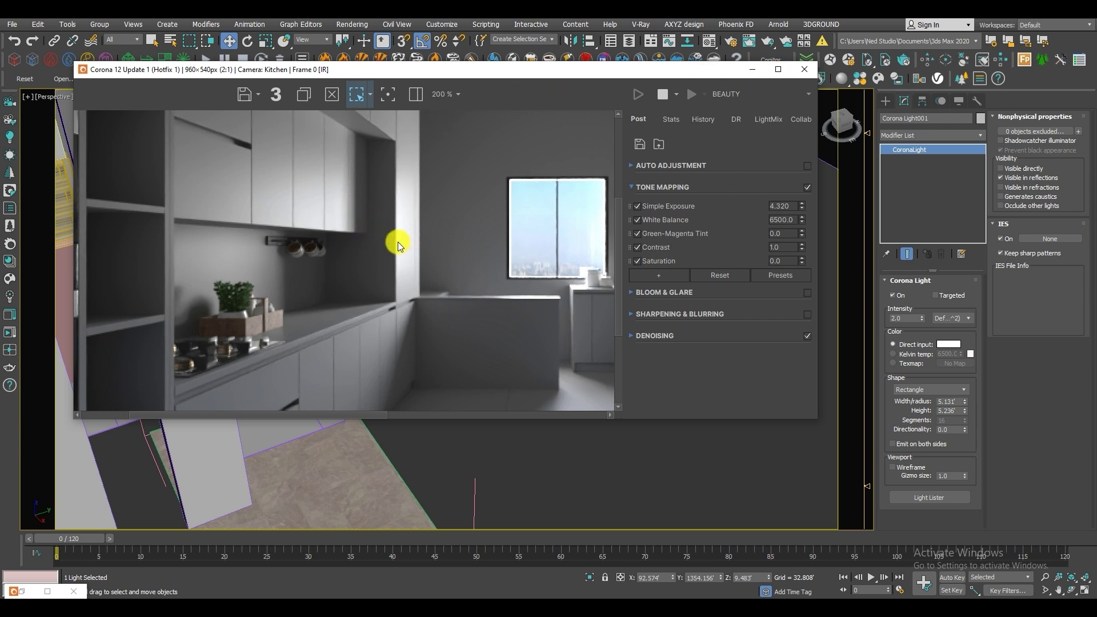
middle_click_drag(392, 228, 382, 207)
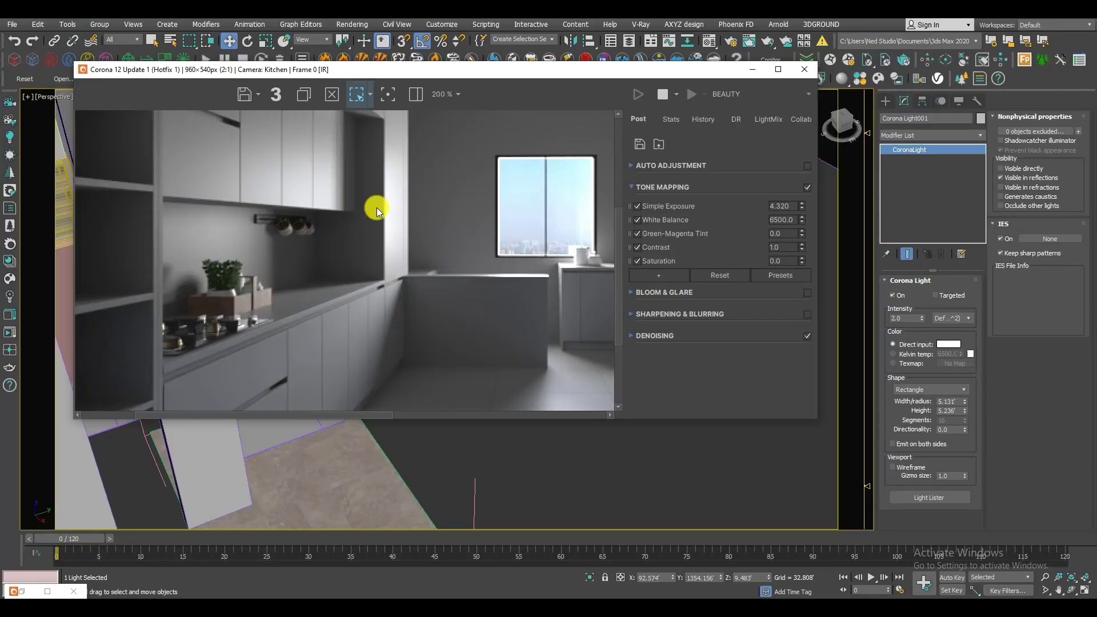
scroll(389, 236, "down", 2)
scroll(384, 237, "up", 1)
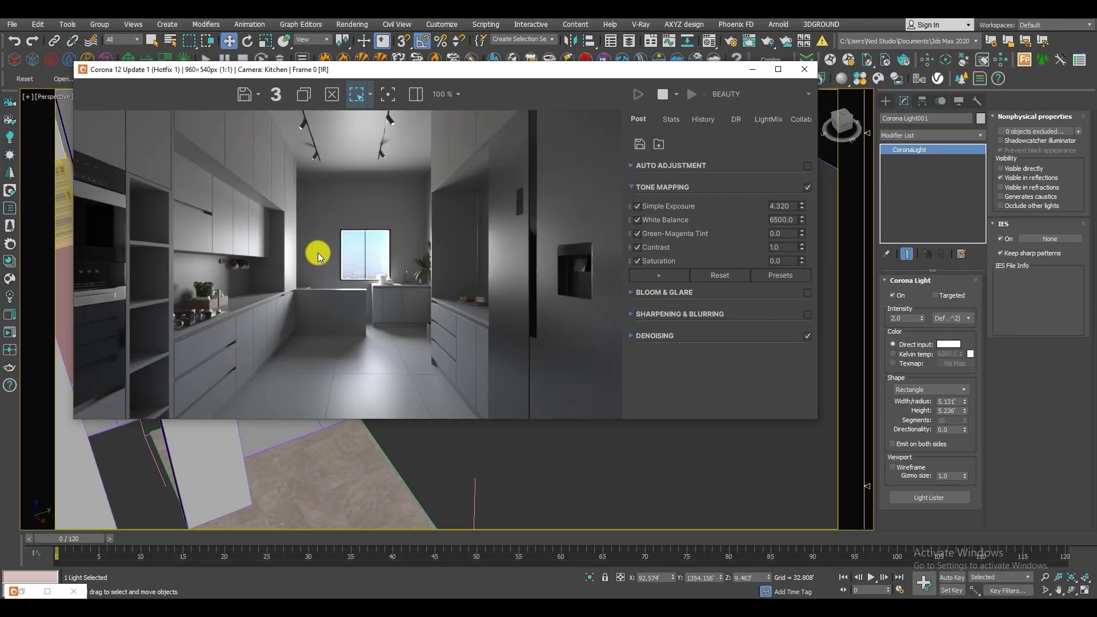
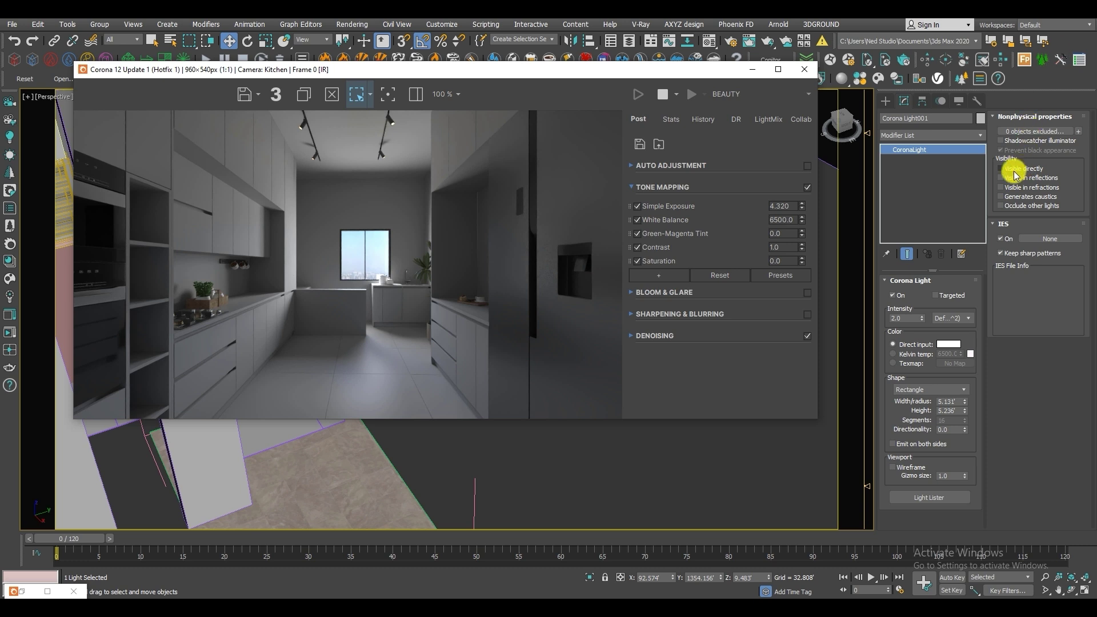
left_click(1006, 178)
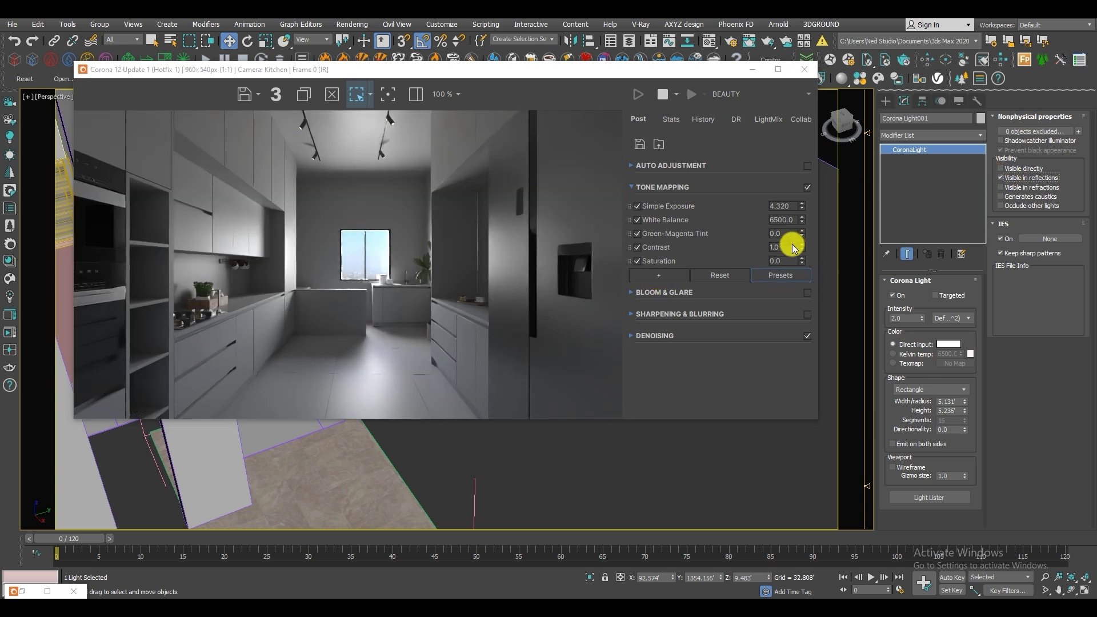
Step: Lower the tone mapping Simple Exposure to 4.082 and sample the pixel colour on the bright wall edge
left_click_drag(801, 205, 803, 212)
scroll(266, 238, "up", 1)
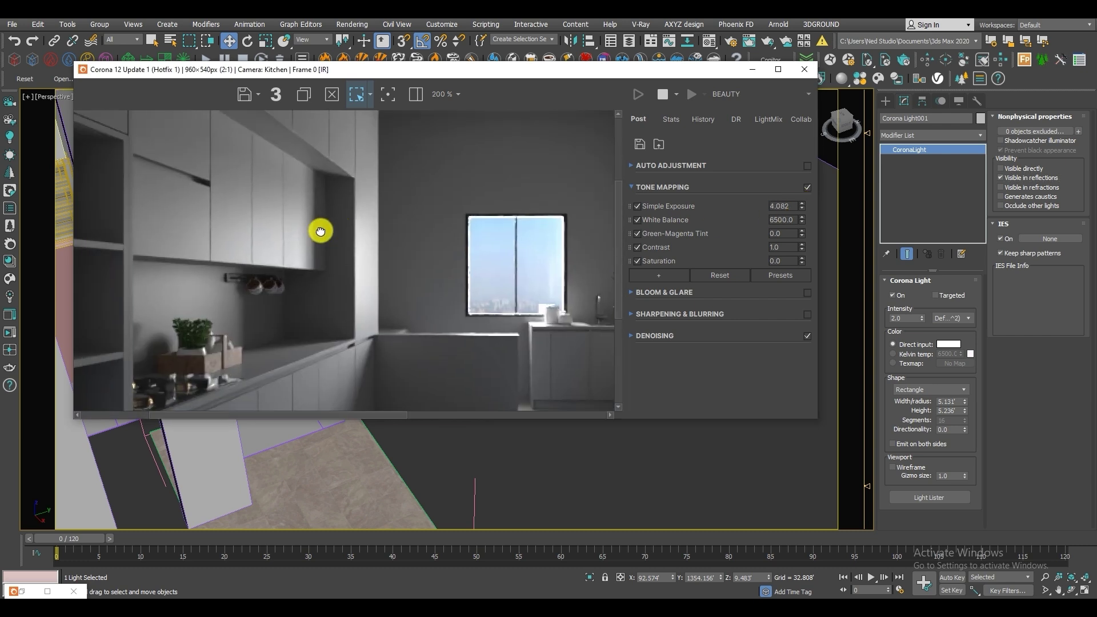
right_click(362, 272)
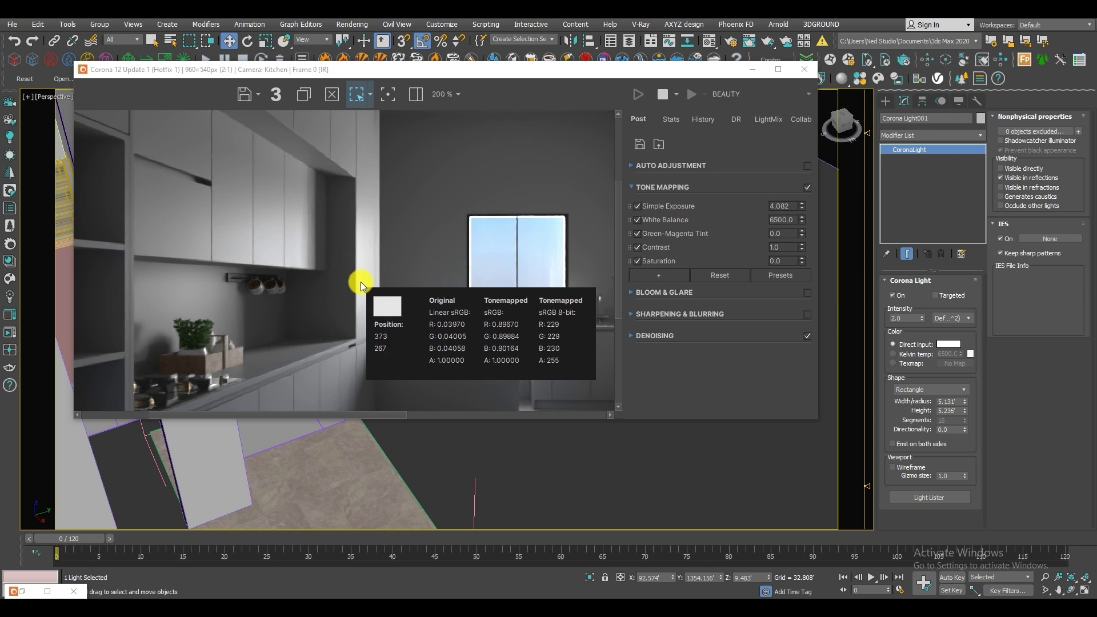
scroll(361, 279, "down", 1)
Step: Try a Filmic Mapping operator with 0.476 highlight compression, sample the bright wall edge, and delete the operator
left_click(656, 276)
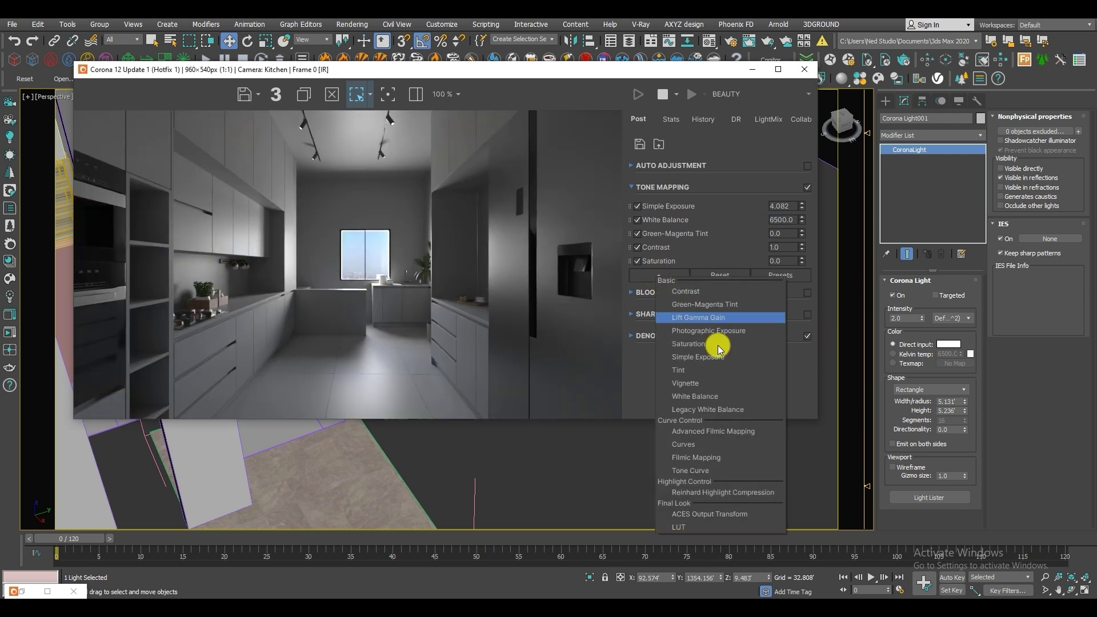
left_click(697, 456)
left_click_drag(801, 291, 802, 226)
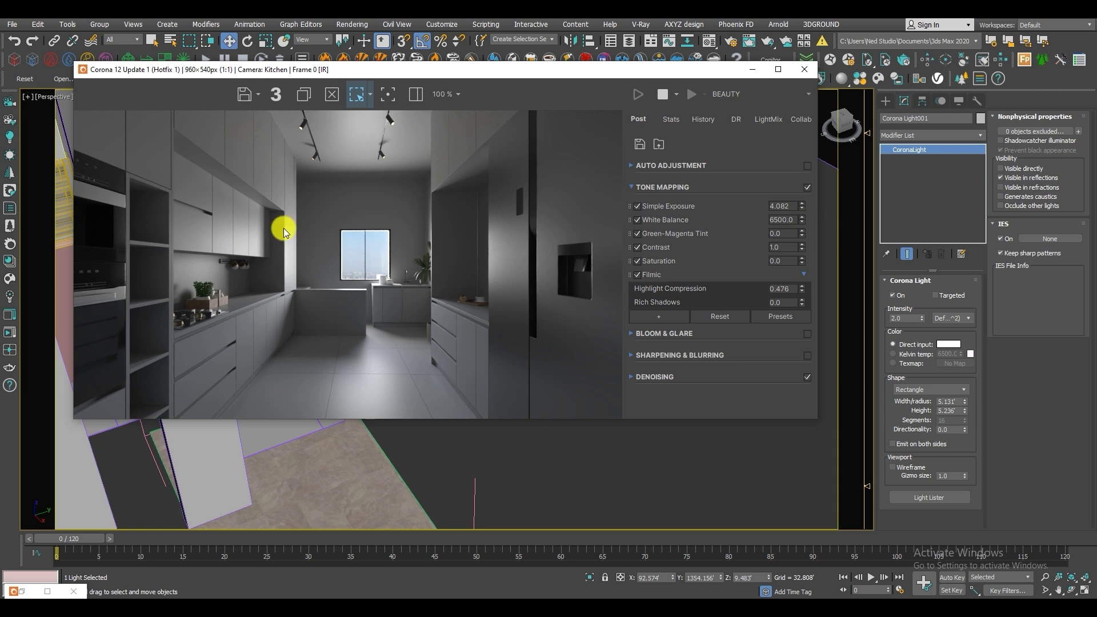
scroll(261, 248, "up", 1)
right_click(320, 256)
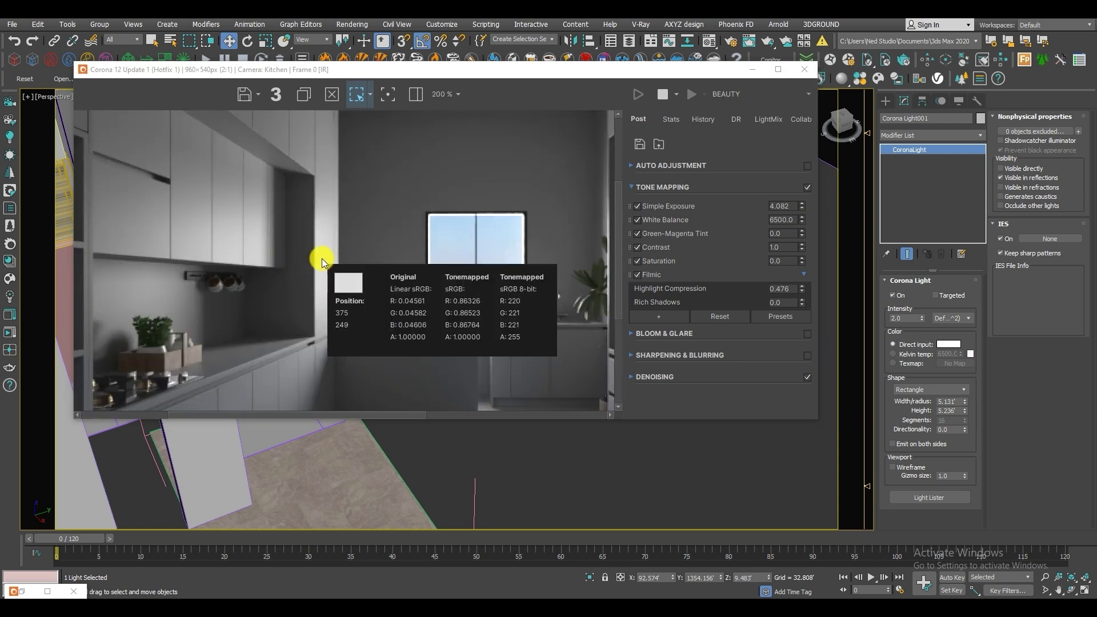
scroll(321, 259, "down", 1)
right_click(658, 274)
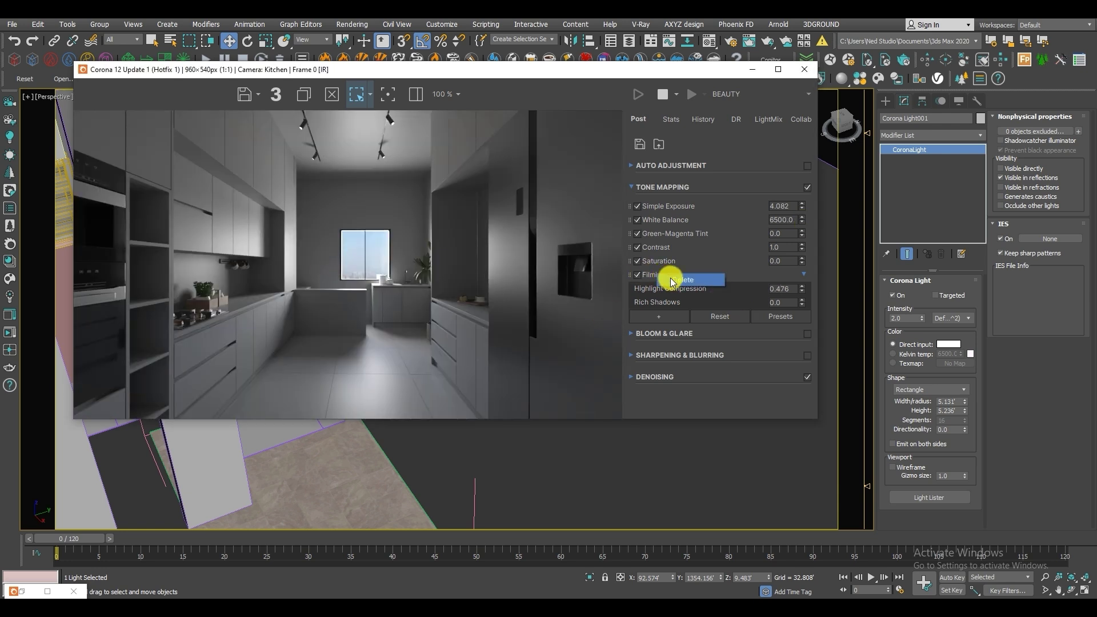
left_click(669, 279)
Step: Add an Advanced Filmic Mapping operator to the tone mapping
left_click(656, 277)
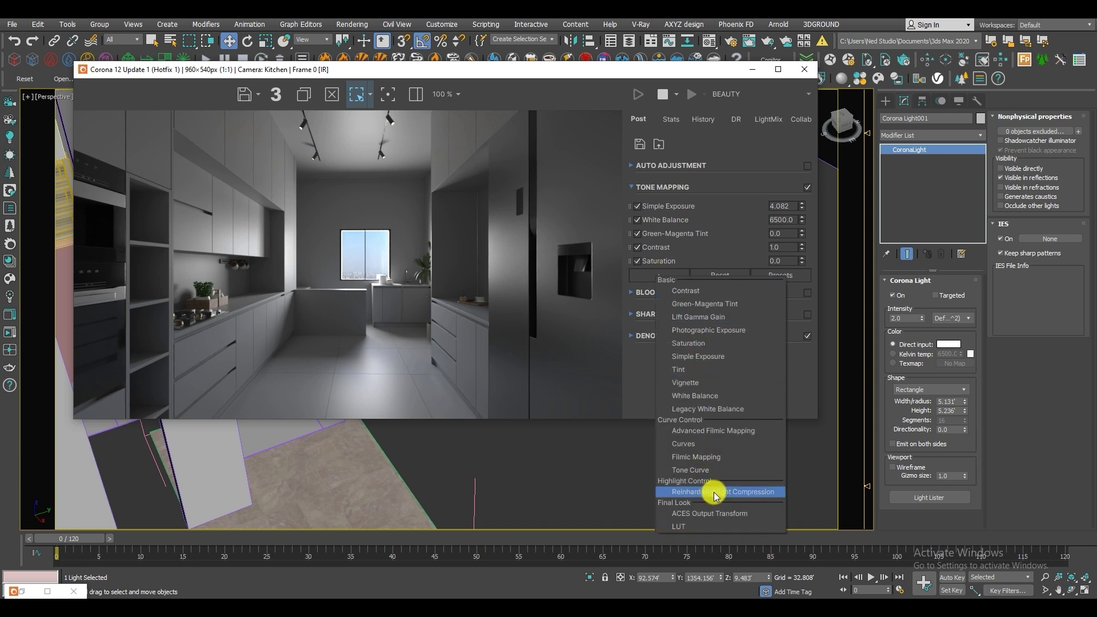
left_click(713, 431)
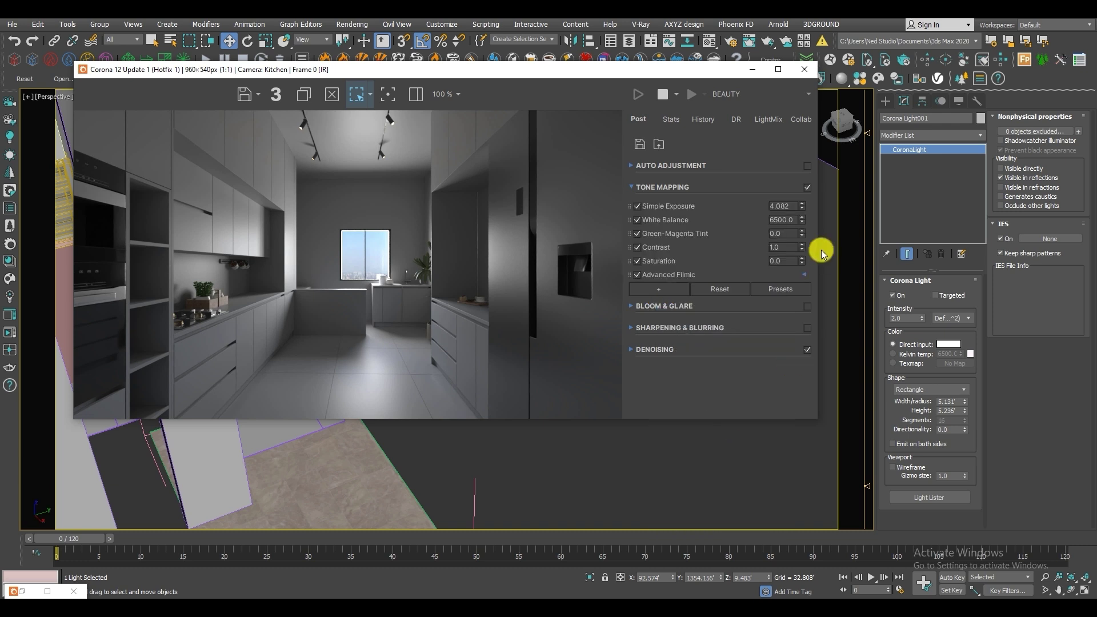
Step: Raise the Advanced Filmic Shoulder Strength to 2.112 and set the Simple Exposure to 4.452
left_click(804, 276)
left_click_drag(794, 318, 781, 192)
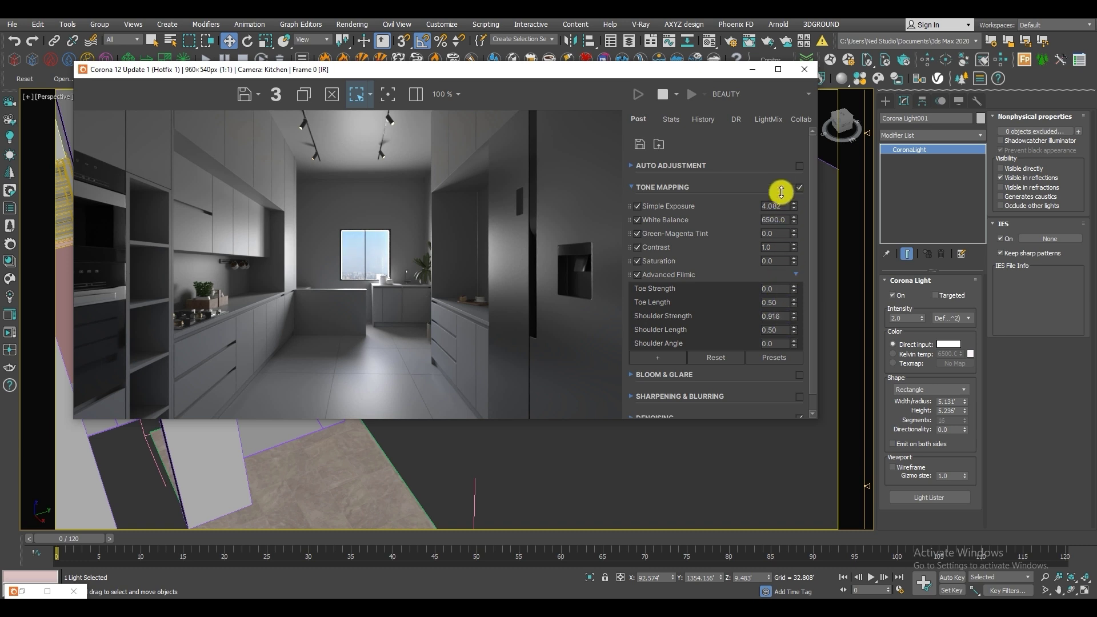
scroll(296, 259, "up", 1)
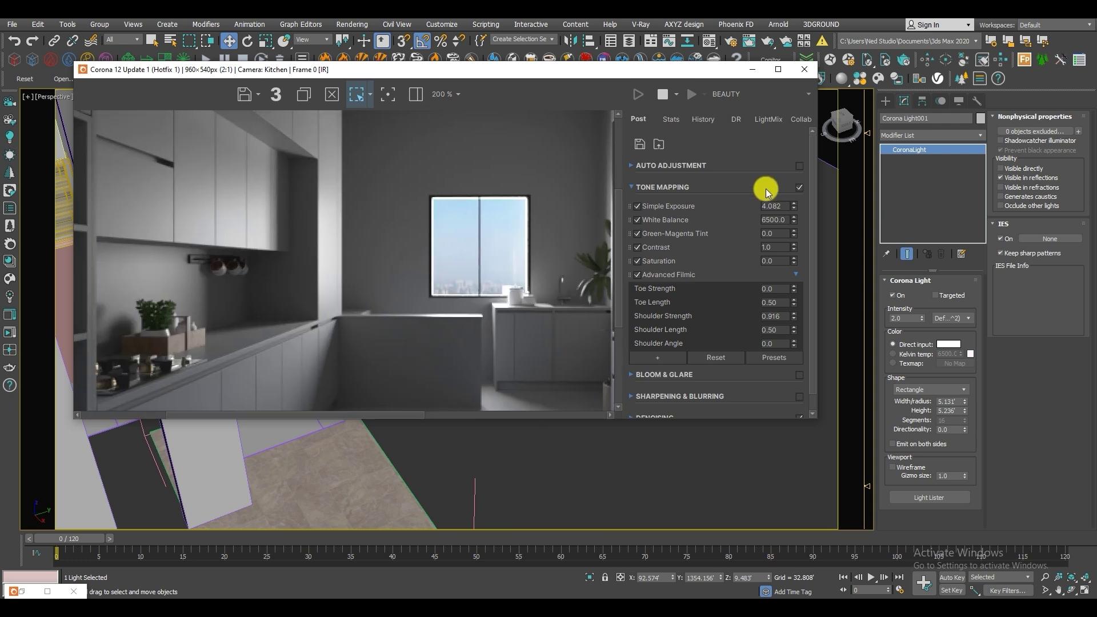
mouse_move(792, 209)
left_mouse_down()
mouse_move(795, 183)
mouse_move(794, 194)
left_mouse_up()
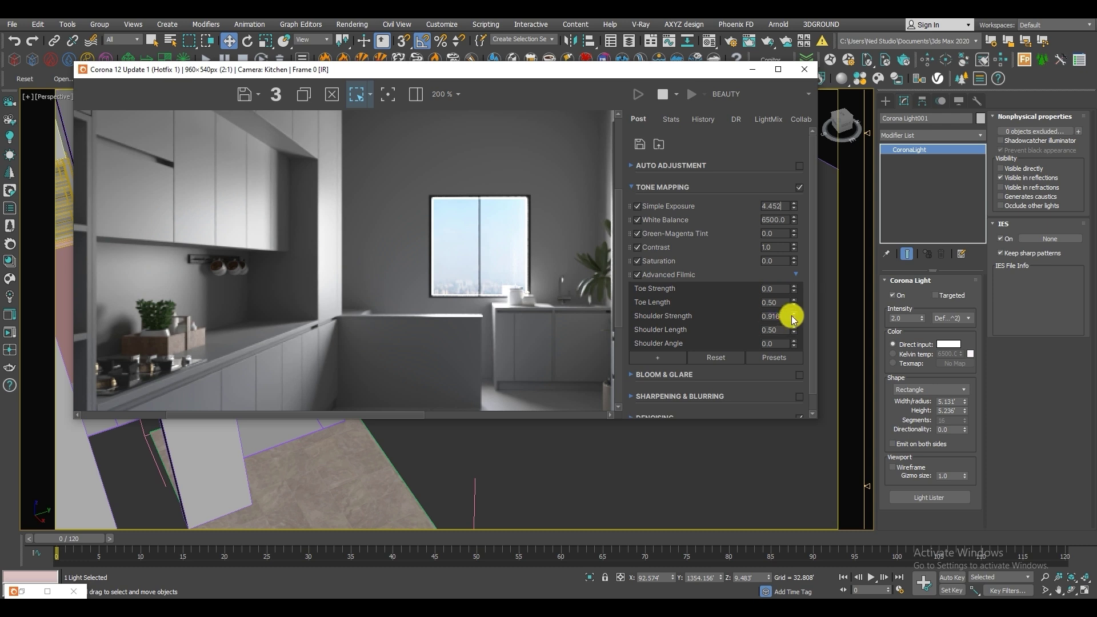
left_click_drag(795, 309, 775, 191)
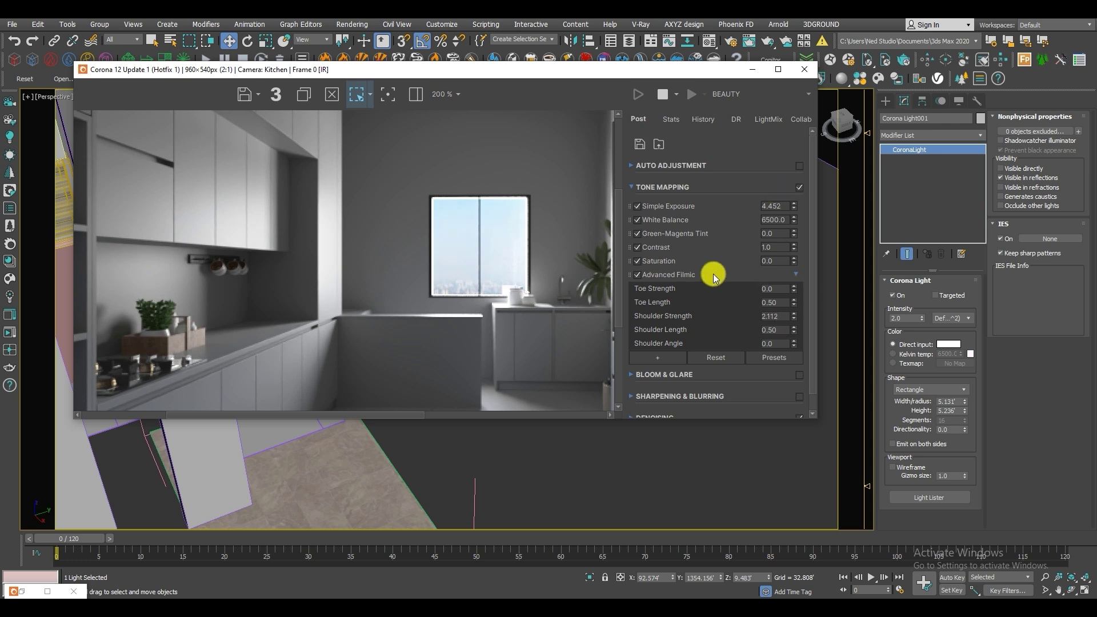
Step: Toggle the Advanced Filmic operator off and on to compare its effect on the window and walls in the render
left_click(636, 277)
left_click(637, 277)
left_click(636, 276)
left_click(637, 276)
left_click(636, 276)
left_click(636, 276)
left_click(636, 277)
left_click(636, 276)
scroll(376, 296, "down", 2)
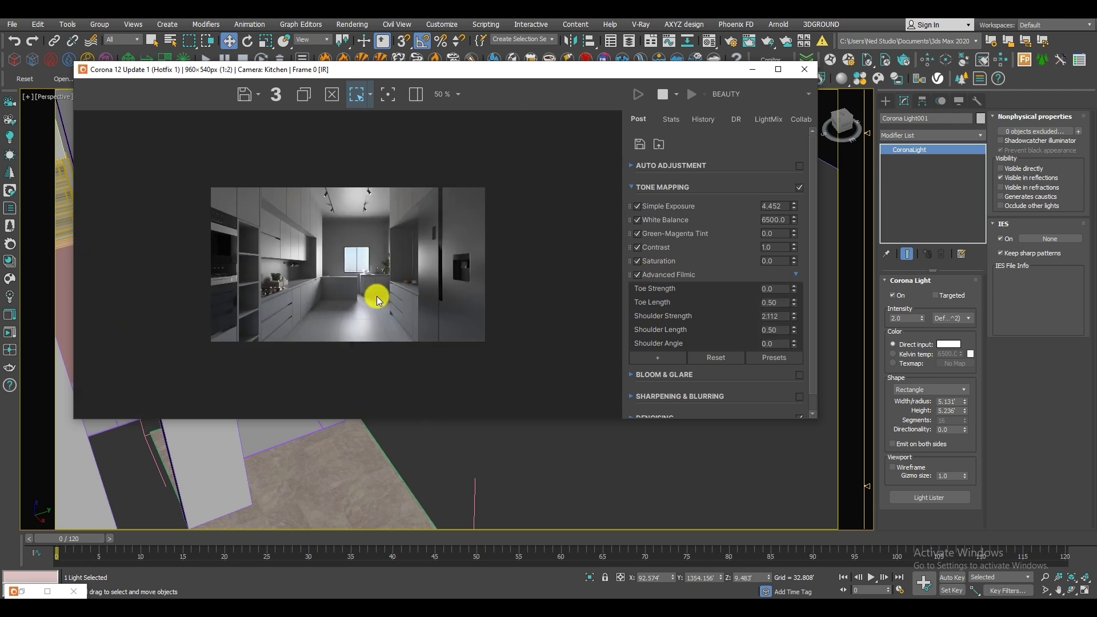
scroll(342, 284, "up", 1)
Step: Set the window light's intensity to 1.5 and check the cabinets and window in the render
left_click(905, 320)
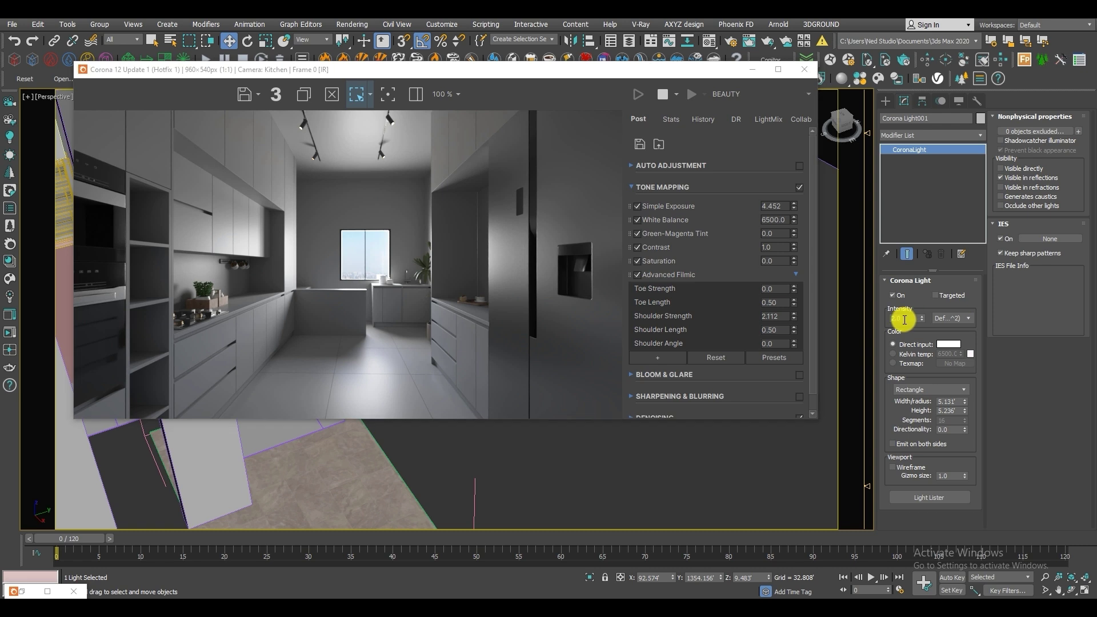
type("1.5")
key("Return")
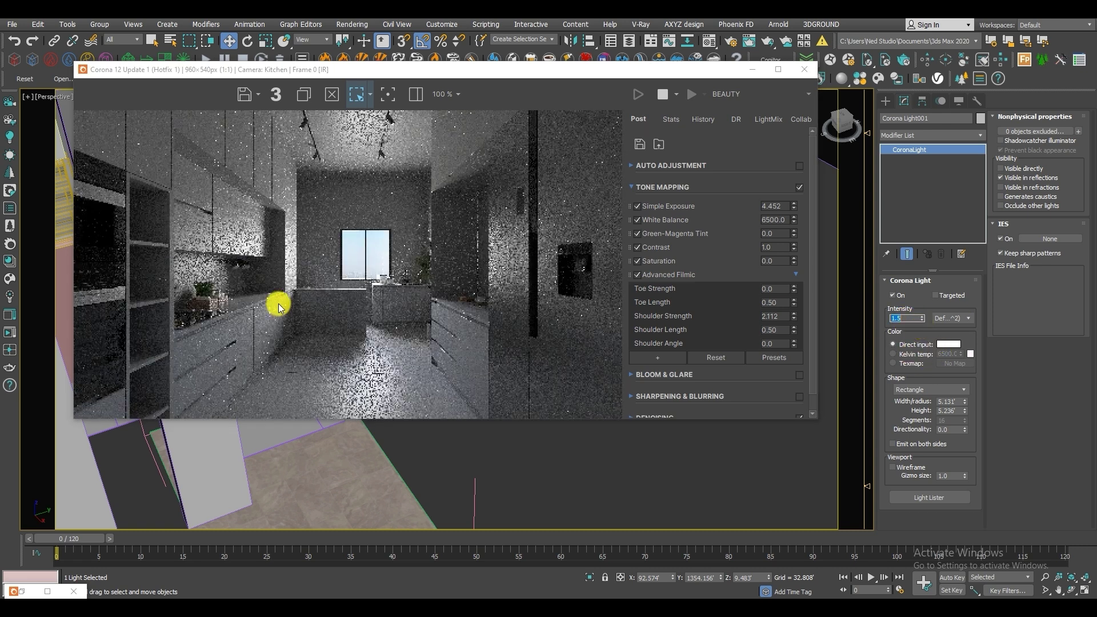
scroll(272, 270, "up", 1)
middle_click_drag(272, 270, 327, 267)
middle_click_drag(404, 228, 378, 230)
scroll(378, 231, "down", 2)
scroll(342, 252, "up", 1)
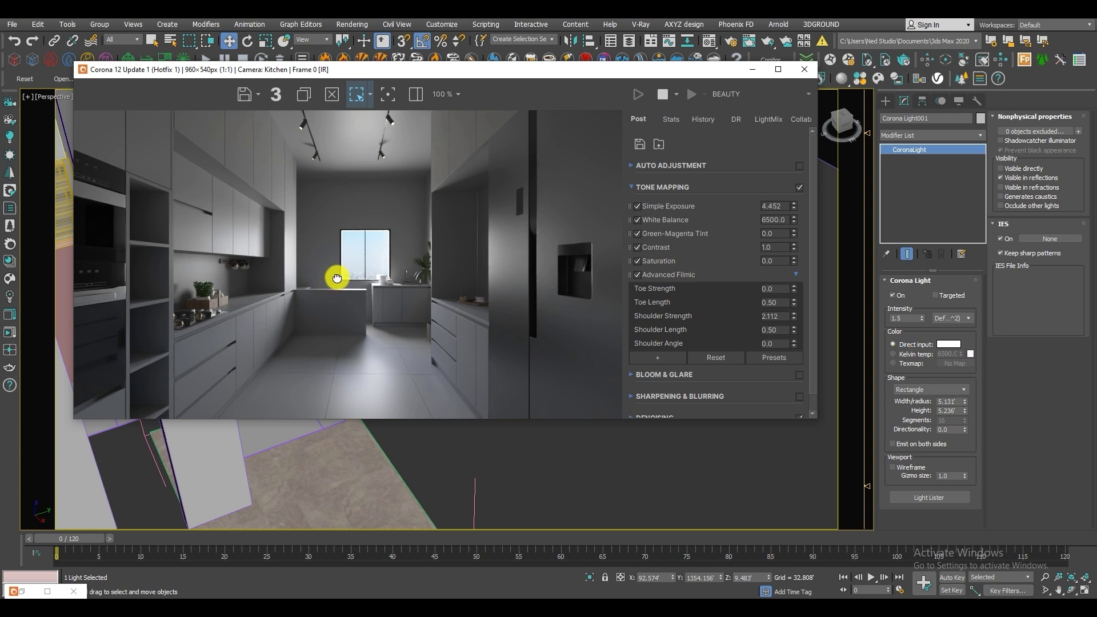
scroll(303, 263, "up", 1)
middle_click_drag(300, 264, 324, 243)
scroll(324, 243, "down", 1)
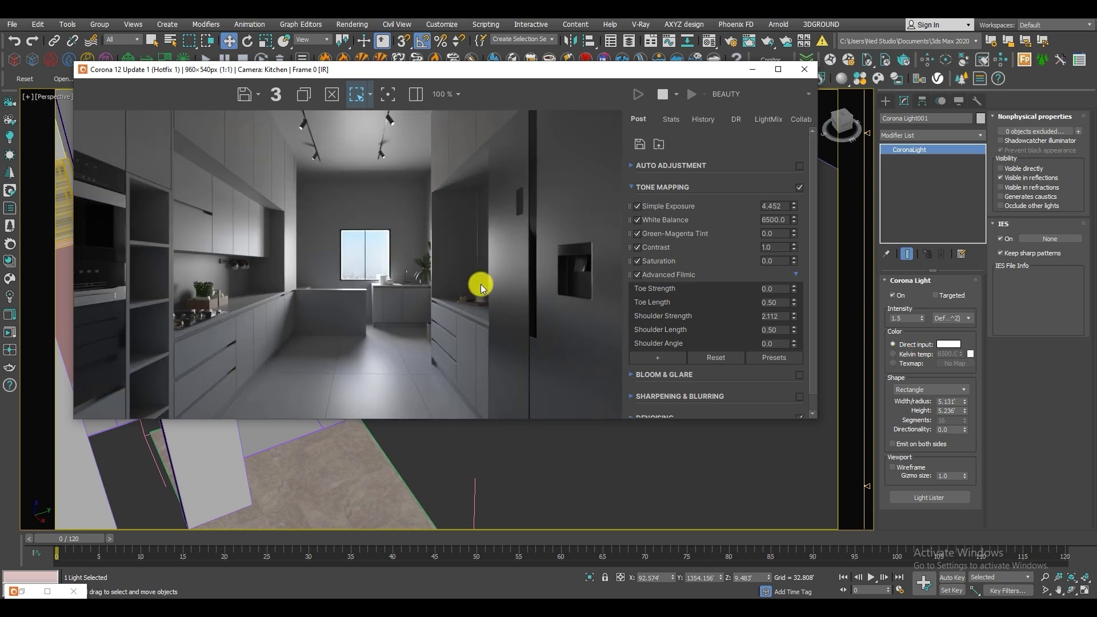
Step: Switch the window light's colour to Kelvin temperature and set it to 6000
left_click(908, 354)
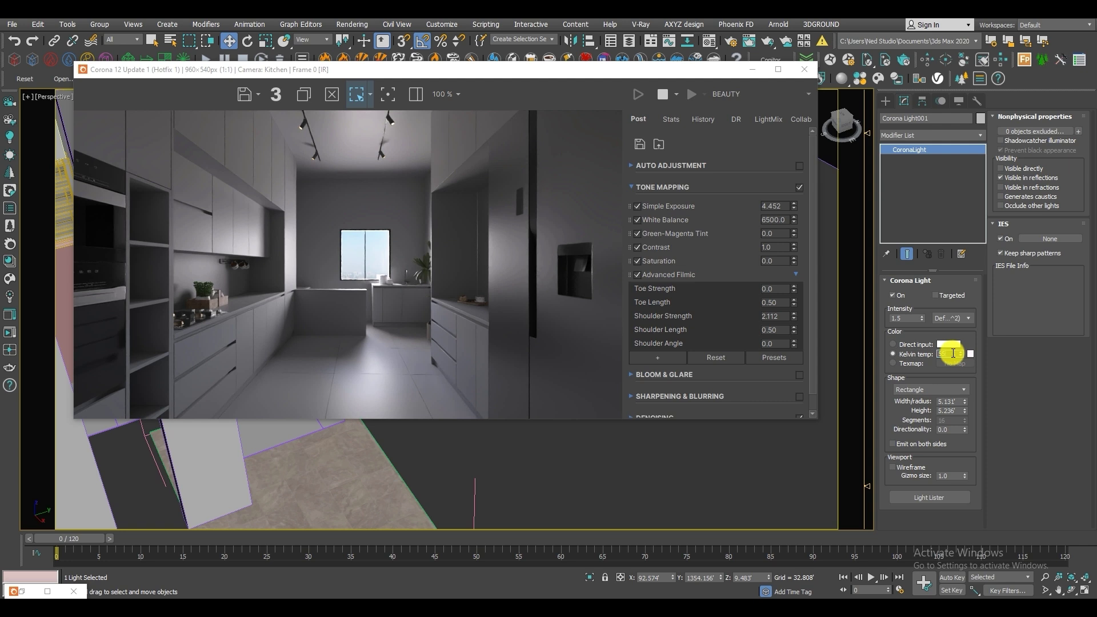
key("Return")
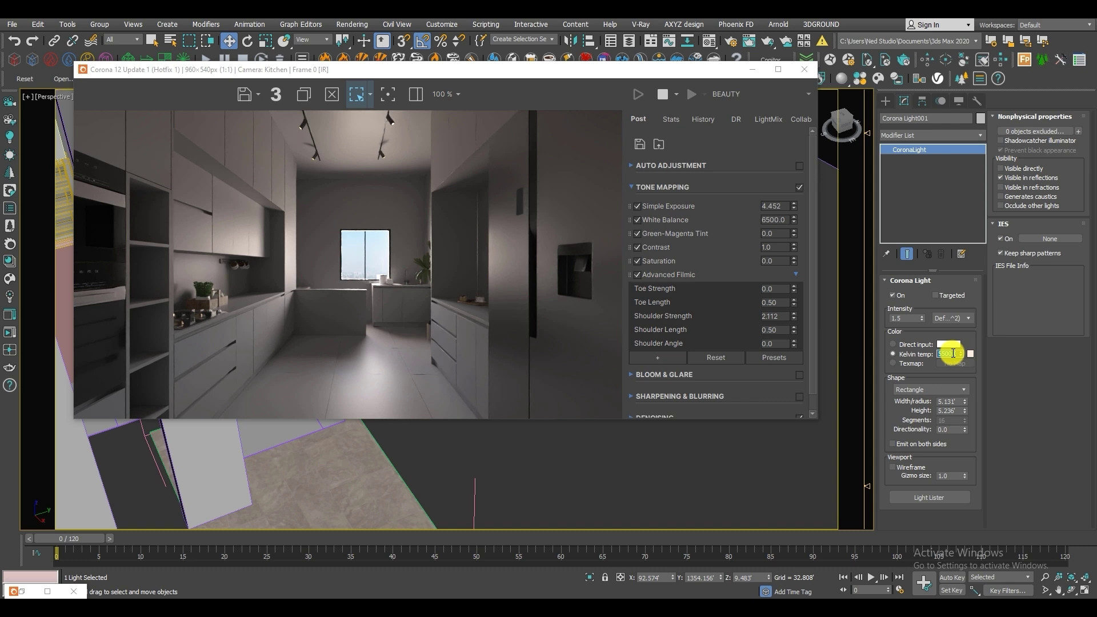
type("6000")
key("Return")
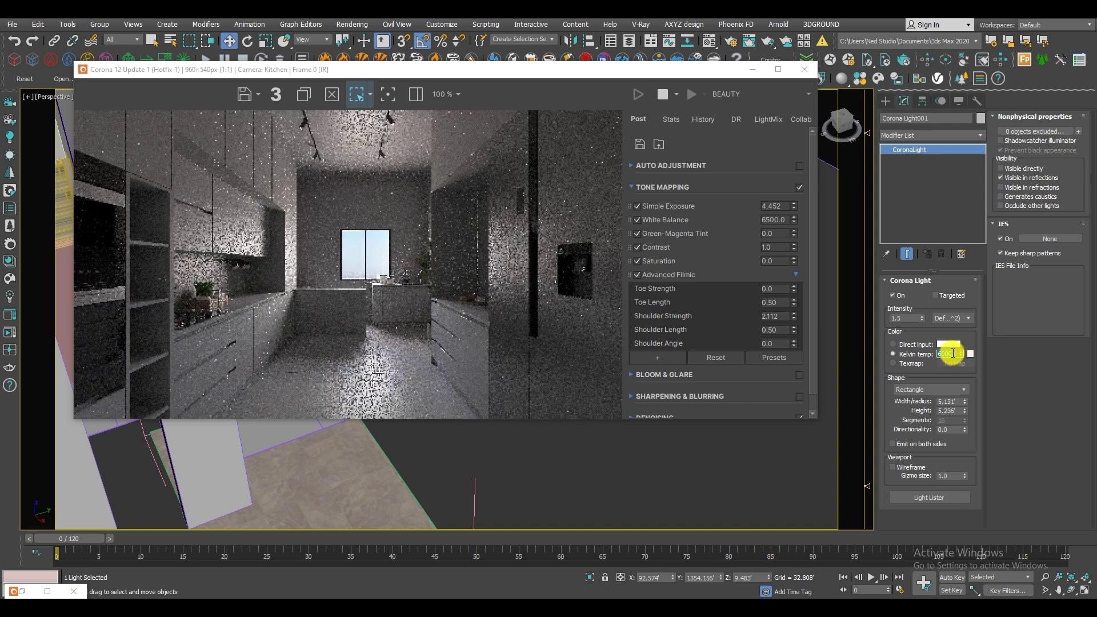
Step: Set the window light's intensity to 1.0 and check the render
type("1")
key("Return")
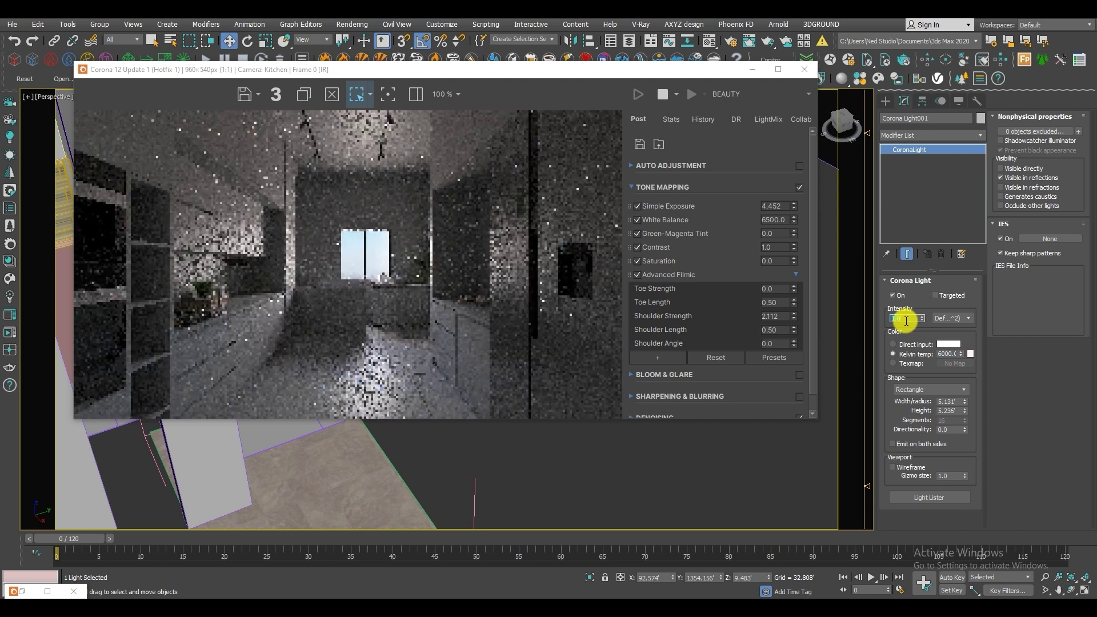
left_click(400, 294)
scroll(253, 257, "up", 1)
scroll(256, 258, "down", 1)
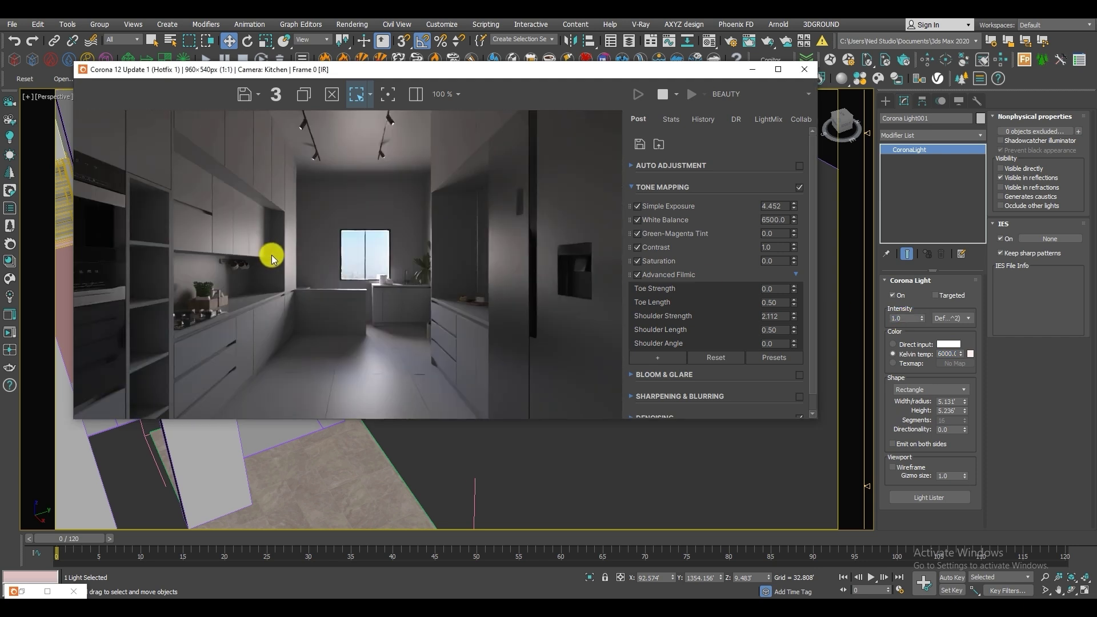
Step: Delete the Advanced Filmic operator from the tone mapping and lower the Simple Exposure to 4.077
left_click(637, 276)
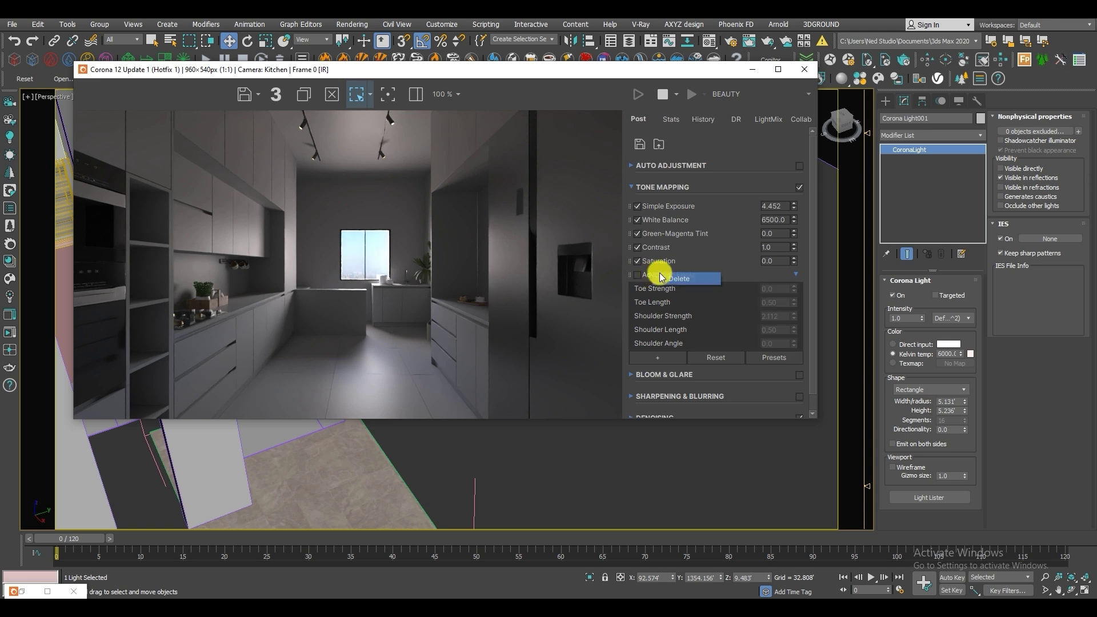
left_click(665, 278)
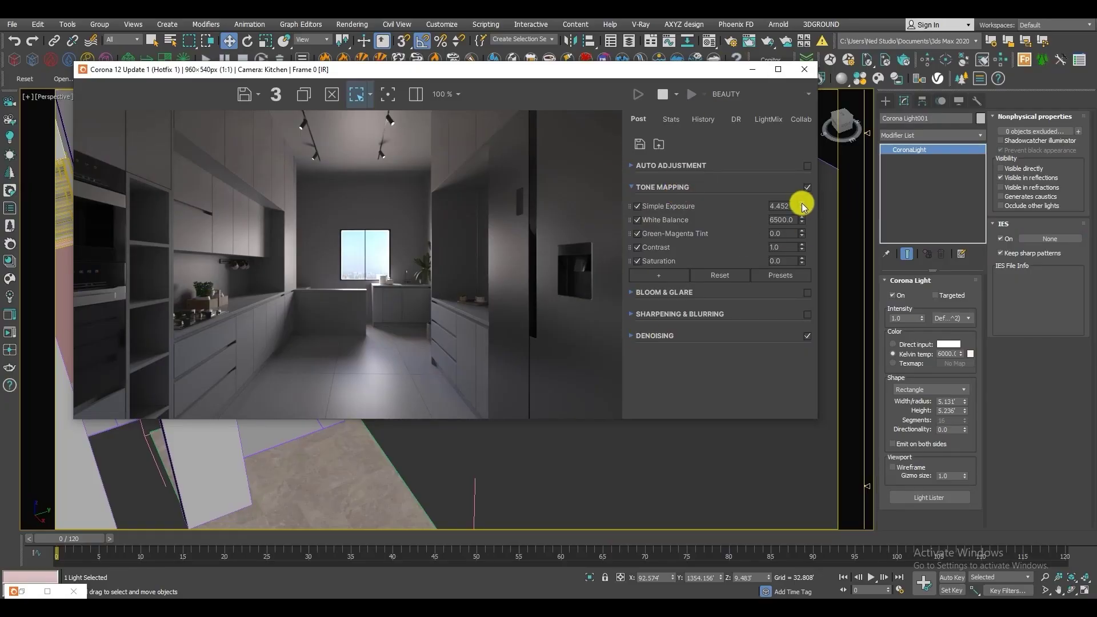
left_click_drag(802, 207, 796, 222)
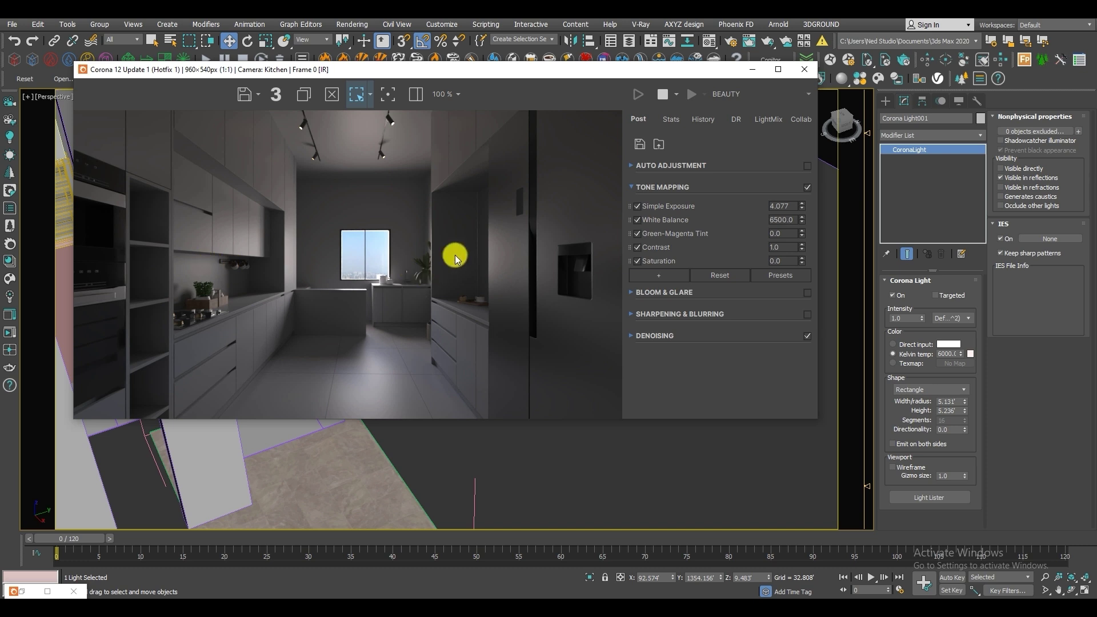
left_click_drag(509, 73, 560, 135)
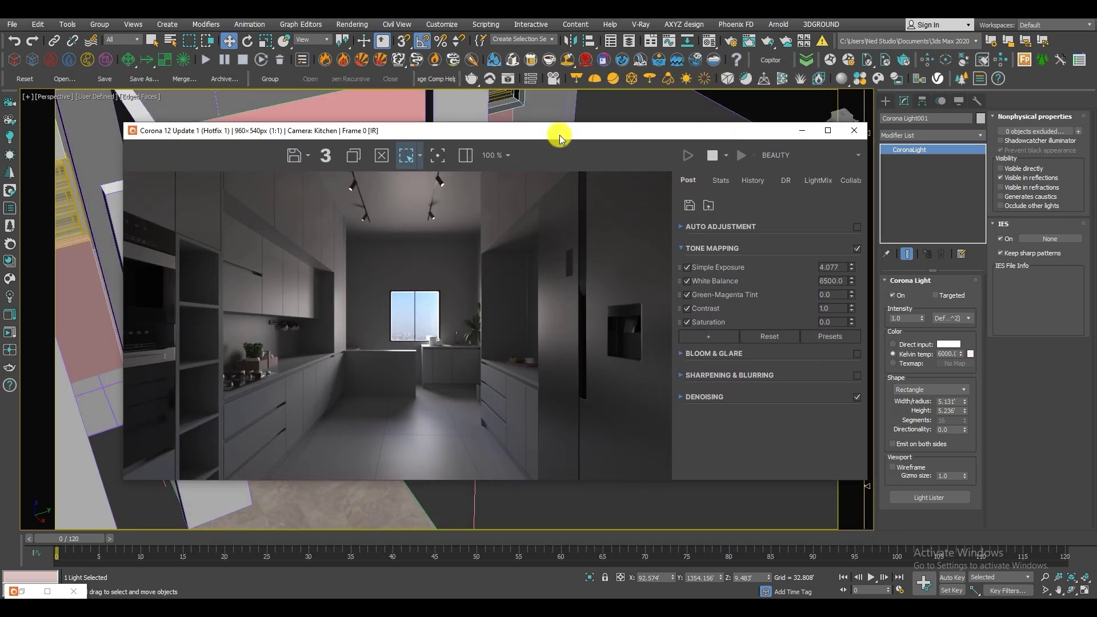
scroll(360, 351, "up", 1)
scroll(472, 228, "down", 1)
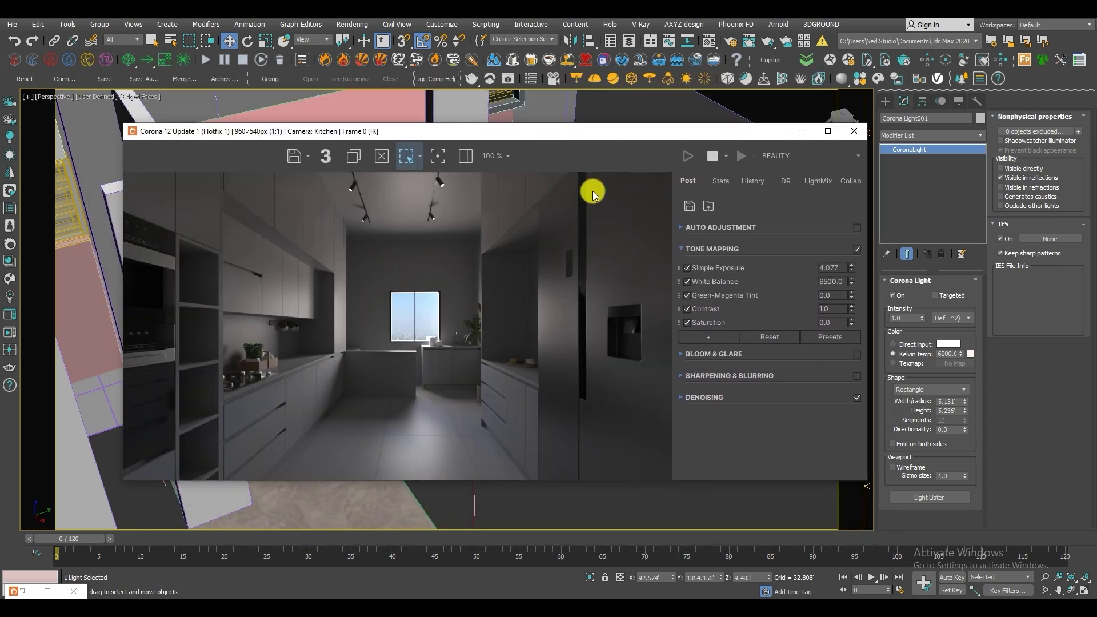
Step: Draw a thin rectangular Corona Light about 7.811' by 0.075' with AutoGrid along the back edge of the hob countertop
left_click_drag(592, 132, 636, 369)
scroll(303, 181, "down", 2)
middle_click_drag(304, 181, 573, 320)
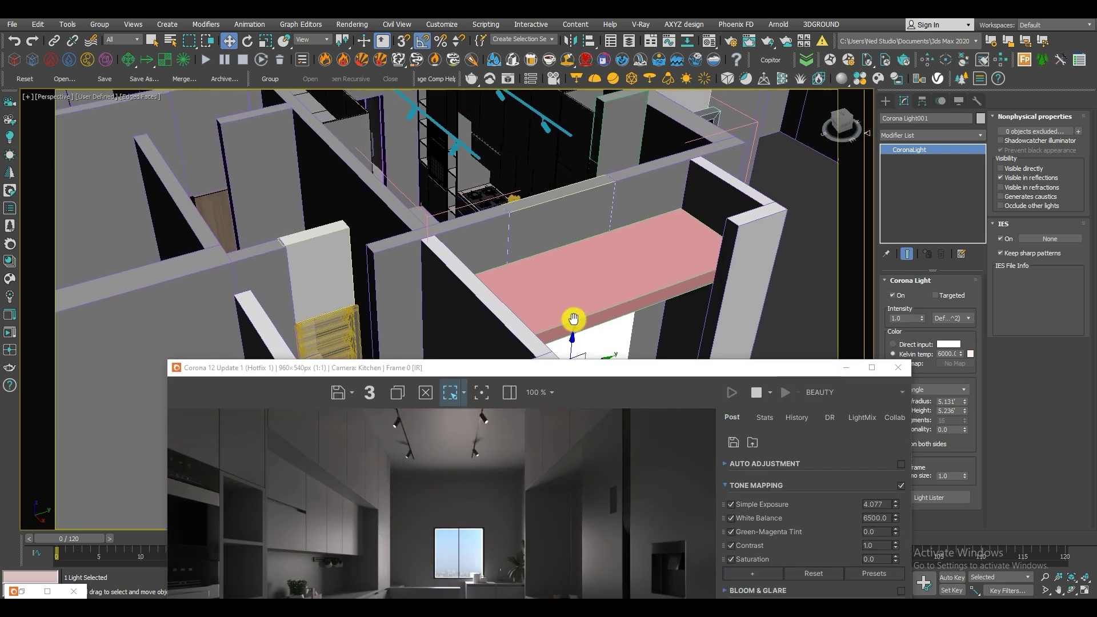
middle_click_drag(440, 144, 509, 160, "alt")
middle_click_drag(382, 233, 653, 190)
middle_click_drag(600, 224, 582, 212, "alt")
scroll(587, 219, "up", 3)
middle_click_drag(582, 212, 587, 235)
left_click(885, 102)
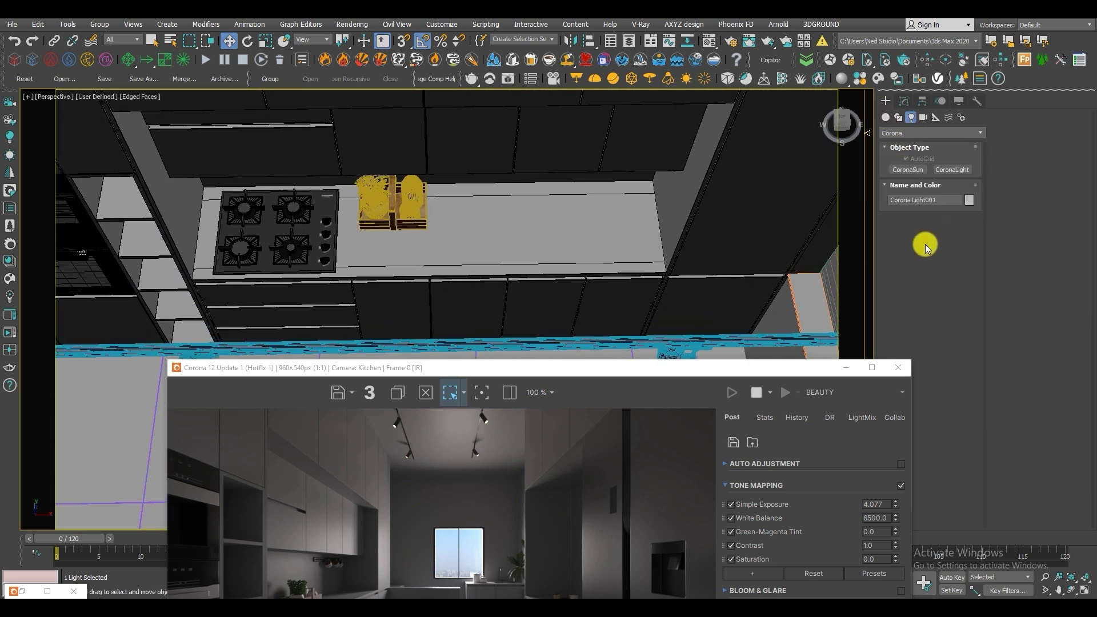
left_click(951, 169)
left_click(927, 331)
left_click(916, 328)
middle_click_drag(637, 200, 676, 228)
scroll(651, 218, "up", 3)
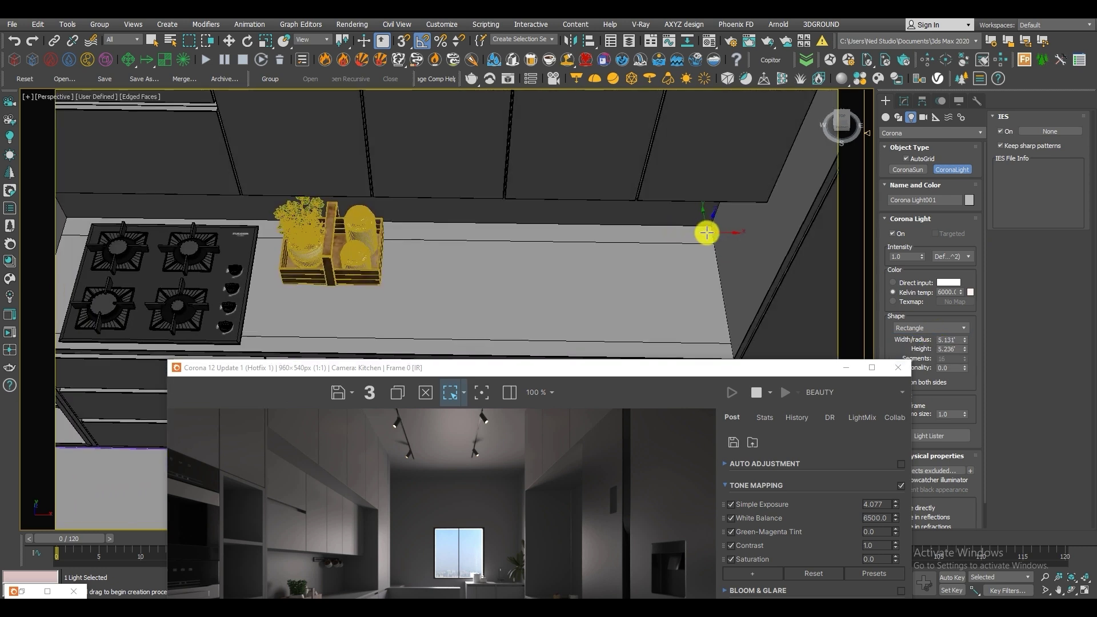
left_click_drag(708, 233, 65, 218)
Step: Raise the thin light to the underside of the upper cabinets and nudge it towards the backsplash
key("w")
left_click_drag(414, 226, 418, 225)
middle_click_drag(412, 225, 477, 200, "alt")
scroll(384, 203, "up", 2)
middle_click_drag(384, 204, 360, 224)
middle_click_drag(434, 199, 458, 276)
left_click_drag(389, 336, 460, 80)
scroll(413, 125, "up", 3)
middle_click_drag(411, 128, 430, 127, "alt")
scroll(348, 140, "up", 2)
middle_click_drag(348, 140, 426, 172)
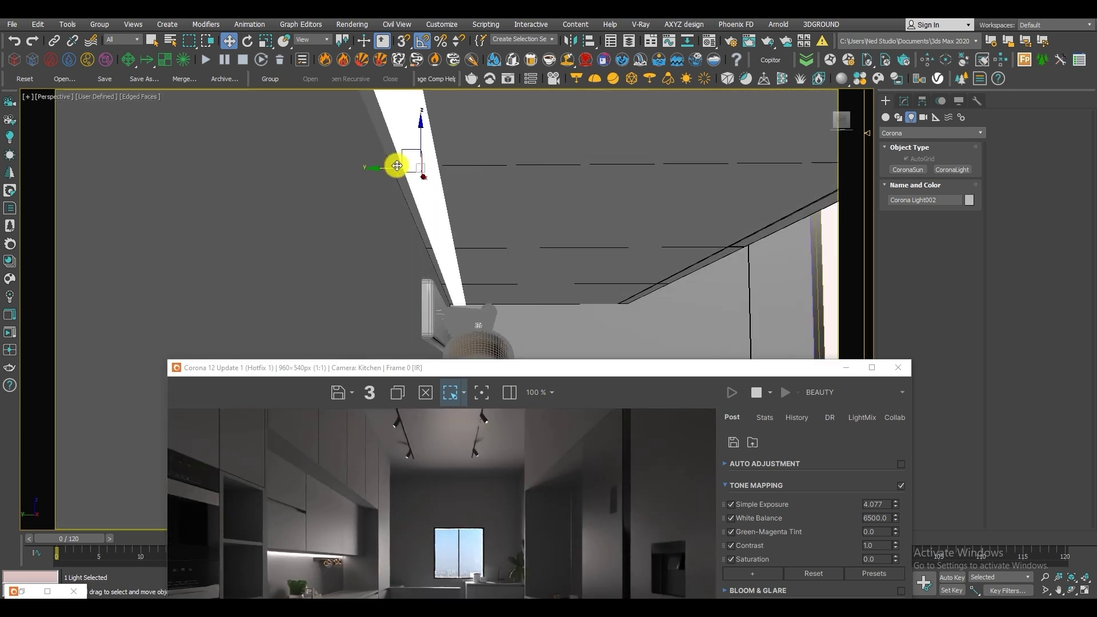
mouse_move(391, 166)
left_mouse_down()
mouse_move(362, 164)
mouse_move(382, 164)
left_mouse_up()
middle_click_drag(505, 190, 474, 201, "alt")
Step: Set the under-cabinet light's Kelvin temperature to 3500, make it visible directly, and check its glow in the render
key("alt+w")
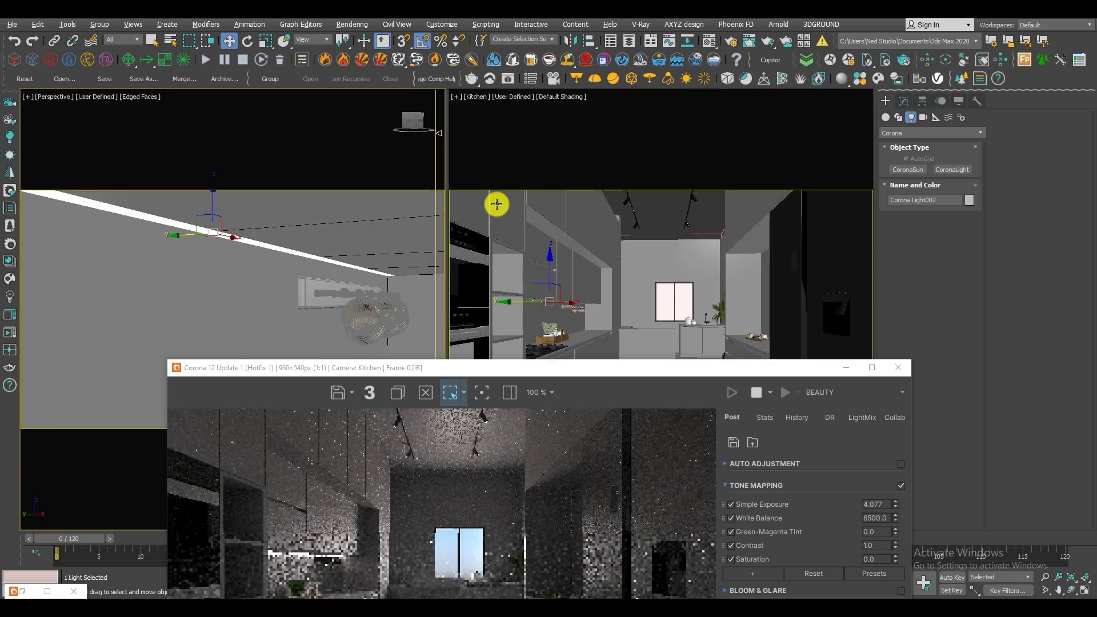
middle_click(688, 244)
key("alt+w")
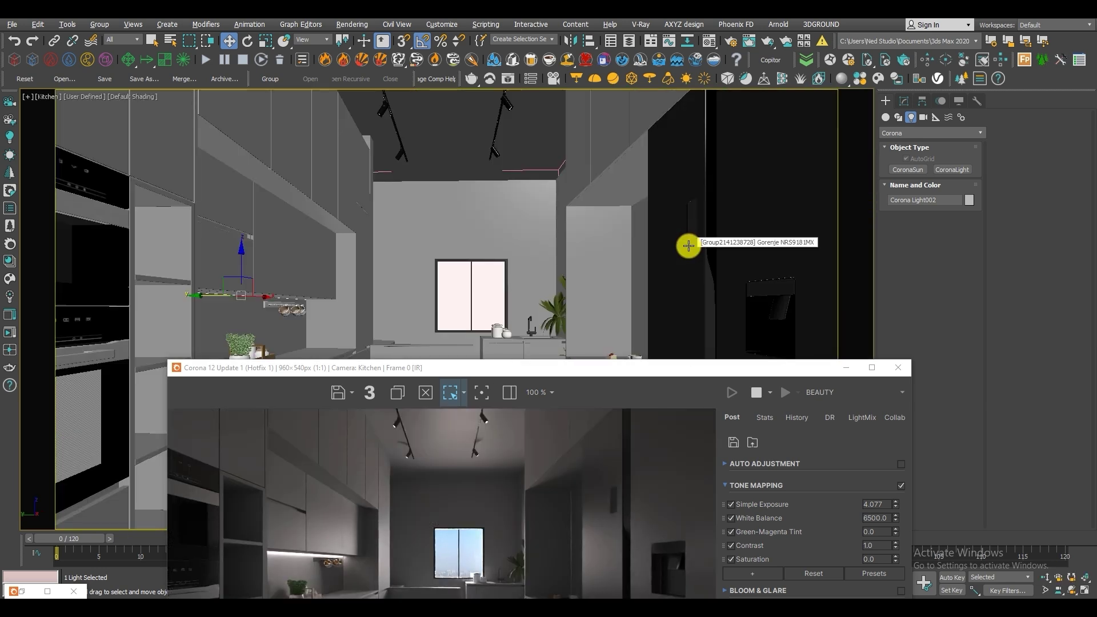
left_click_drag(553, 372, 488, 91)
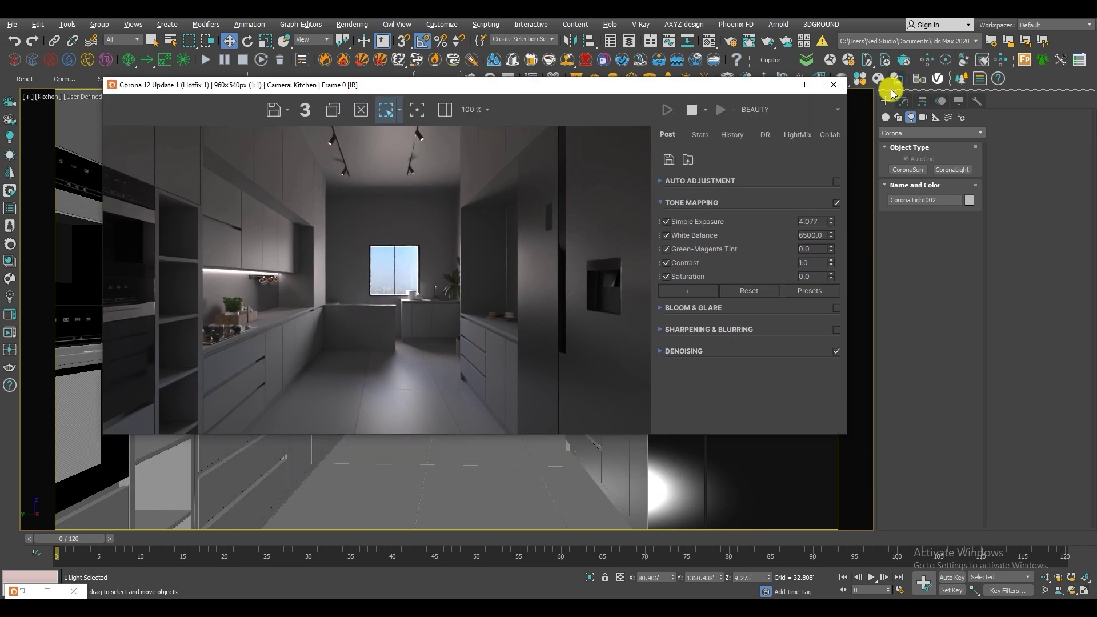
left_click(903, 101)
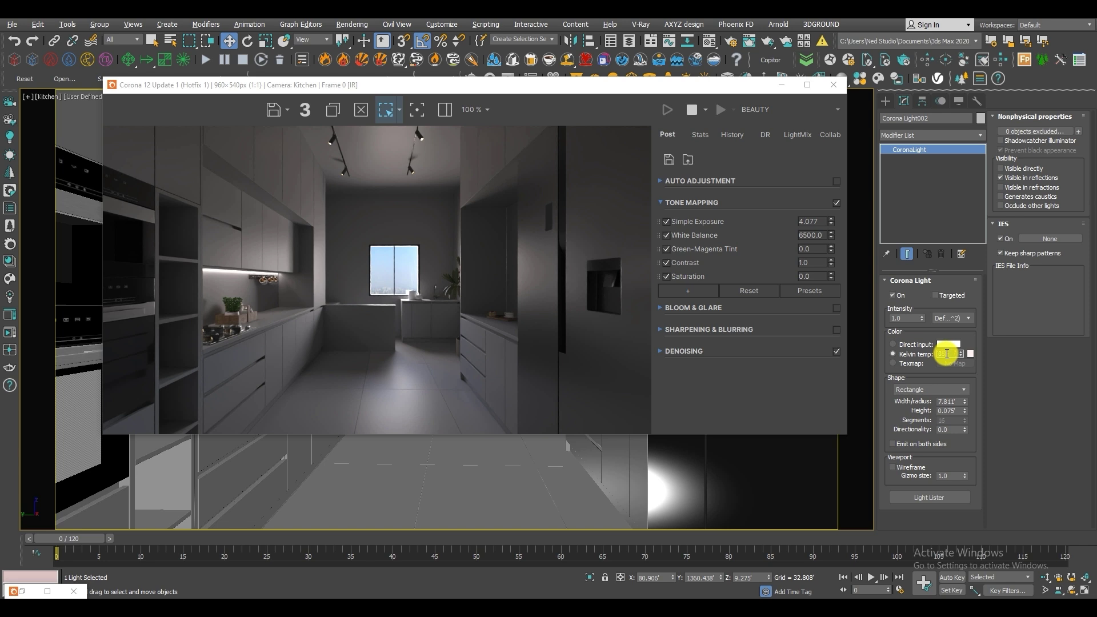
key("Return")
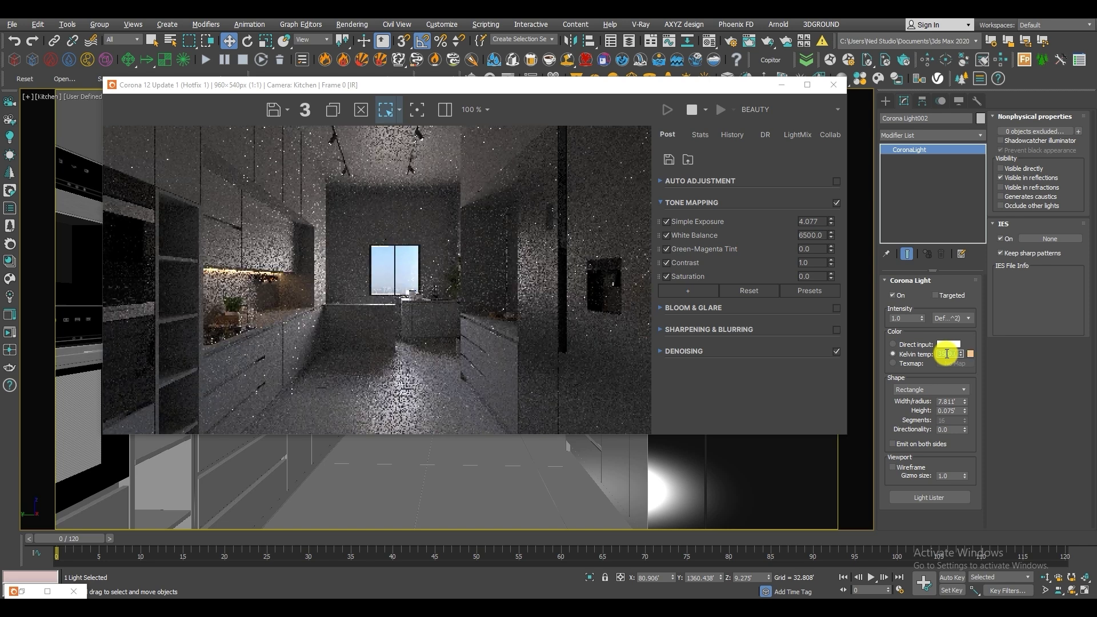
left_click(1030, 172)
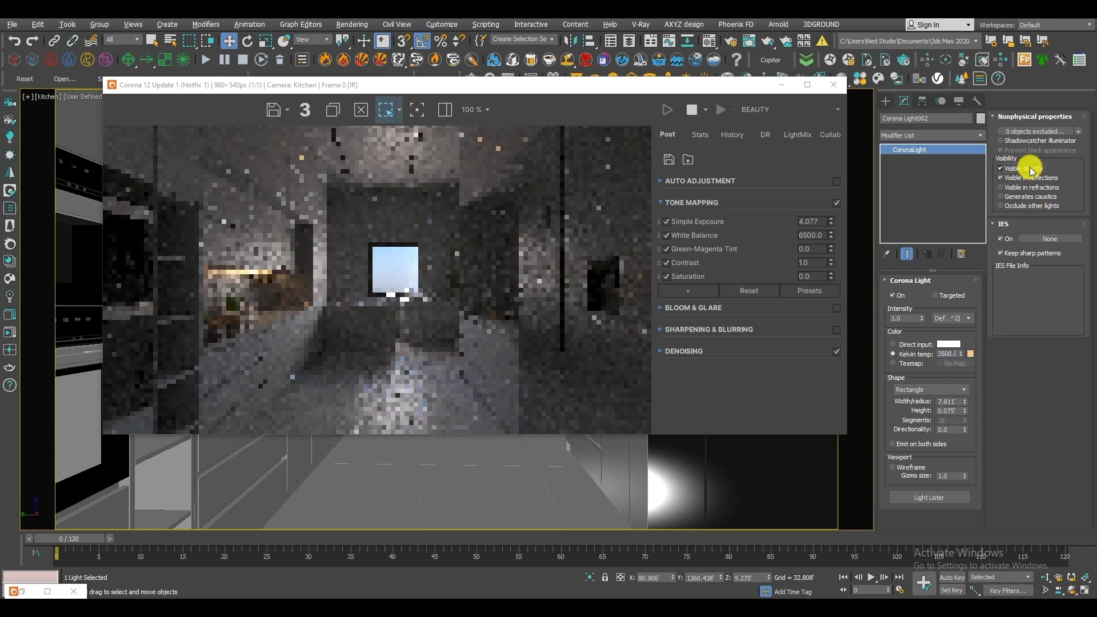
scroll(262, 273, "up", 1)
middle_click_drag(262, 273, 350, 273)
scroll(430, 271, "down", 1)
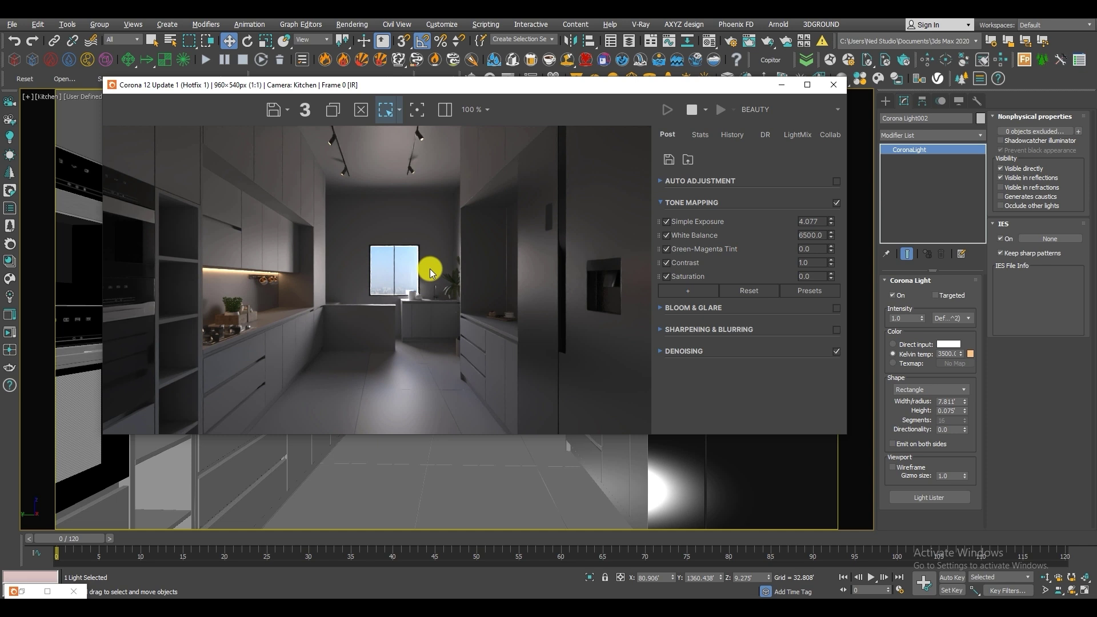
scroll(258, 278, "up", 1)
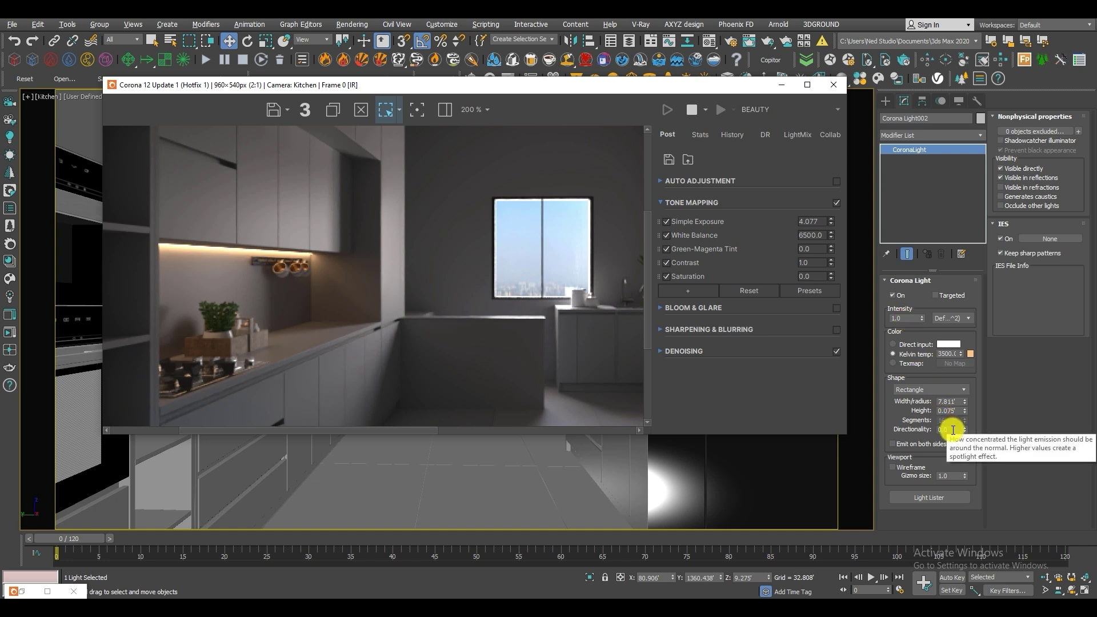
scroll(242, 264, "down", 1)
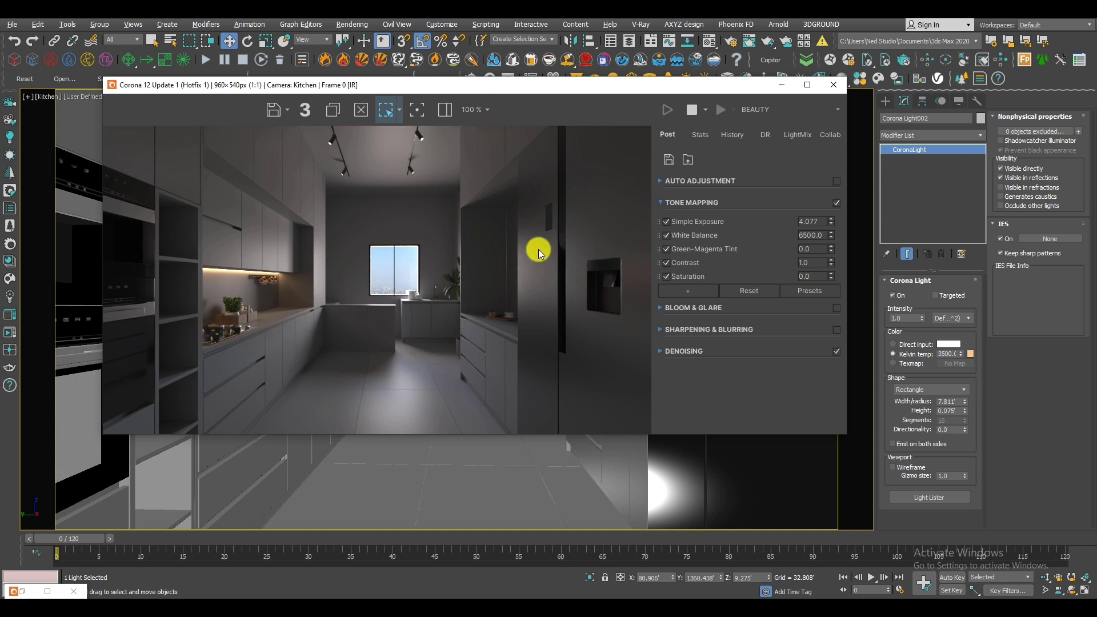
Step: Return to the Perspective view and examine the kitchen layout and its track lights from outside the walls
left_click_drag(585, 91, 511, 475)
middle_click(552, 349)
key("alt+w")
key("alt+w")
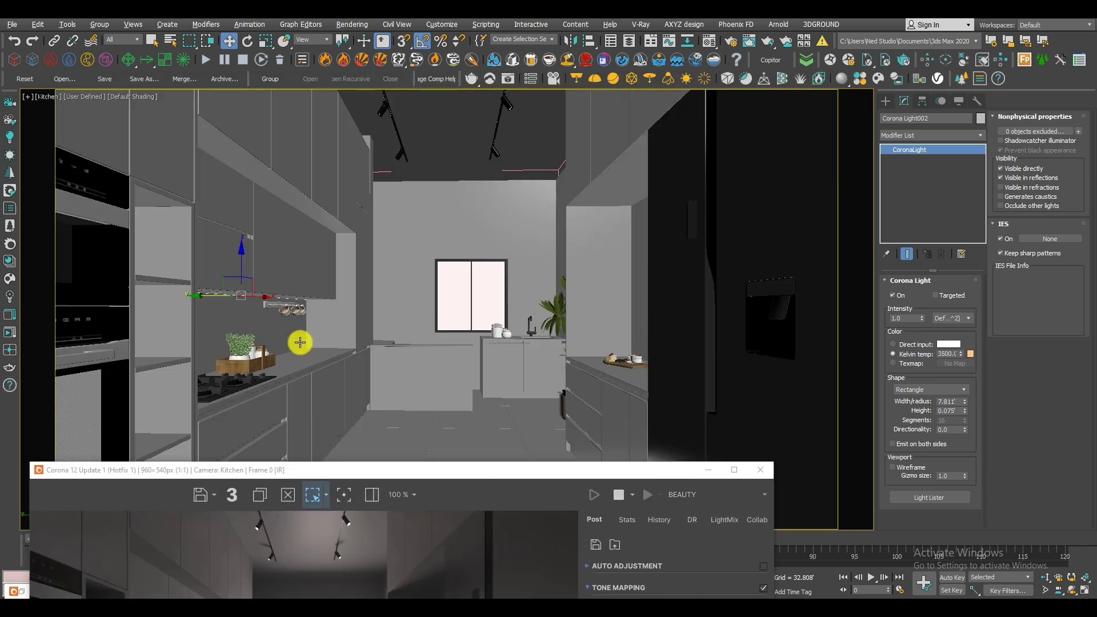
key("alt+w")
key("alt+w")
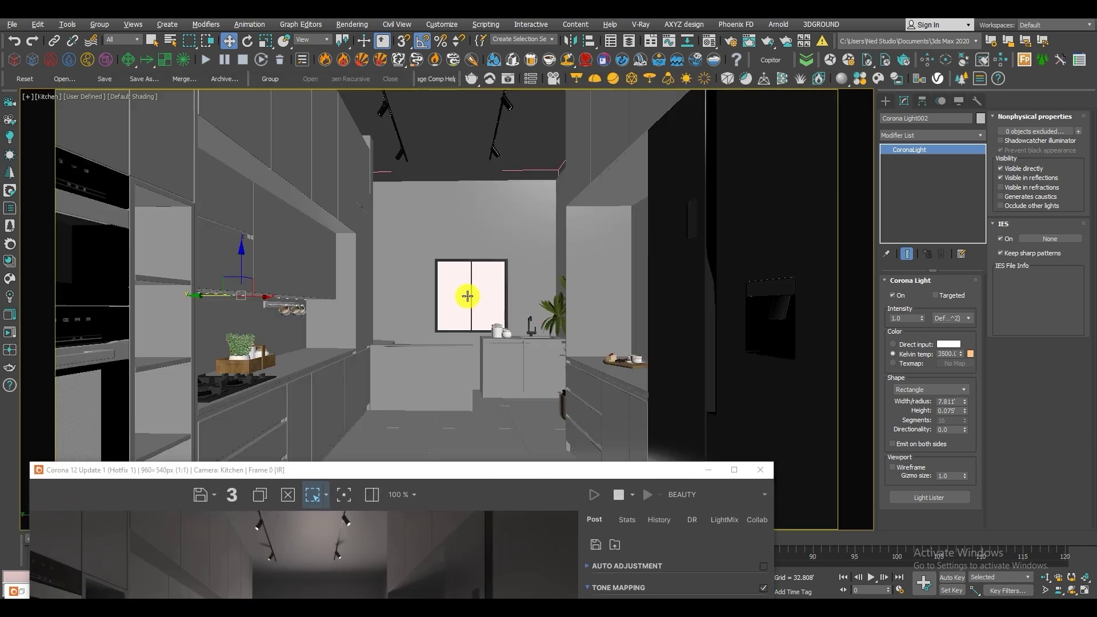
key("alt+w")
middle_click(204, 299)
key("alt+w")
middle_click_drag(204, 299, 448, 330, "alt")
scroll(514, 348, "down", 5)
middle_click_drag(514, 348, 357, 299, "alt")
scroll(705, 210, "down", 4)
middle_click_drag(357, 300, 426, 306)
left_click_drag(412, 468, 576, 96)
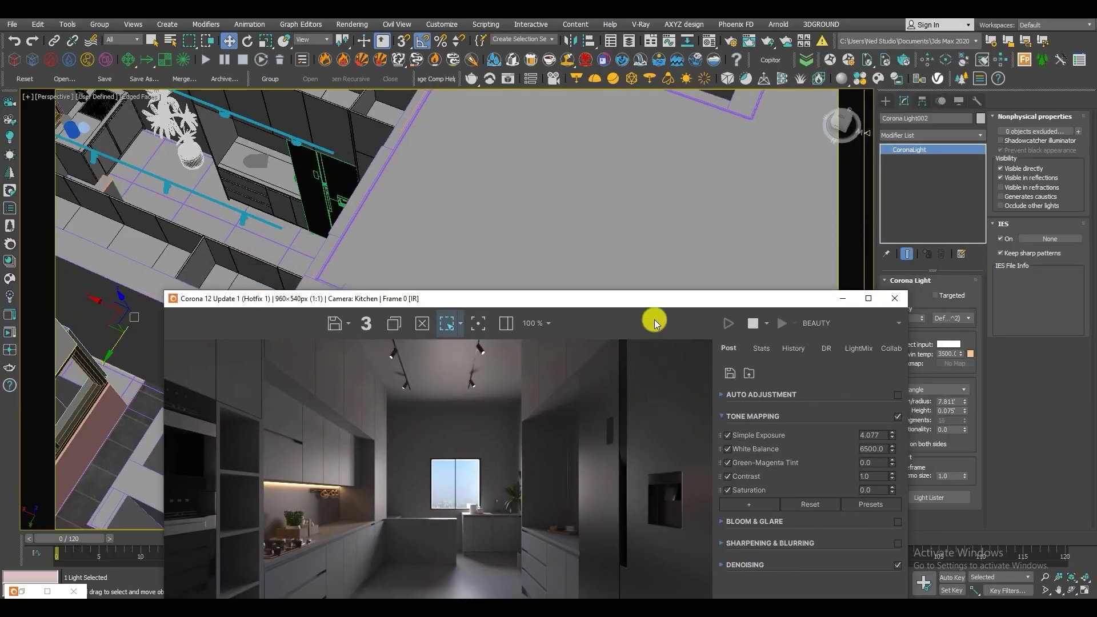
Step: Draw a small disk-shaped Corona Light about 0.099' in radius with AutoGrid on the niche countertop beside the wooden board
left_click_drag(656, 325, 648, 358)
middle_click_drag(428, 229, 539, 299)
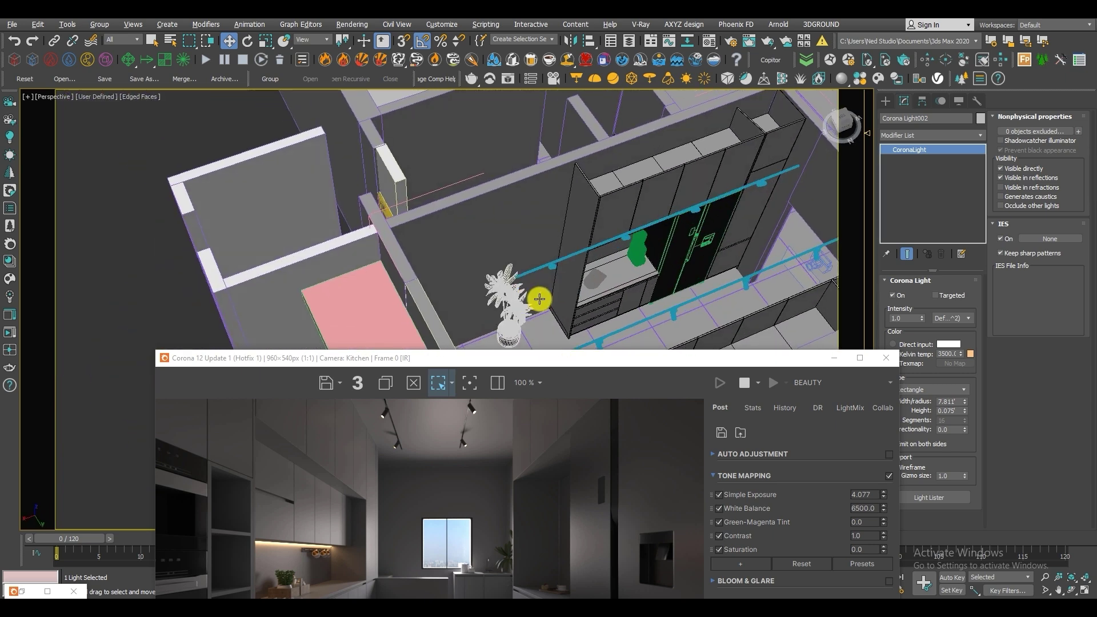
left_click(638, 257)
key("z")
scroll(421, 257, "down", 4)
middle_click_drag(421, 257, 594, 273)
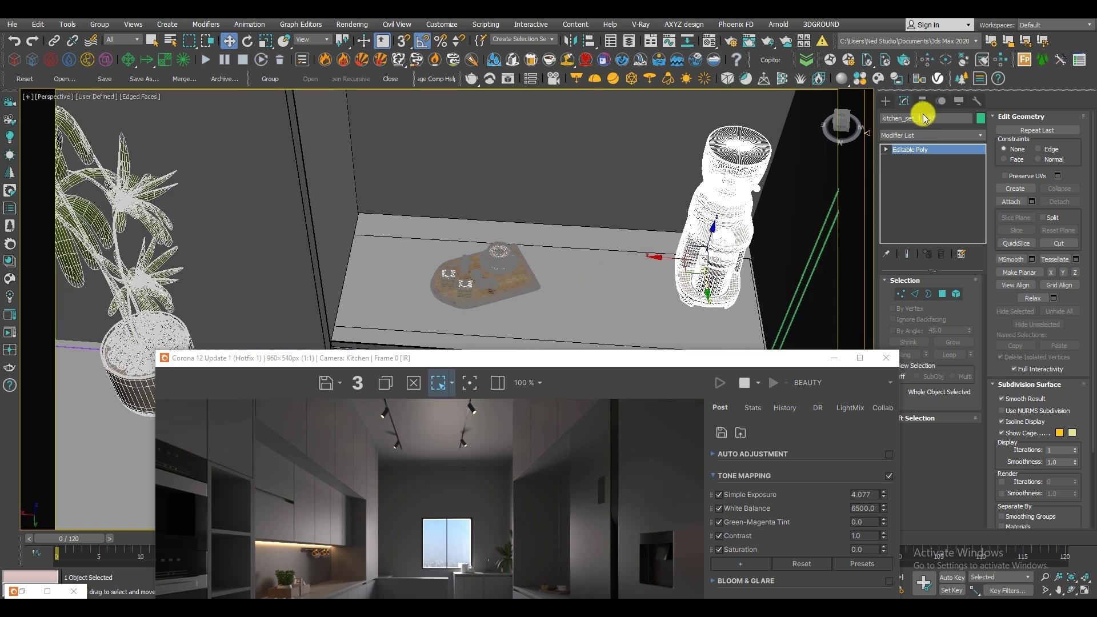
left_click(884, 102)
left_click(940, 171)
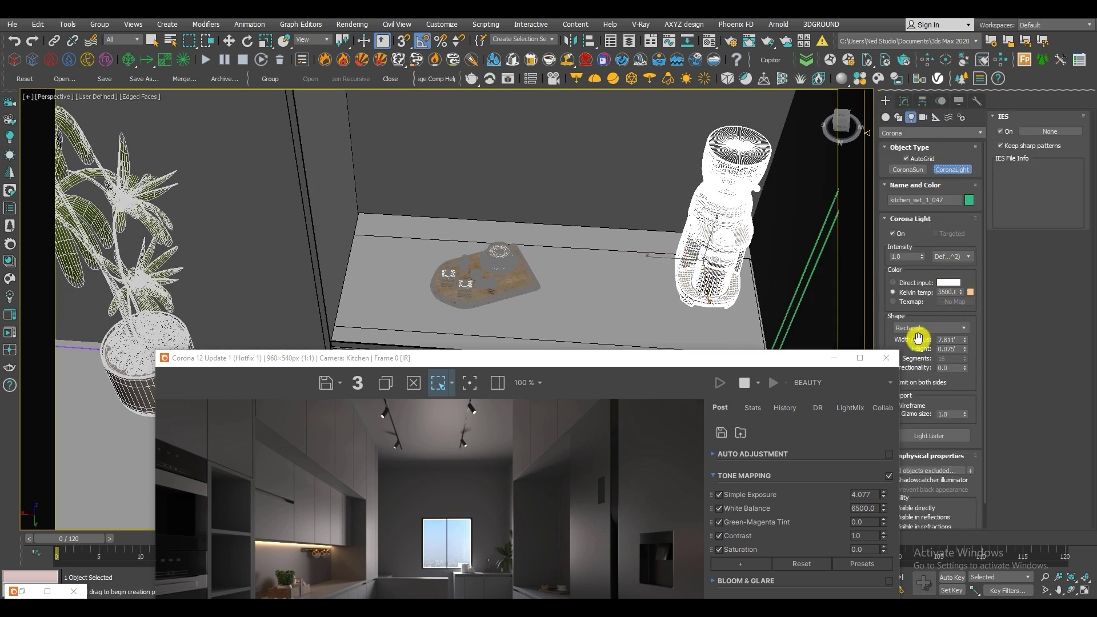
left_click(934, 329)
left_click(914, 345)
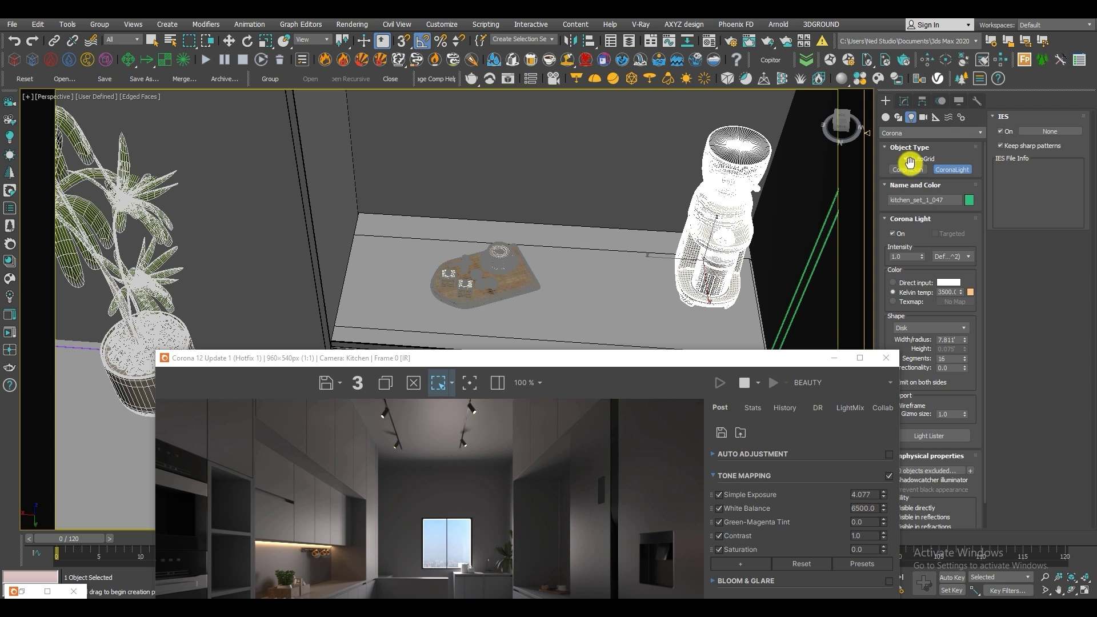
left_click_drag(393, 272, 396, 277)
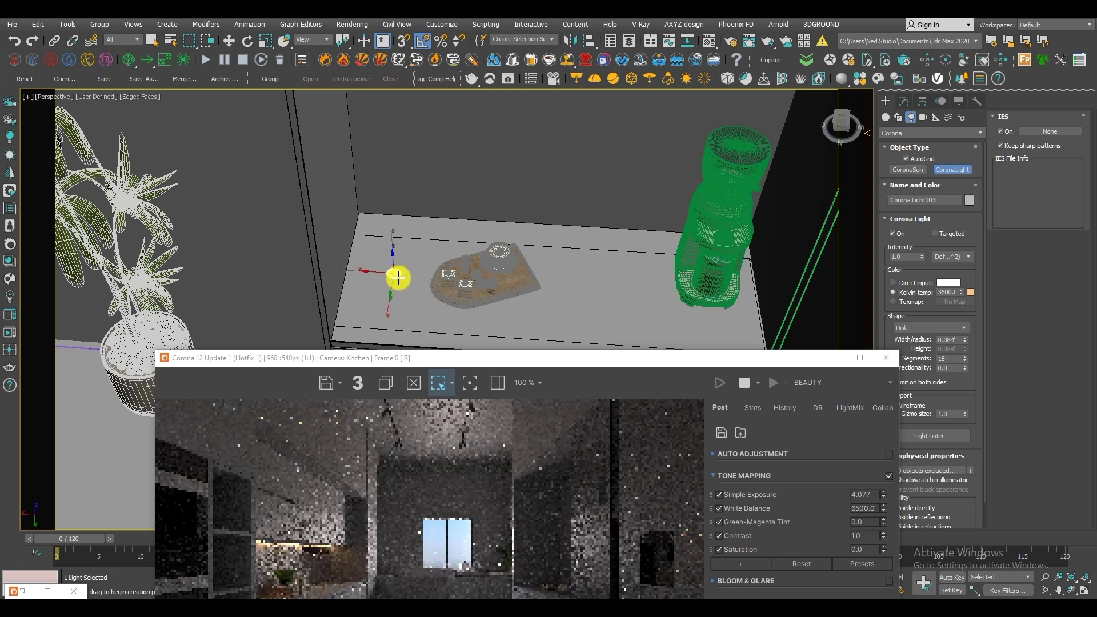
Step: Raise the disk light to the underside of the niche's upper cabinet and check its glow in the render
key("w")
middle_click_drag(481, 220, 401, 284)
left_click_drag(380, 305, 424, 91)
middle_click_drag(443, 187, 468, 280)
middle_click_drag(468, 280, 466, 221, "alt")
middle_click_drag(465, 222, 461, 291)
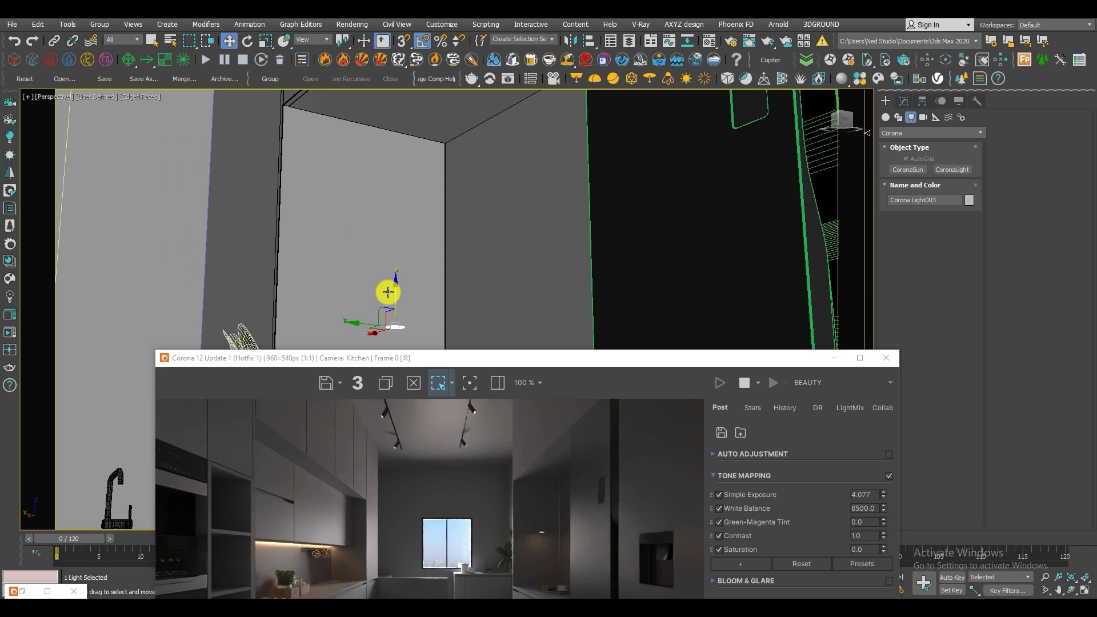
left_click_drag(393, 295, 418, 81)
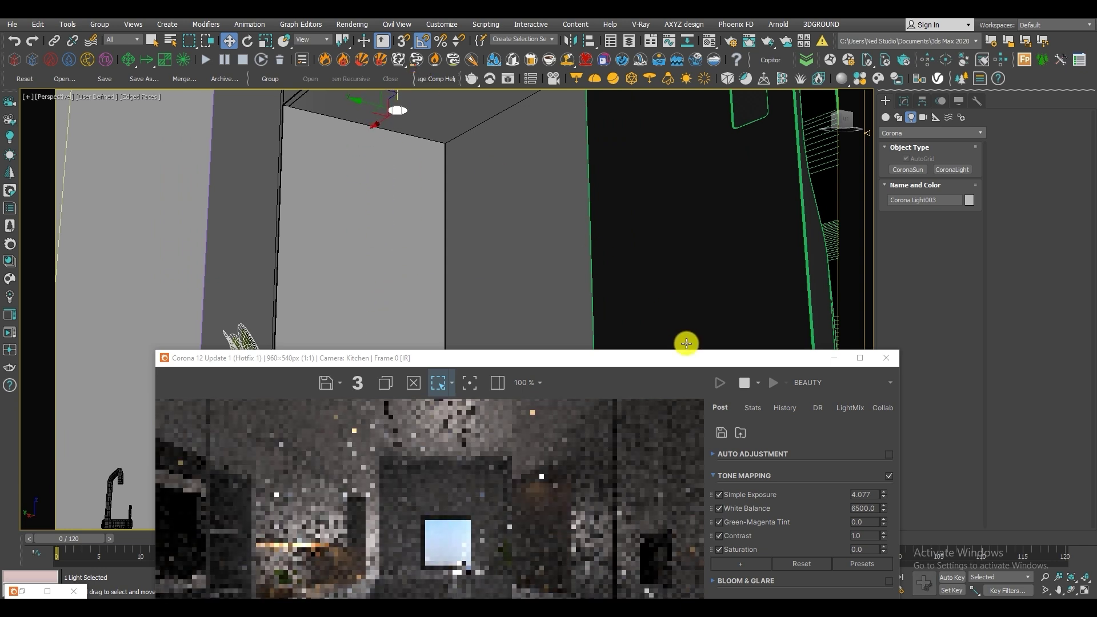
left_click_drag(668, 357, 584, 245)
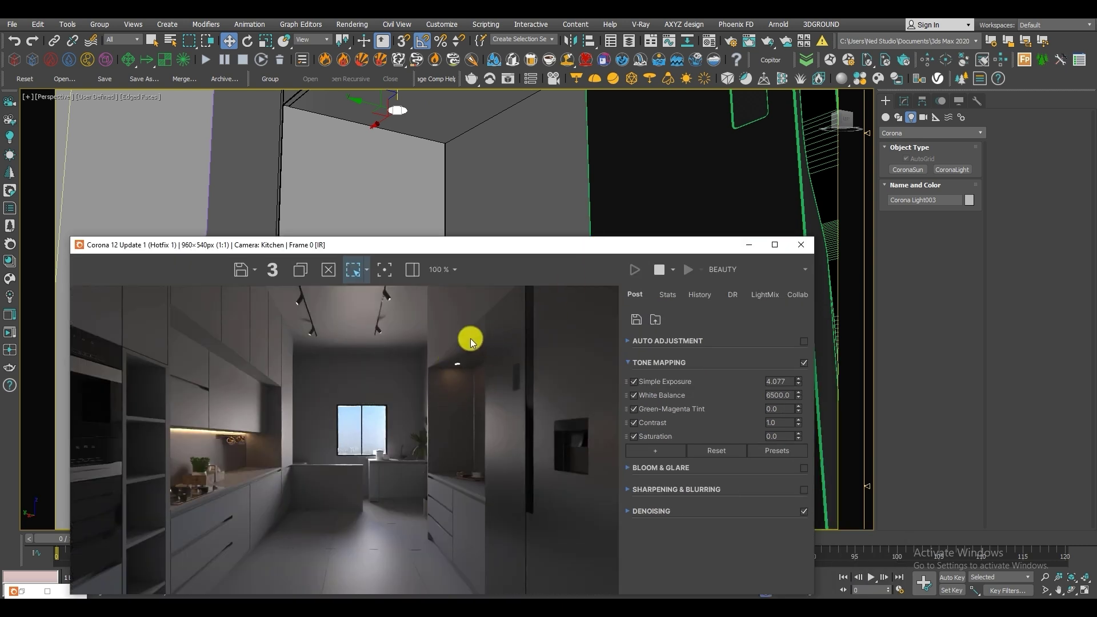
scroll(463, 371, "up", 2)
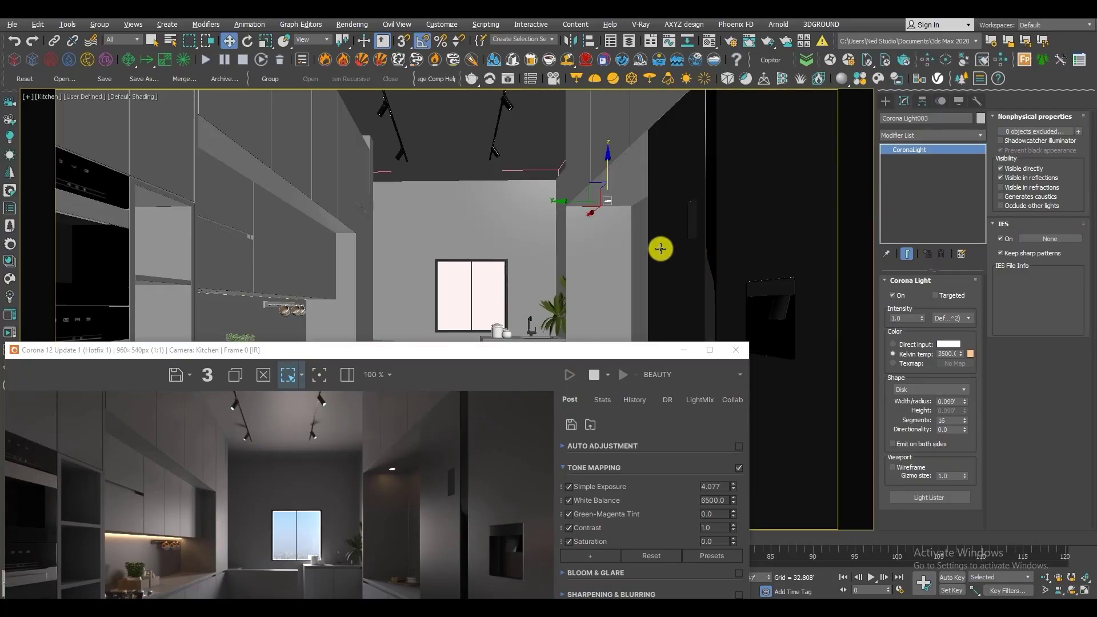
Step: Nudge the niche's disk light slightly along X in the Kitchen camera view and set its intensity to 2
left_click_drag(491, 350, 288, 126)
left_click_drag(594, 212, 599, 210)
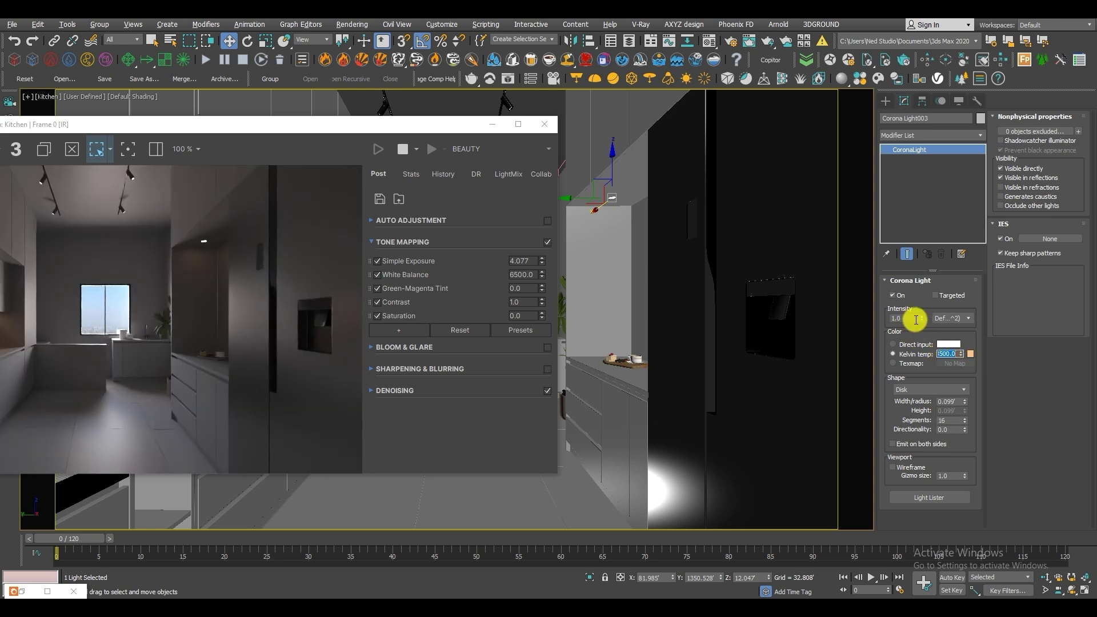
type("2")
key("Return")
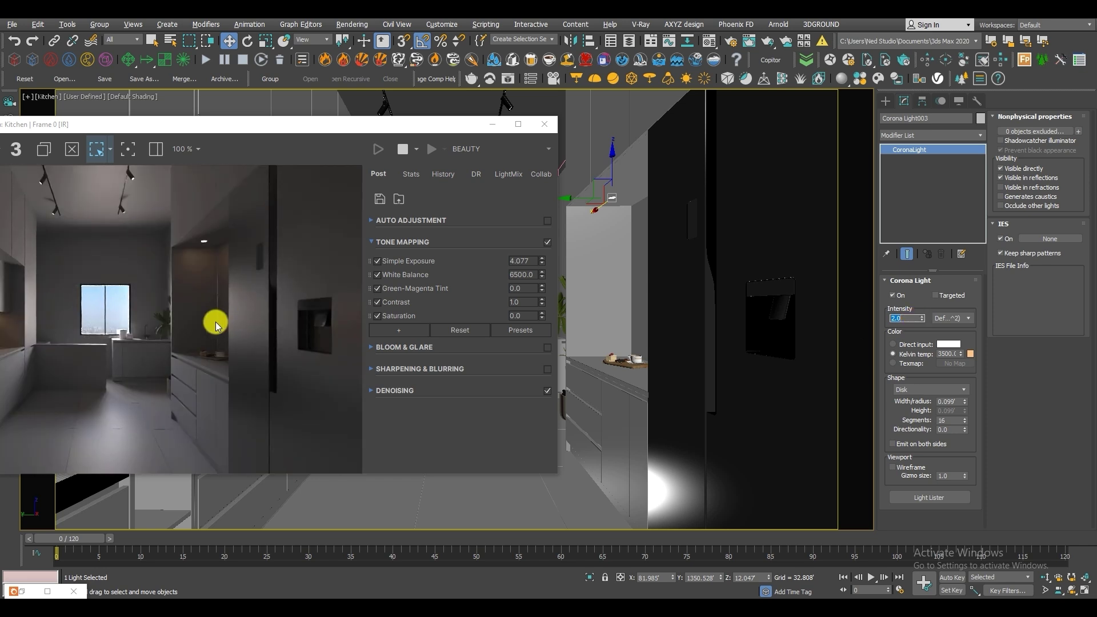
Step: Enable Bloom & Glare and set the disk light's directionality to 0.5, Kelvin temperature to 4000 and intensity to 5
left_click(547, 345)
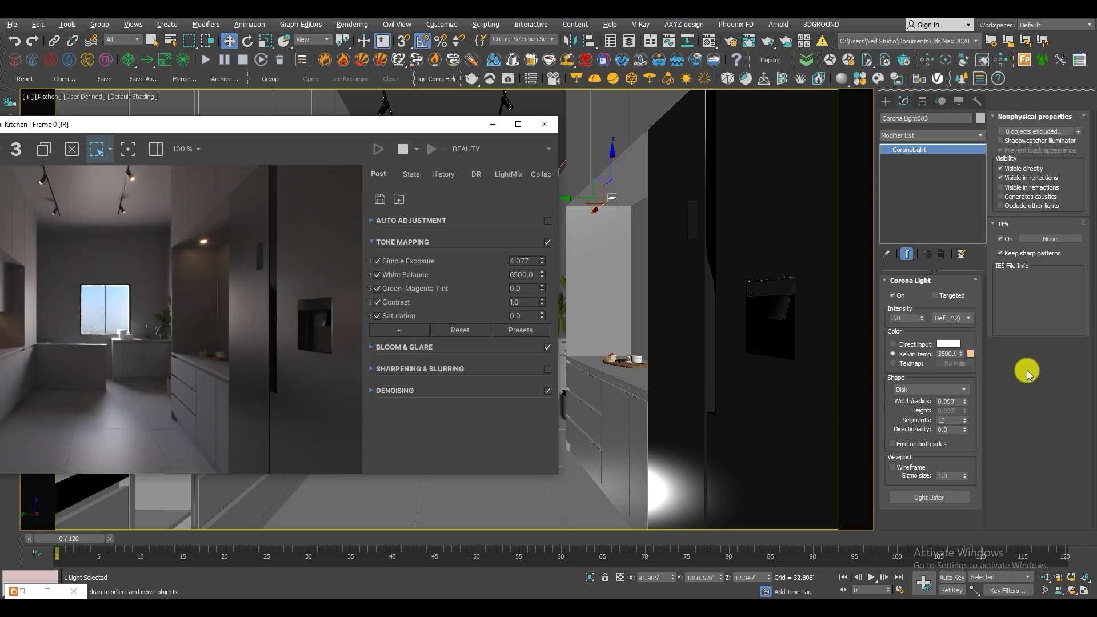
double_click(952, 429)
type(".5")
key("Return")
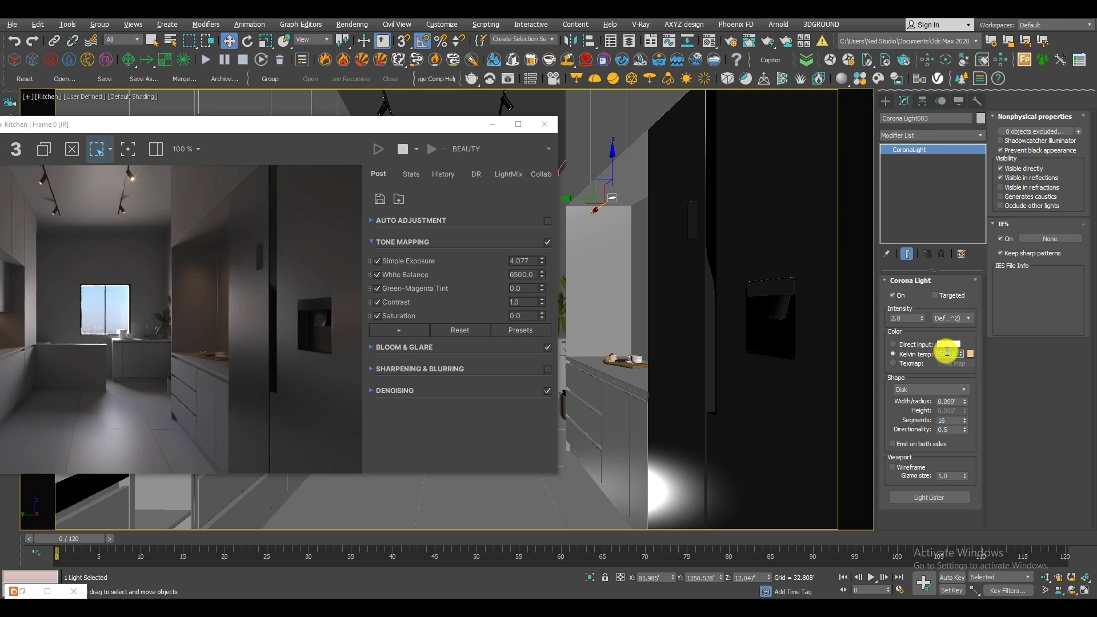
key("Return")
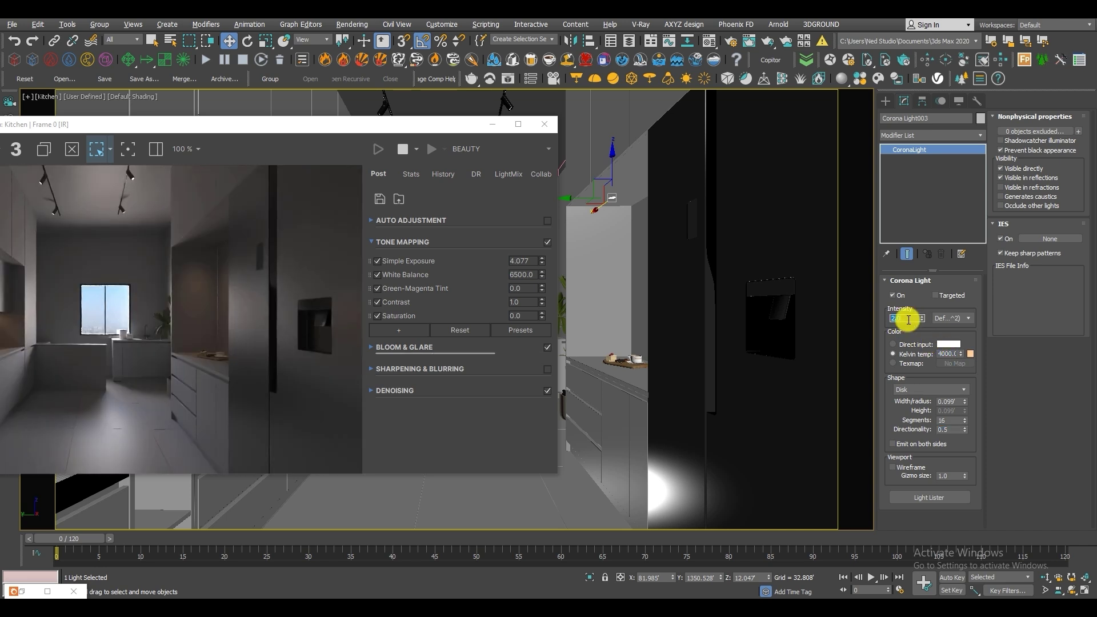
key("Return")
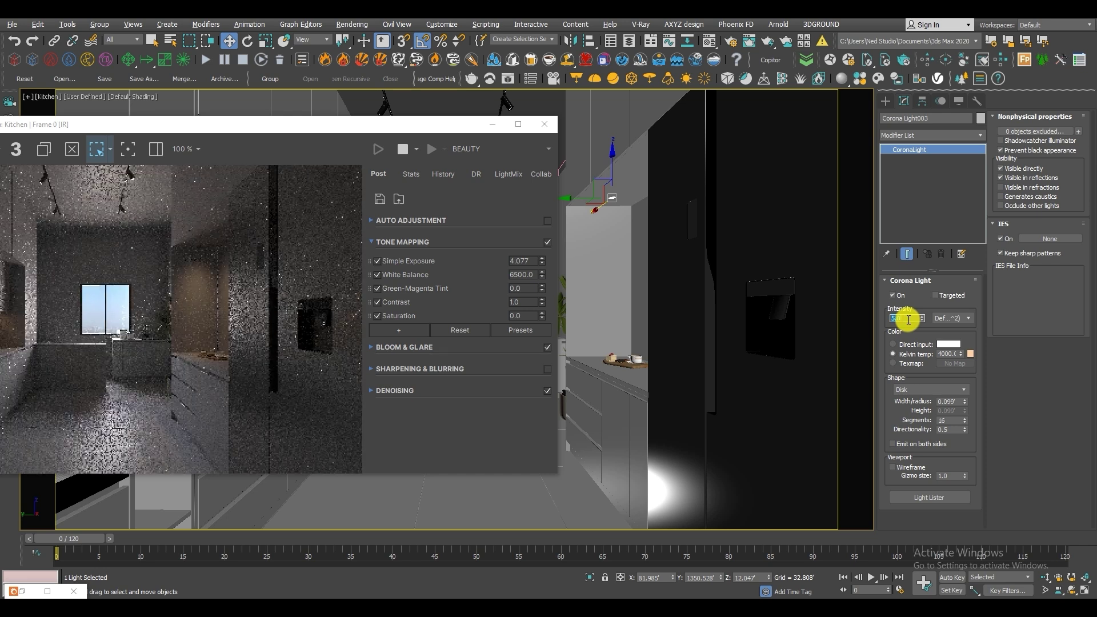
left_click_drag(308, 129, 453, 102)
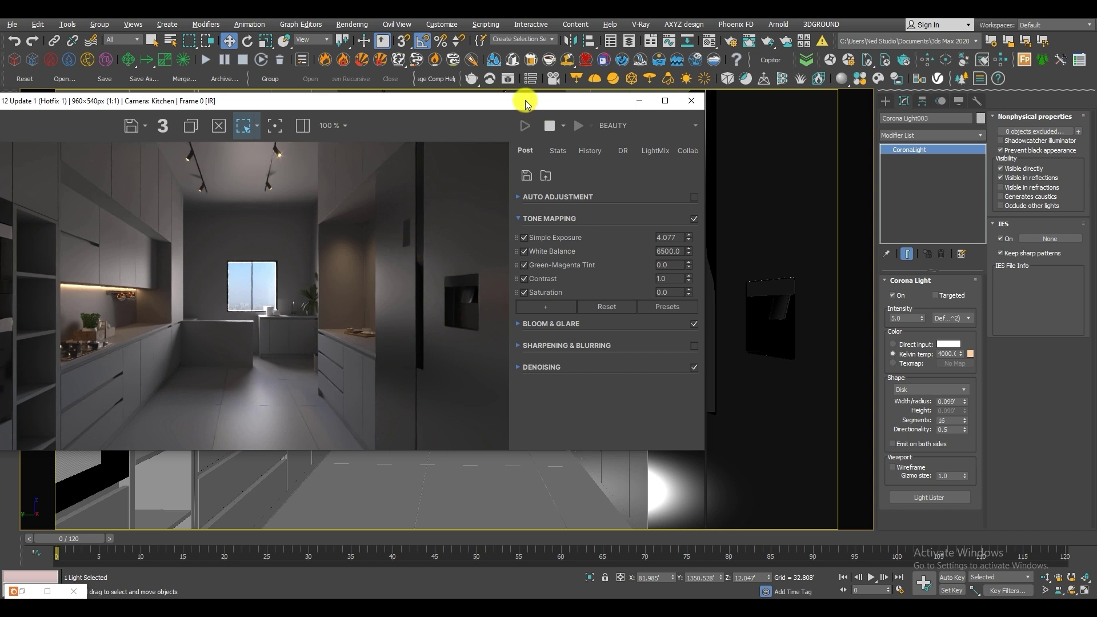
Step: Clone the disk light about 1.5' along X towards the camera as one instance and check both lights in the render
left_click_drag(494, 106, 399, 424)
left_click_drag(601, 207, 629, 186, "shift")
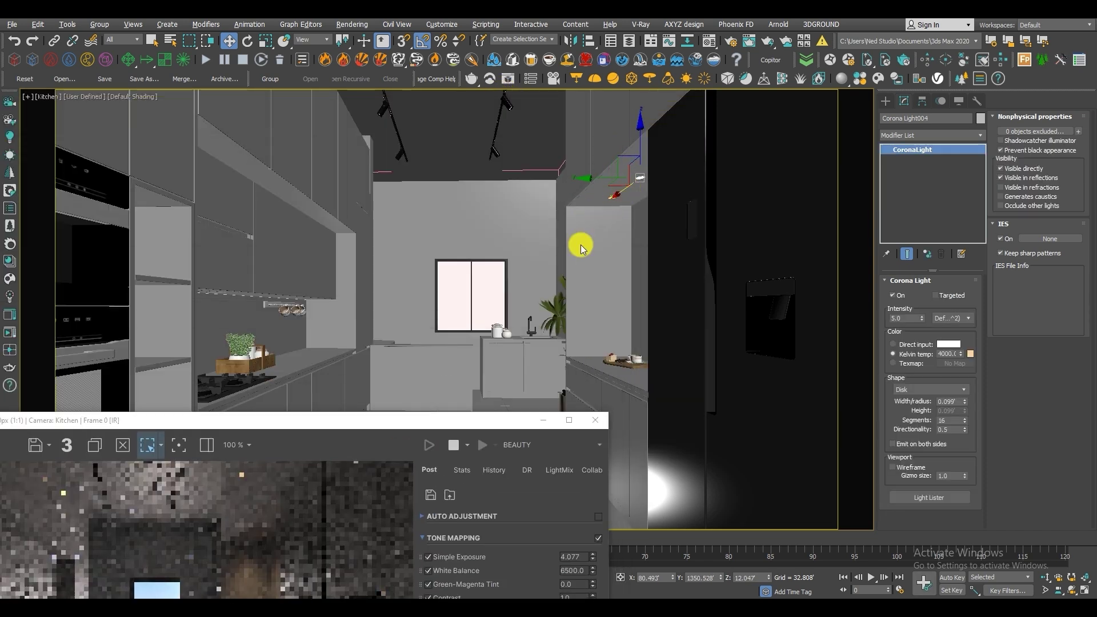
left_click(510, 283)
left_click(539, 355)
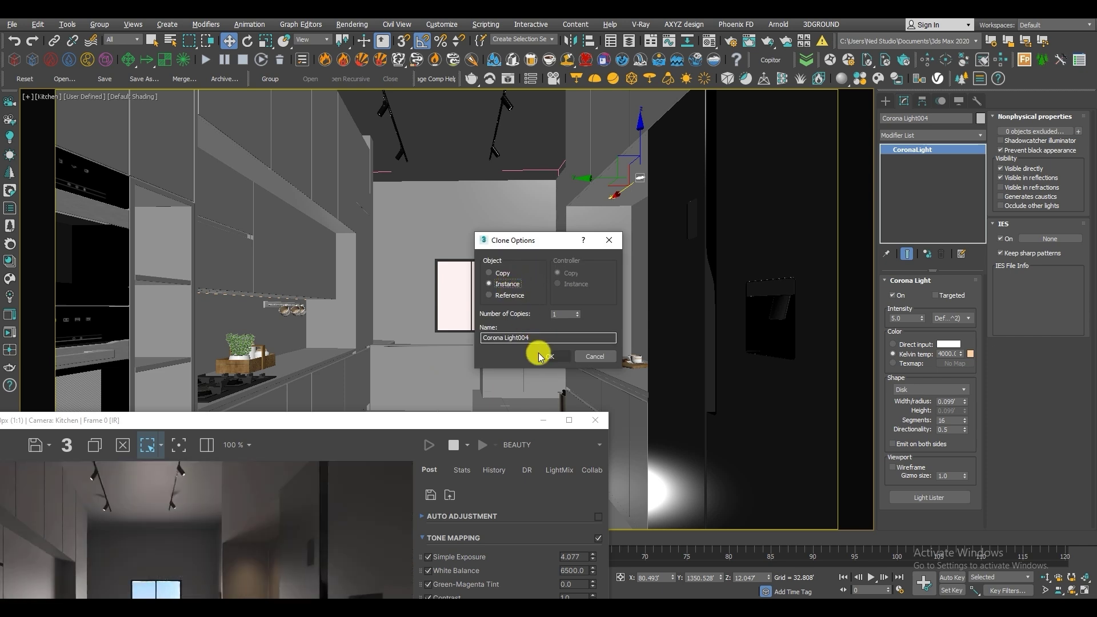
mouse_move(405, 425)
left_mouse_down()
mouse_move(430, 248)
mouse_move(424, 126)
left_mouse_up()
left_click_drag(337, 114, 375, 73)
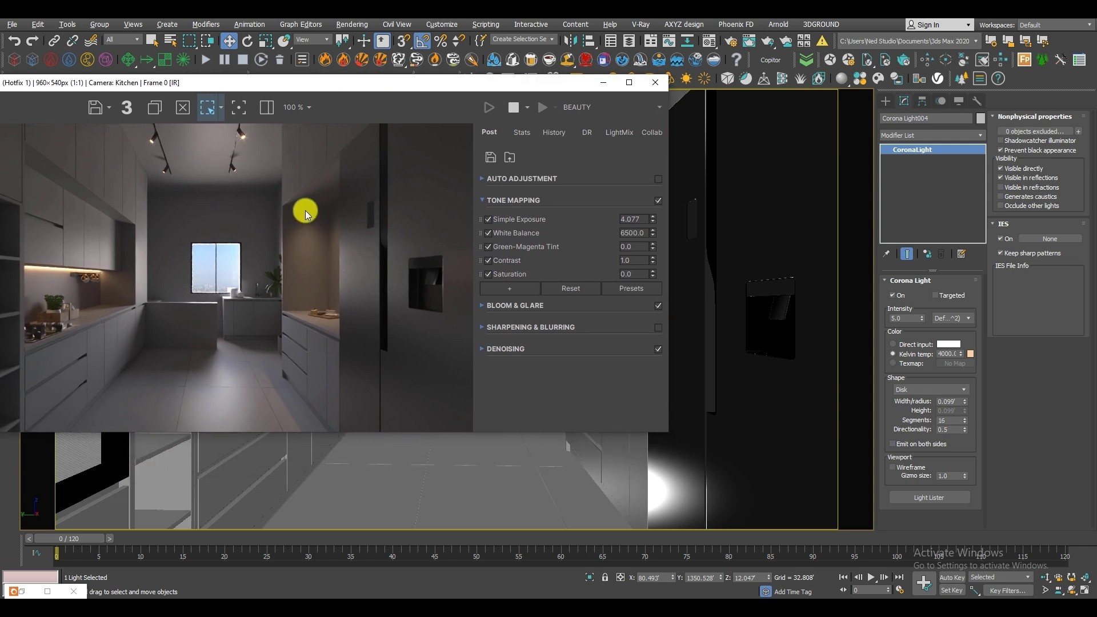
scroll(304, 210, "up", 1)
scroll(309, 239, "down", 2)
scroll(254, 264, "up", 1)
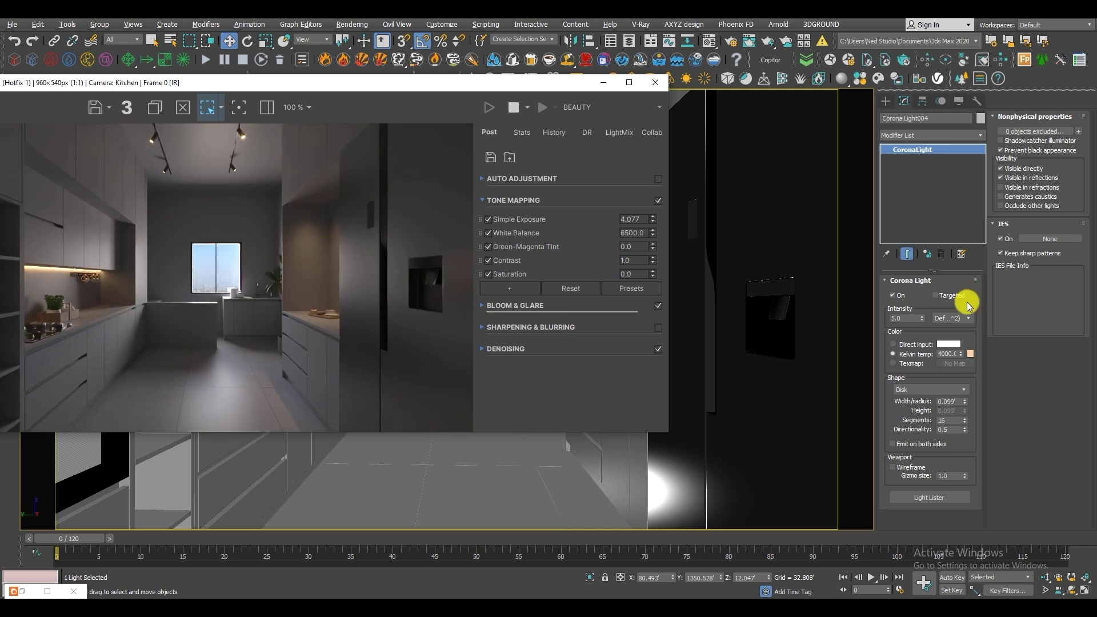
Step: Set the intensity of the instanced disk lights to 10 and review the niche lighting in the render
left_click(908, 316)
left_click_drag(501, 86, 664, 64)
left_click(904, 321)
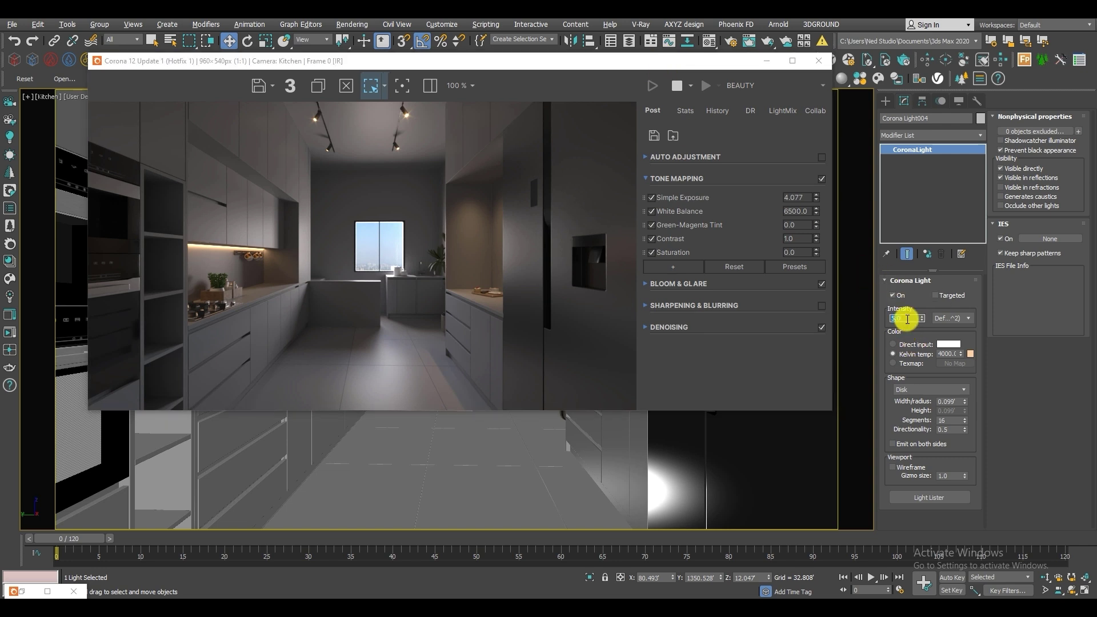
type("10")
key("Return")
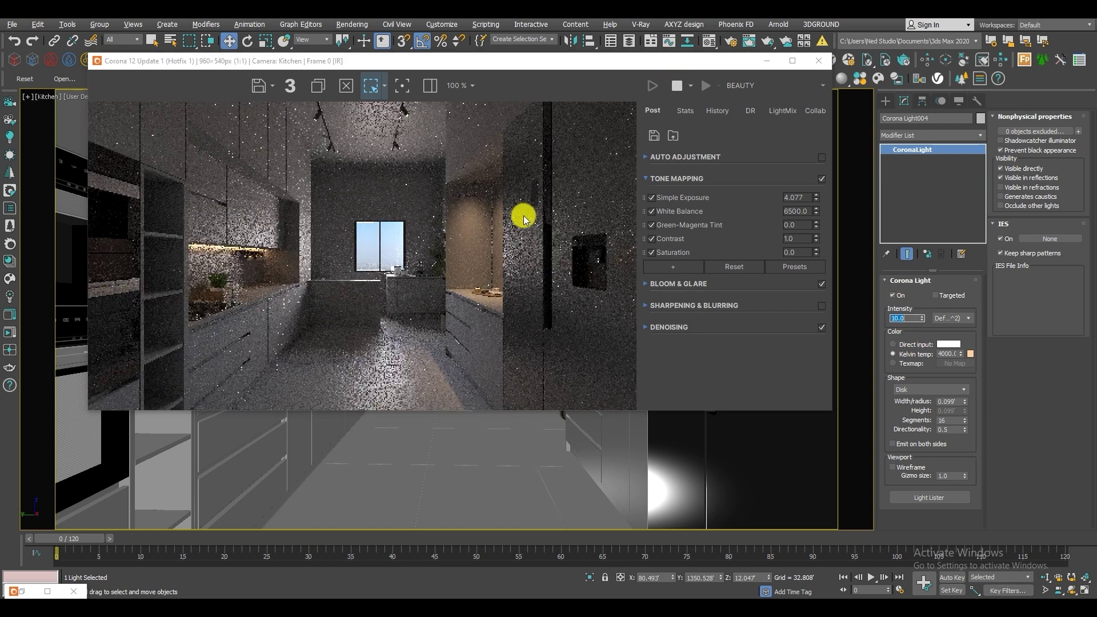
left_click_drag(582, 63, 628, 59)
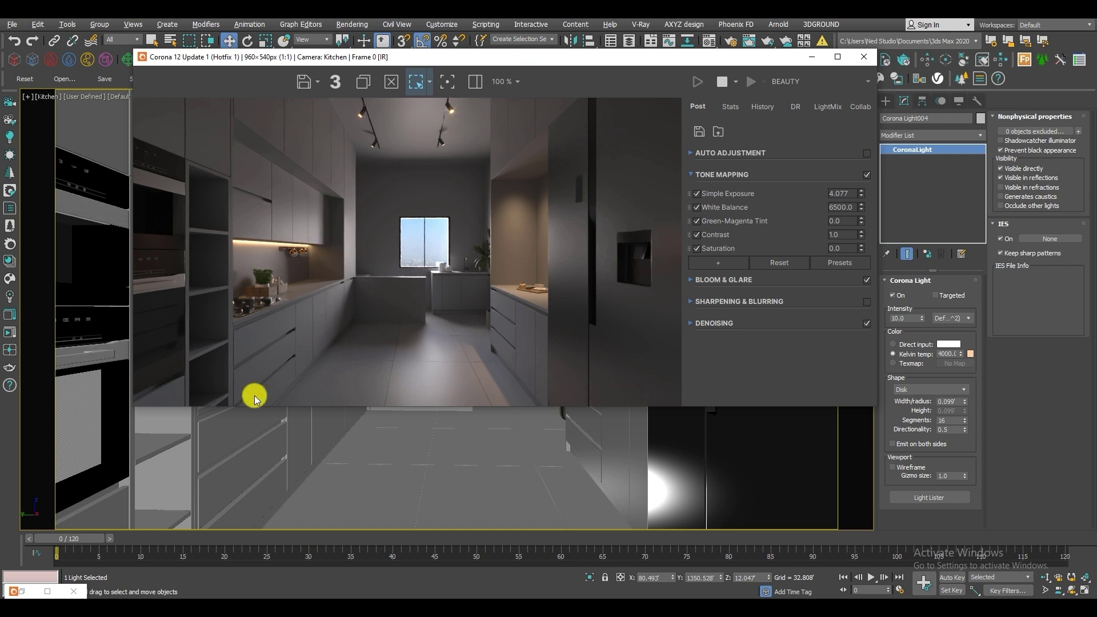
Step: Return to the maximized Perspective view and examine the kitchen layout and its two lighting tracks from above
left_click_drag(578, 67, 655, 349)
middle_click(618, 273)
key("alt+w")
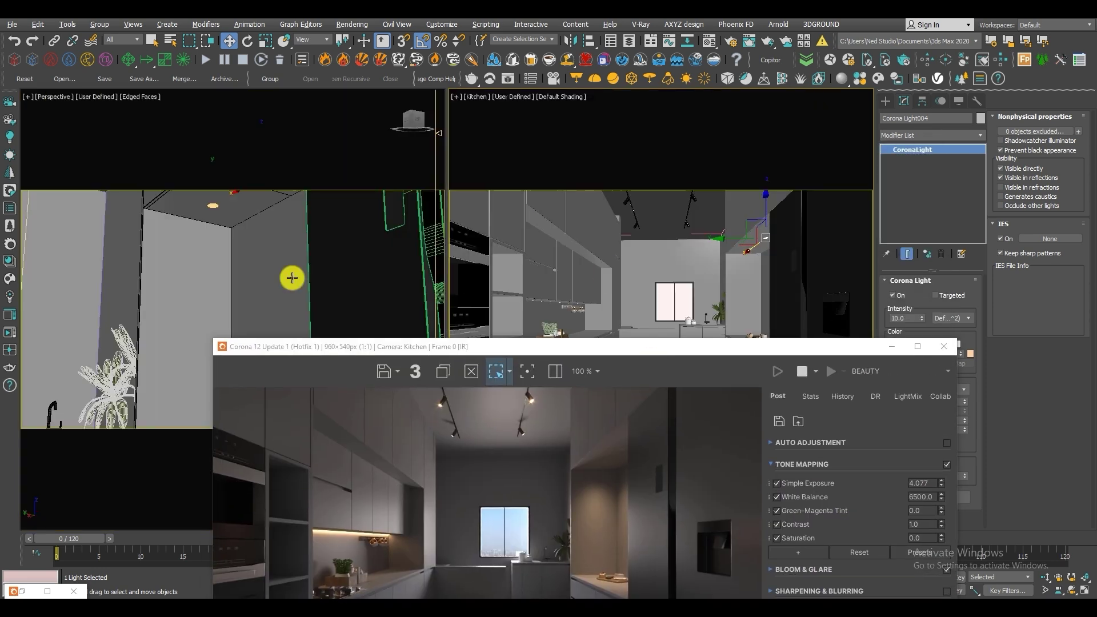
middle_click(290, 277)
key("alt+w")
scroll(282, 259, "down", 2)
middle_click_drag(424, 254, 375, 325, "alt")
scroll(398, 263, "down", 1)
middle_click_drag(399, 263, 663, 254, "alt")
middle_click_drag(663, 254, 594, 246)
scroll(509, 233, "down", 3)
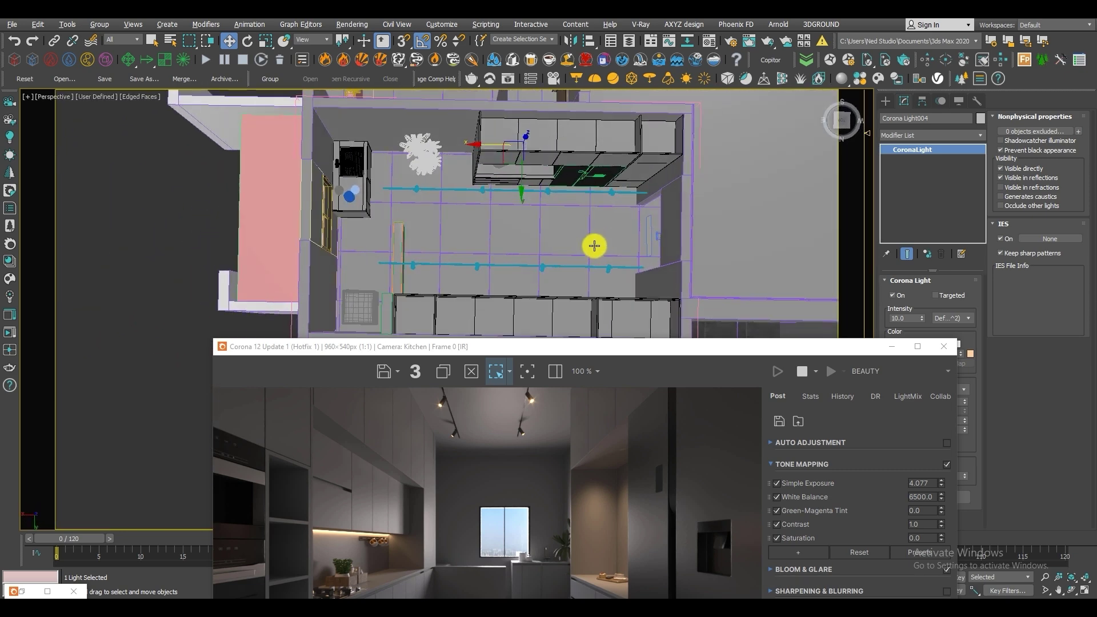
Step: Switch to a wireframe Top view framed on the kitchen
key("t")
scroll(594, 246, "down", 8)
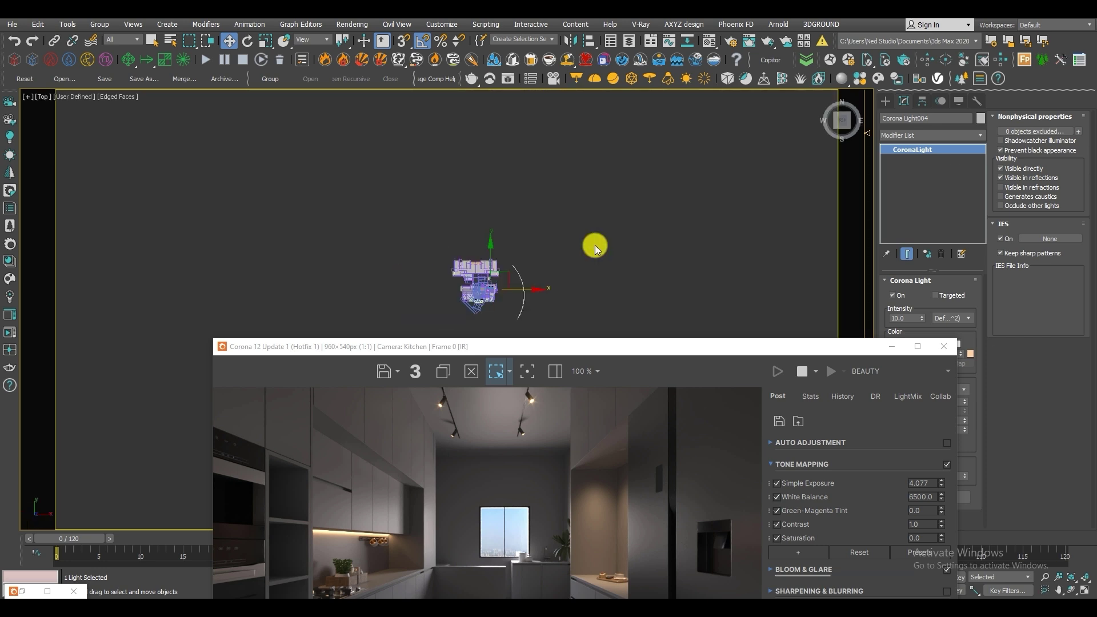
key("z")
scroll(583, 246, "down", 2)
scroll(583, 246, "down", 8)
scroll(583, 125, "down", 6)
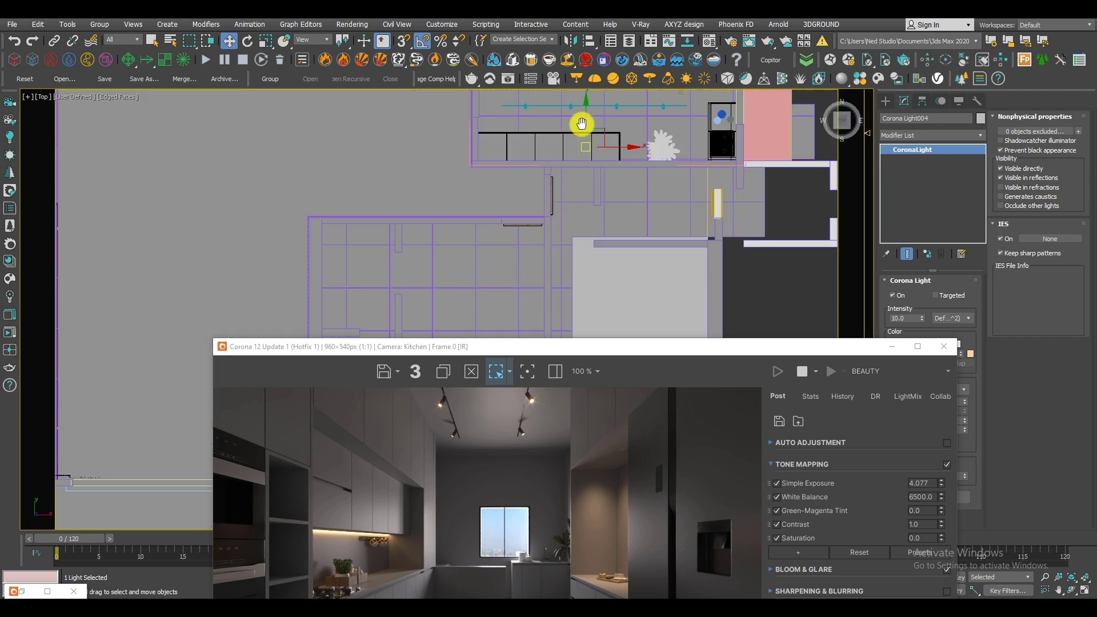
middle_click_drag(582, 125, 495, 248)
key("F3")
middle_click_drag(579, 238, 556, 258)
Step: Draw a disk Corona Light about 0.369' in radius with AutoGrid off, midway between the two lighting tracks near the window end
left_click(734, 207)
left_click(885, 101)
left_click(910, 117)
left_click(947, 169)
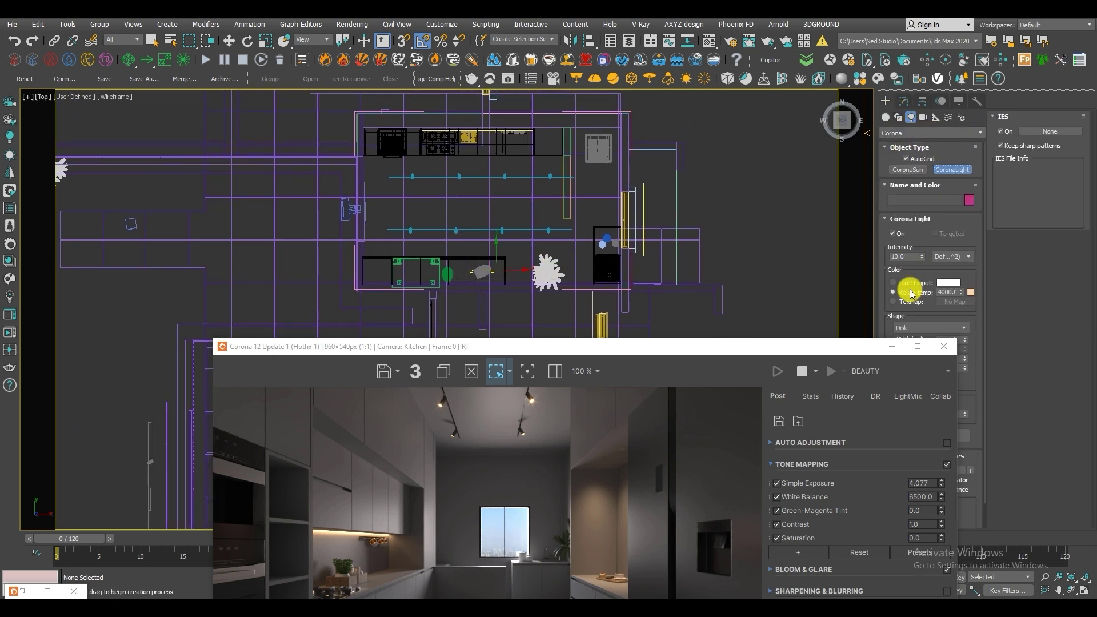
left_click(905, 158)
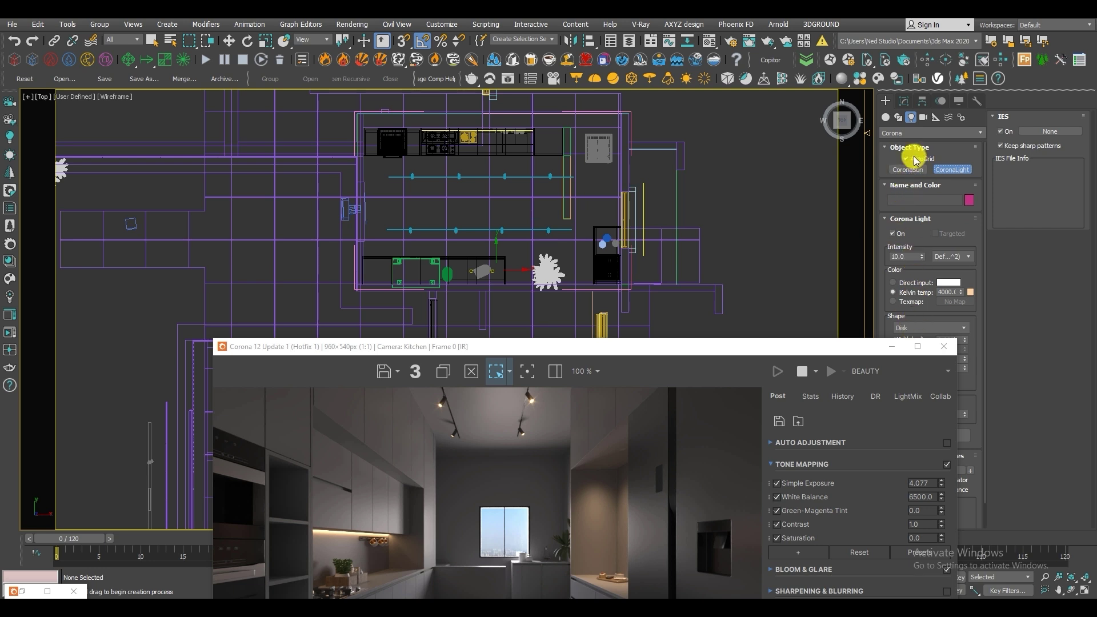
scroll(535, 192, "up", 4)
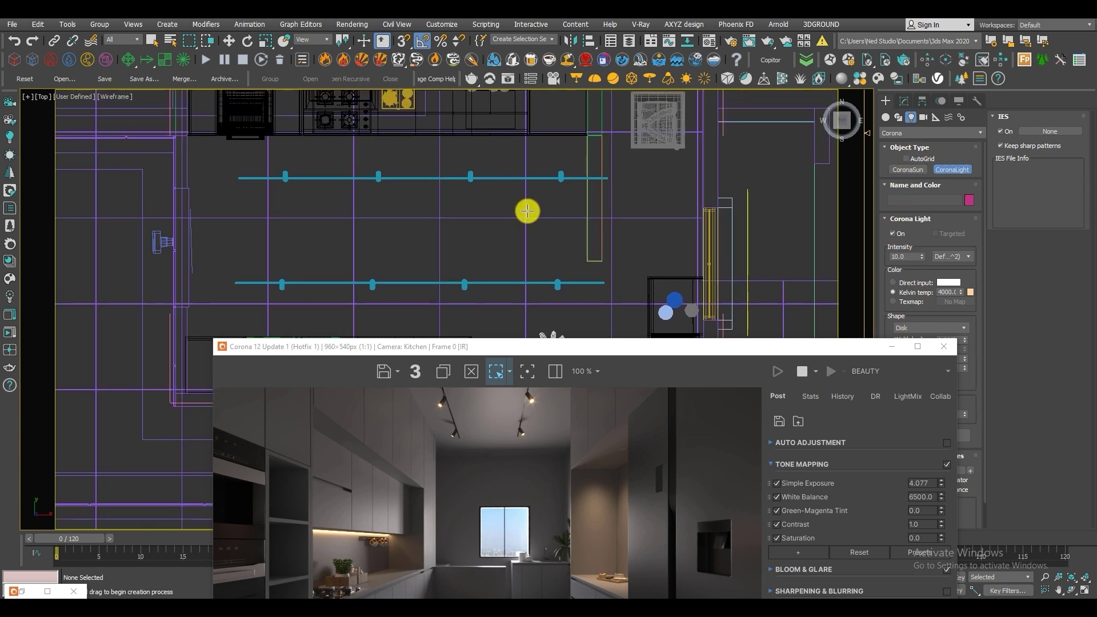
left_click_drag(525, 216, 535, 226)
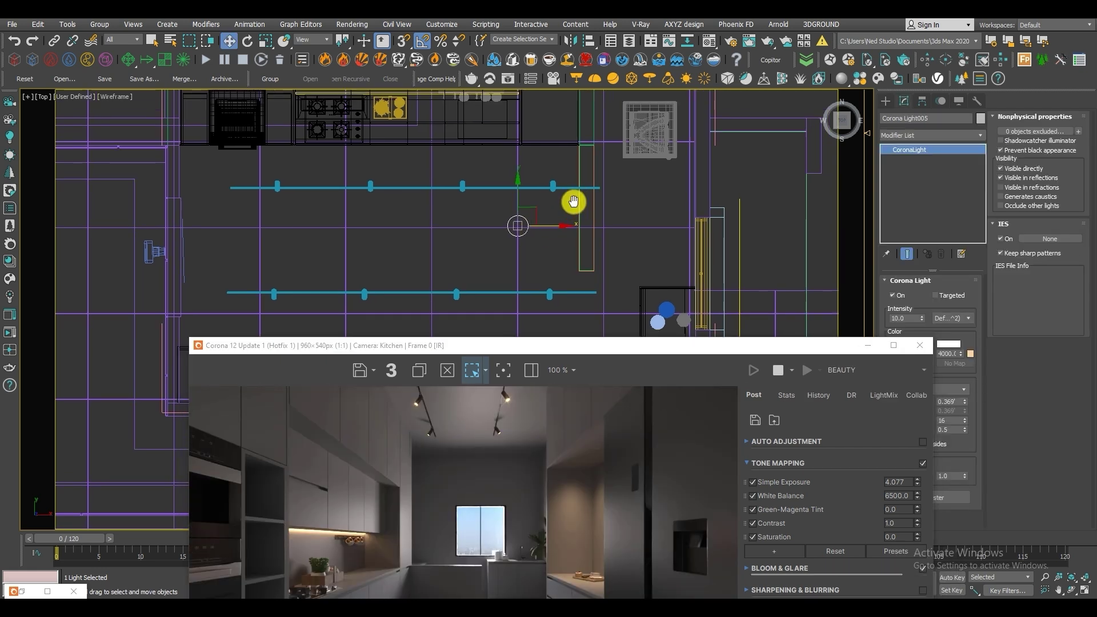
Step: Show the Kitchen camera view alongside the Top view and raise the new disk light from the floor to ceiling height
middle_click_drag(573, 200, 573, 202)
key("alt+w")
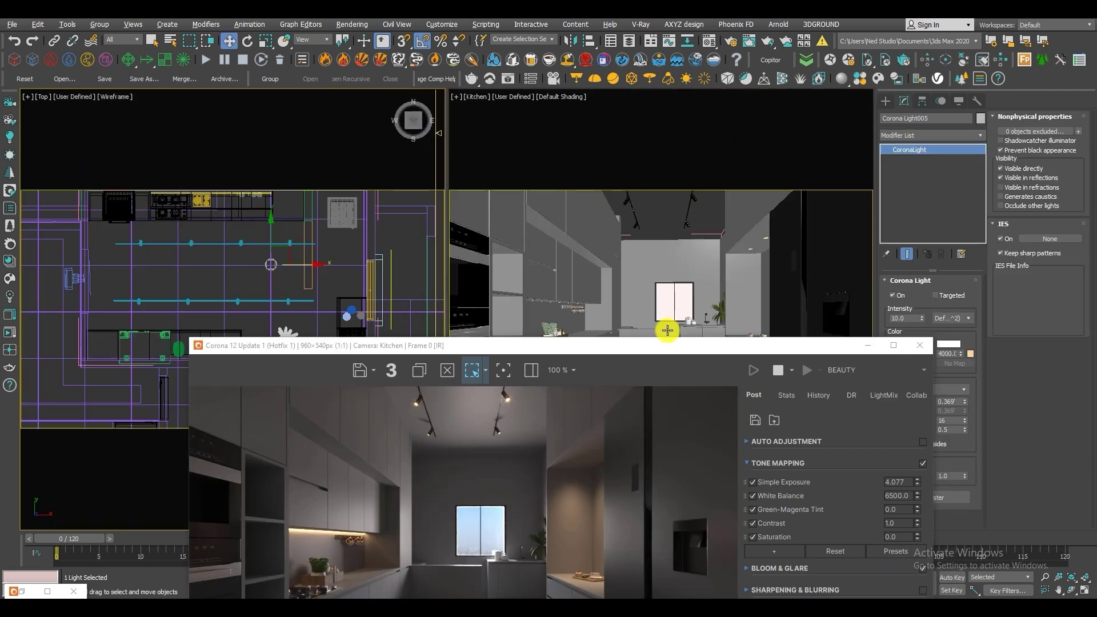
left_click_drag(663, 345, 561, 498)
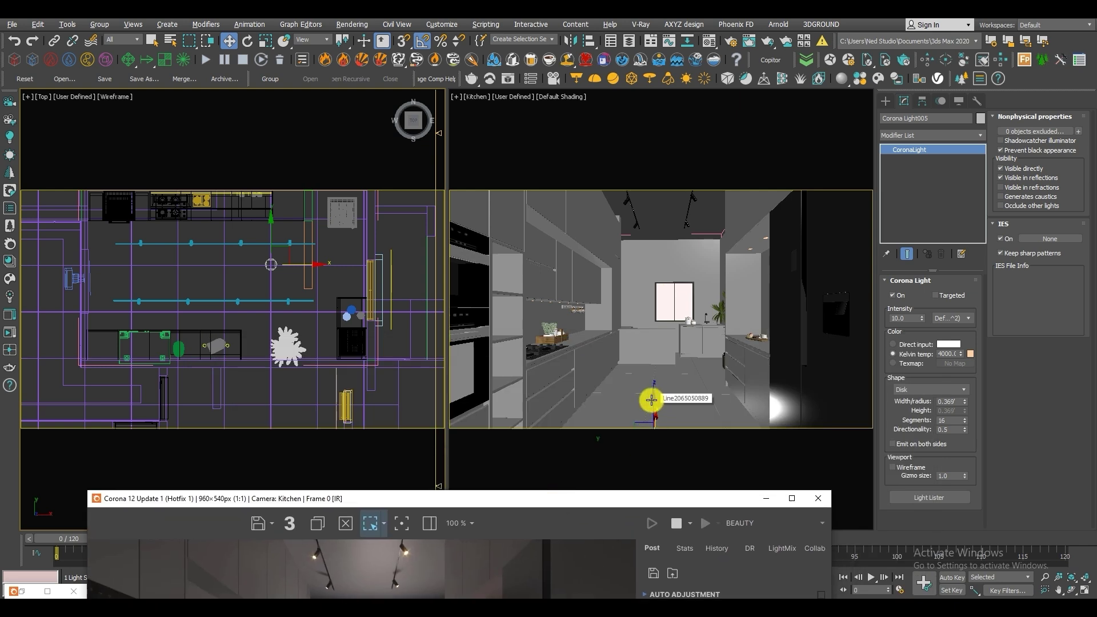
left_click_drag(653, 400, 658, 164)
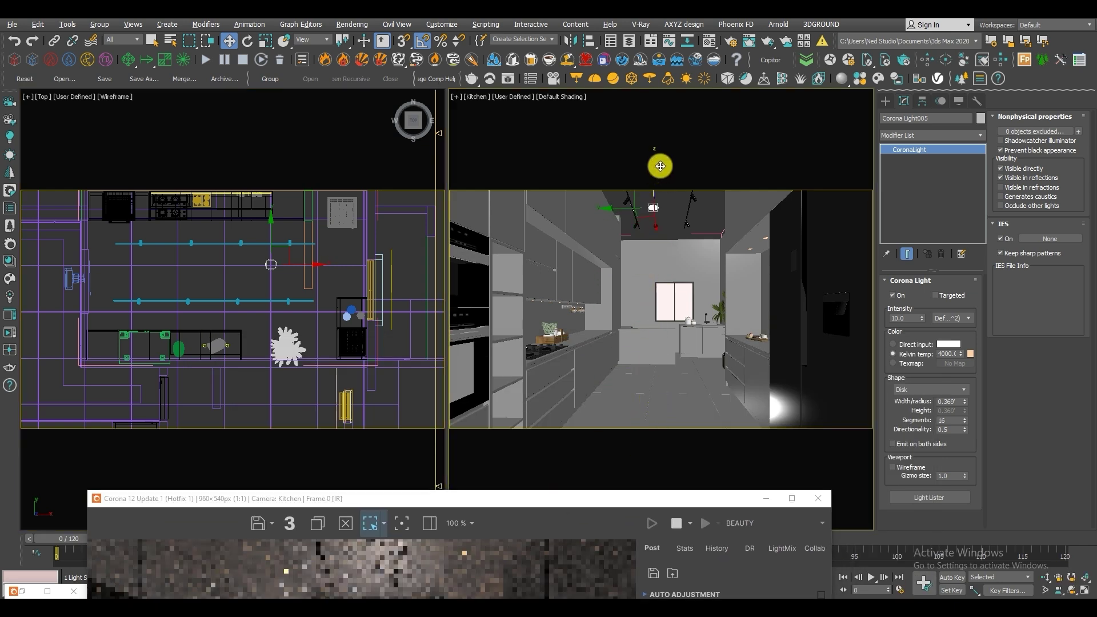
Step: Frame the raised disk light in a shaded Perspective view and unhide all hidden objects, including the ceiling
middle_click(273, 295)
key("p")
key("z")
middle_click_drag(263, 333, 399, 232, "alt")
key("F3")
middle_click_drag(308, 362, 299, 340, "alt")
right_click(295, 339)
left_click(317, 284)
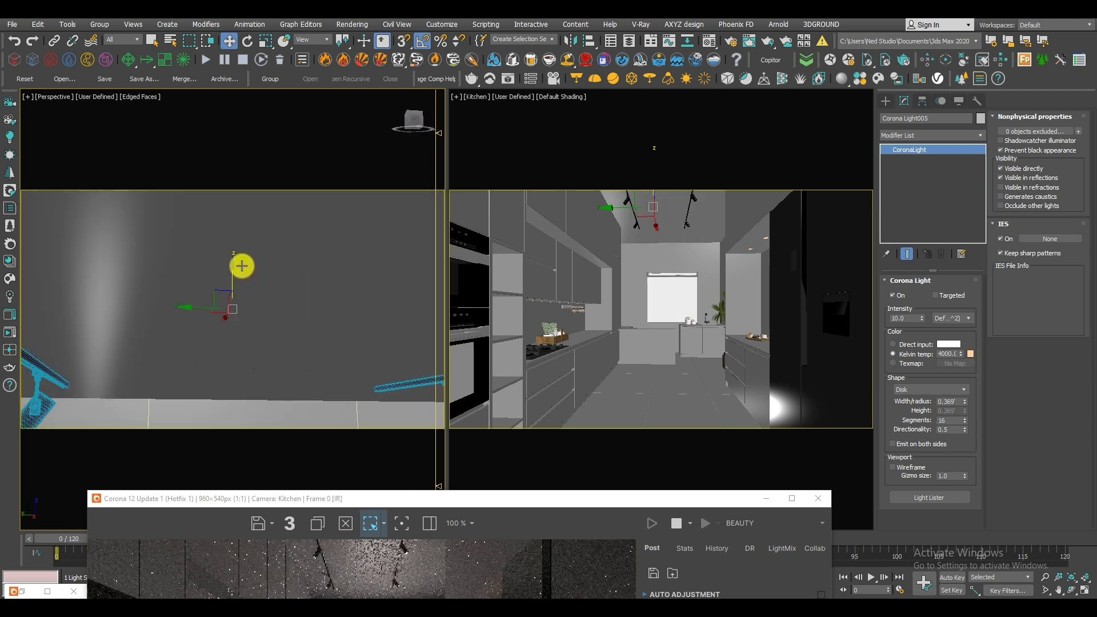
Step: Lower the disk light just below the ceiling and, in a full-size wireframe Top view, move it to the camera end between the tracks
left_click_drag(229, 275, 234, 315)
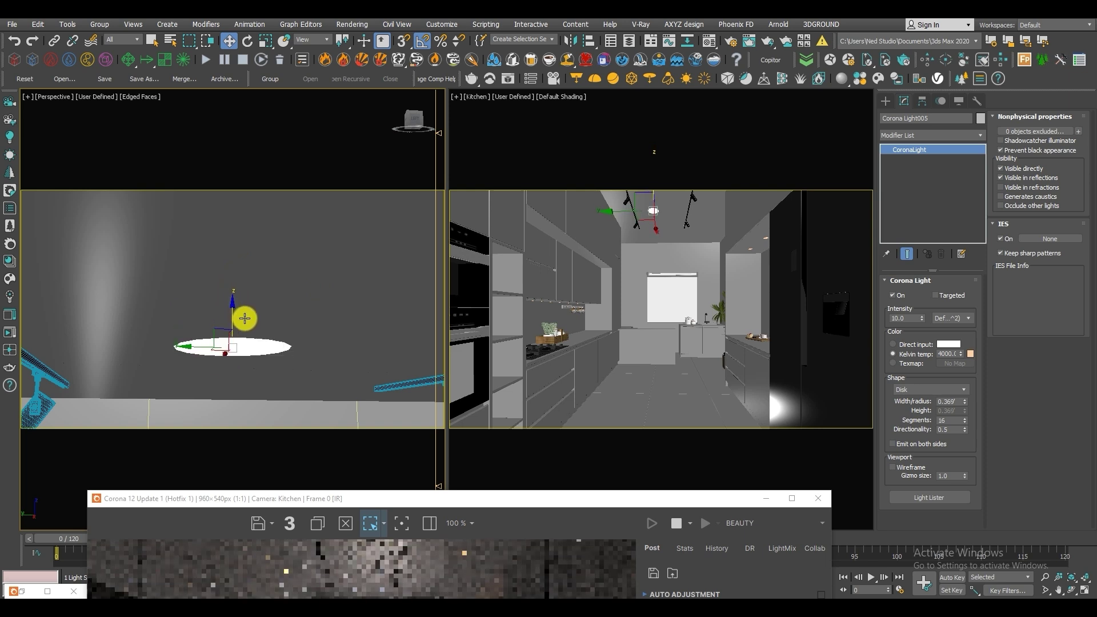
key("t")
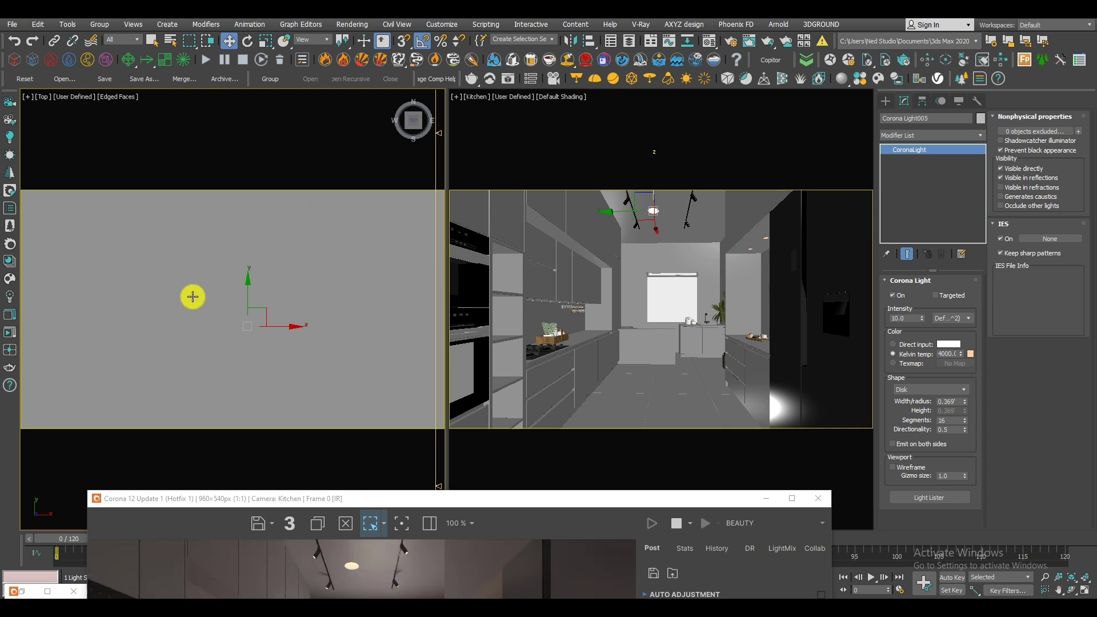
key("F3")
key("alt+w")
scroll(289, 306, "down", 15)
middle_click_drag(276, 316, 527, 300)
scroll(528, 302, "up", 2)
left_click_drag(563, 283, 389, 283)
Step: Reset the disk light's directionality to 0.0 and hide it from direct view and from reflections
left_click_drag(362, 498, 408, 183)
right_click(965, 429)
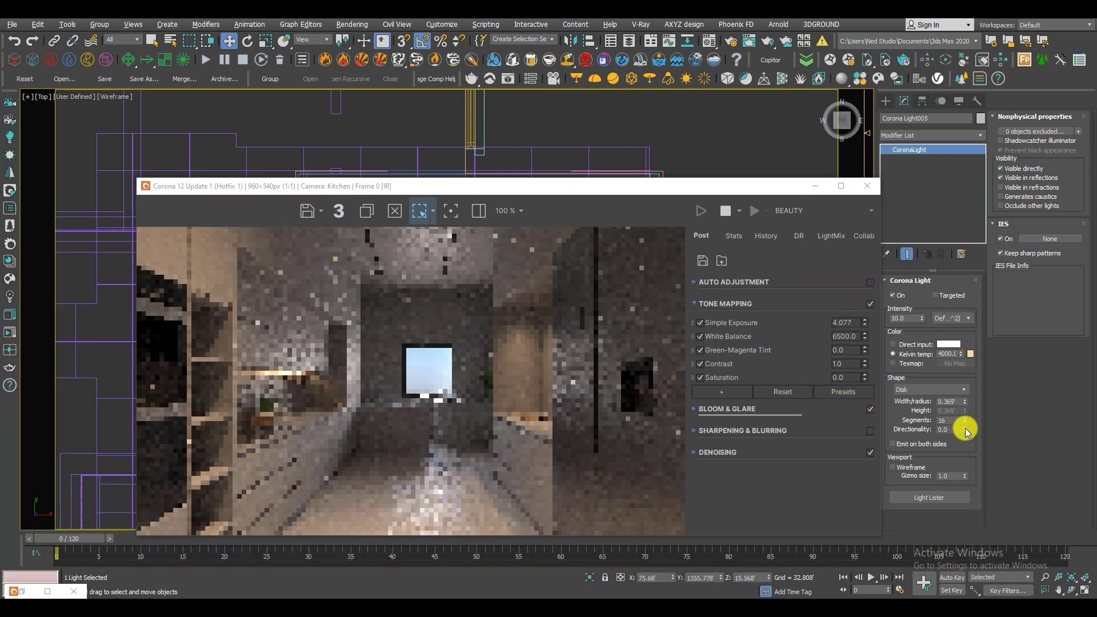
left_click_drag(722, 191, 701, 137)
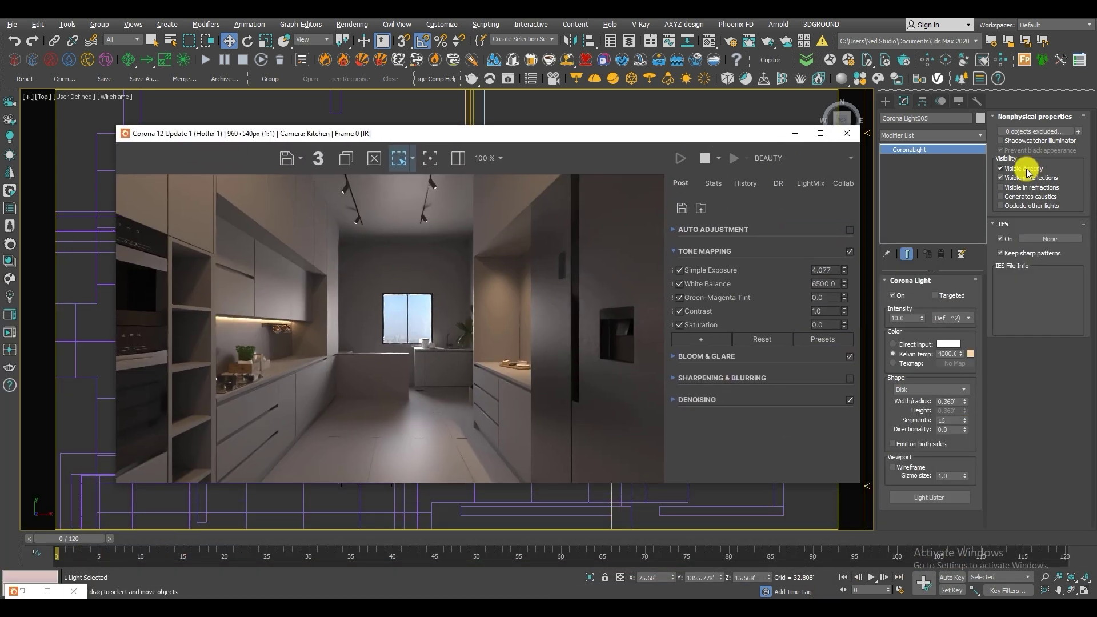
left_click(1022, 169)
left_click(1010, 177)
Step: Reset the disk light's Kelvin temperature to 6500 and set its intensity to 5
right_click(961, 354)
double_click(906, 317)
type("5")
key("Return")
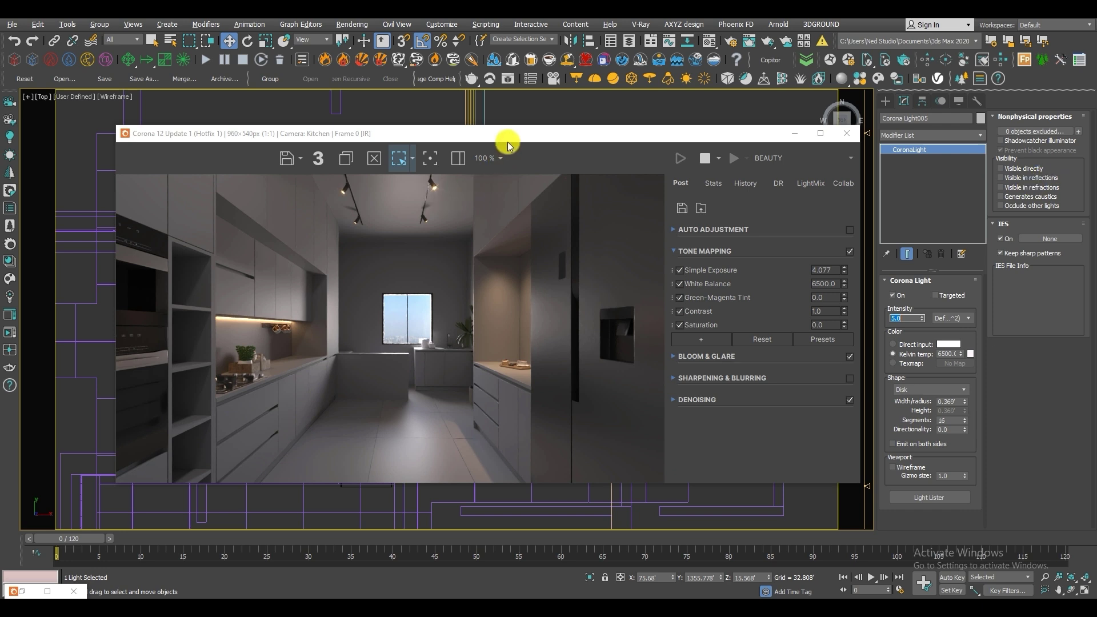
Step: Clone the disk light four times along the room between the tracks and delete the copy lying outside the window wall
left_click_drag(508, 144, 576, 448)
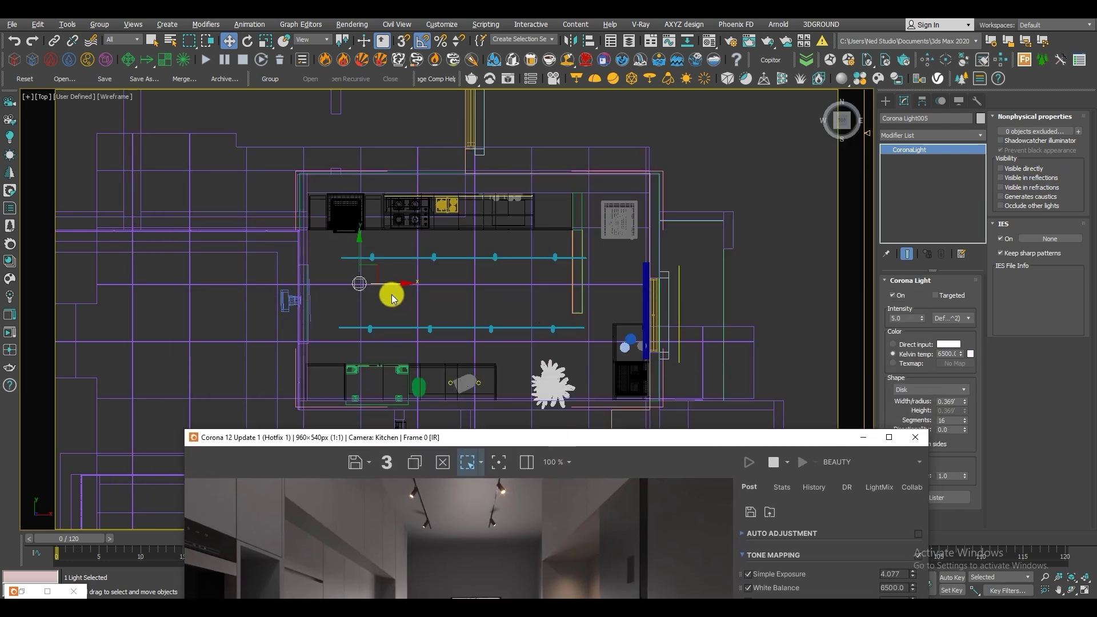
left_click_drag(393, 285, 478, 280, "shift")
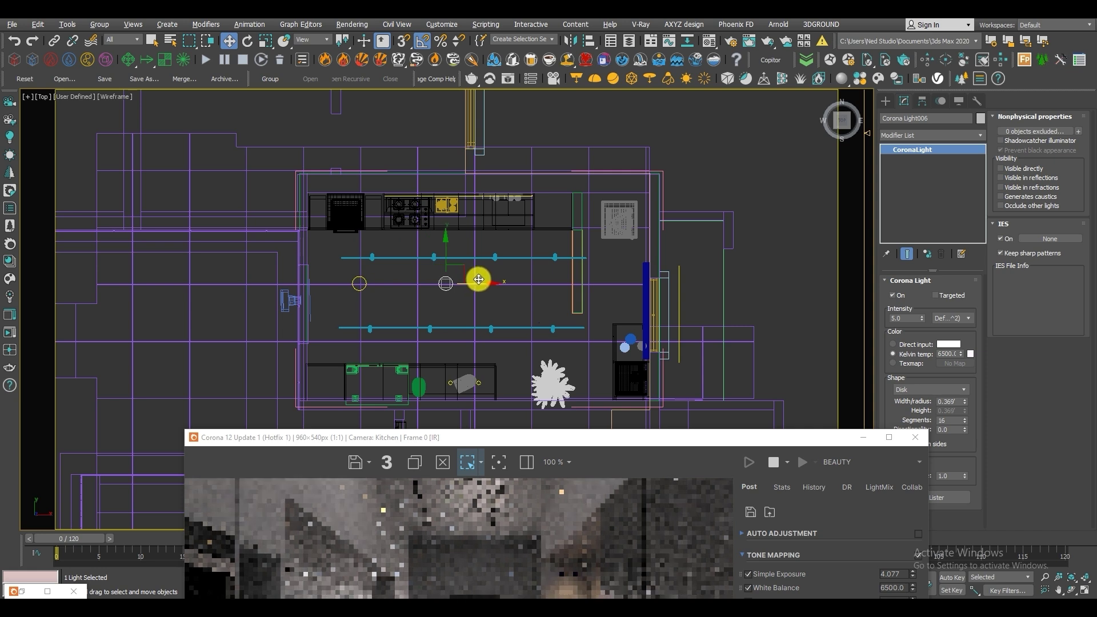
left_click(578, 311)
left_click(578, 311)
left_click(560, 356)
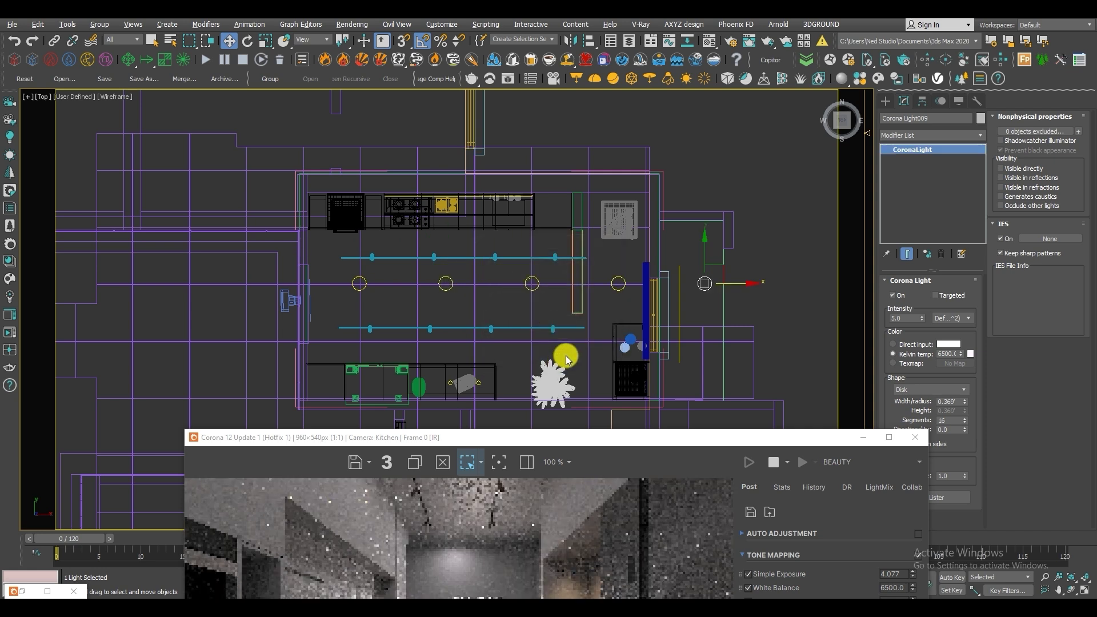
key("Delete")
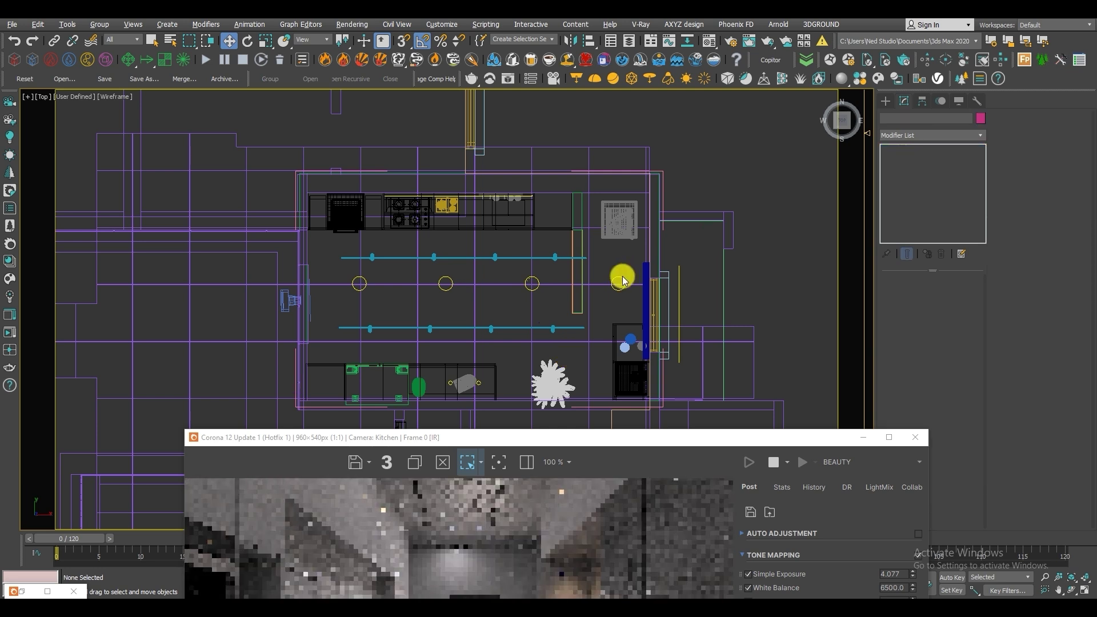
Step: Select all four disk lights in the row and shift them slightly toward the camera end
left_click(619, 282)
left_click(530, 283, "ctrl")
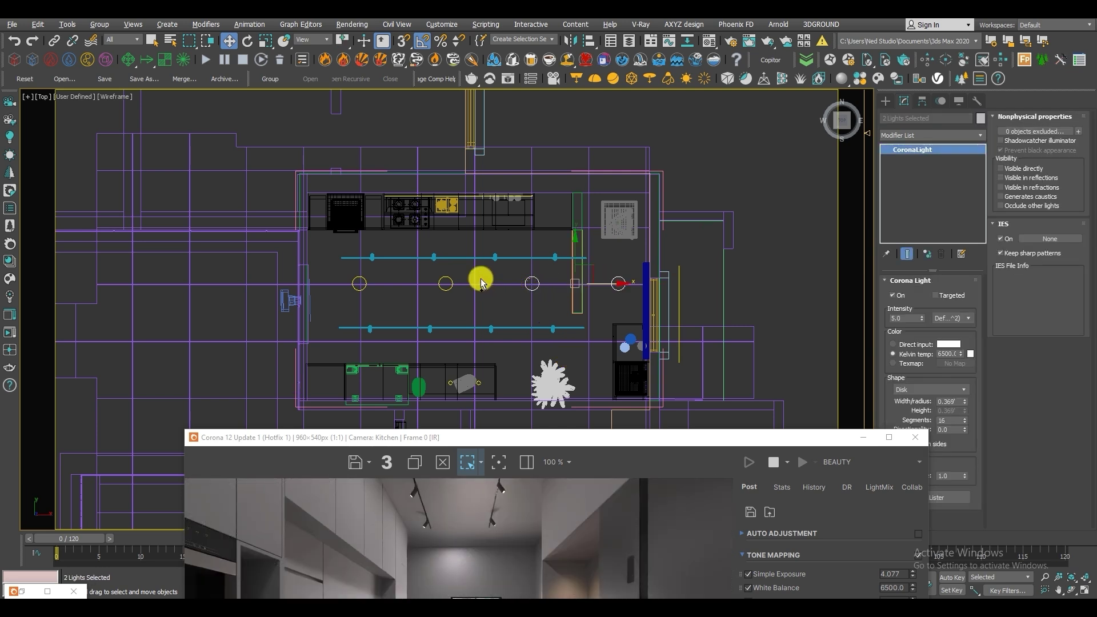
left_click(446, 283, "ctrl")
left_click(360, 284, "ctrl")
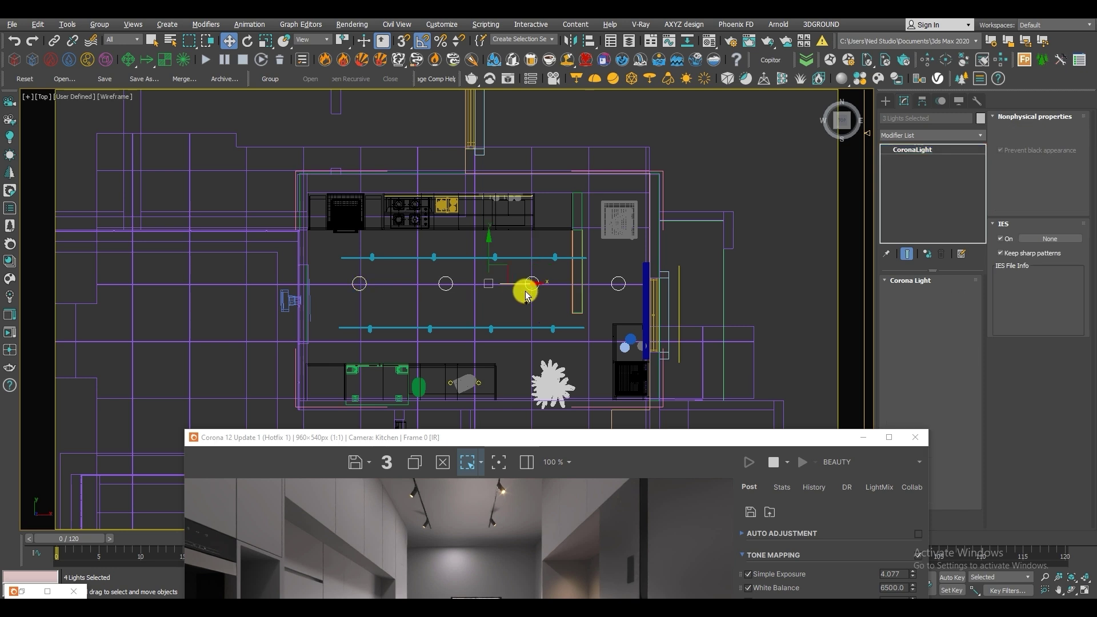
left_click_drag(519, 285, 506, 284)
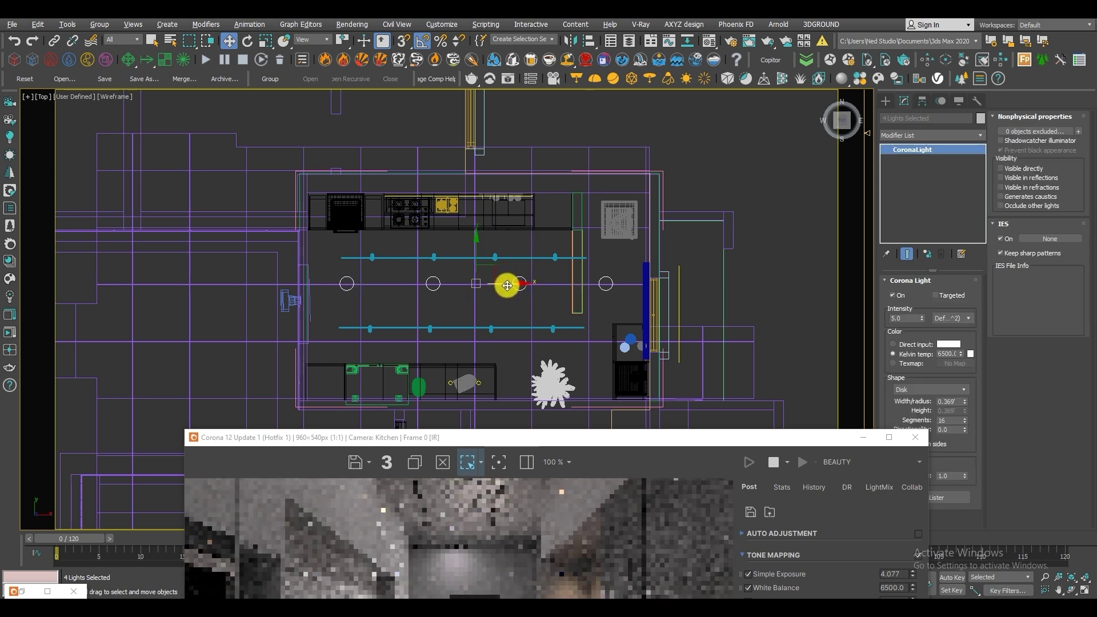
Step: Show the Kitchen camera view alone and compare the render with the four disk lights visible and hidden in reflections
key("alt+w")
right_click(666, 250)
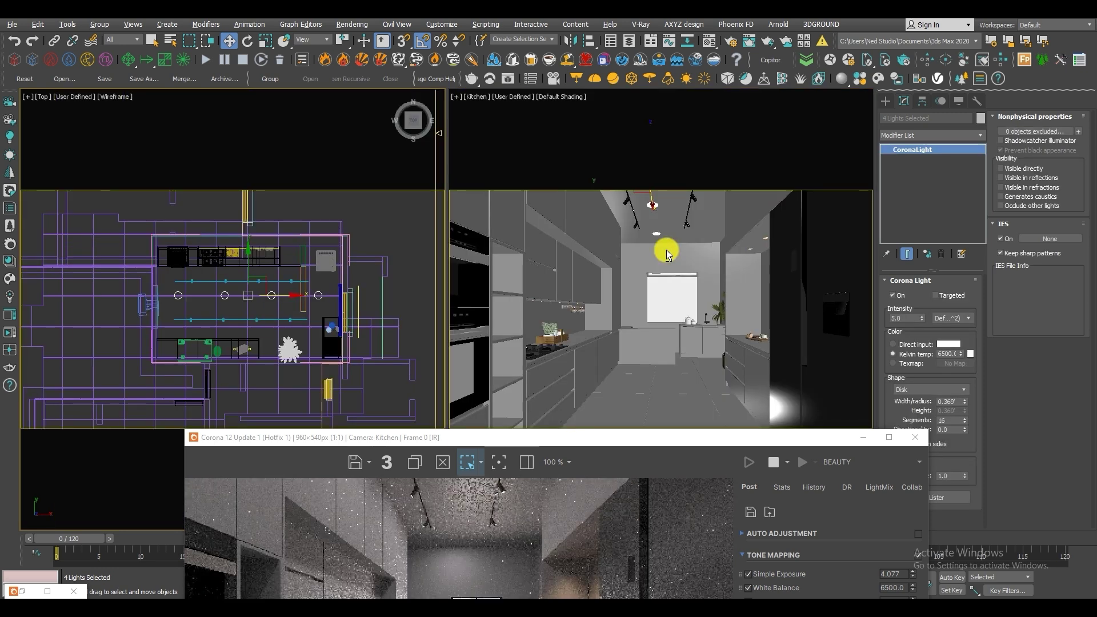
key("alt+w")
left_click_drag(646, 438, 558, 136)
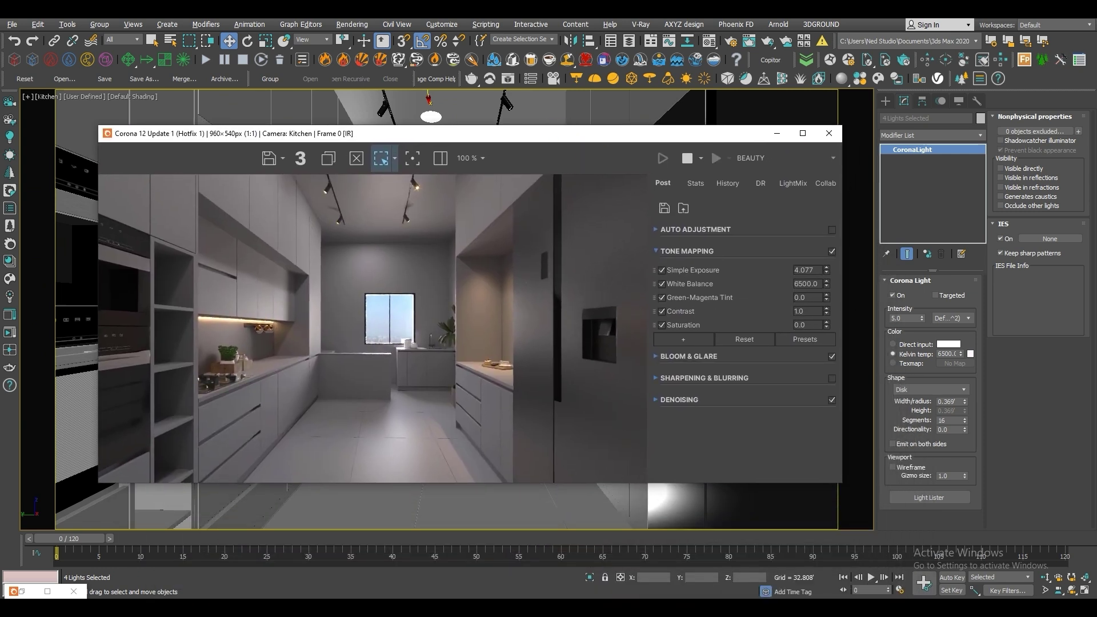
left_click_drag(516, 136, 512, 87)
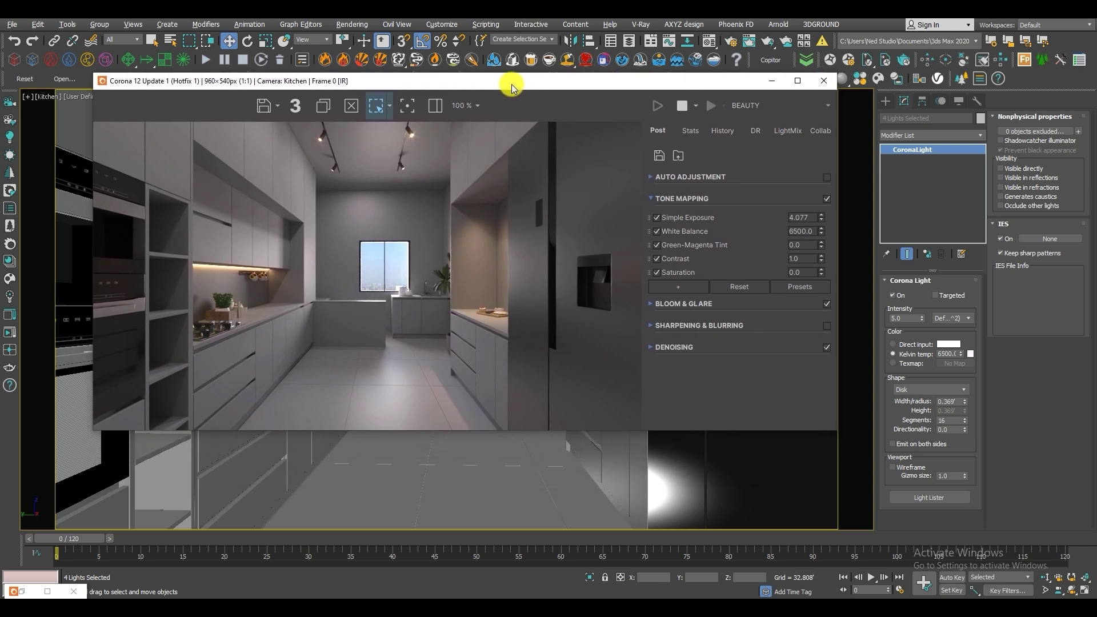
left_click(1040, 177)
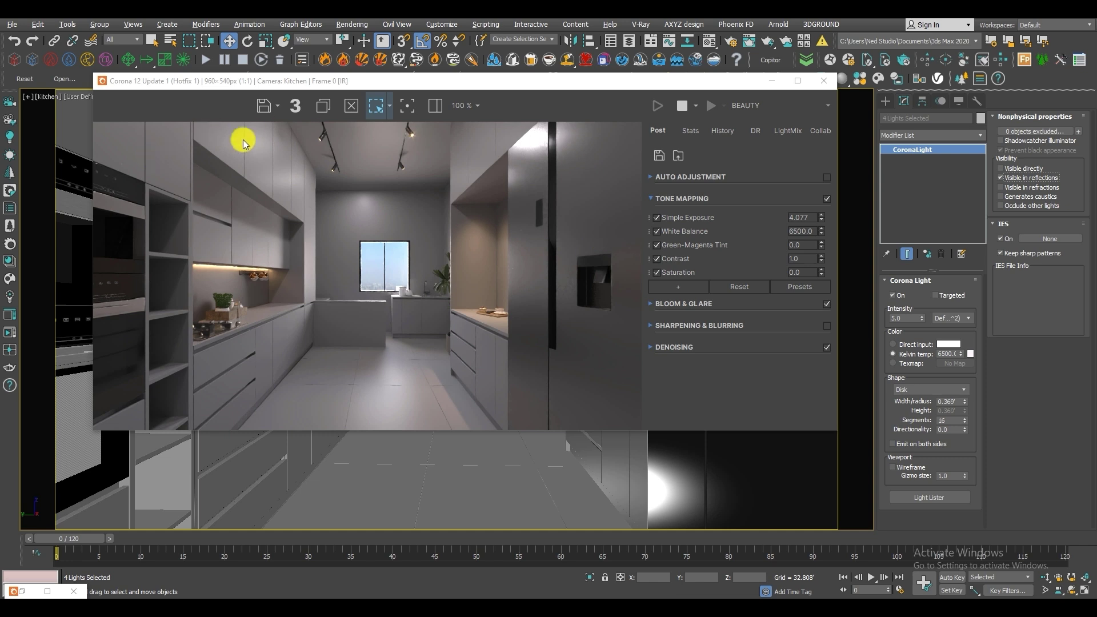
left_click(1002, 177)
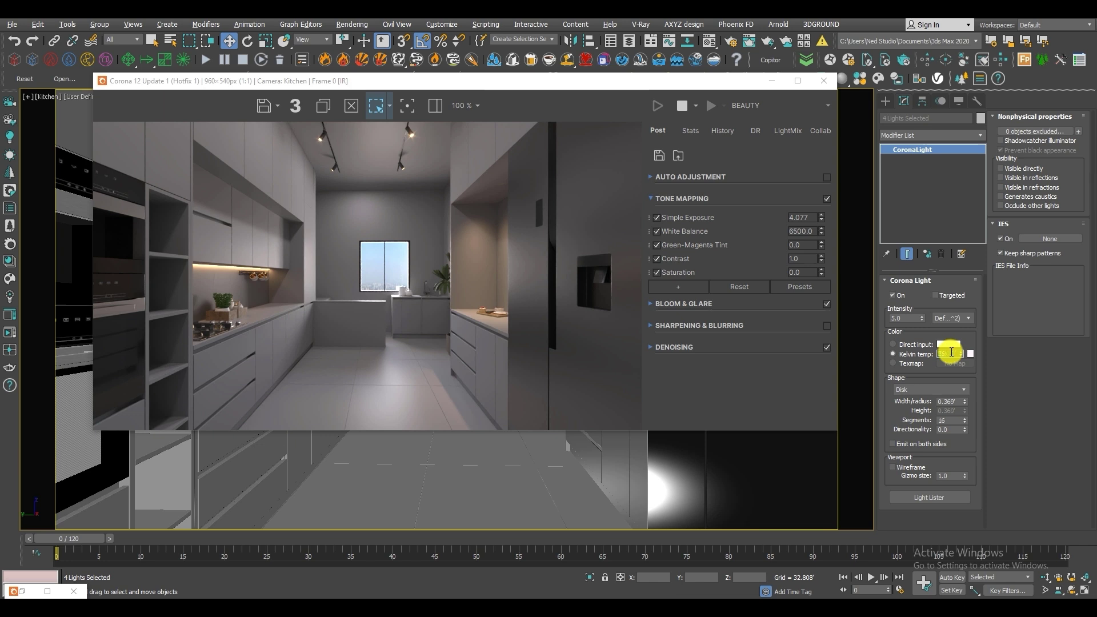
Step: Set the Kelvin temperature of the four ceiling disk lights to 4500
key("Return")
type("4500")
key("Return")
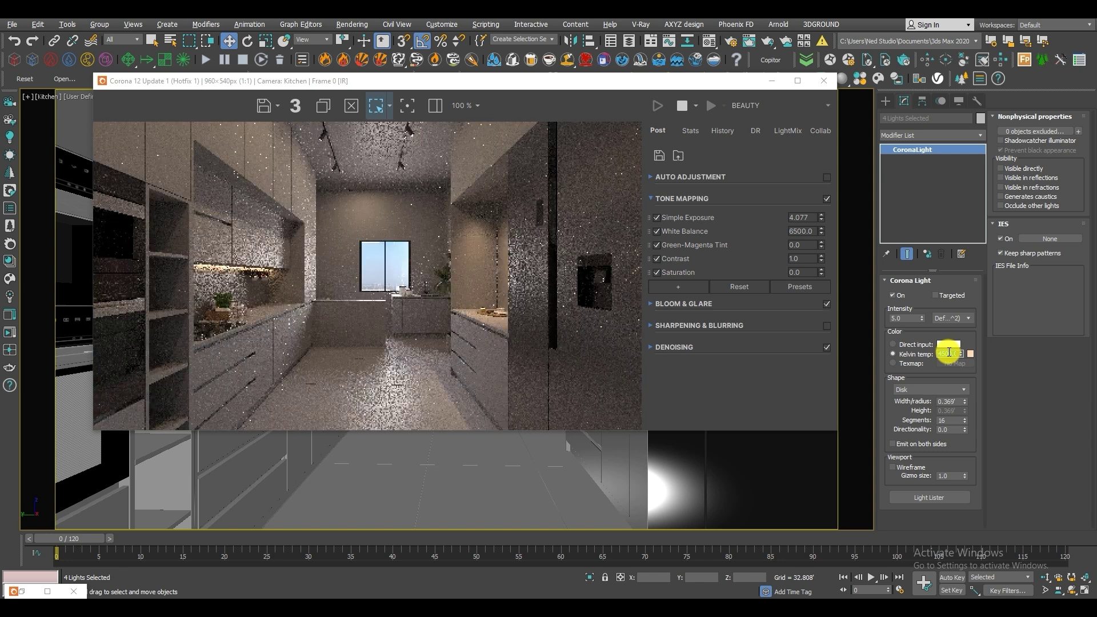
Step: Make the window blind renderable in its object properties and check it in the interactive render
left_click_drag(469, 85, 478, 361)
left_click(482, 271)
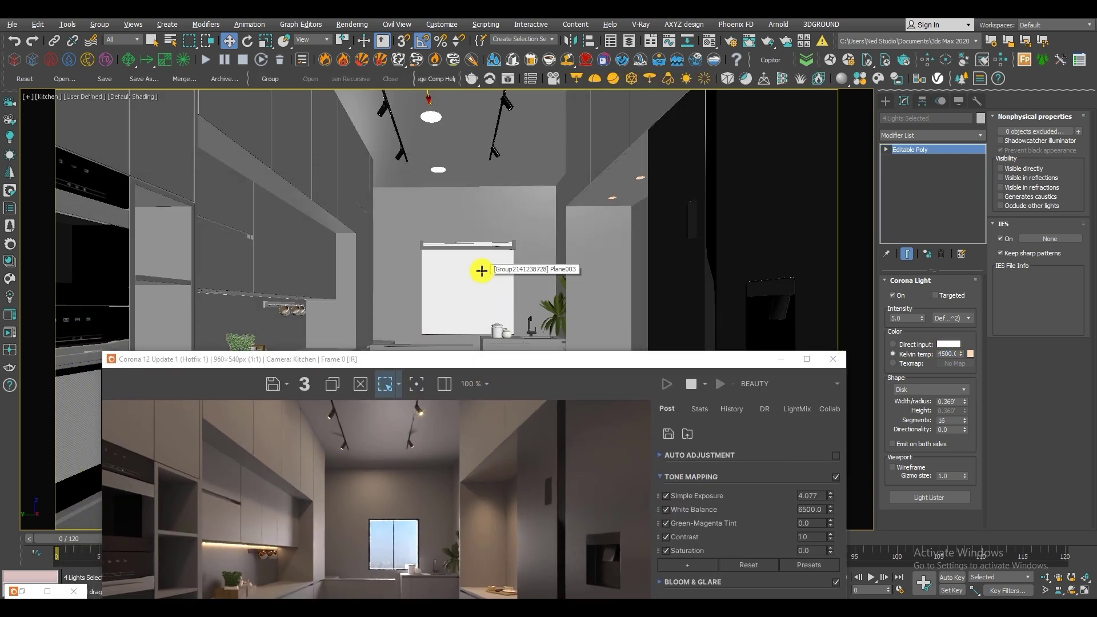
right_click(479, 266)
left_click(513, 349)
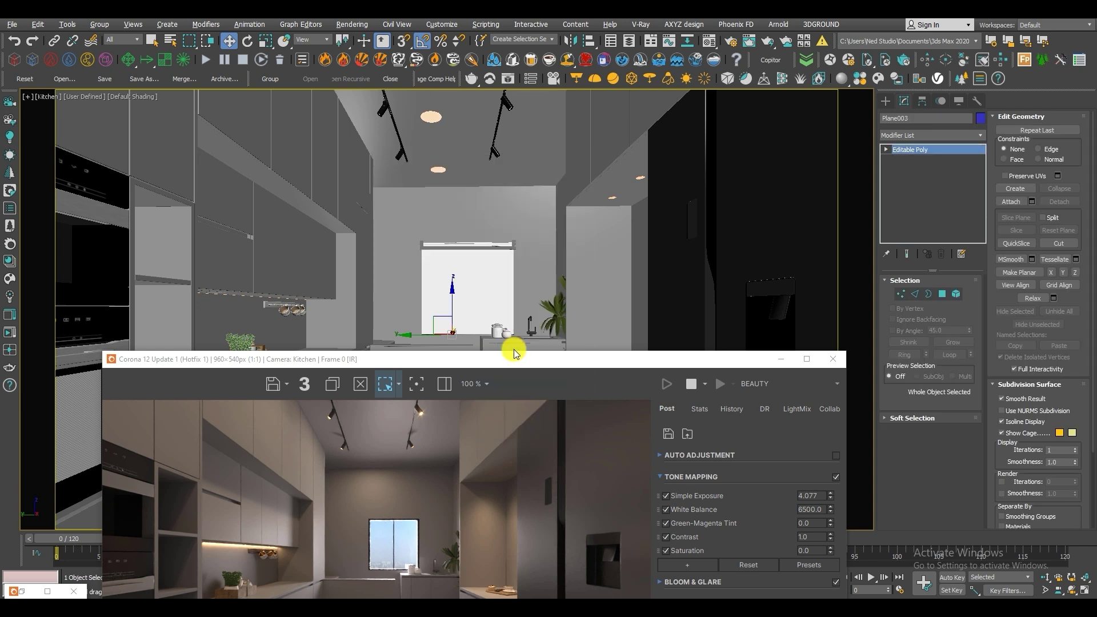
left_click(569, 286)
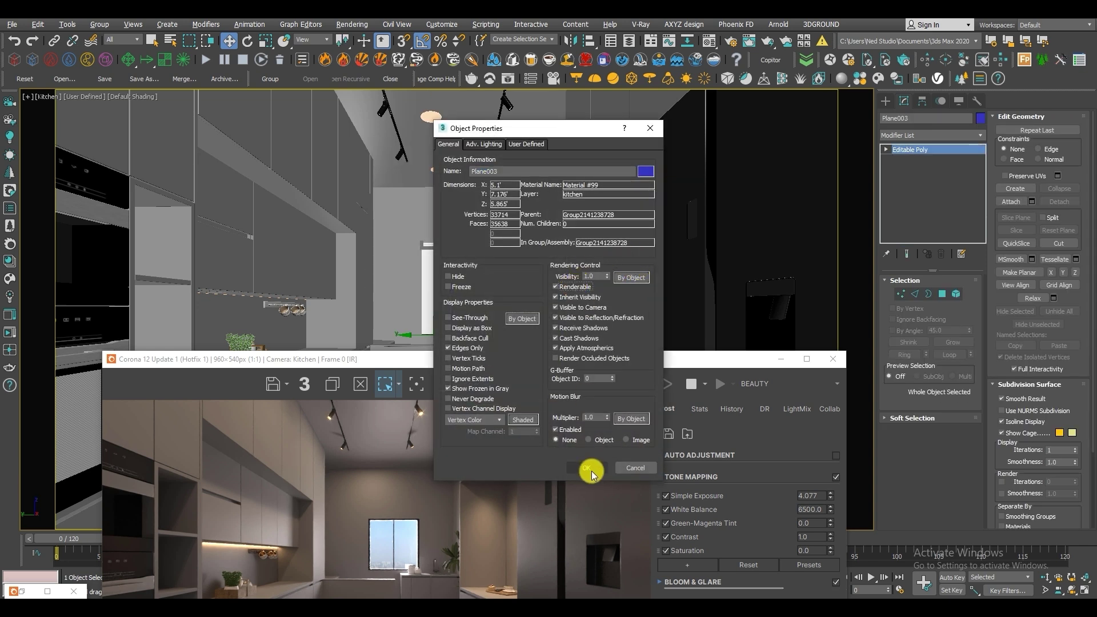
left_click(586, 467)
left_click_drag(615, 362, 603, 106)
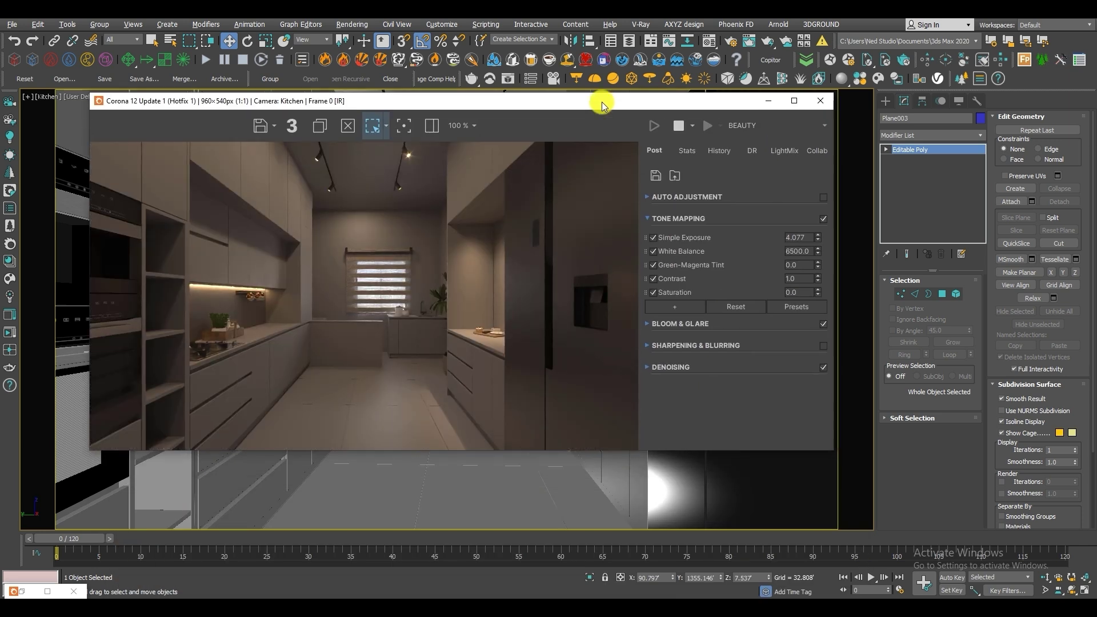
left_click_drag(602, 105, 575, 122)
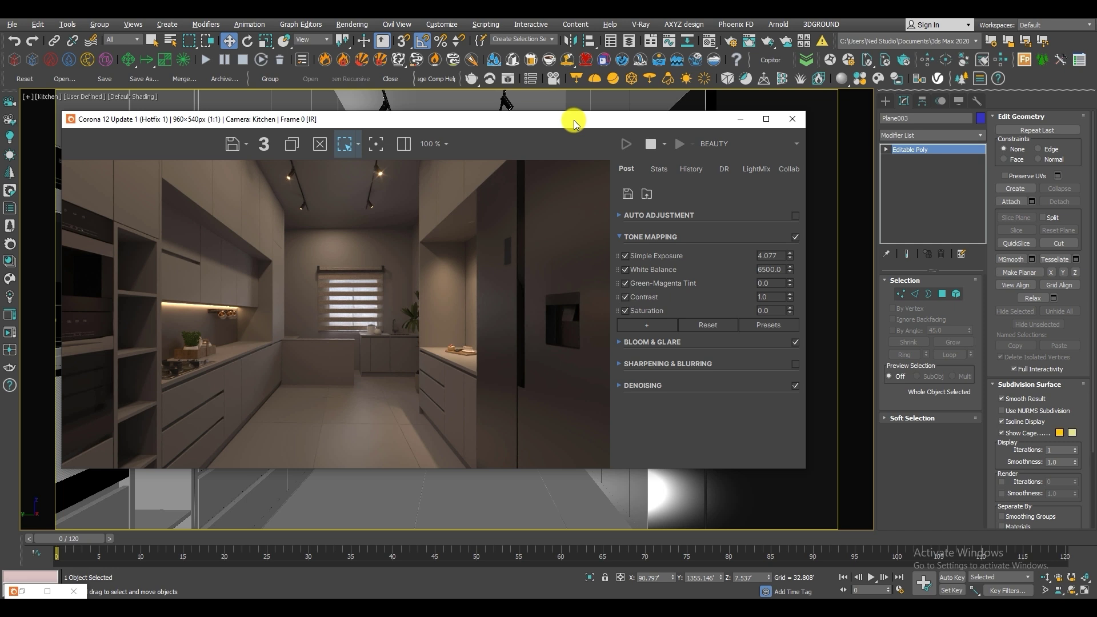
Step: Restrict selection to lights, select the rectangular light at the window and set its intensity to 3
left_click_drag(574, 122, 593, 356)
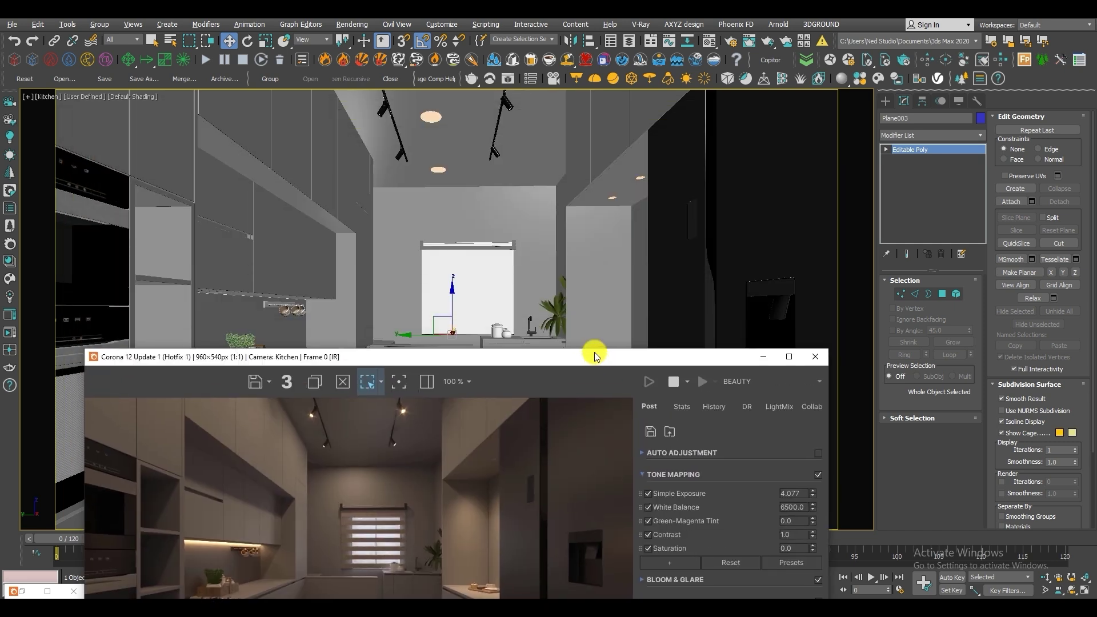
left_click(127, 40)
left_click(126, 72)
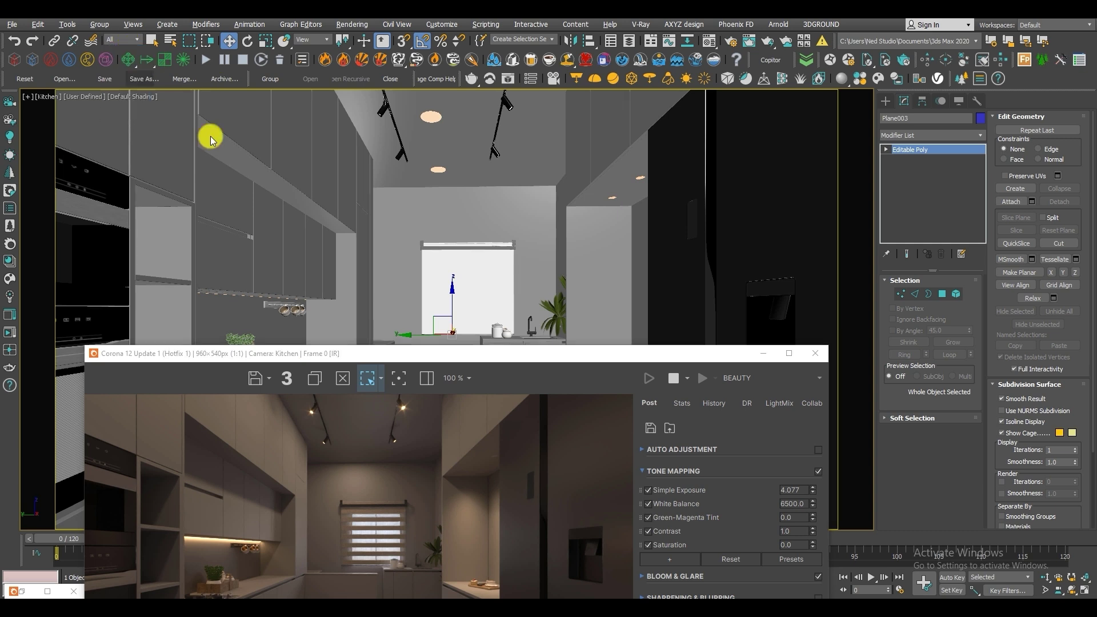
left_click(500, 301)
left_click_drag(499, 358, 503, 116)
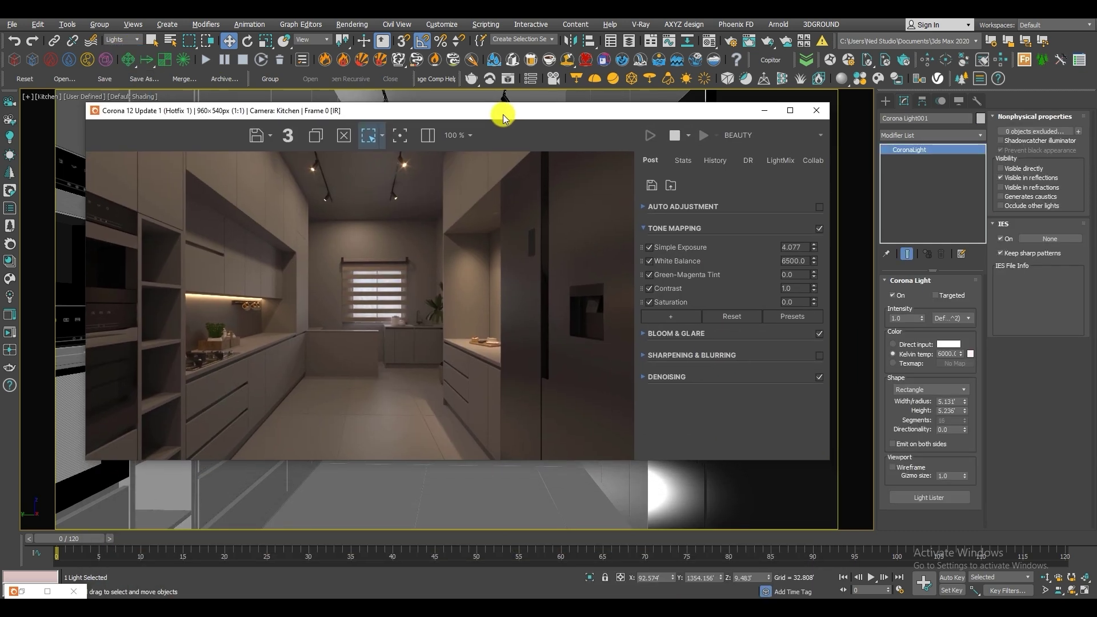
double_click(905, 318)
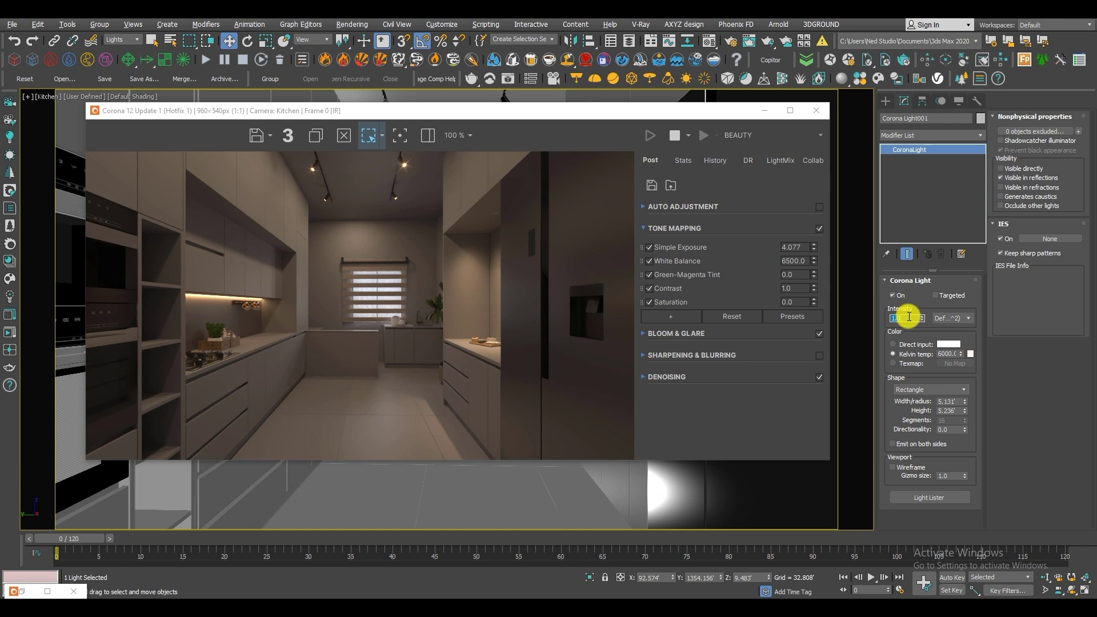
key("Return")
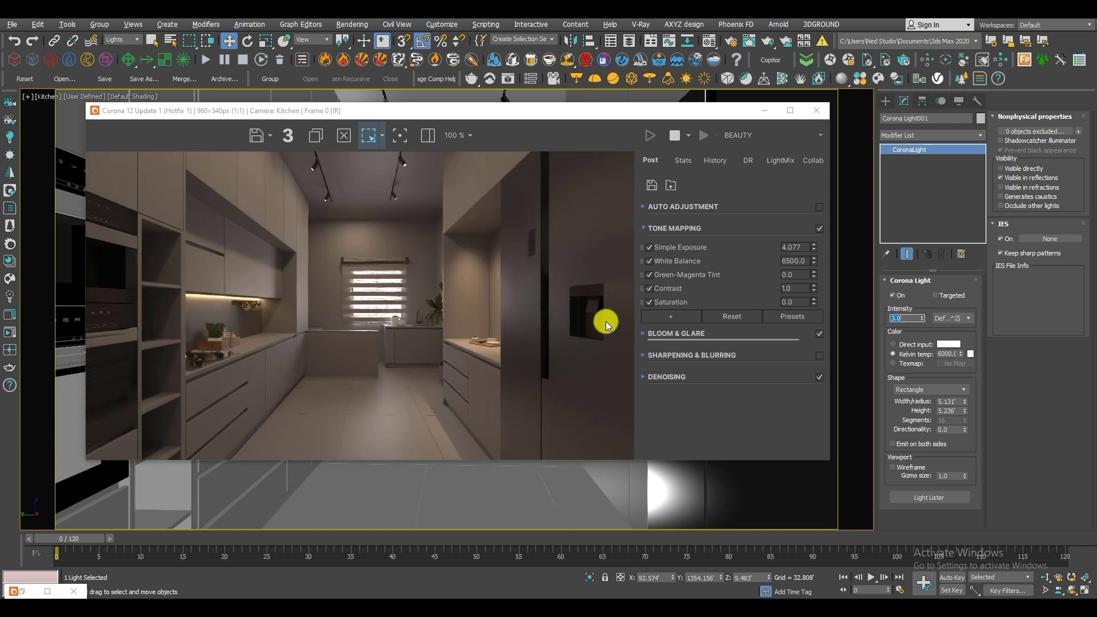
scroll(371, 293, "up", 1)
scroll(372, 293, "down", 1)
left_click_drag(471, 112, 468, 82)
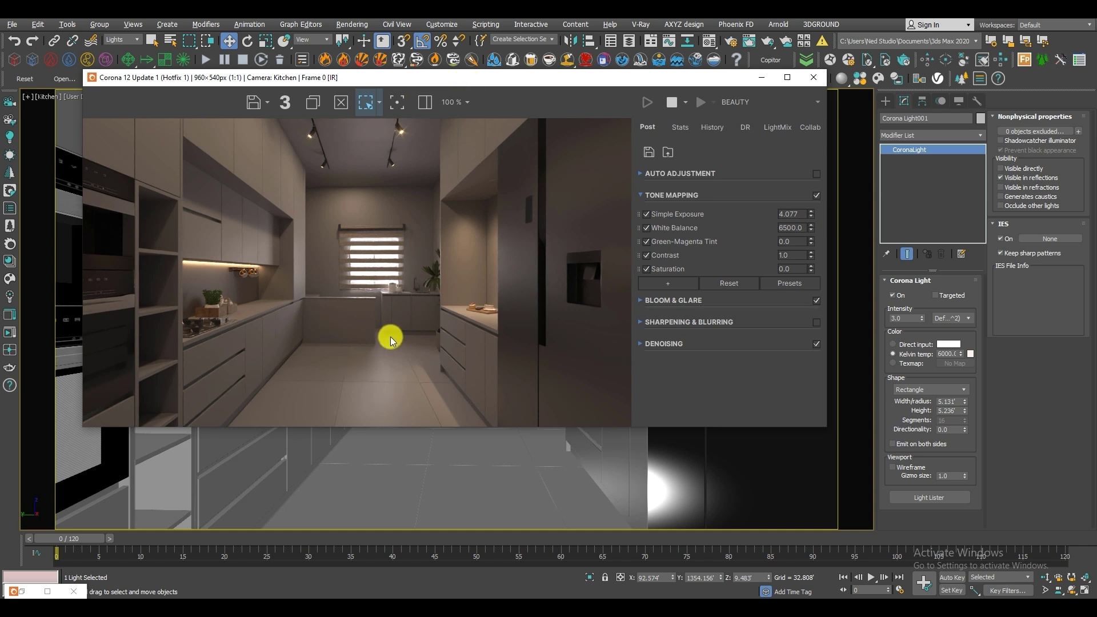
Step: Set the ceiling disk lights' intensity to 10 and reduce the render's simple exposure to 3.597
left_click_drag(482, 81, 490, 116)
left_click(439, 169)
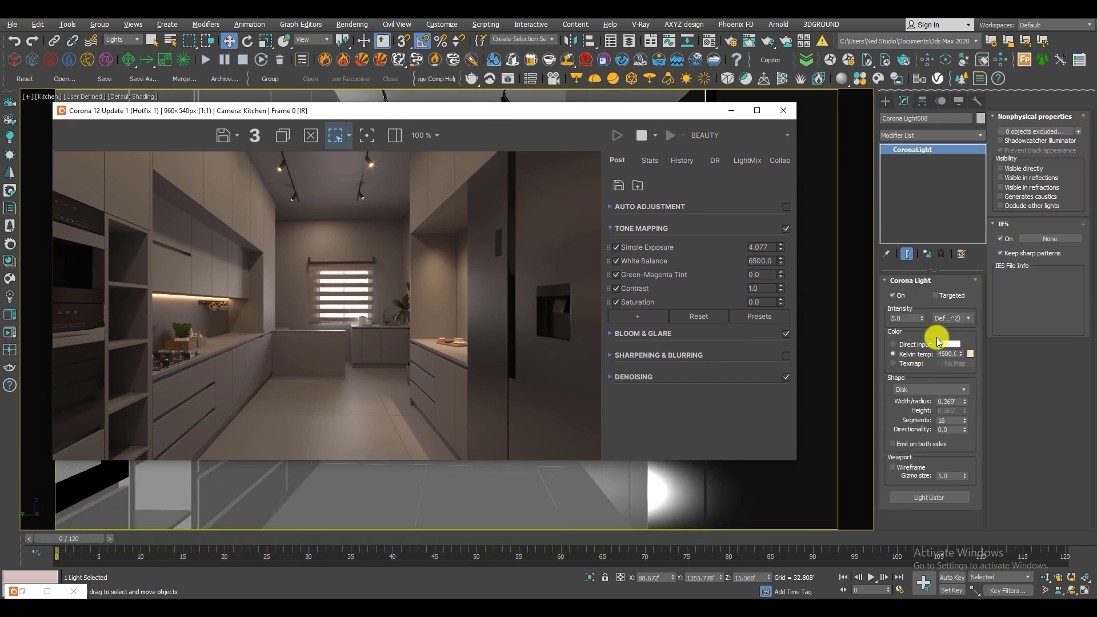
left_click(912, 316)
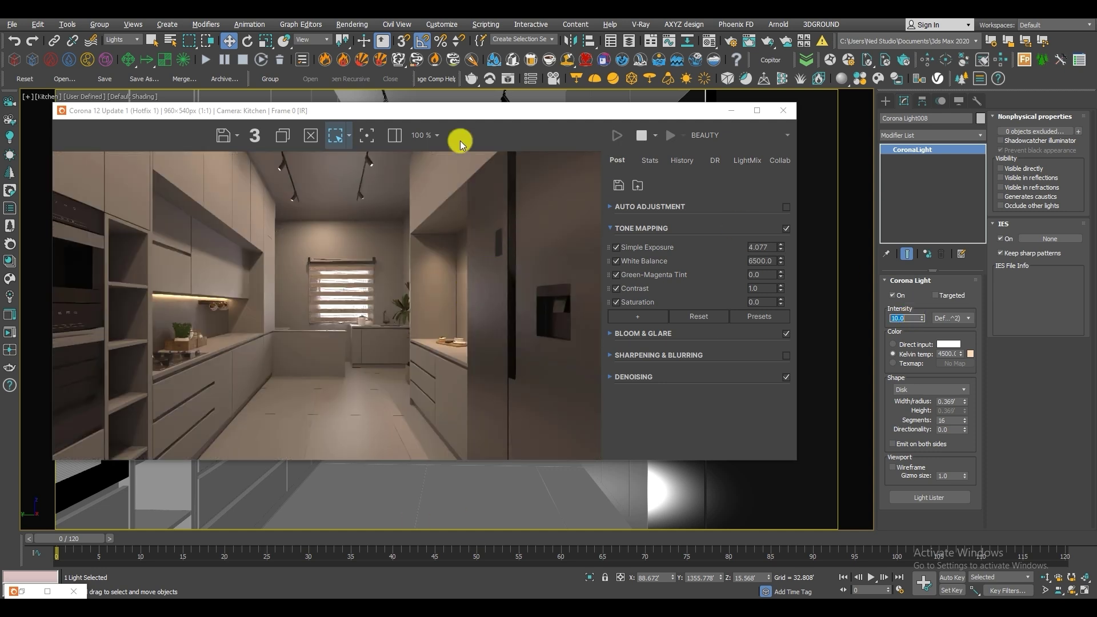
left_click_drag(462, 115, 502, 98)
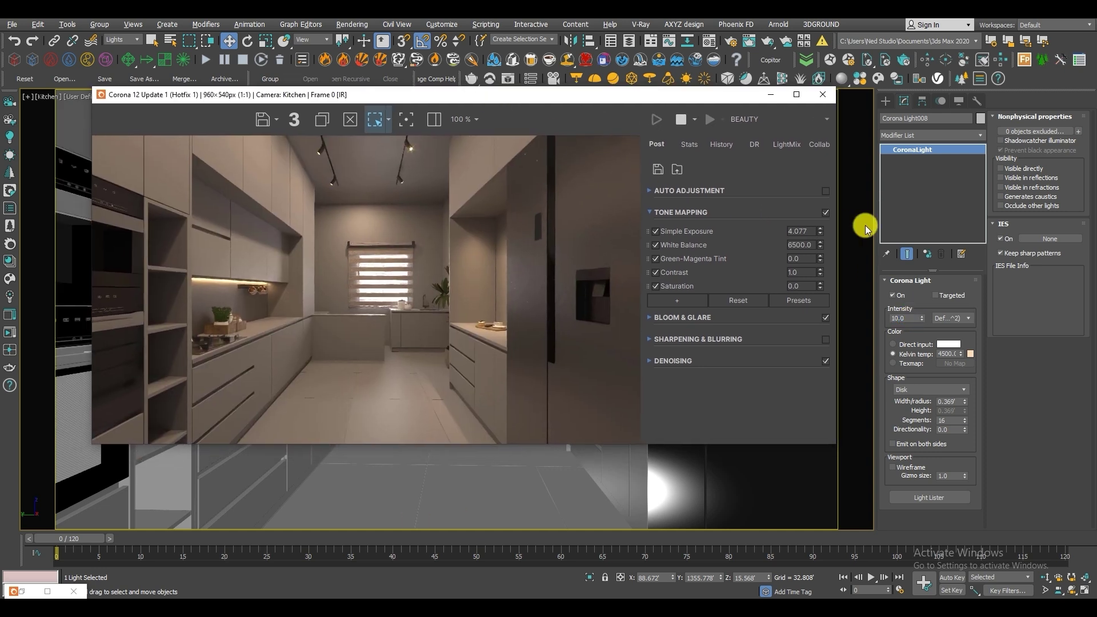
left_click_drag(820, 231, 818, 245)
Step: Try a Kelvin temperature of 5500 on the ceiling disk lights and settle on 5000
double_click(951, 354)
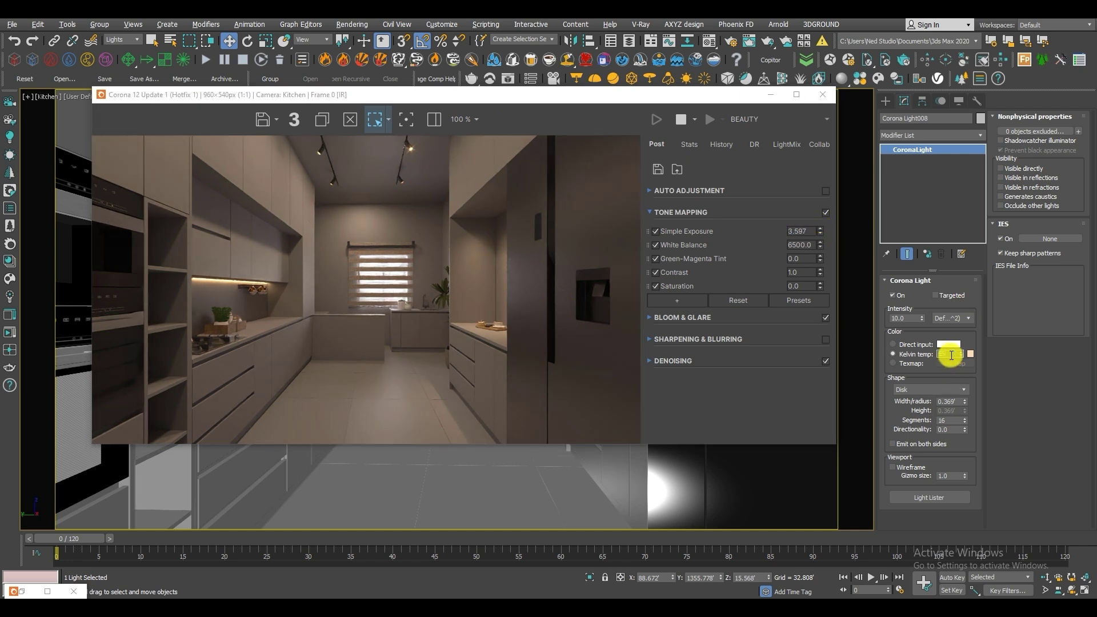
type("5500")
key("Return")
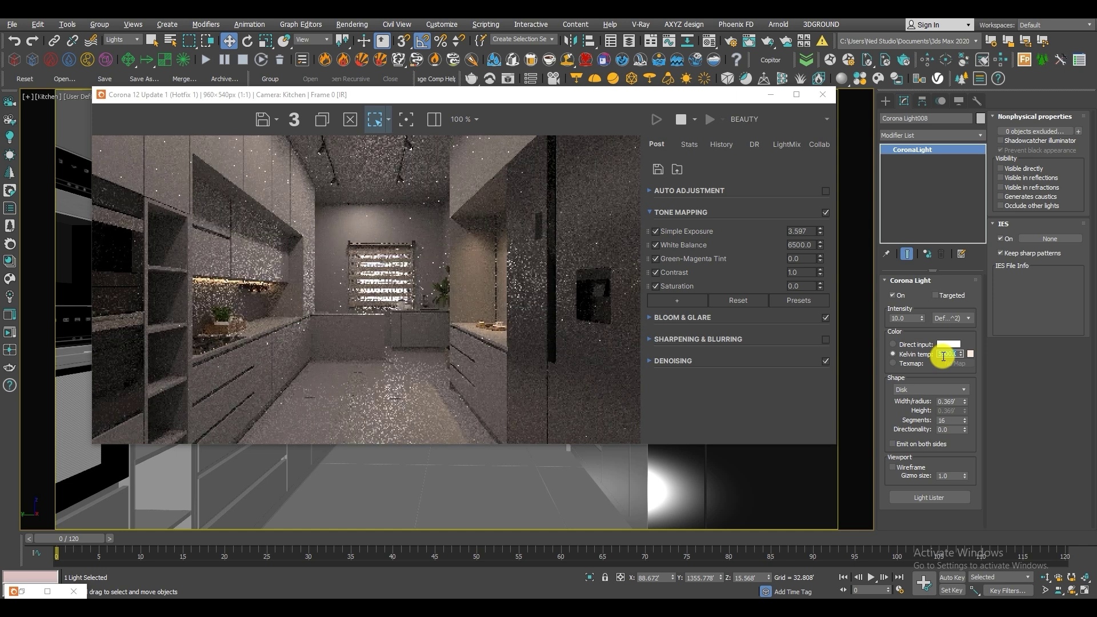
type("5000")
key("Return")
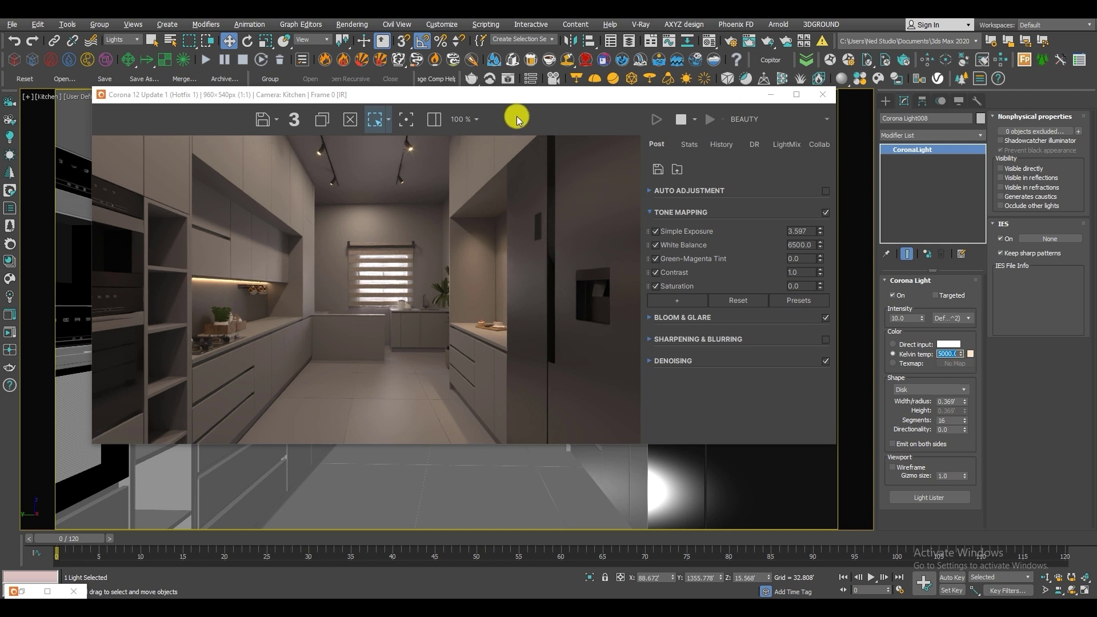
Step: Select the disk light above the niche beside the fridge and inspect the niche in the interactive render
left_click_drag(503, 97, 526, 90)
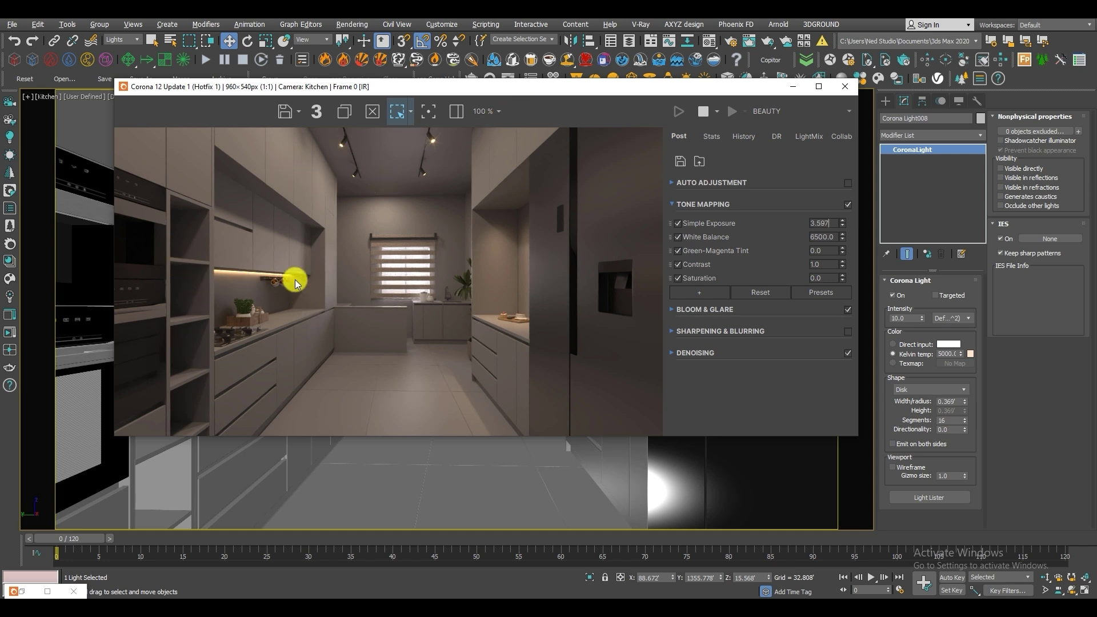
left_click_drag(636, 101, 574, 101)
left_click(611, 198)
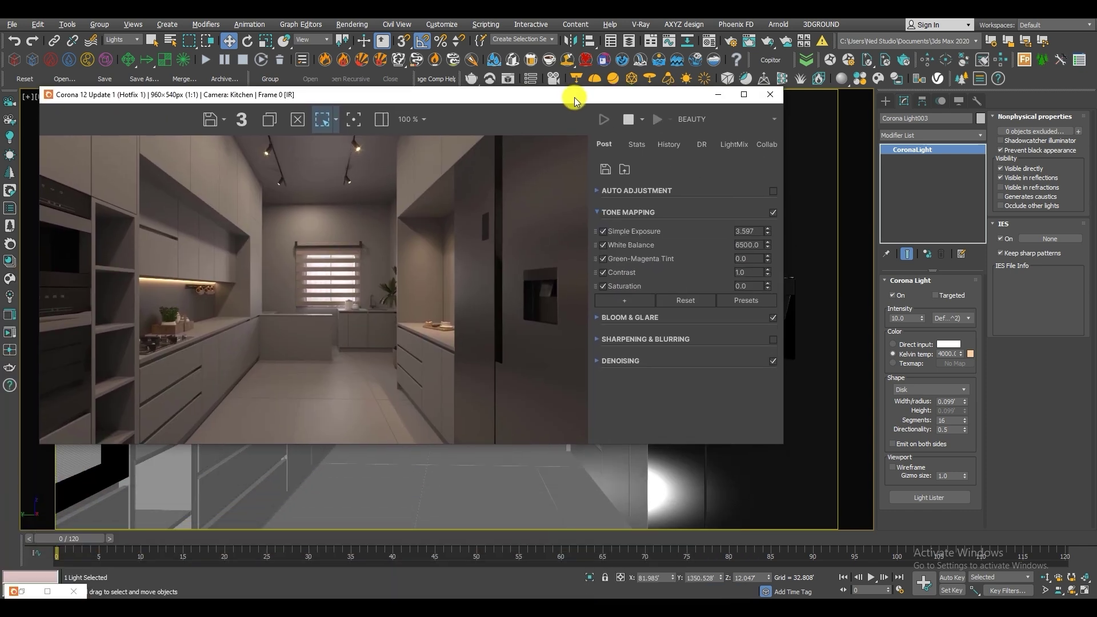
scroll(412, 217, "up", 1)
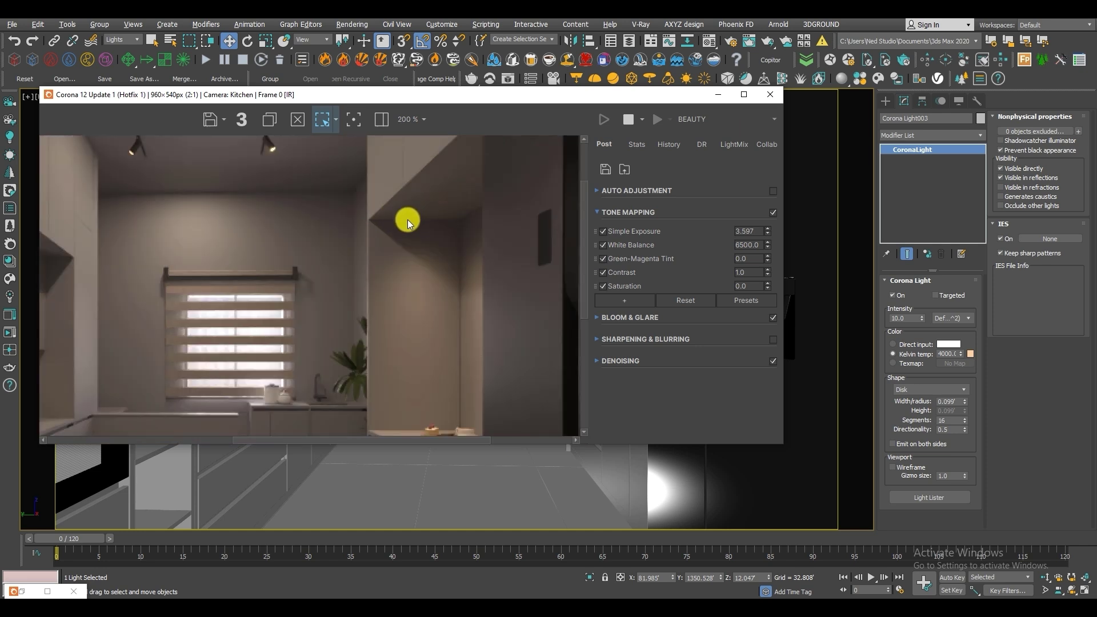
scroll(434, 219, "down", 1)
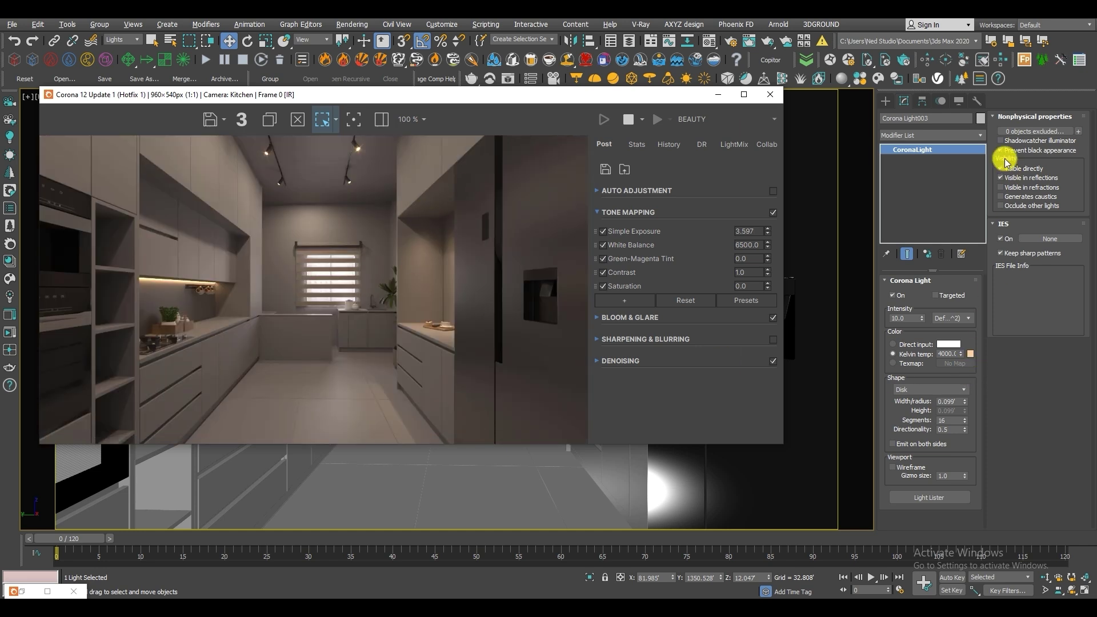
Step: Try a directionality of 0 on the niche disk lights using a render region around them, then restore 0.5 and clear the region
right_click(963, 432)
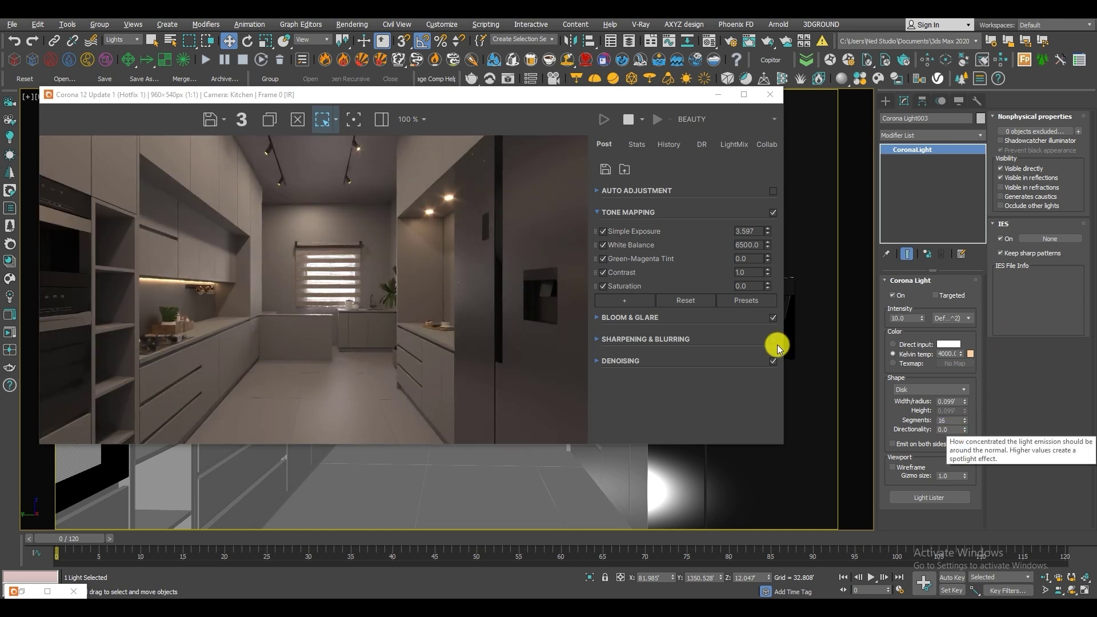
left_click_drag(381, 160, 500, 271)
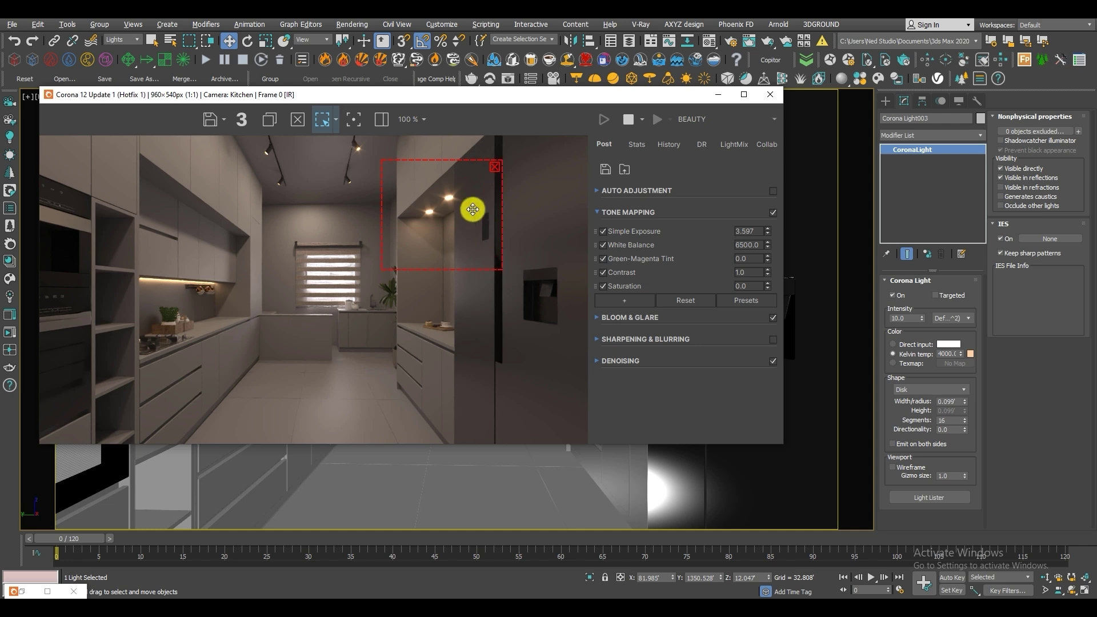
scroll(472, 210, "up", 1)
left_click(952, 429)
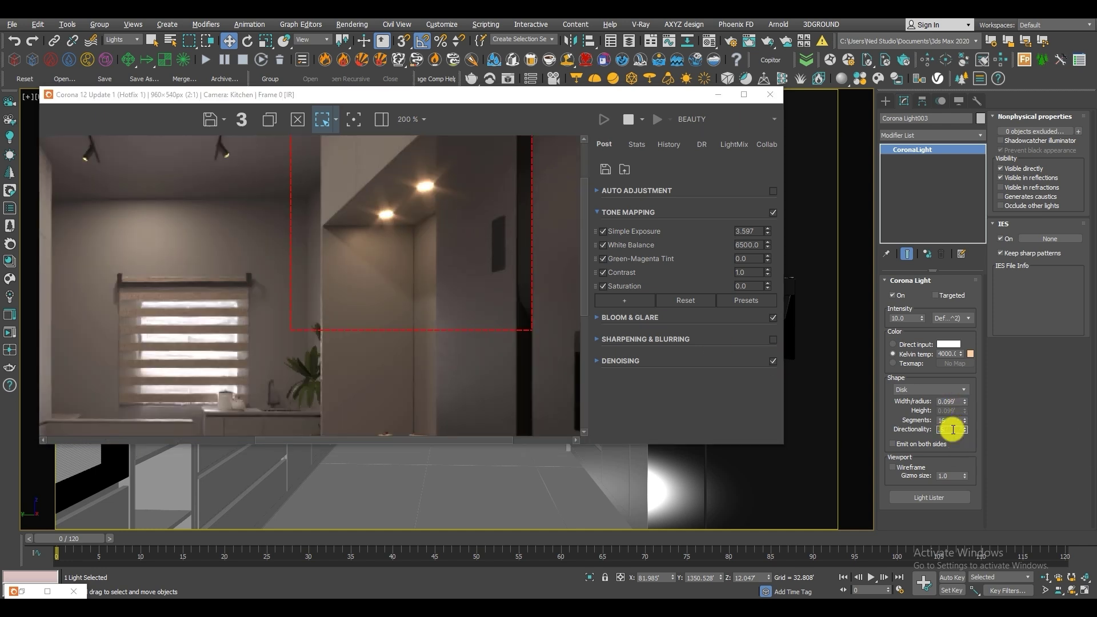
type("0.5")
key("Return")
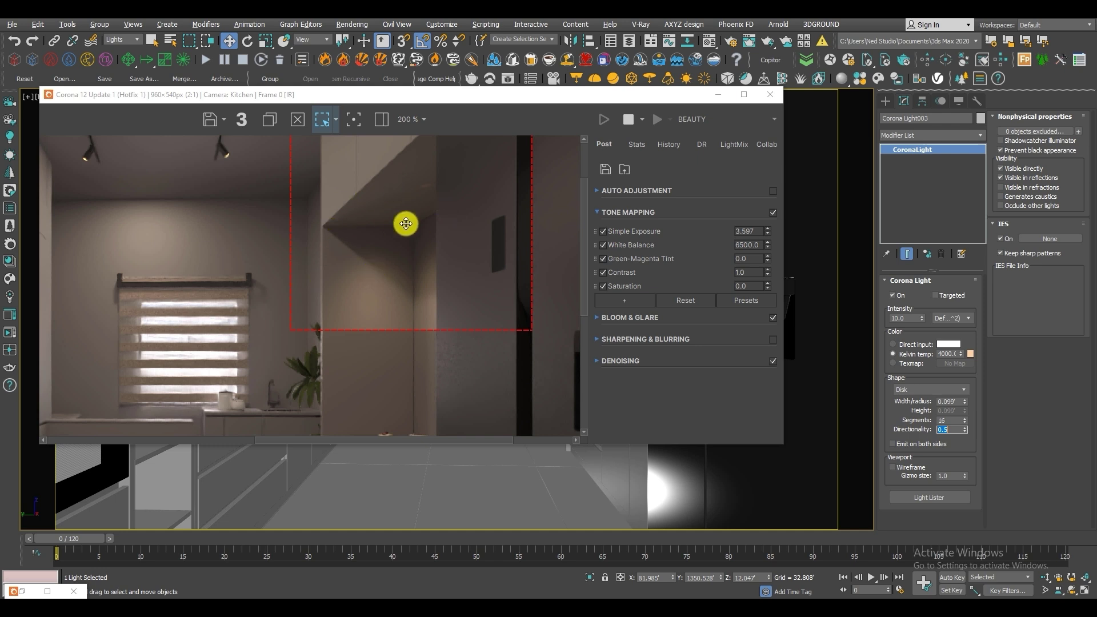
scroll(406, 223, "down", 1)
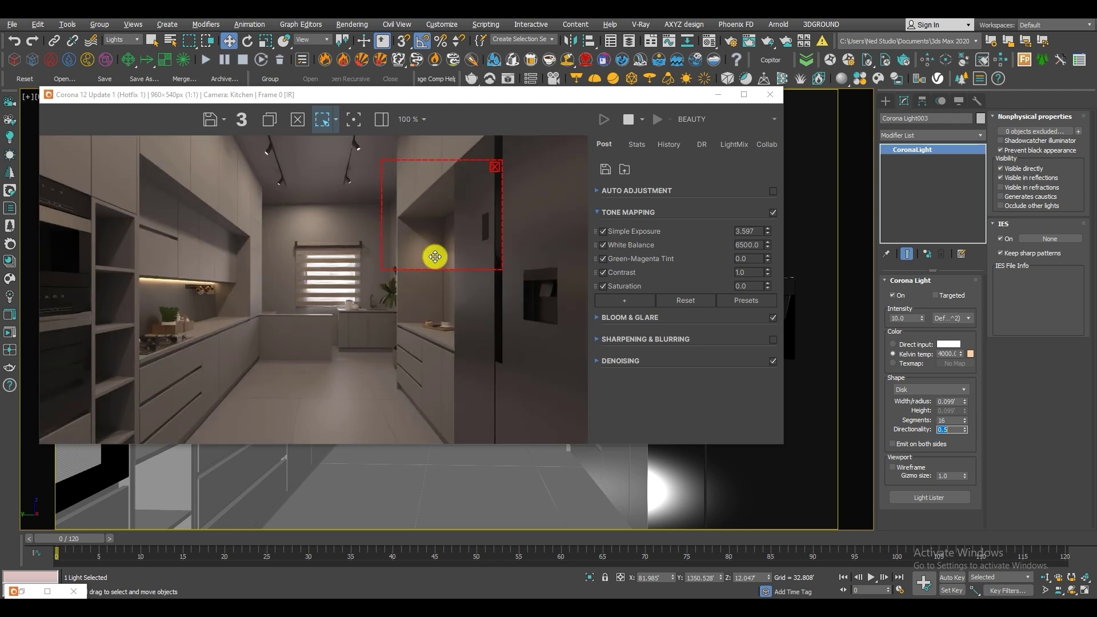
left_click(494, 167)
Step: Select both disk lights above the niche and lower them slightly
left_click_drag(534, 98, 516, 328)
left_click(641, 178, "ctrl")
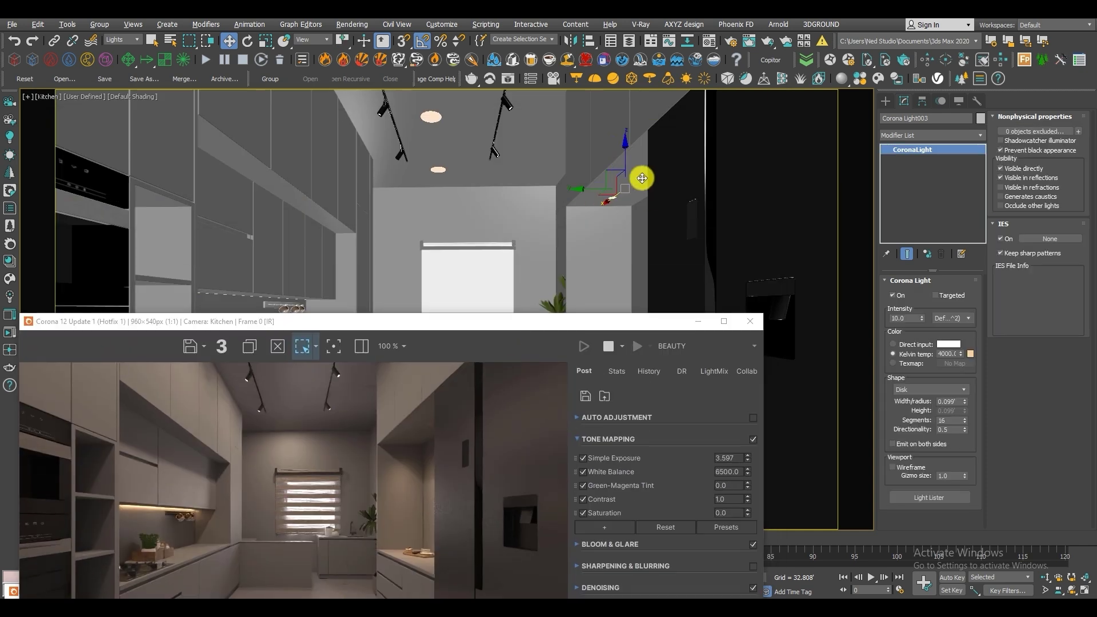
left_click_drag(624, 160, 624, 162)
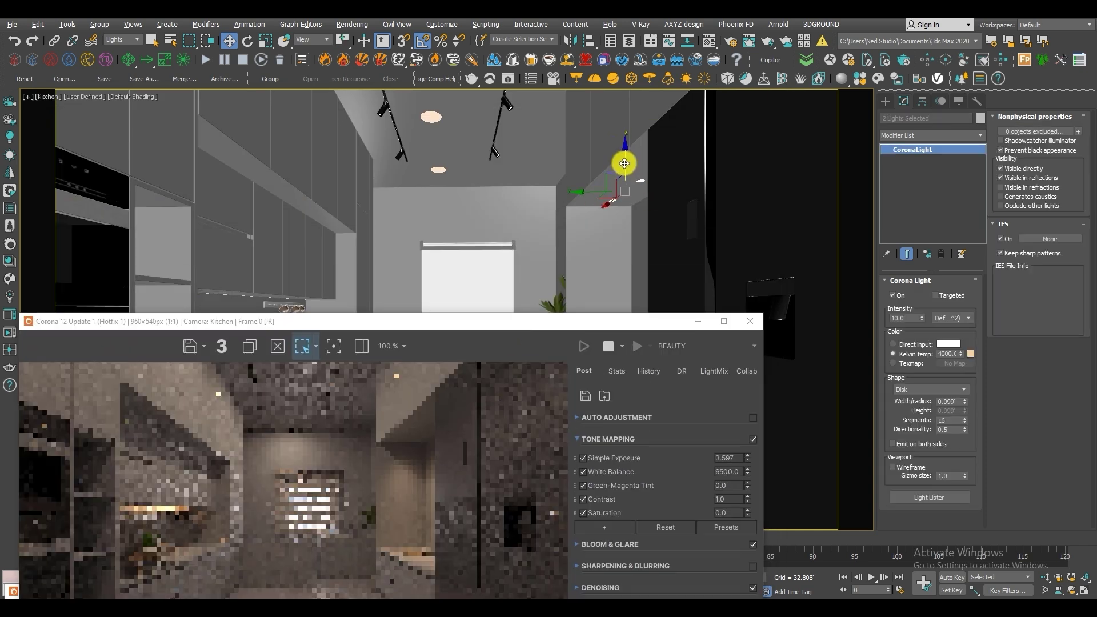
Step: Duplicate the two niche disk lights just above the originals as independent copies in the perspective view
key("alt+w")
right_click(351, 276)
key("z")
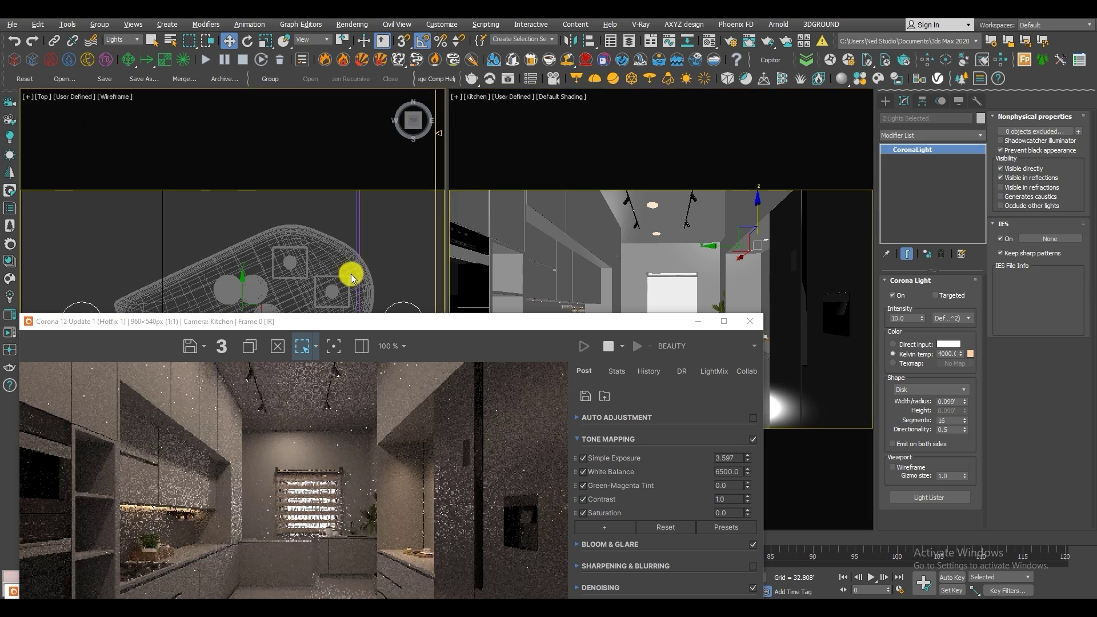
key("p")
key("z")
key("alt+w")
mouse_move(362, 270)
middle_mouse_down("alt")
mouse_move(474, 189)
mouse_move(492, 246)
mouse_move(490, 230)
mouse_move(517, 223)
middle_mouse_up("alt")
key("F3")
scroll(520, 223, "up", 3)
middle_click_drag(468, 274, 489, 197)
mouse_move(470, 188)
left_mouse_down("shift")
mouse_move(480, 147)
mouse_move(481, 157)
left_mouse_up("shift")
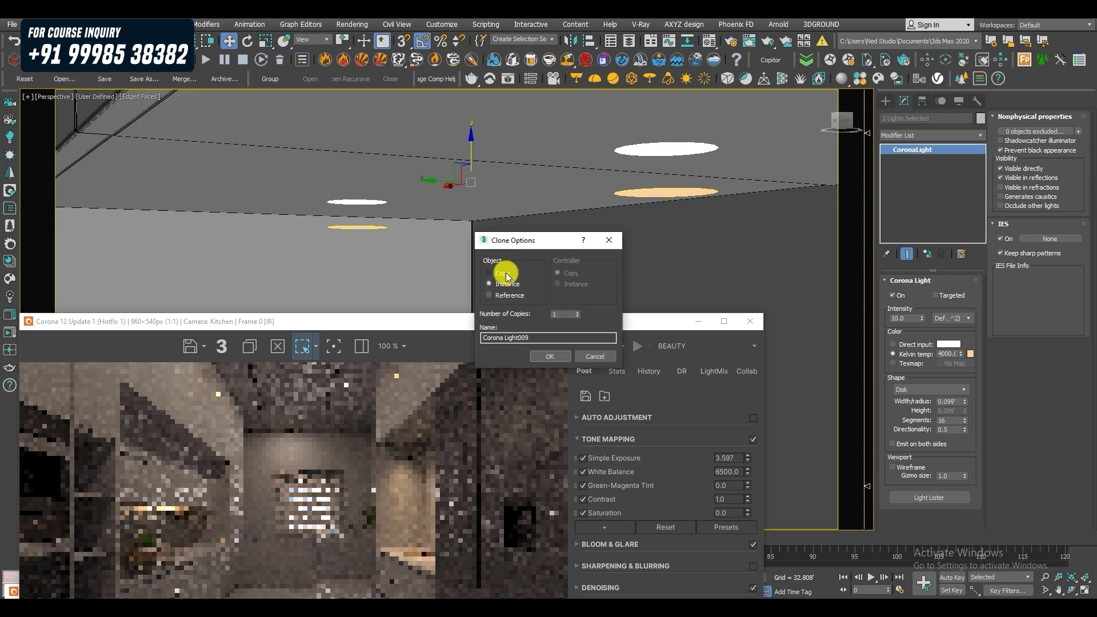
left_click(504, 274)
left_click(537, 357)
Step: Set the copied niche lights' directionality to 0 and their intensity to 5
left_click_drag(519, 321, 553, 120)
right_click(964, 432)
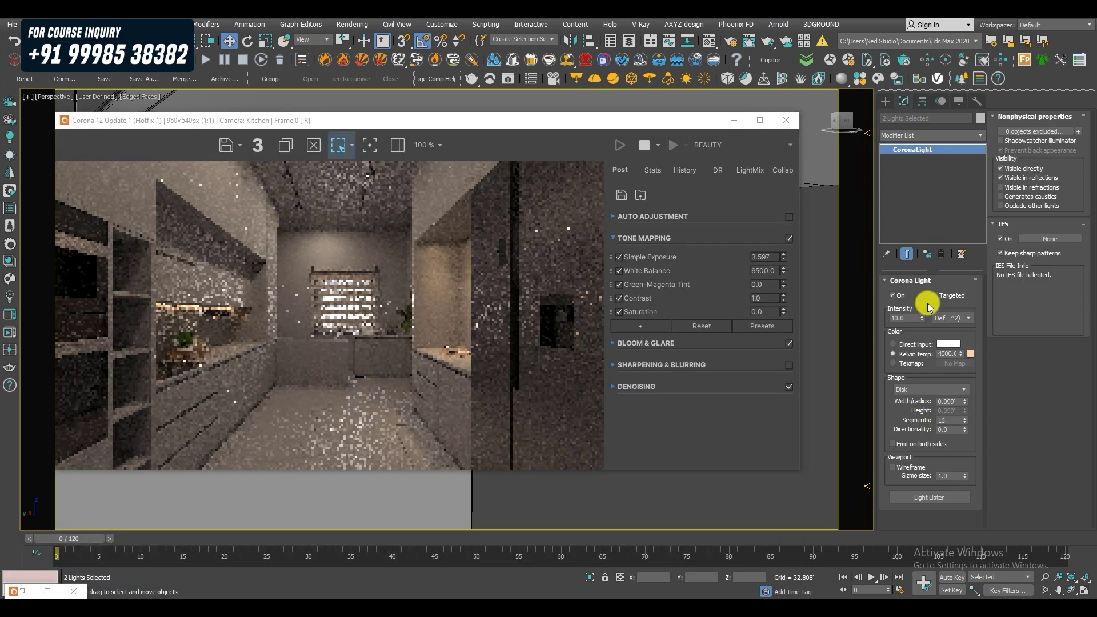
double_click(909, 318)
type("5")
key("Return")
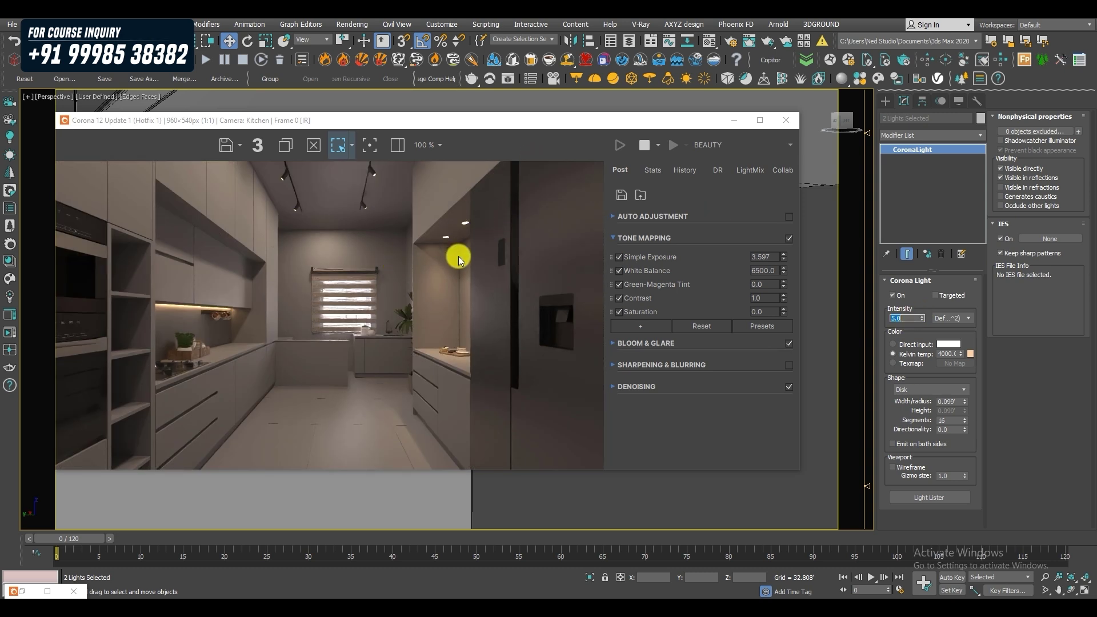
Step: Try an intensity of 2 on the copied niche lights and check their glow in the render
scroll(451, 252, "up", 1)
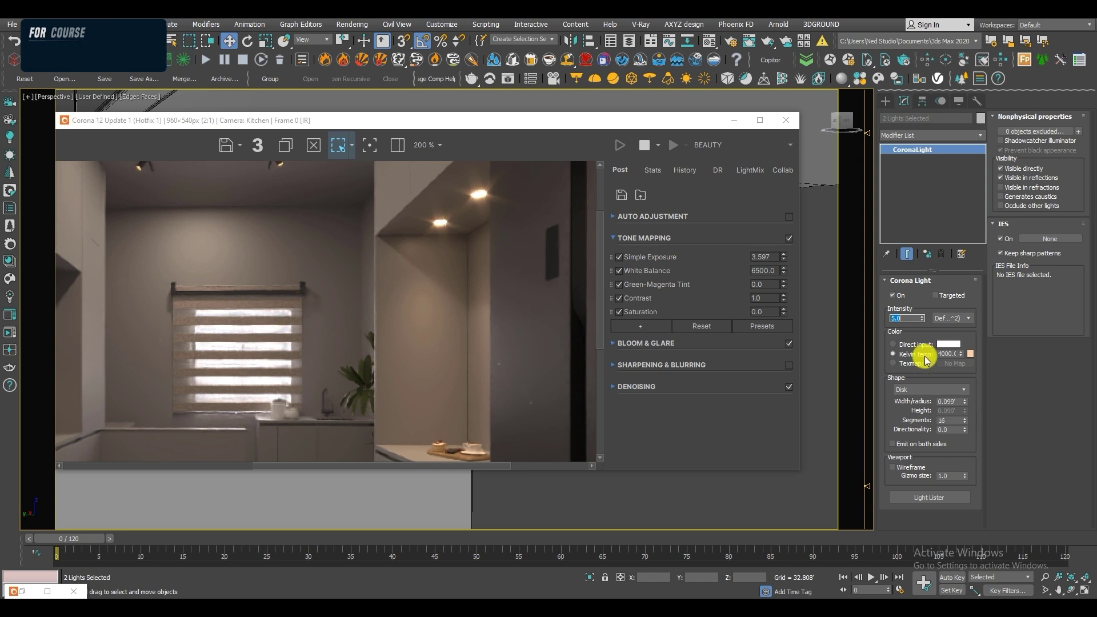
type("2")
key("Return")
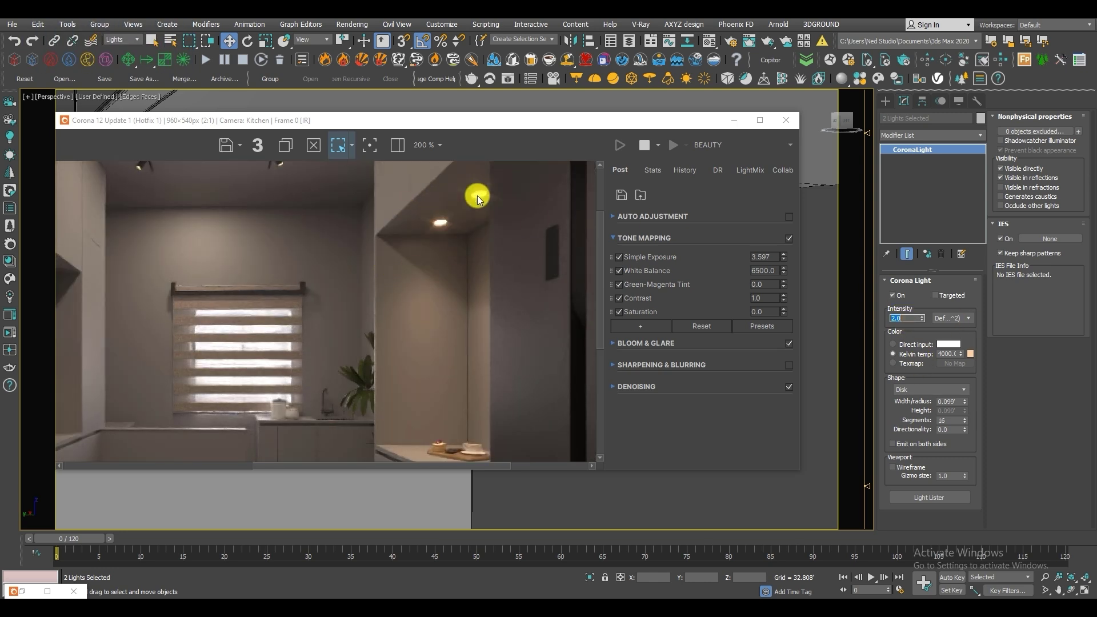
scroll(434, 227, "down", 1)
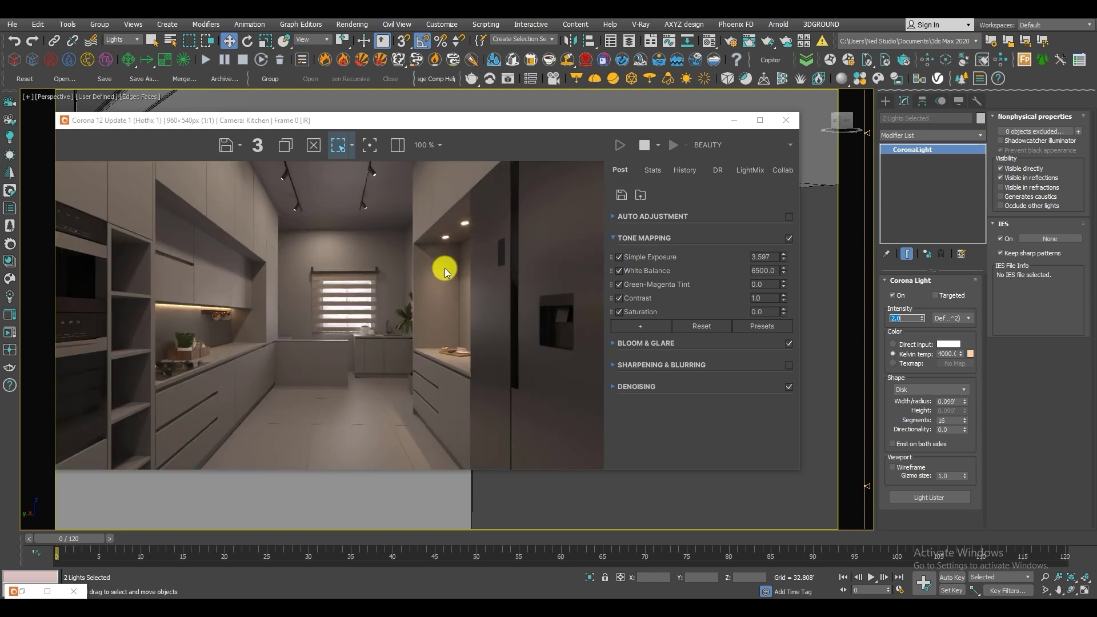
left_click_drag(546, 118, 568, 100)
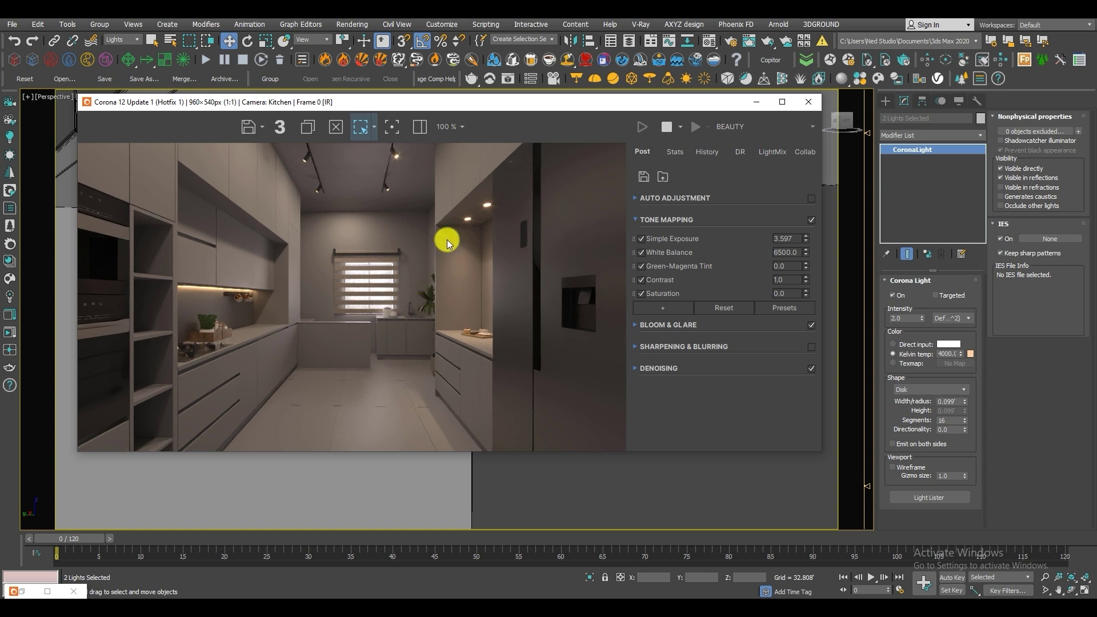
Step: Set the copied niche lights' intensity to 1 and inspect the niche up close in the render
double_click(907, 318)
type("1")
key("Return")
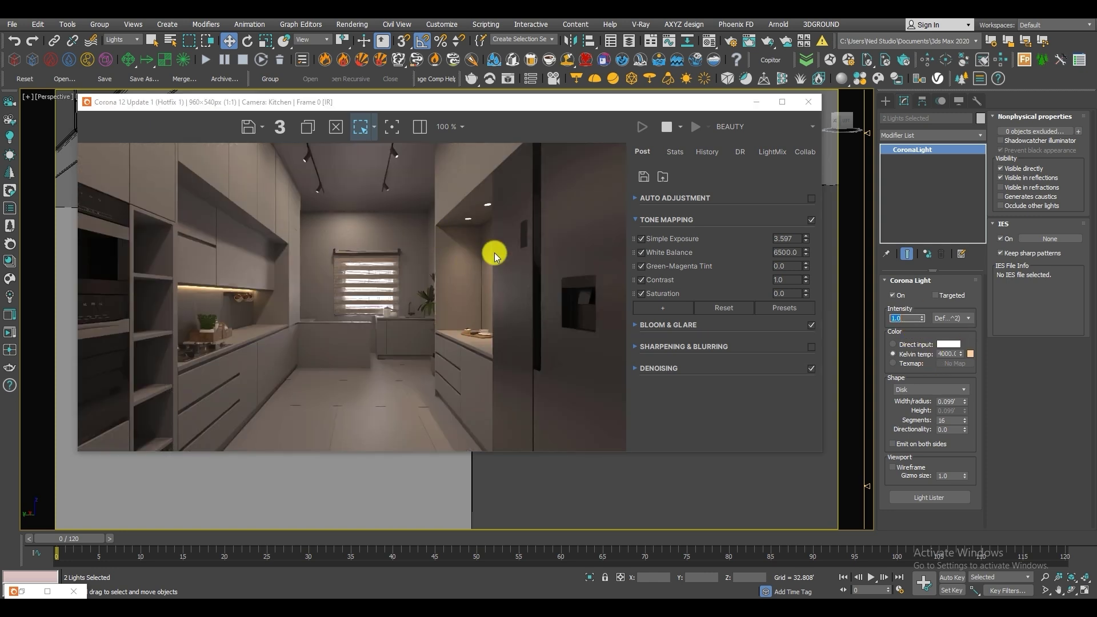
scroll(494, 250, "up", 1)
middle_click_drag(412, 250, 468, 243)
scroll(471, 243, "down", 1)
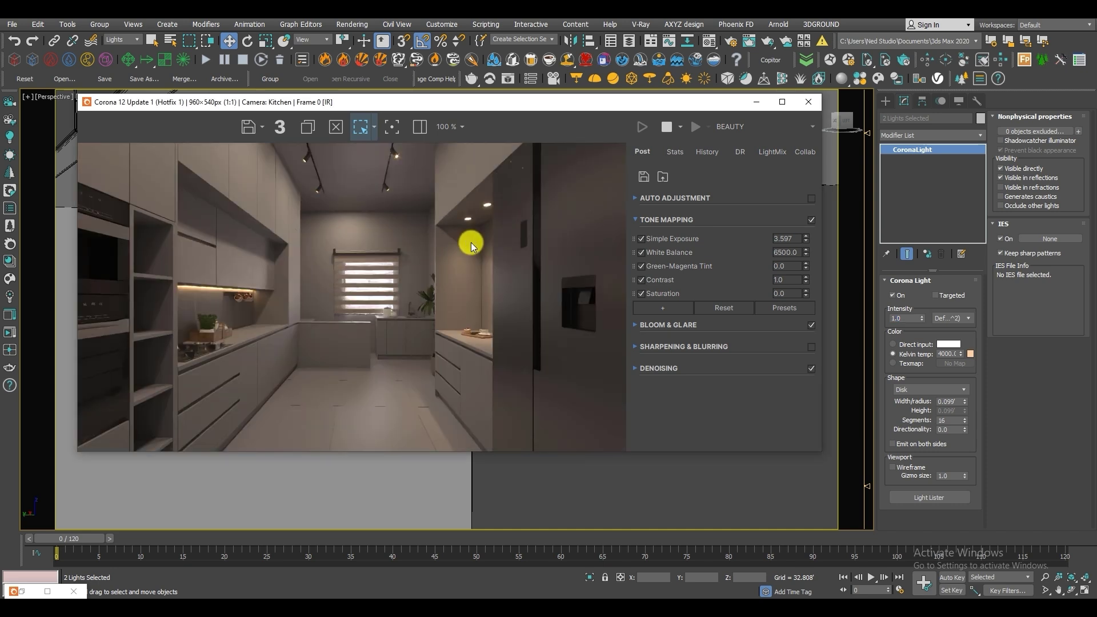